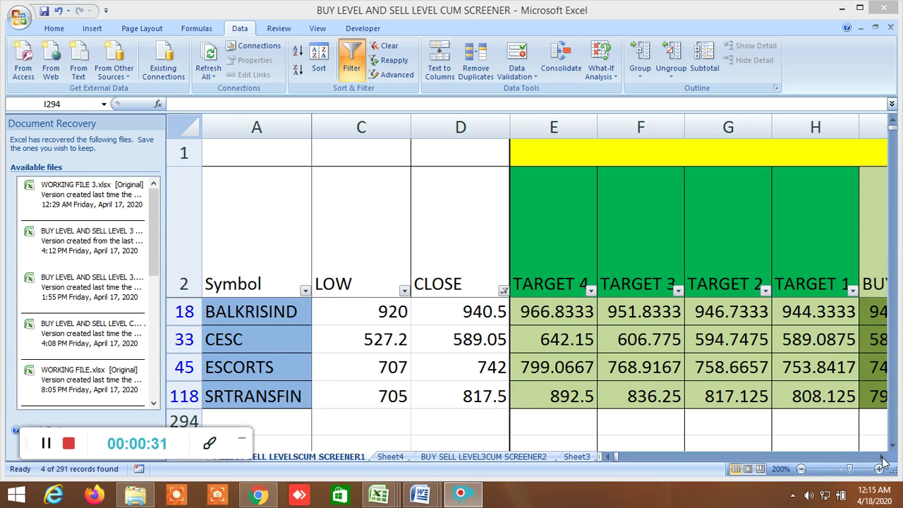
- Review the BUY ABOVE column and its buy-side targets 1 to 8 under BUY LEVEL AND SELL LEVELS 1
click(882, 457)
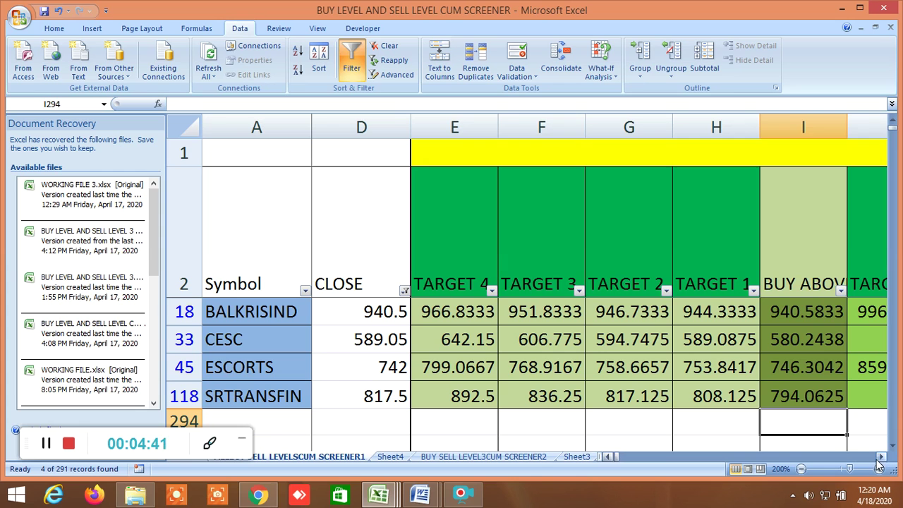
click(775, 146)
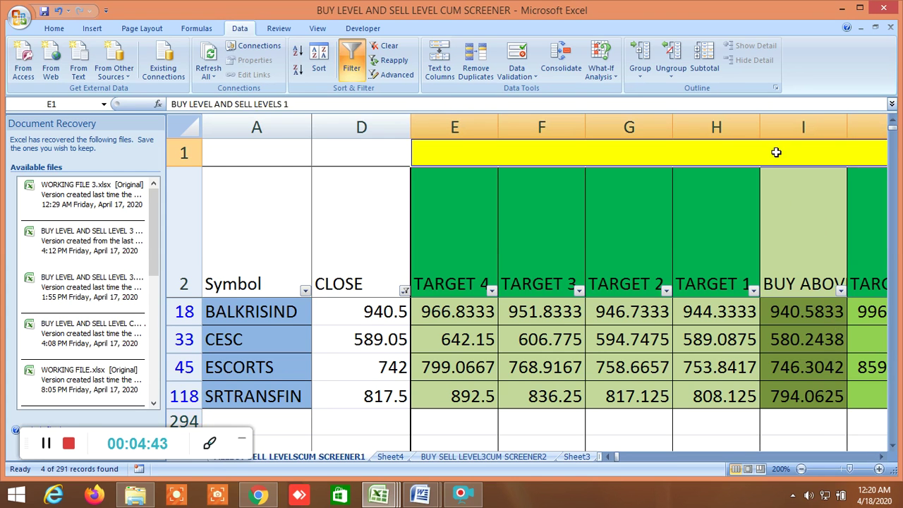
click(804, 239)
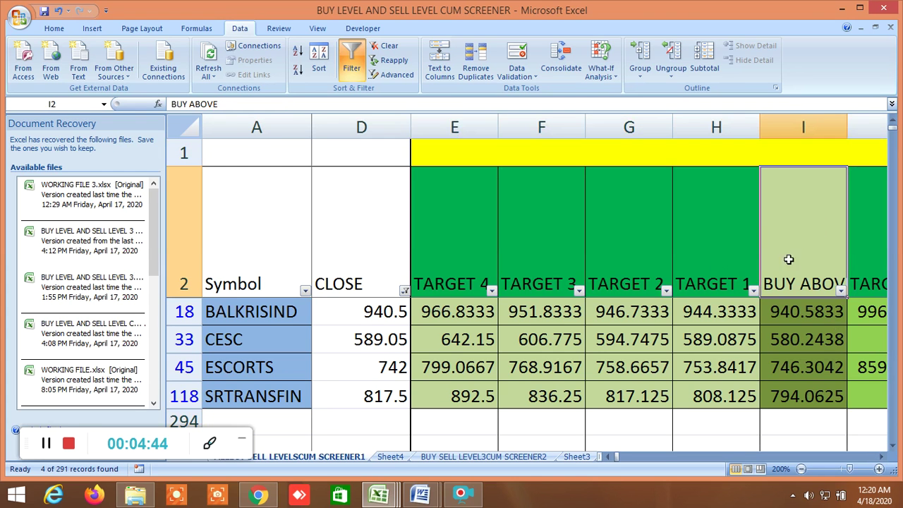
click(723, 261)
click(467, 254)
click(855, 243)
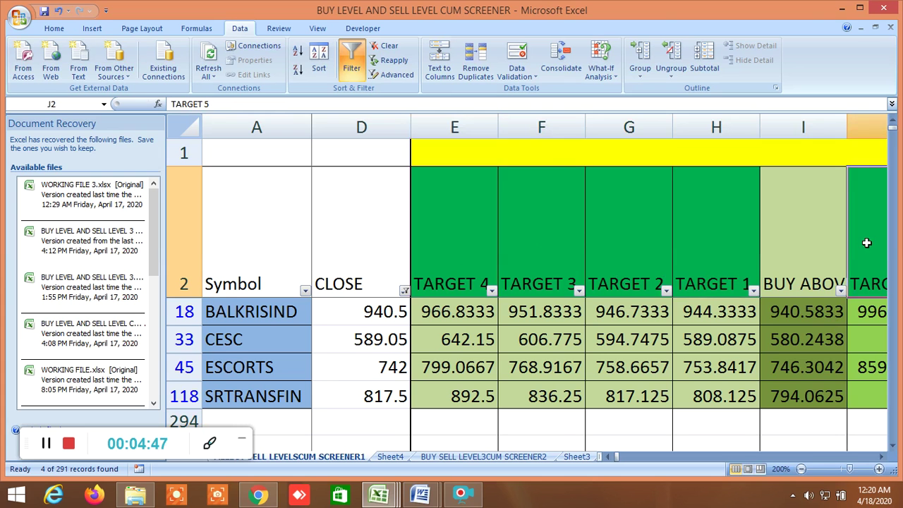
click(882, 456)
click(882, 456)
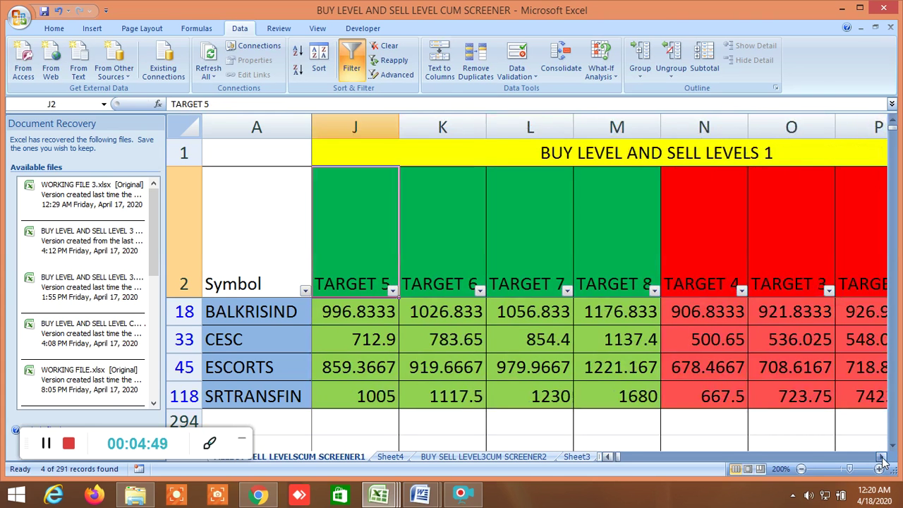
- Review the Sell below column and its sell-side targets 1 to 8 in the first levels section
click(882, 456)
click(882, 456)
click(882, 456)
click(772, 266)
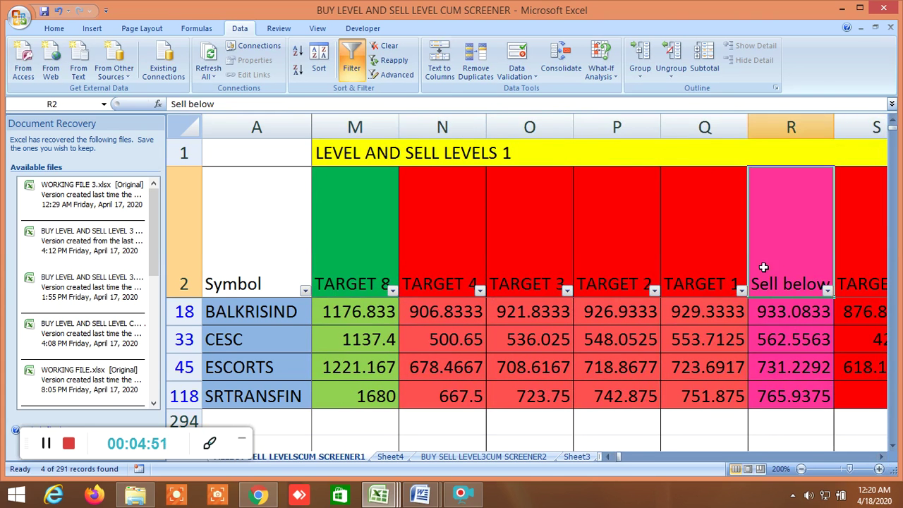
click(699, 265)
click(462, 252)
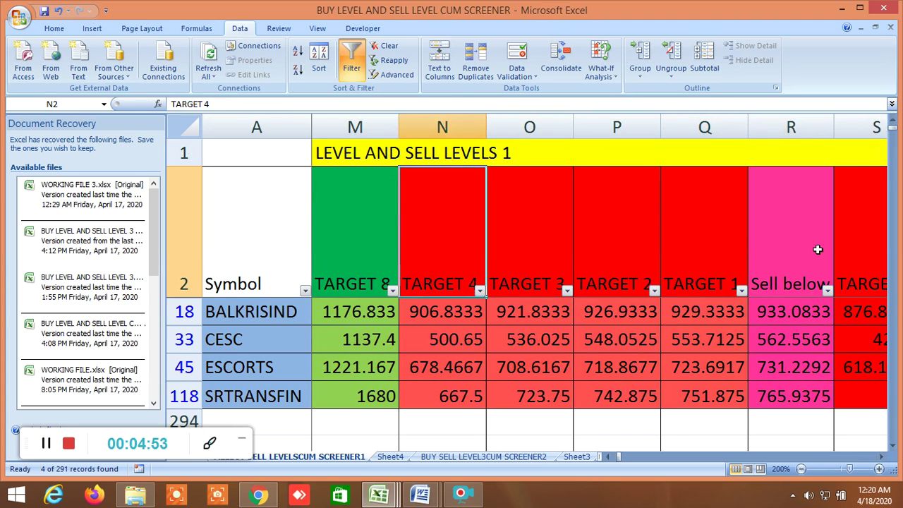
click(863, 248)
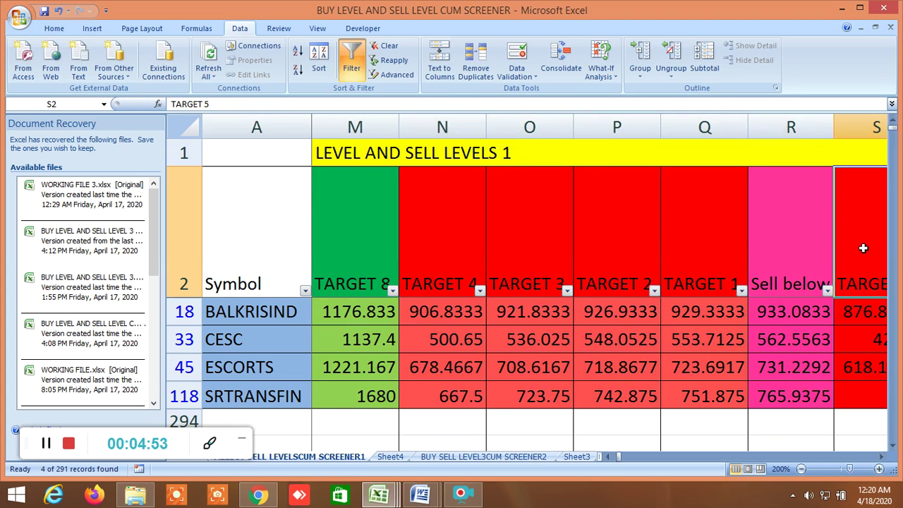
click(882, 456)
click(882, 456)
click(882, 456)
click(882, 456)
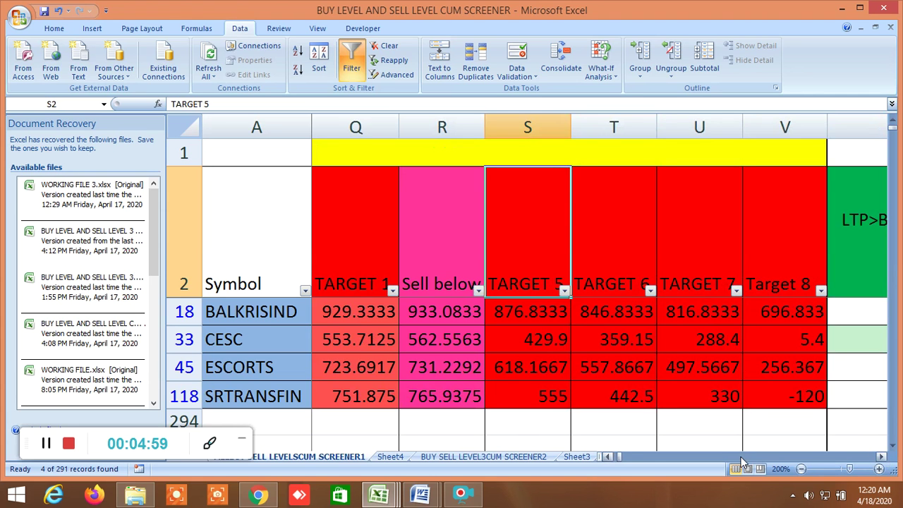
- Return to the BUY ABOVE and TARGET 1 to 4 columns and compare their levels for the filtered symbols
click(607, 456)
click(607, 456)
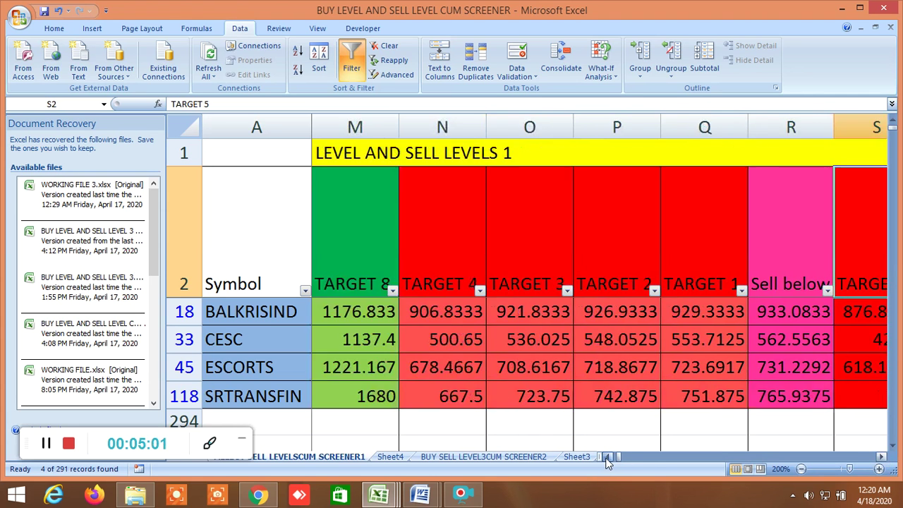
click(608, 456)
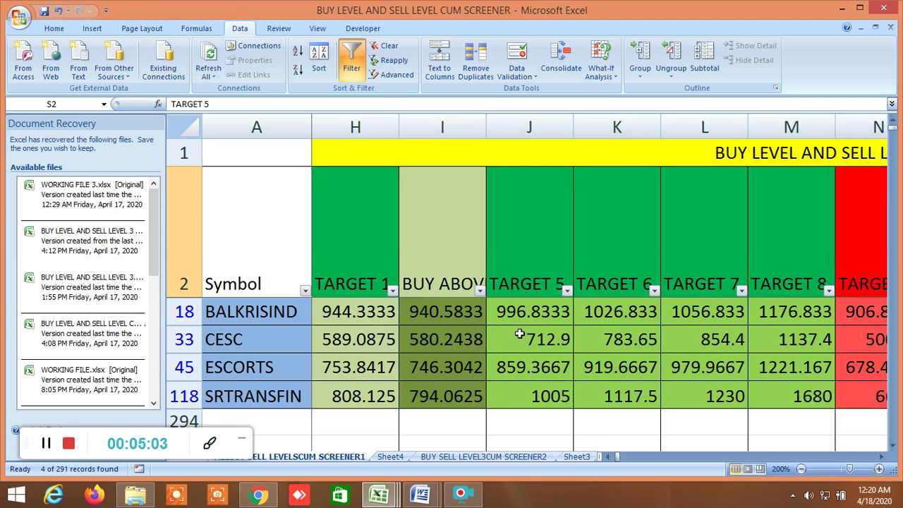
click(607, 456)
click(607, 456)
click(608, 456)
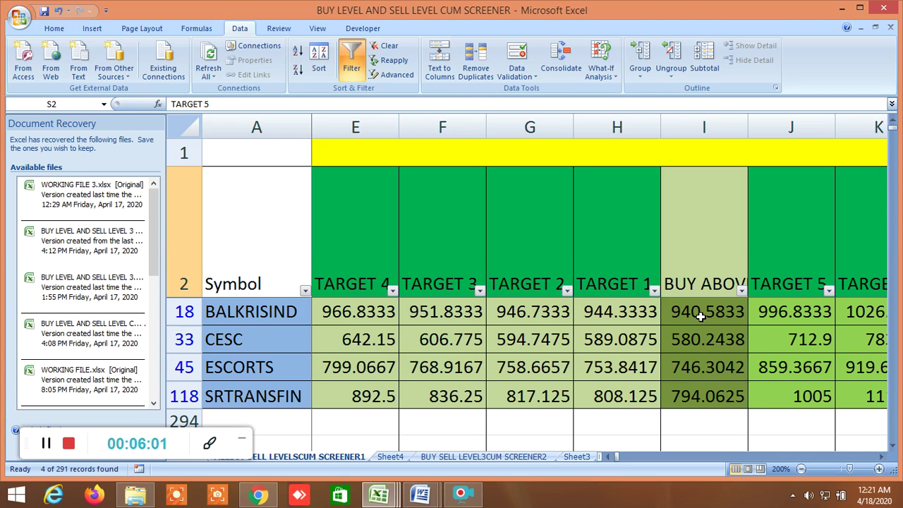
- Examine the columns that test LTP against the buy level, sell level and successive targets for each filtered symbol
click(881, 459)
click(881, 459)
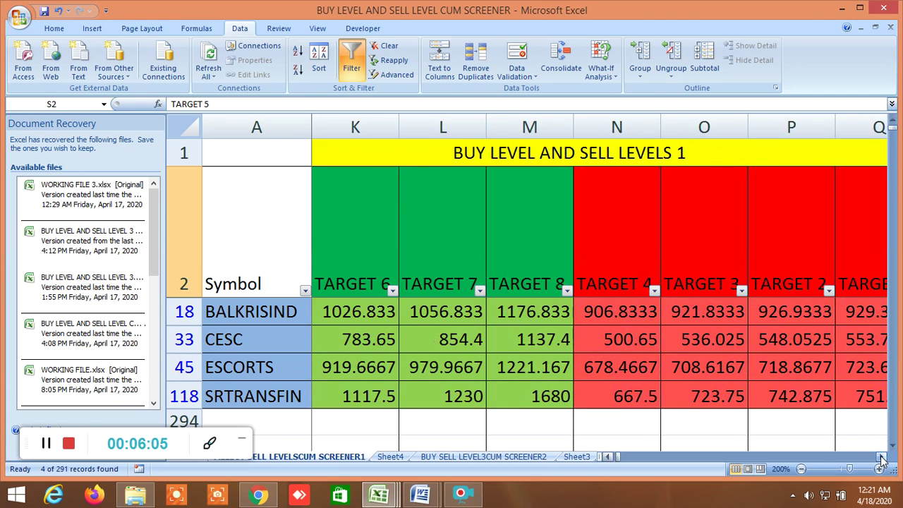
click(881, 459)
click(881, 459)
click(881, 459)
click(881, 460)
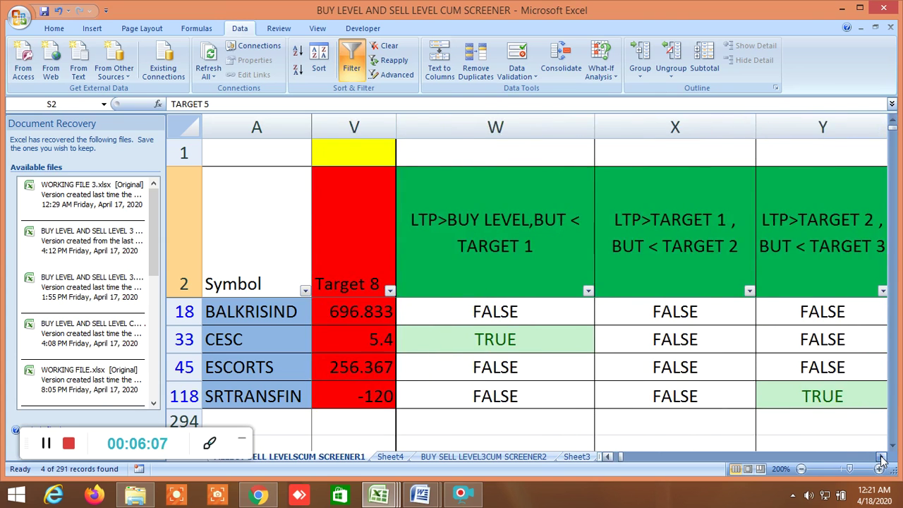
click(881, 459)
click(881, 459)
click(880, 459)
click(881, 460)
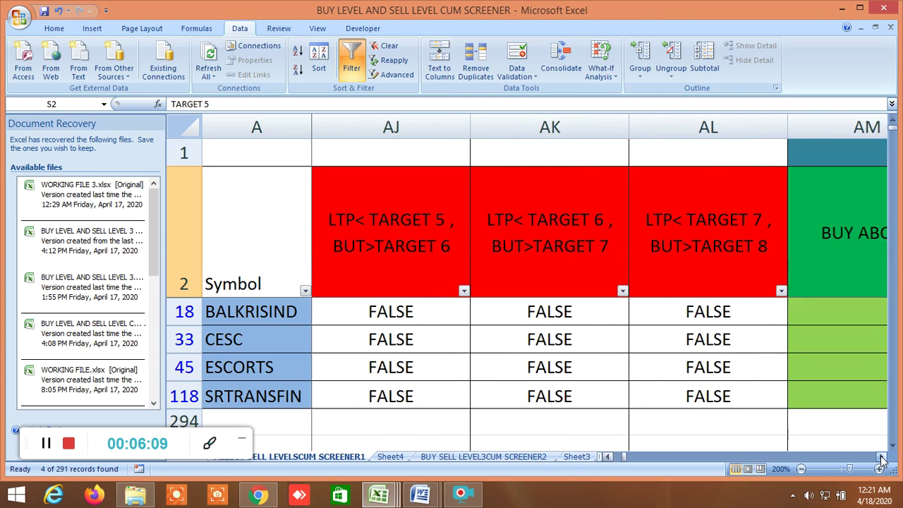
- Review the BUY ABOVE and SELL BELOW levels with targets 1 to 3 under BUY LEVEL AND SELL LEVELS 2
click(881, 459)
click(881, 459)
click(881, 459)
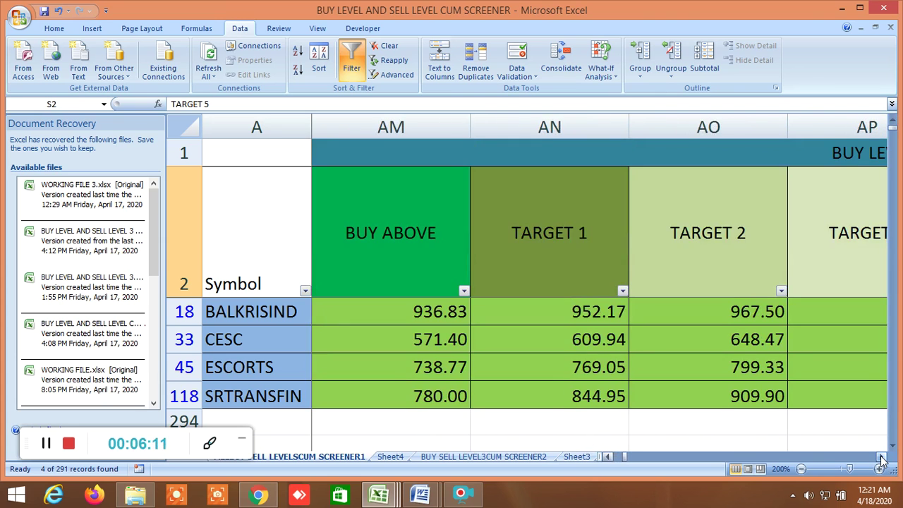
click(881, 459)
click(881, 459)
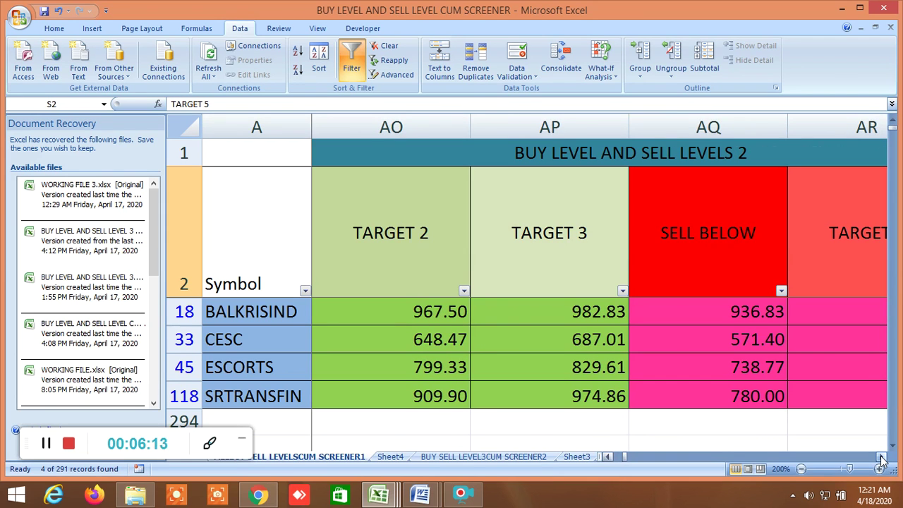
click(881, 459)
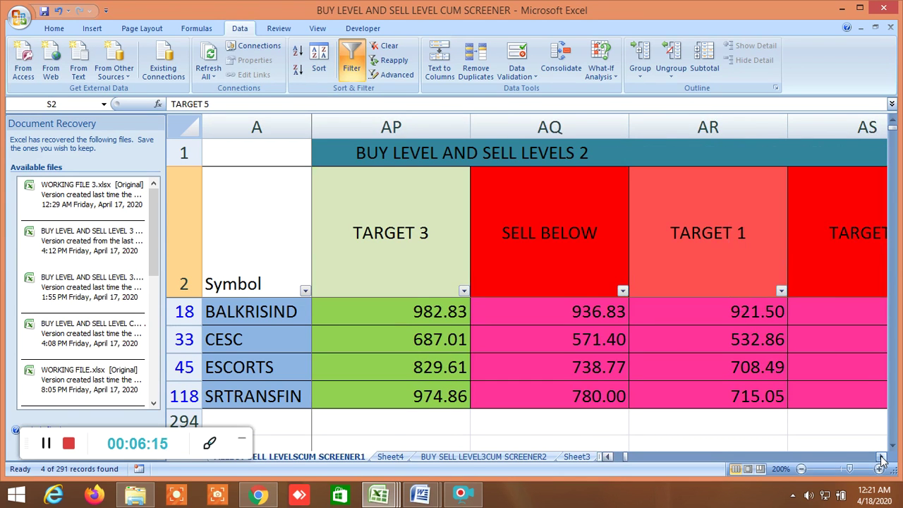
click(880, 459)
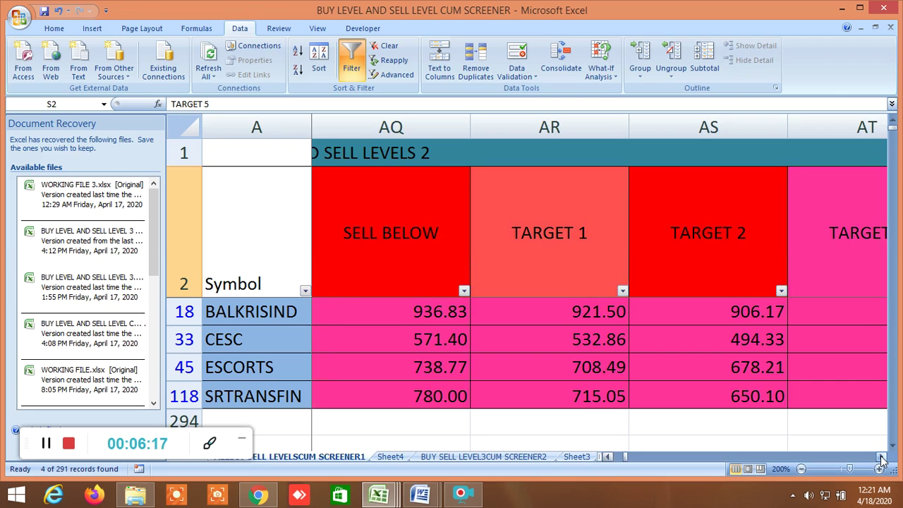
click(881, 459)
click(881, 459)
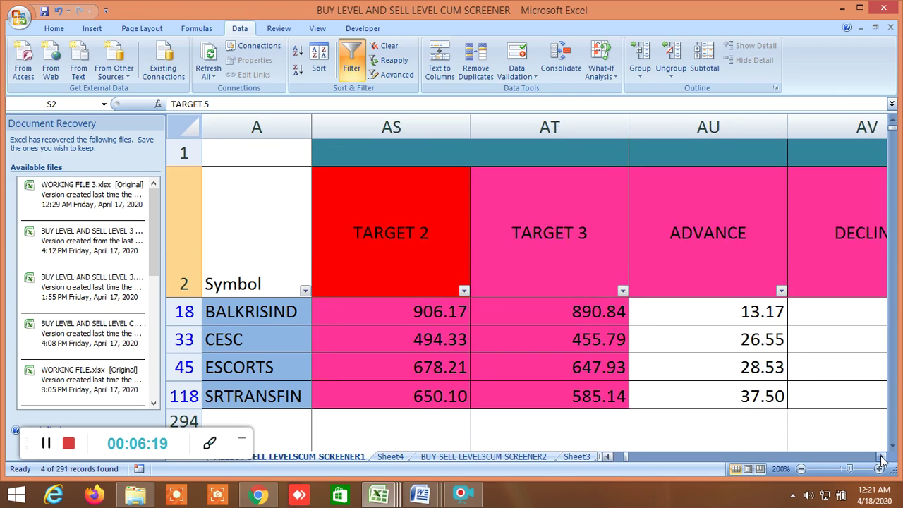
- Examine the advance/decline, volatility, delivery percentage, price change, open interest and typical price columns
click(881, 460)
click(880, 459)
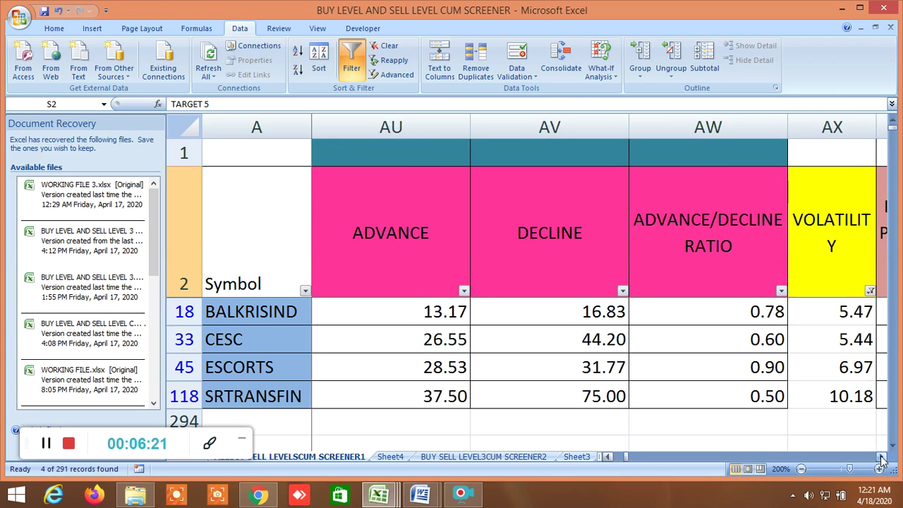
click(881, 459)
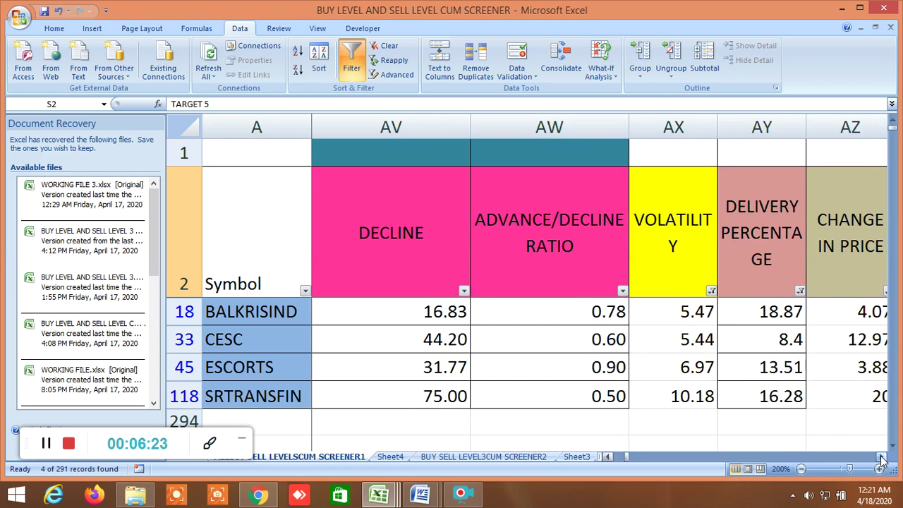
click(881, 460)
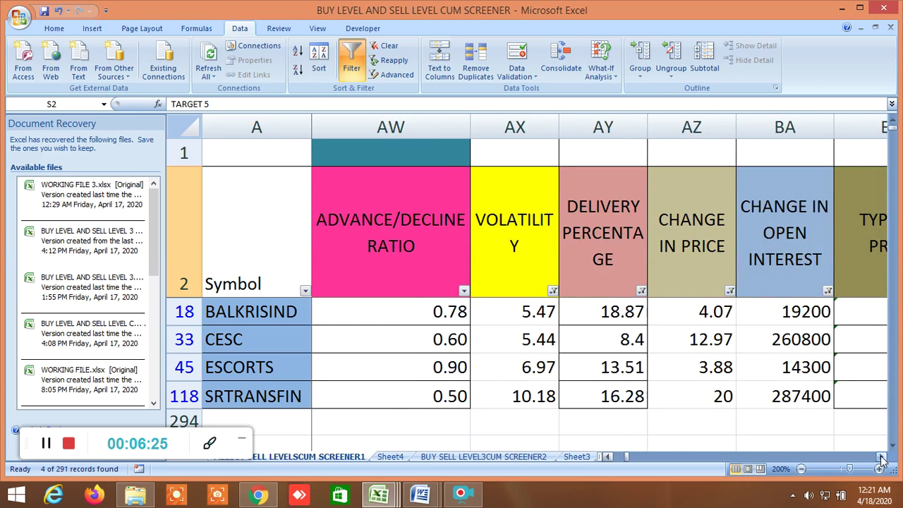
click(881, 459)
click(881, 459)
double_click(881, 460)
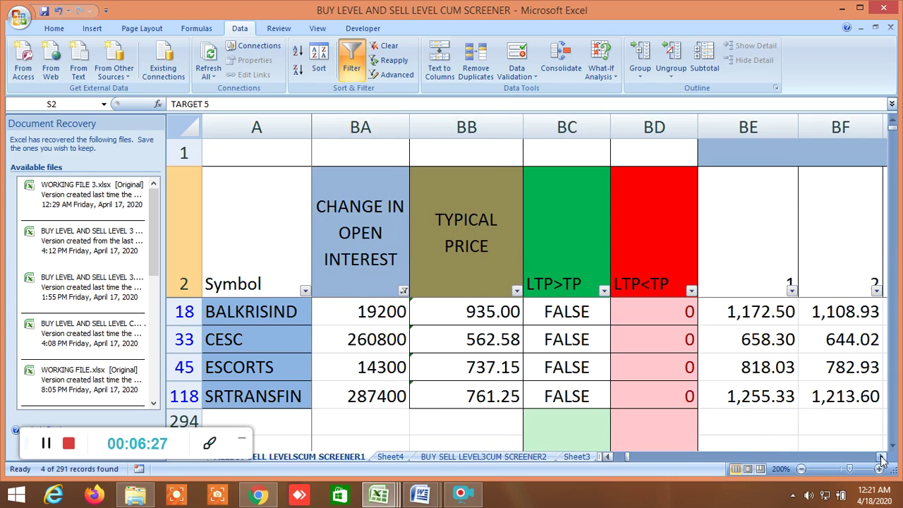
- Examine the stochastic column and the buy and sell signals for the 3/10 and 10/20 DEMA, EMA and SMA crosses
click(881, 459)
click(881, 459)
double_click(881, 459)
drag(881, 459, 881, 459)
click(880, 459)
click(880, 459)
click(881, 459)
click(881, 459)
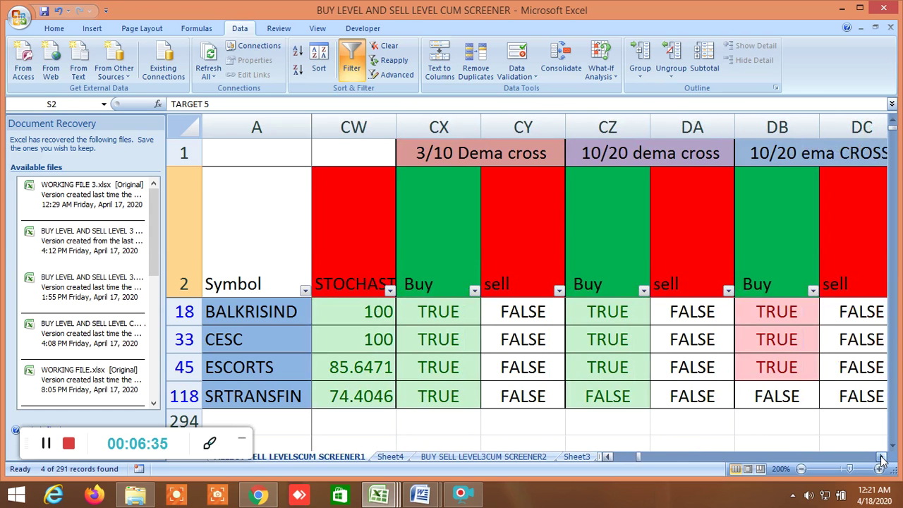
click(881, 459)
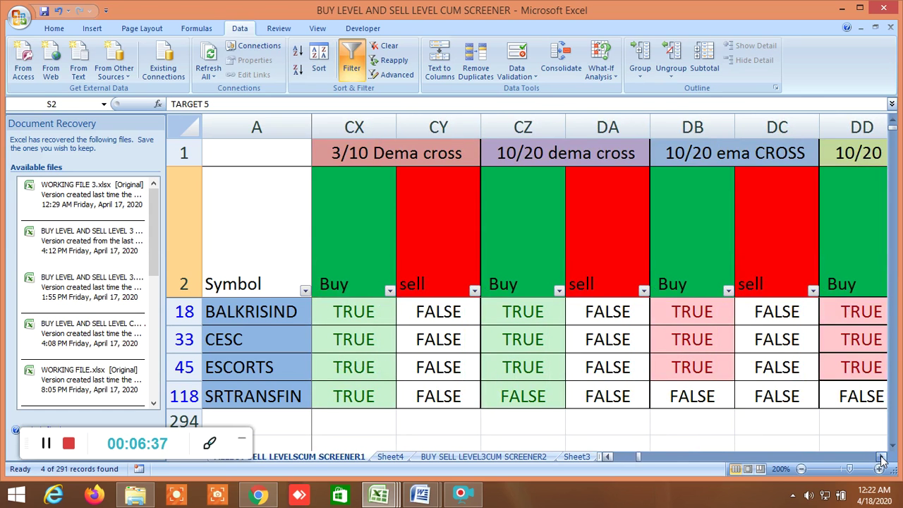
click(881, 459)
drag(881, 459, 881, 460)
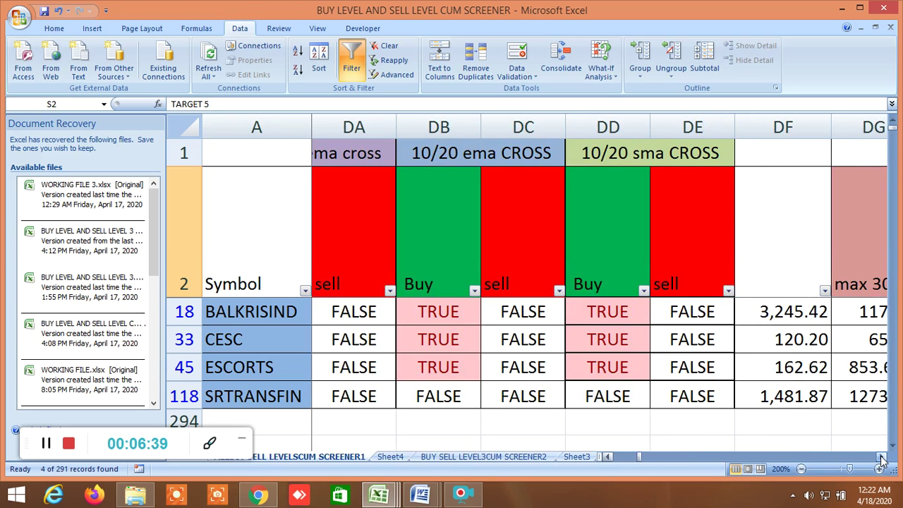
click(881, 459)
click(881, 459)
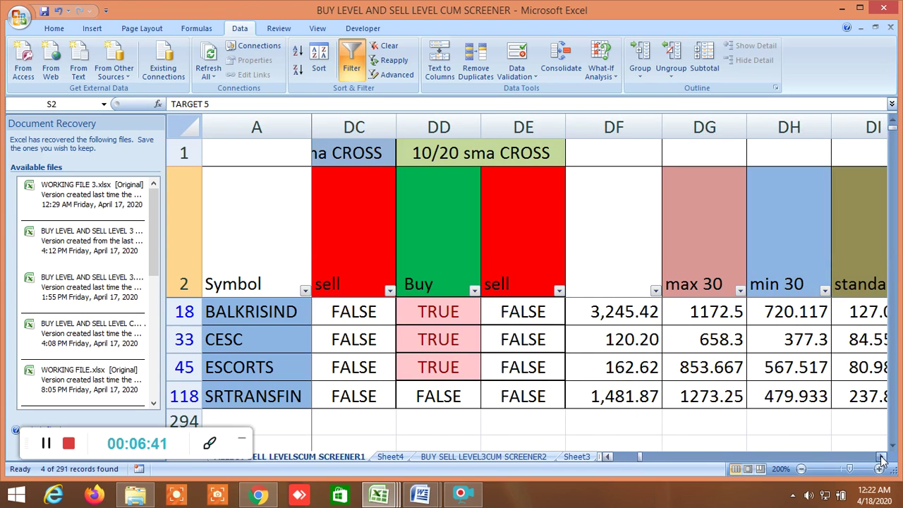
- Examine the 30-period max and min columns and the UP and DOWN signals for PROBABILITY 30, 15, 5 and 1
click(880, 460)
double_click(881, 460)
drag(881, 459, 881, 459)
click(881, 459)
double_click(881, 459)
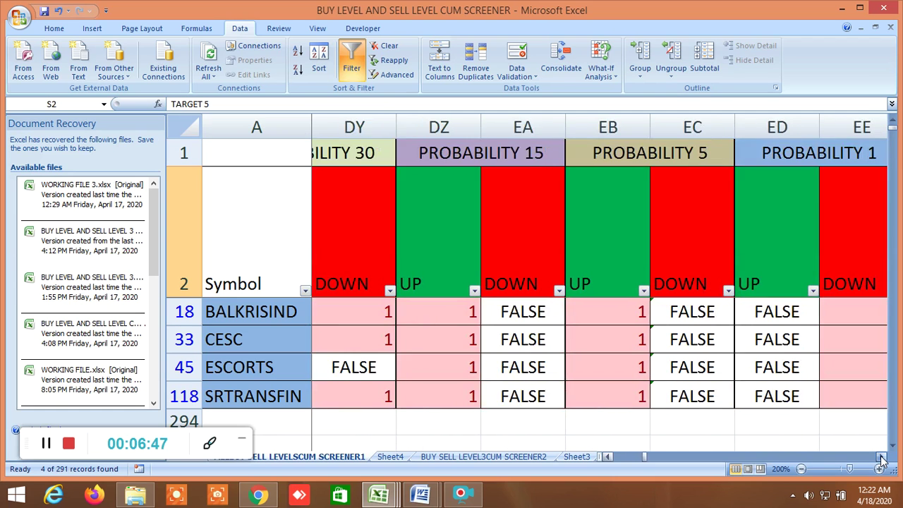
click(881, 460)
click(881, 460)
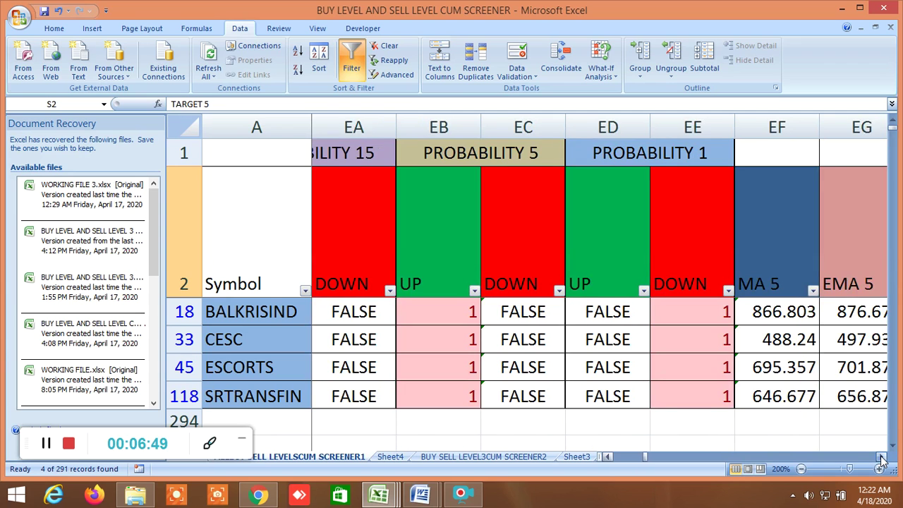
- Review the 5, 8 and 13 period MA and EMA columns and the EMA 5-8-13 CROSSOVER signals
click(881, 459)
click(881, 459)
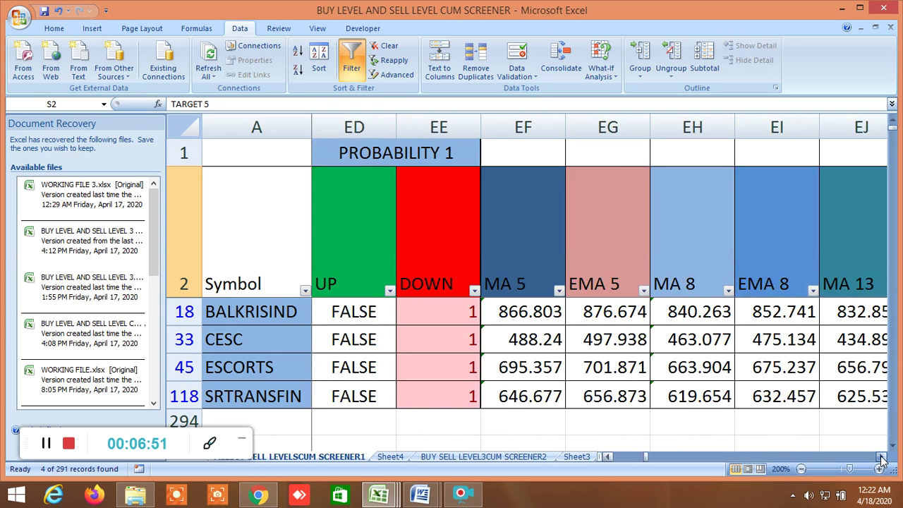
click(881, 459)
click(881, 459)
click(881, 459)
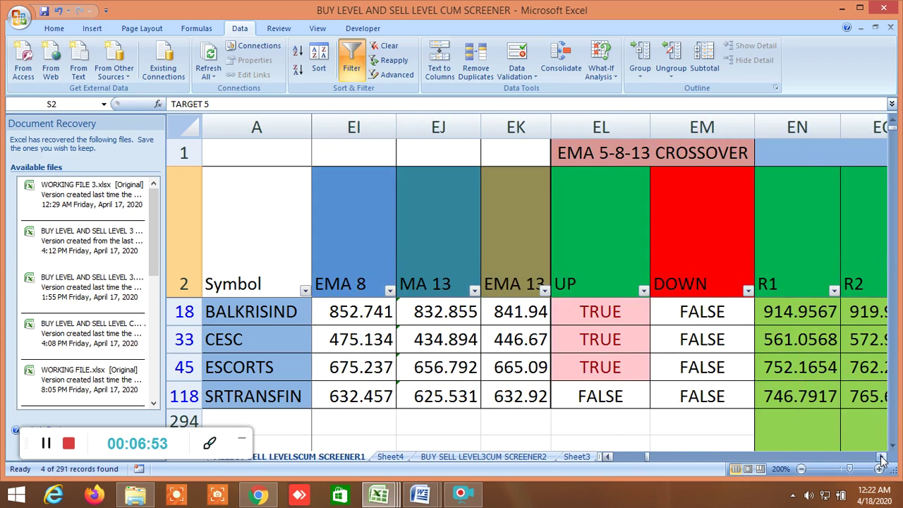
- Locate the BUY LEVEL AND SELL LEVELS 3 section and select its R1 column header
click(881, 459)
click(881, 459)
click(881, 460)
click(881, 459)
click(881, 459)
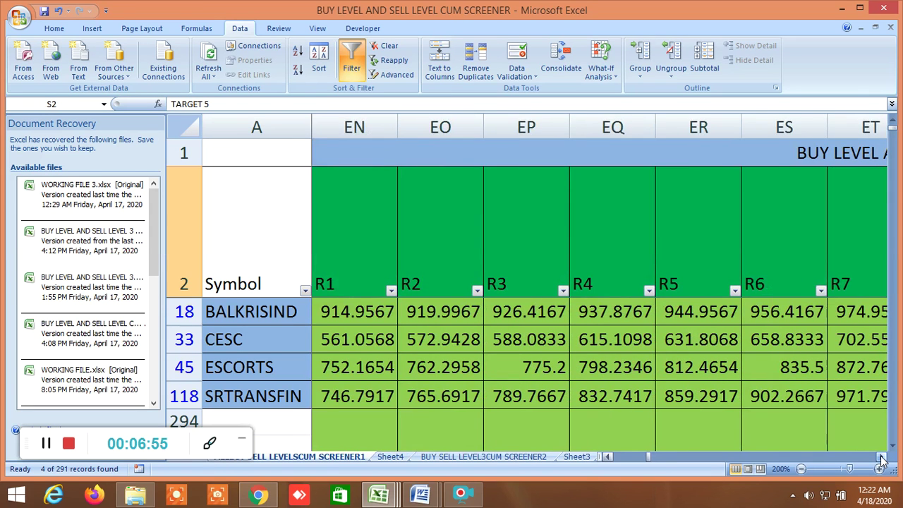
click(837, 155)
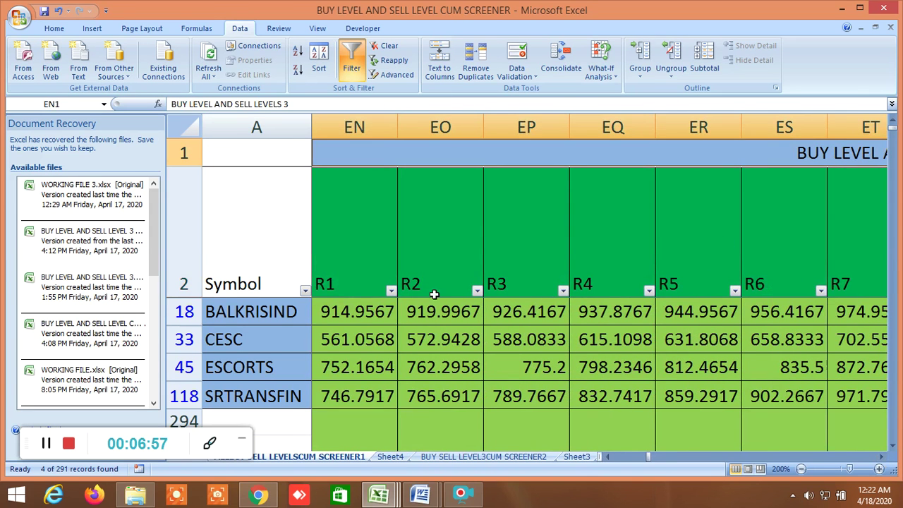
click(355, 246)
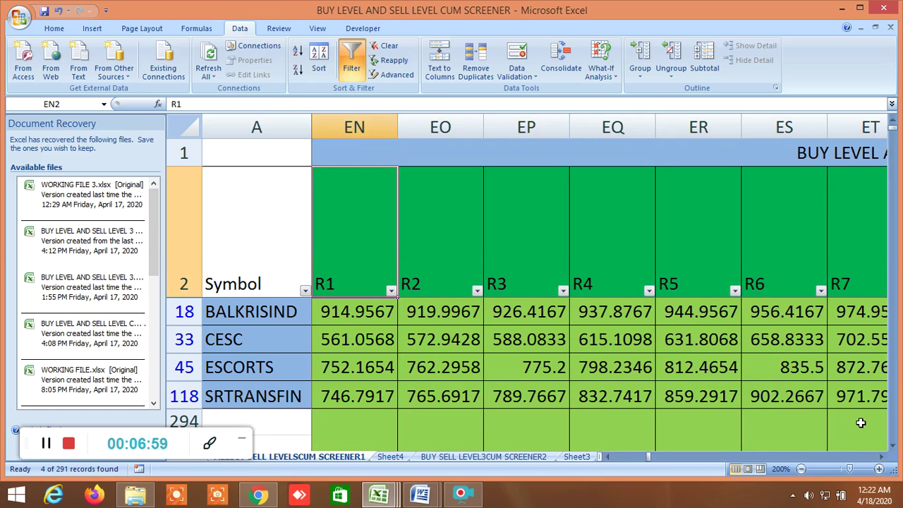
- Review the R1 to R7 and S1 to S7 columns of BUY LEVEL AND SELL LEVELS 3 for the filtered symbols
click(881, 460)
click(881, 459)
click(881, 459)
click(882, 459)
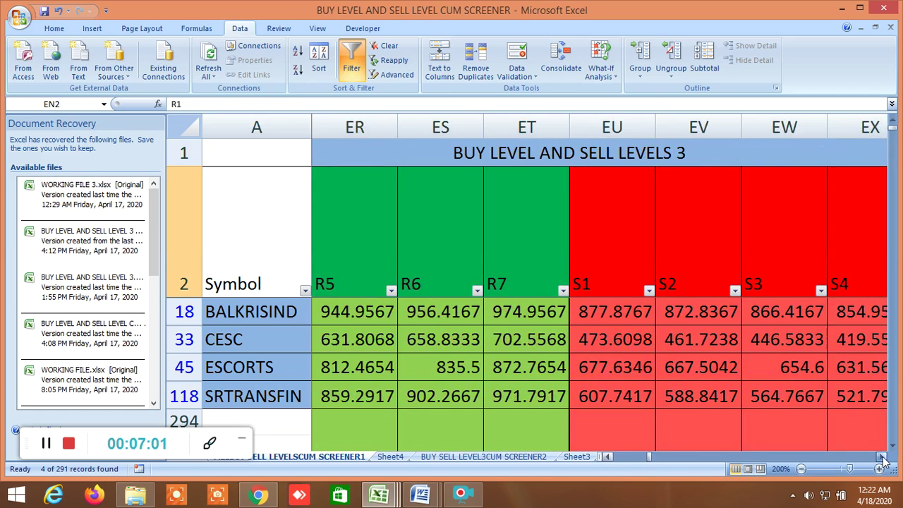
click(882, 459)
click(882, 460)
click(882, 459)
click(882, 459)
click(882, 459)
click(882, 459)
click(882, 459)
click(882, 459)
click(881, 459)
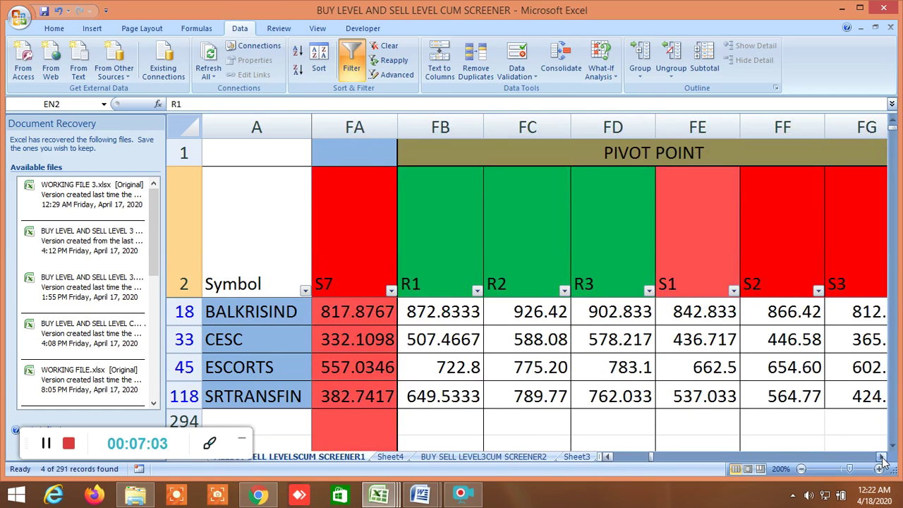
- Go through the PIVOT POINT column headers from R1 to R3 and S1 to S3, ending on S3
click(467, 267)
click(508, 265)
click(619, 251)
click(670, 249)
click(804, 246)
click(863, 244)
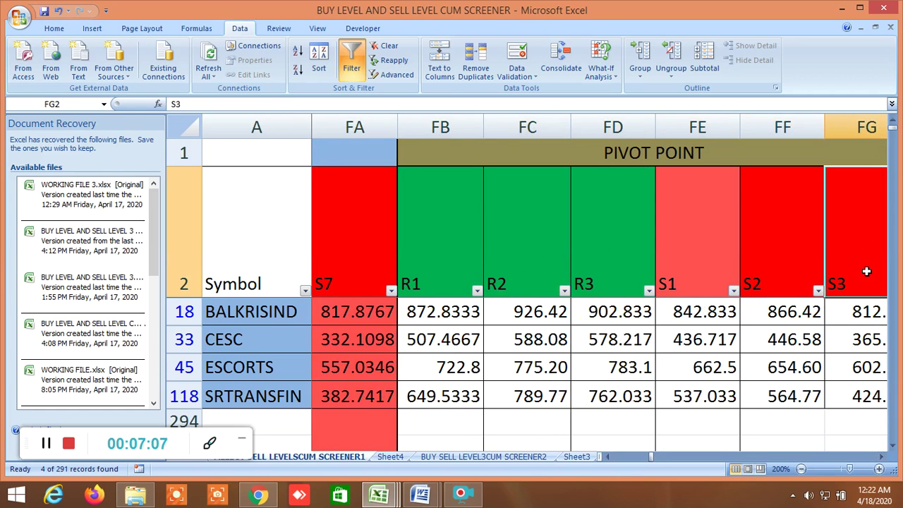
- Examine the LTP VS RESISTANCE signals and the BOLLINGERBAND mid, upper and lower band columns
click(881, 459)
click(881, 459)
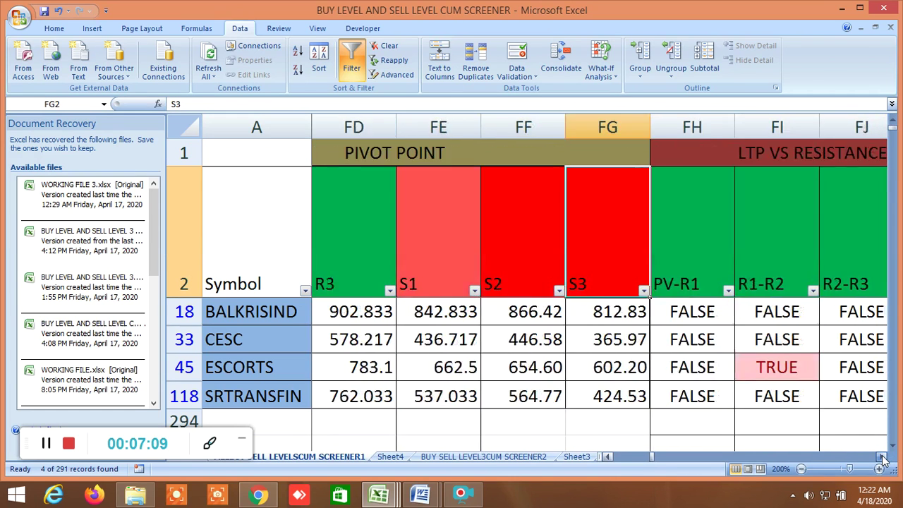
click(882, 459)
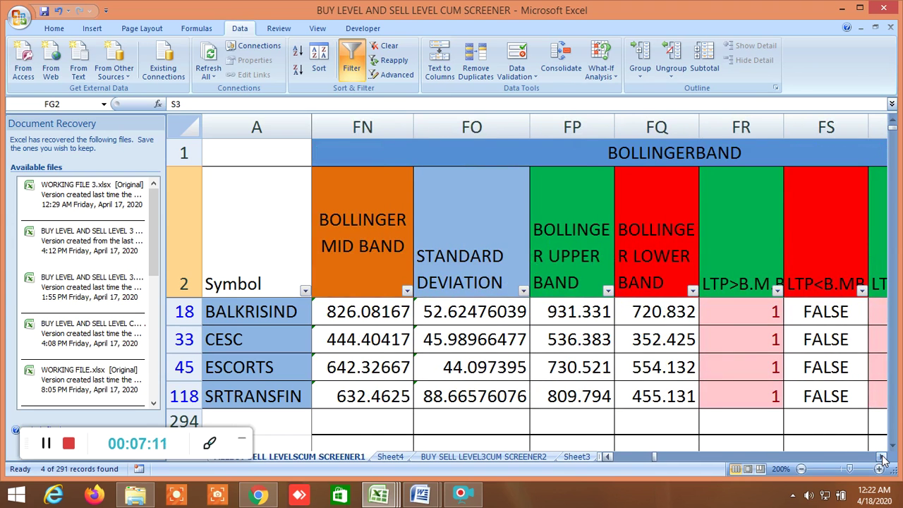
click(882, 459)
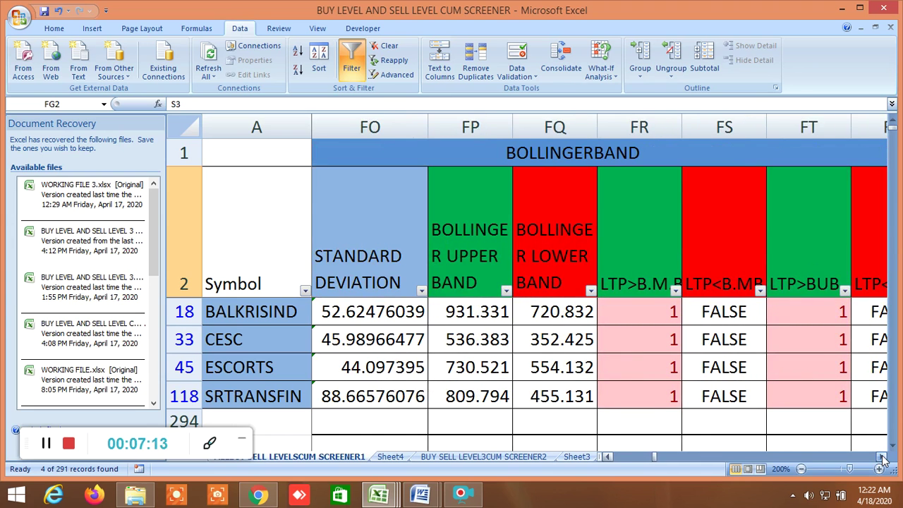
click(882, 459)
click(882, 460)
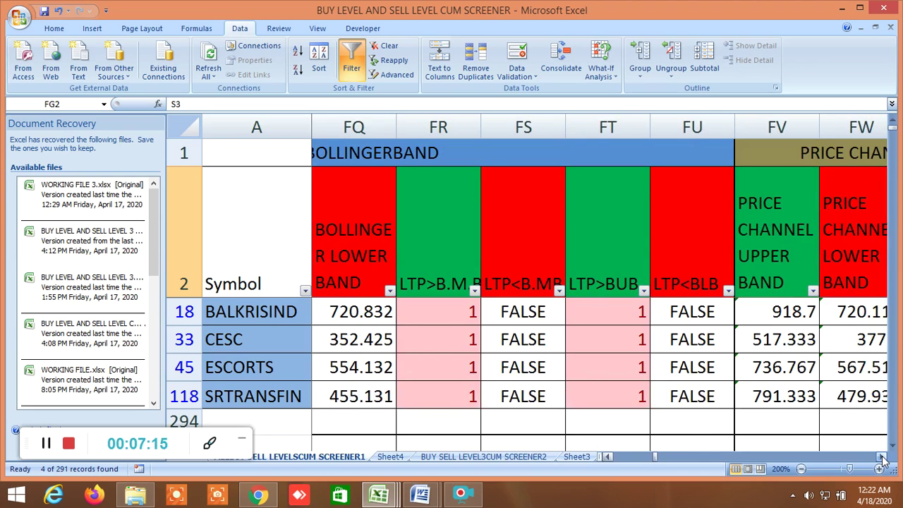
- Review the PRICE CHANNEL upper, lower and mid bands together with the LTP VS PC CHANNEL signals
click(881, 460)
double_click(882, 460)
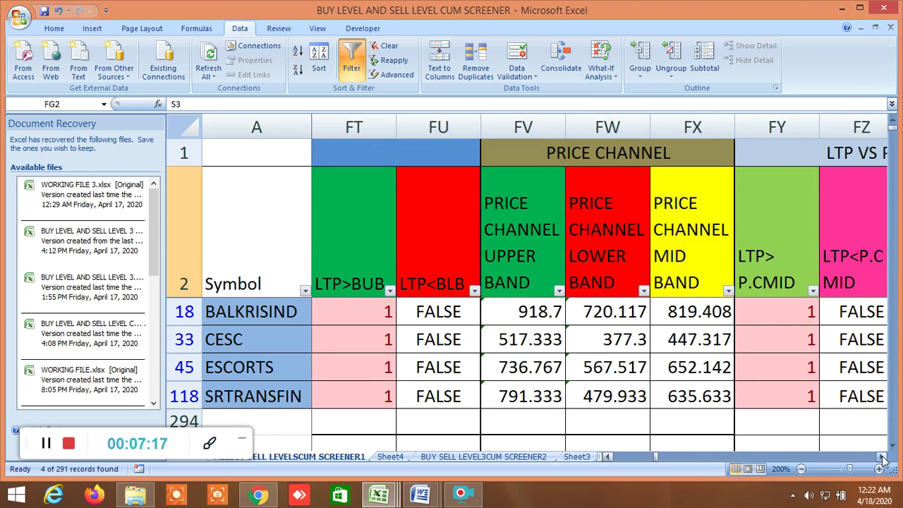
click(881, 459)
click(882, 459)
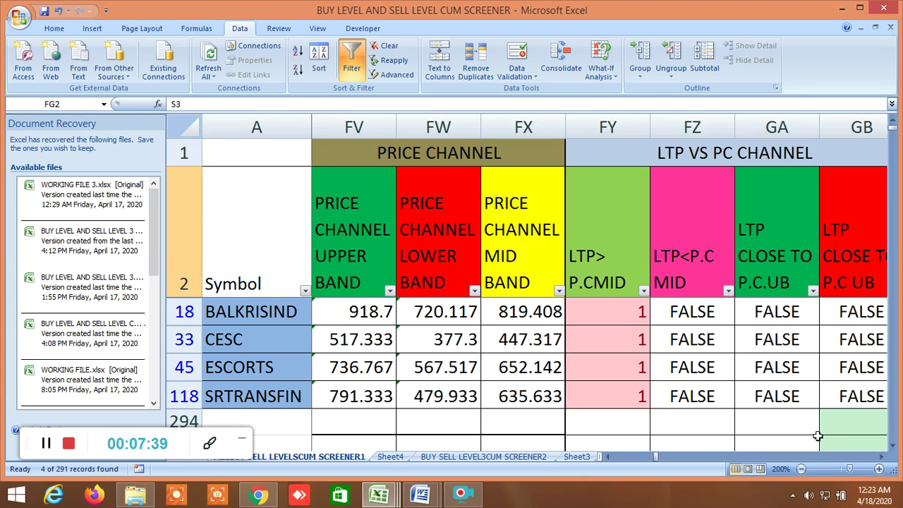
click(880, 459)
click(879, 460)
click(879, 459)
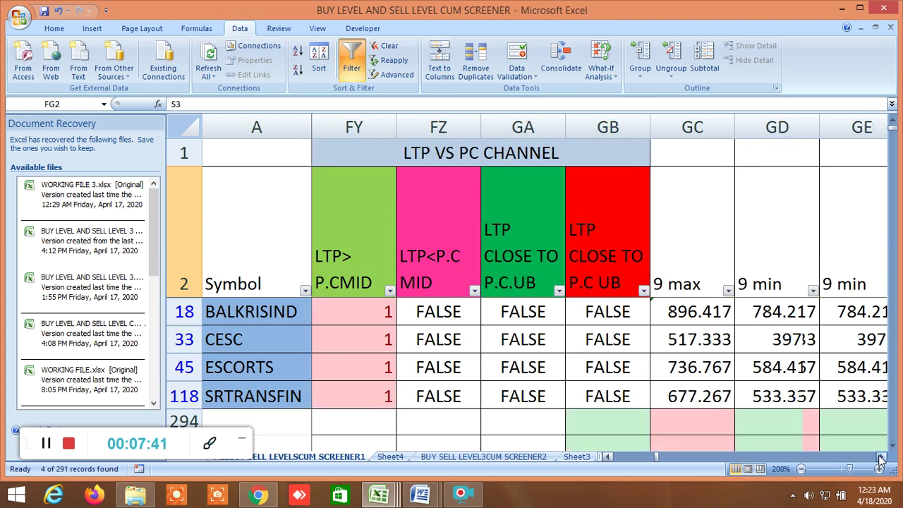
- Look through the 9 max and 9 min, traded volume and VWAP columns, including the LTP versus VWAP signals
click(879, 459)
drag(880, 460, 879, 459)
click(879, 459)
click(880, 459)
click(879, 459)
click(879, 459)
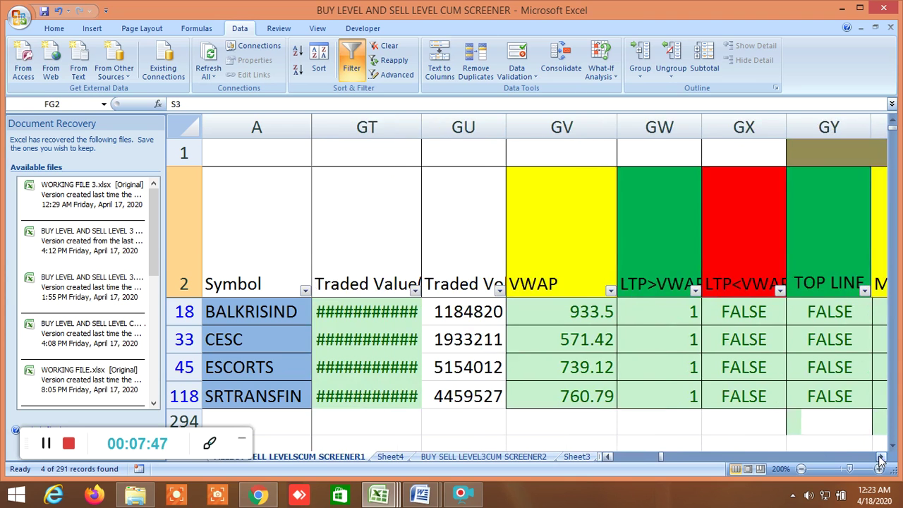
click(880, 460)
click(880, 459)
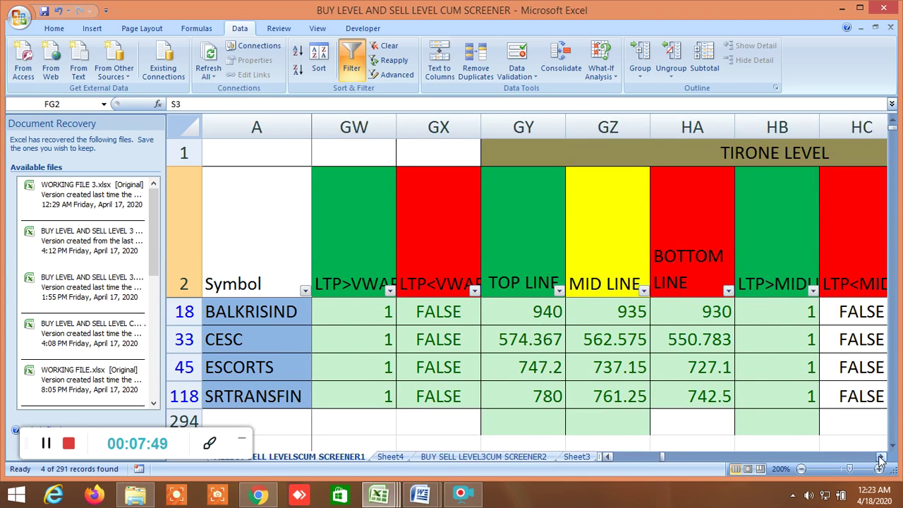
- Go through the TOP LINE, MID LINE and BOTTOM LINE headers of the TIRONE LEVEL section
click(879, 459)
click(448, 277)
click(514, 256)
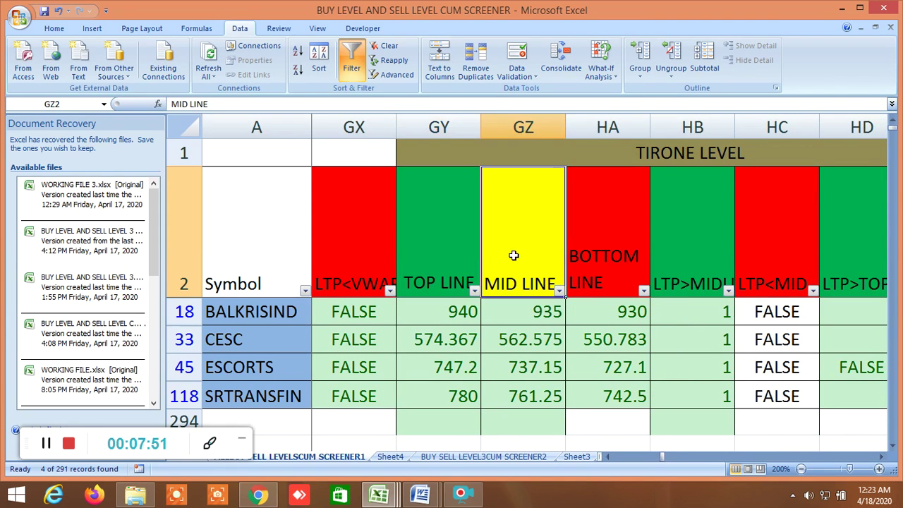
click(586, 245)
click(440, 256)
click(507, 251)
click(589, 252)
click(462, 255)
click(537, 246)
click(582, 247)
double_click(483, 247)
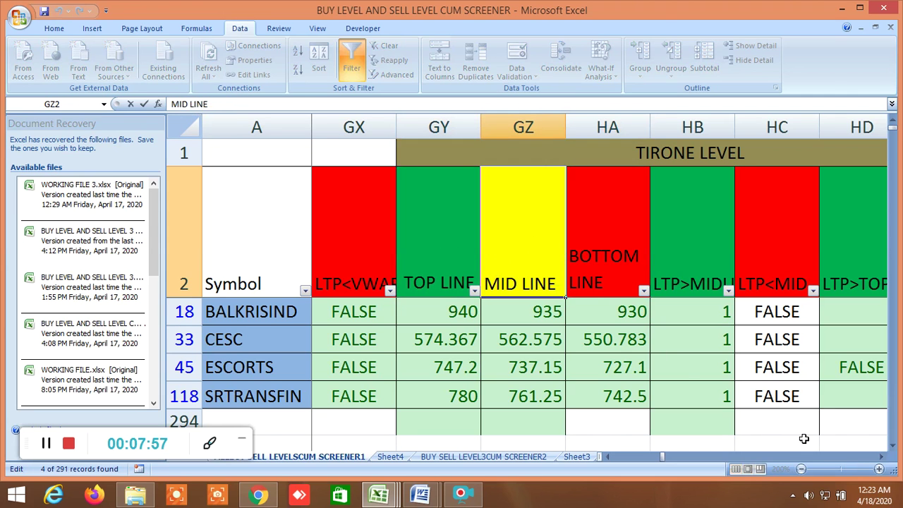
- Locate the GANN ANGLES section and examine its RESISTANCE columns from 12.5 to 360 degrees
click(881, 457)
drag(883, 458, 880, 462)
click(876, 458)
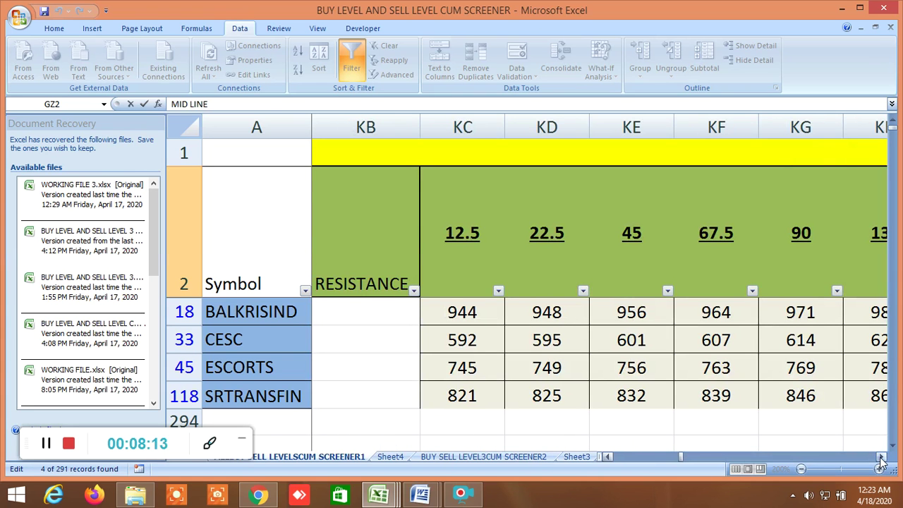
click(881, 457)
click(881, 456)
click(606, 457)
click(606, 457)
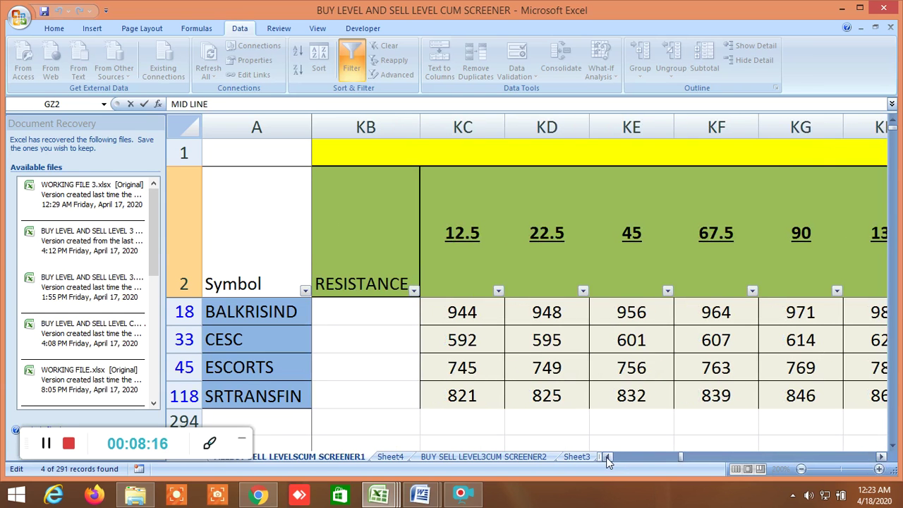
click(881, 456)
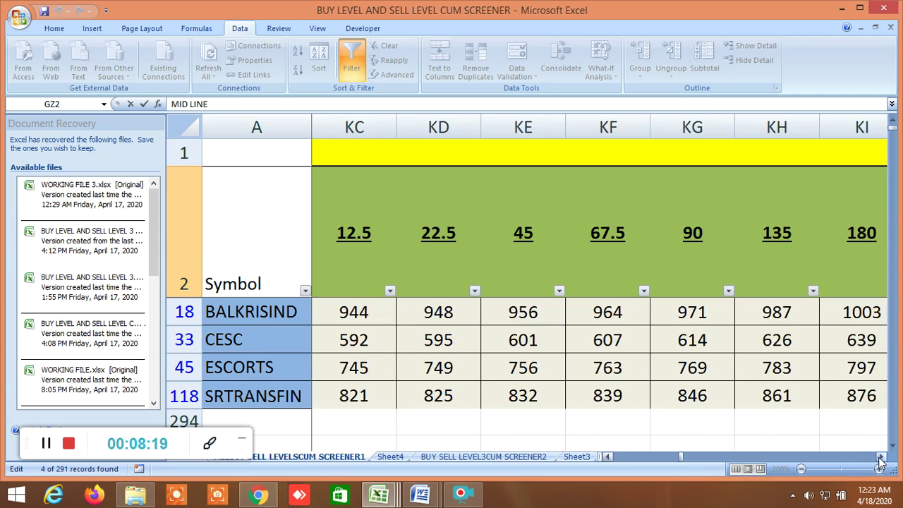
click(881, 457)
click(881, 456)
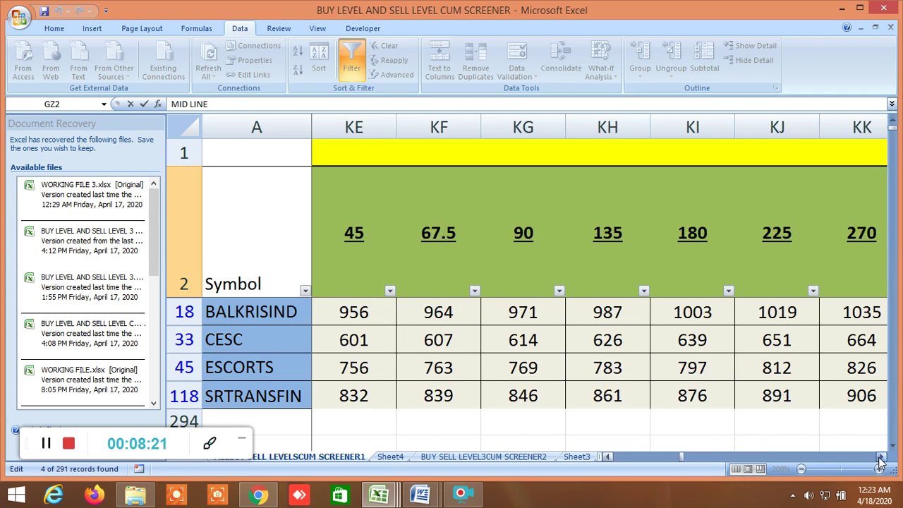
click(881, 457)
click(881, 456)
click(881, 457)
click(881, 457)
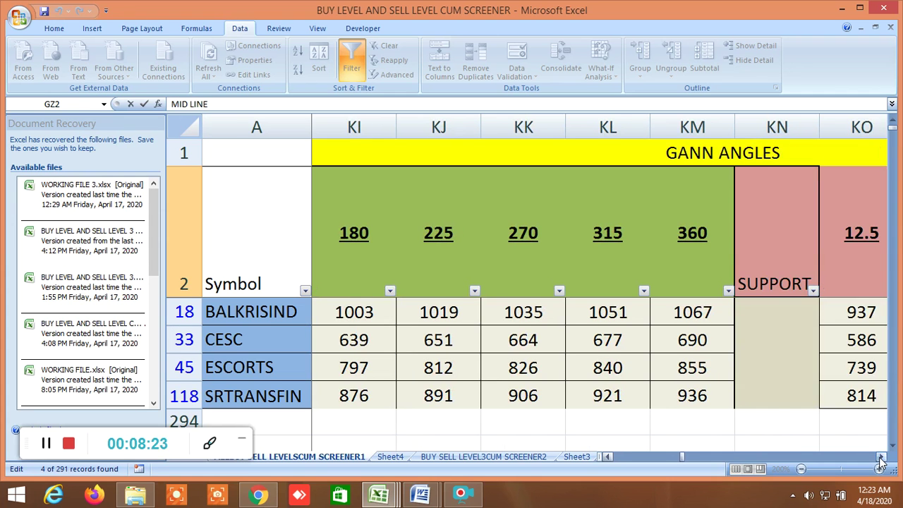
- Review the GANN ANGLES SUPPORT columns from 12.5 to 360 degrees
click(881, 457)
click(881, 456)
click(881, 456)
click(881, 456)
click(881, 457)
click(881, 456)
click(881, 456)
click(881, 456)
click(881, 456)
click(881, 456)
click(881, 456)
click(881, 456)
click(881, 456)
click(881, 456)
click(881, 456)
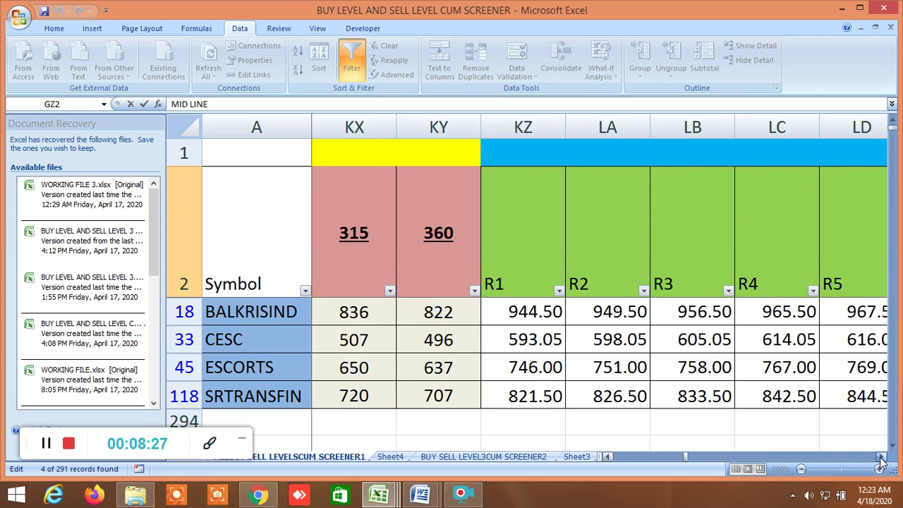
- Examine the R1 to R9 and S1 to S9 columns of GANN SQUARE OF 9 (GANN NUMBERS)
click(881, 456)
click(881, 456)
click(881, 457)
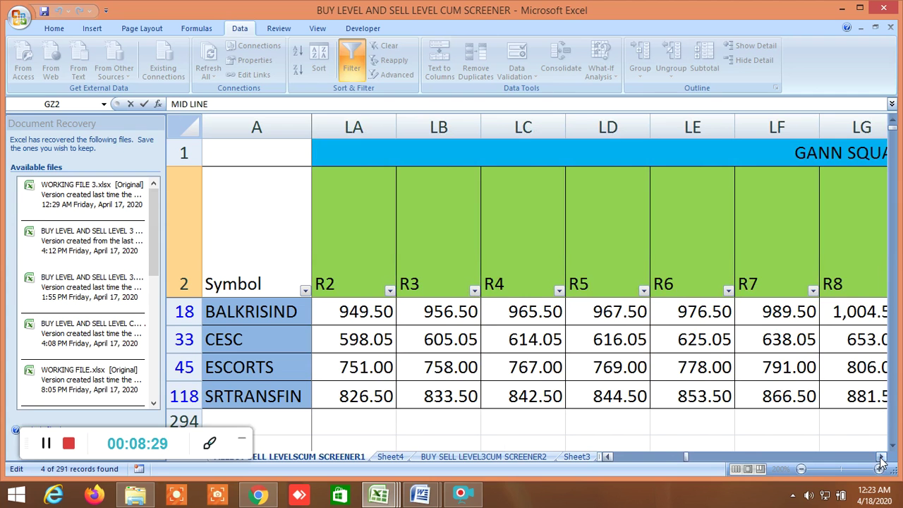
click(881, 456)
click(881, 457)
click(881, 457)
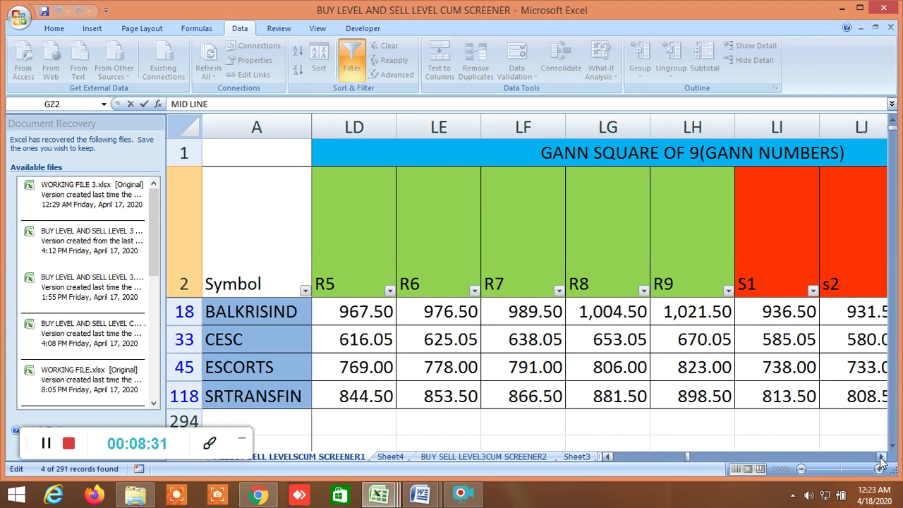
click(881, 457)
click(881, 456)
click(881, 456)
click(881, 457)
click(881, 457)
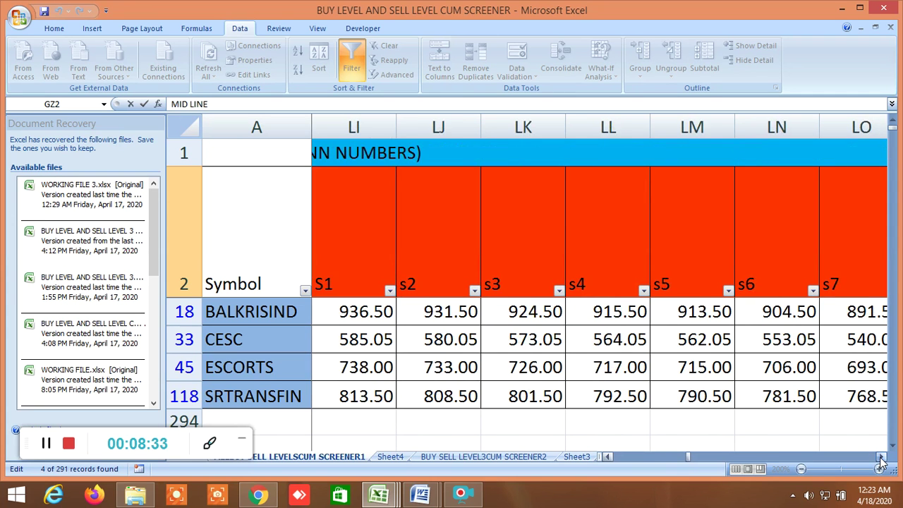
click(881, 457)
click(881, 457)
click(881, 456)
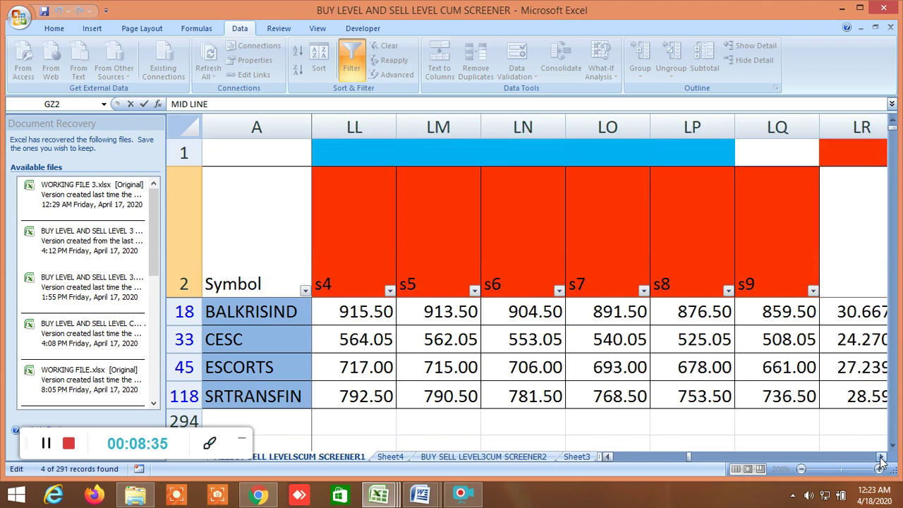
- Review the HR+3, HR+2, HR+1, highest resistance and lowest support columns of MURREY'S MATHEMATICAL LEVEL CALCULATION
click(881, 456)
click(881, 457)
click(881, 456)
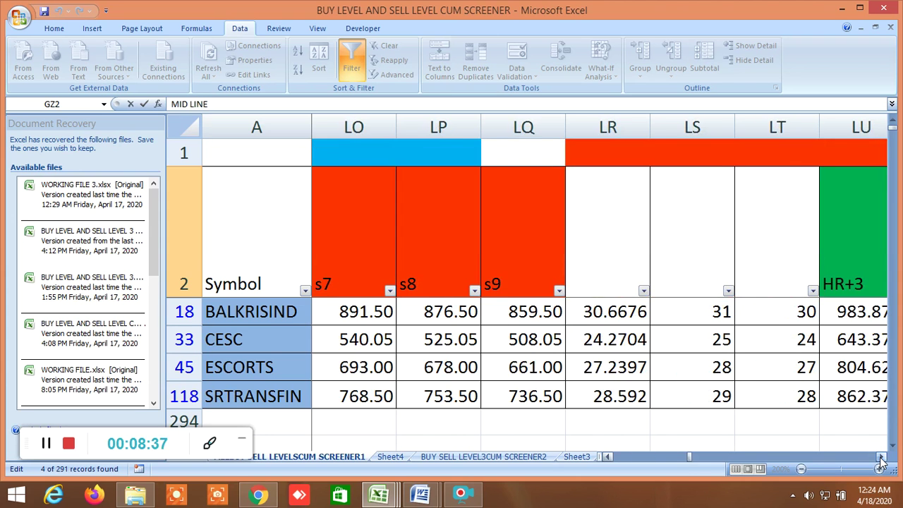
click(881, 456)
click(880, 456)
click(881, 456)
click(881, 457)
click(881, 457)
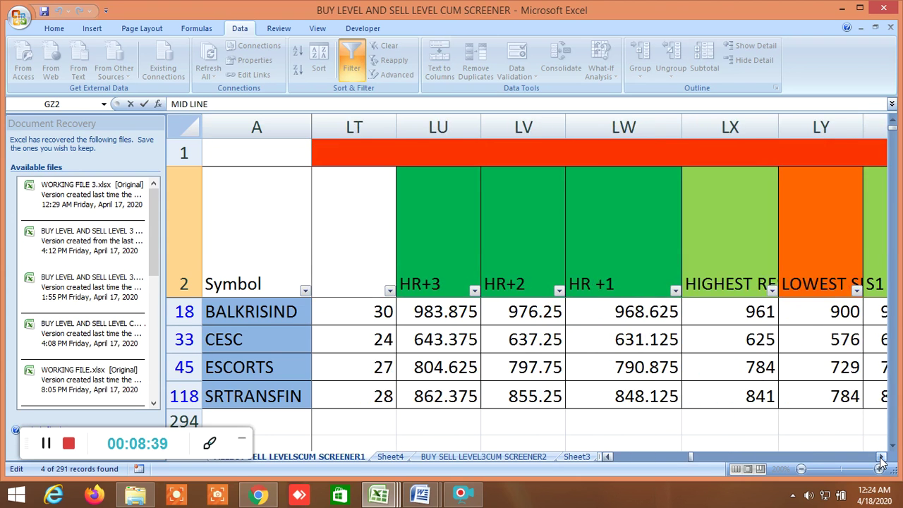
click(881, 456)
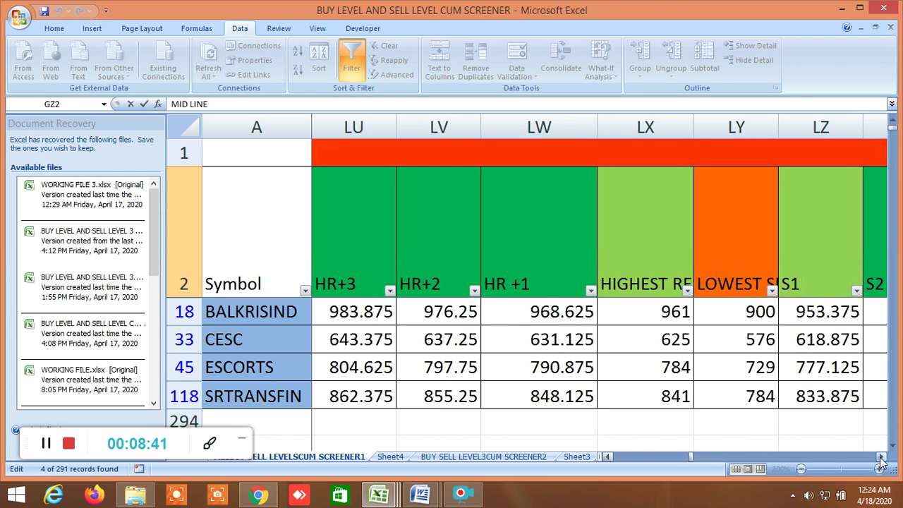
click(881, 456)
click(881, 456)
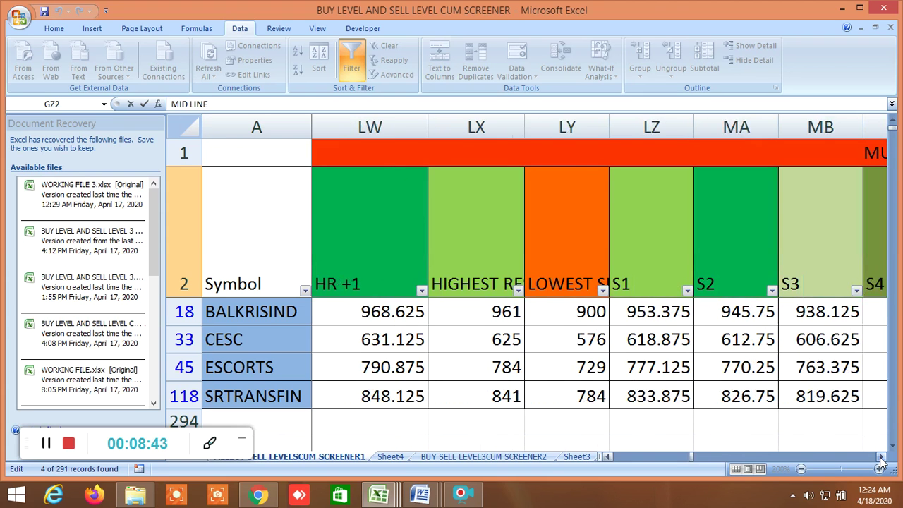
click(881, 456)
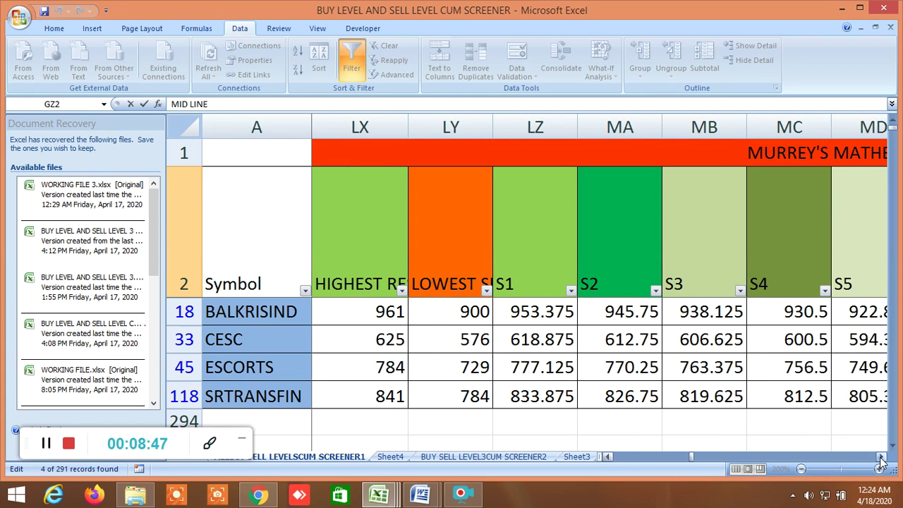
click(881, 456)
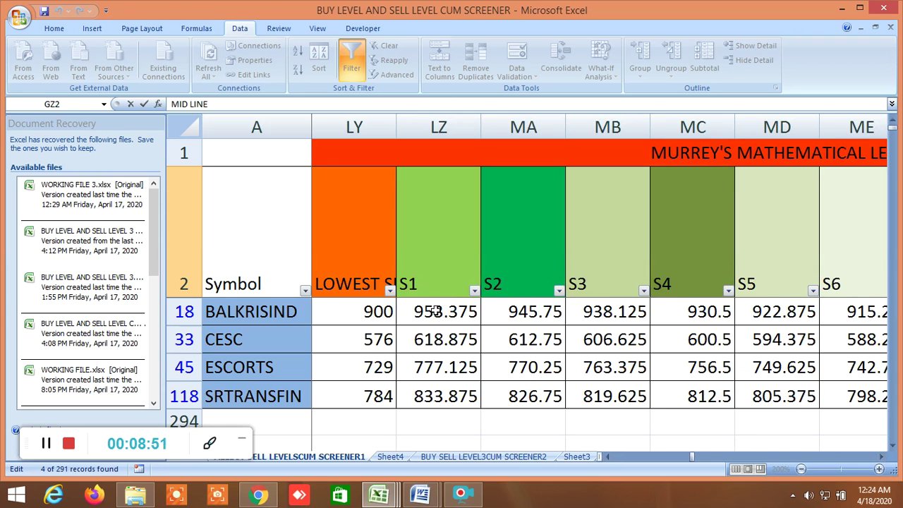
- Select the LOWEST SUPPORT header in the MURREY'S MATHEMATICAL LEVEL CALCULATION section and view the S4 to S9 columns
click(605, 457)
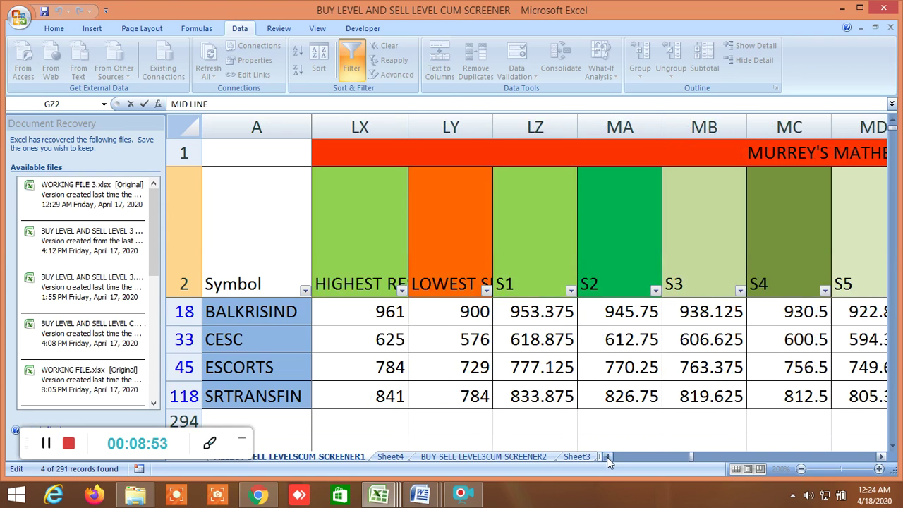
click(466, 279)
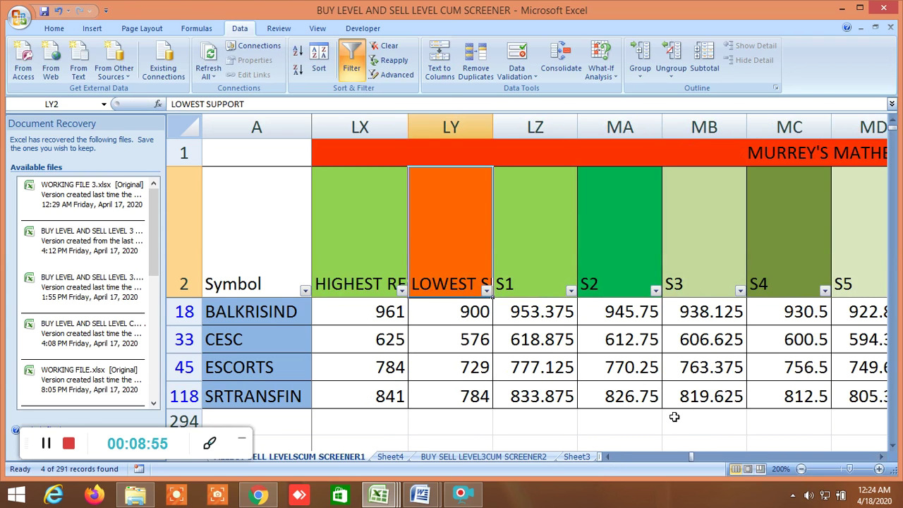
click(557, 422)
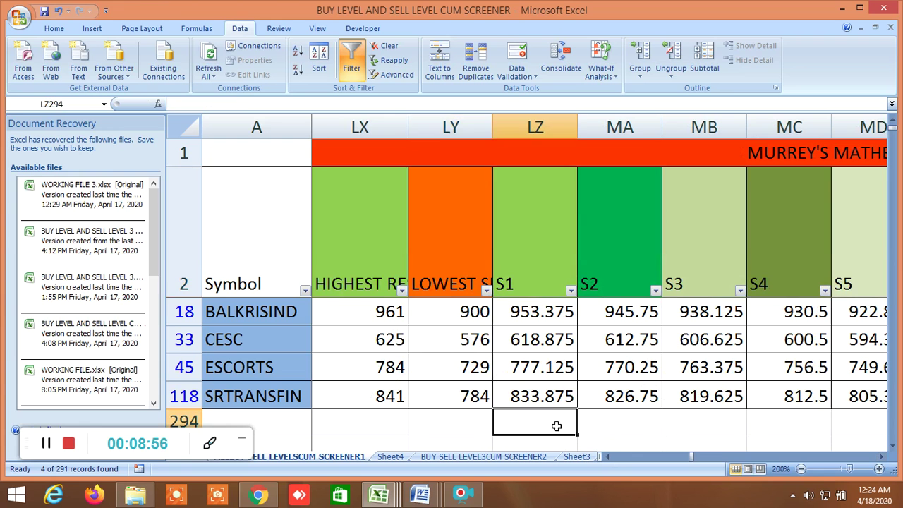
click(447, 268)
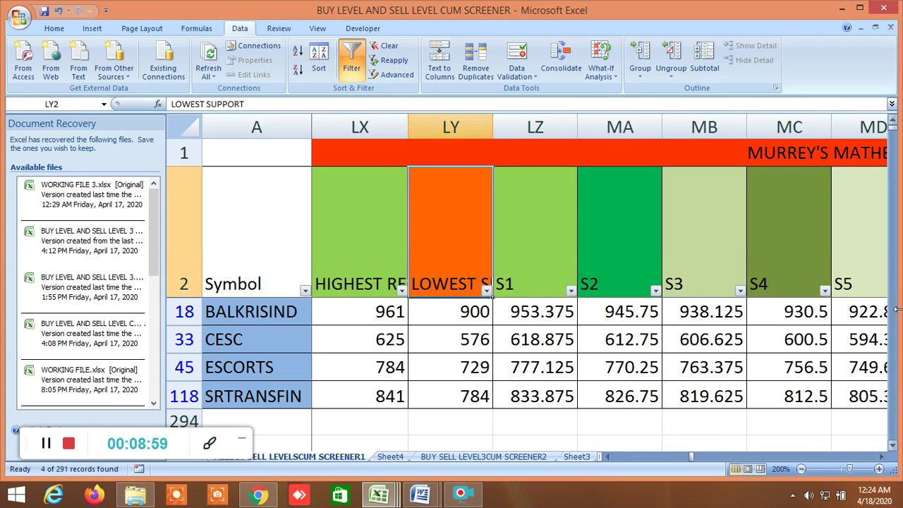
click(881, 457)
click(880, 457)
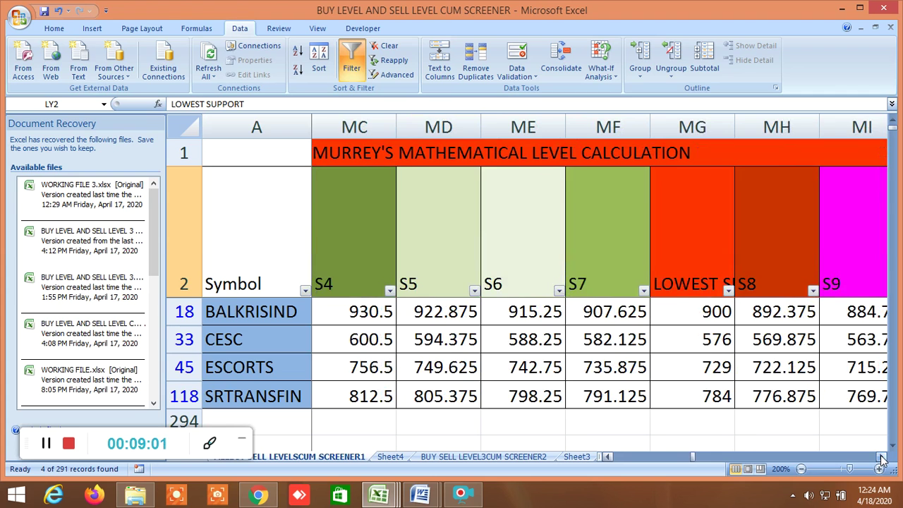
- Examine the S1 to S18 support columns of MURREY'S MATHEMATICAL LEVEL CALCULATION, including the LOWEST SUPPORT column
drag(880, 457, 881, 459)
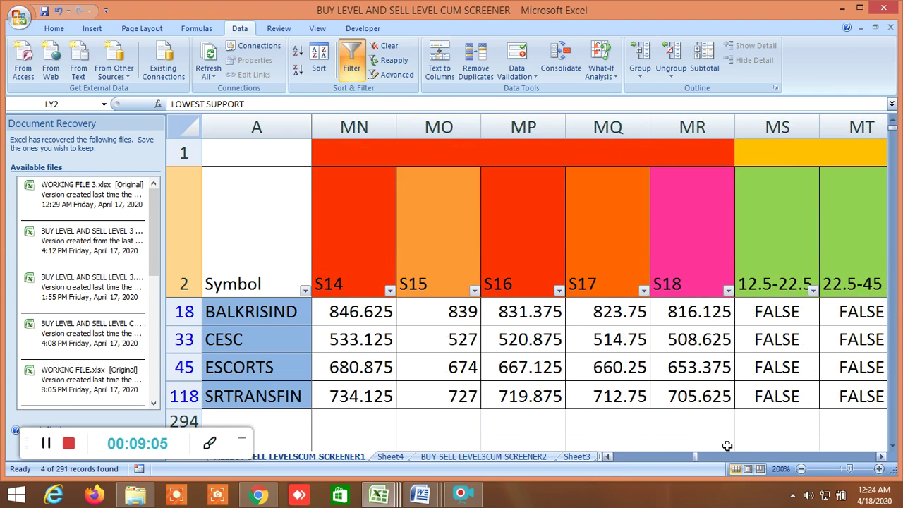
drag(607, 457, 607, 457)
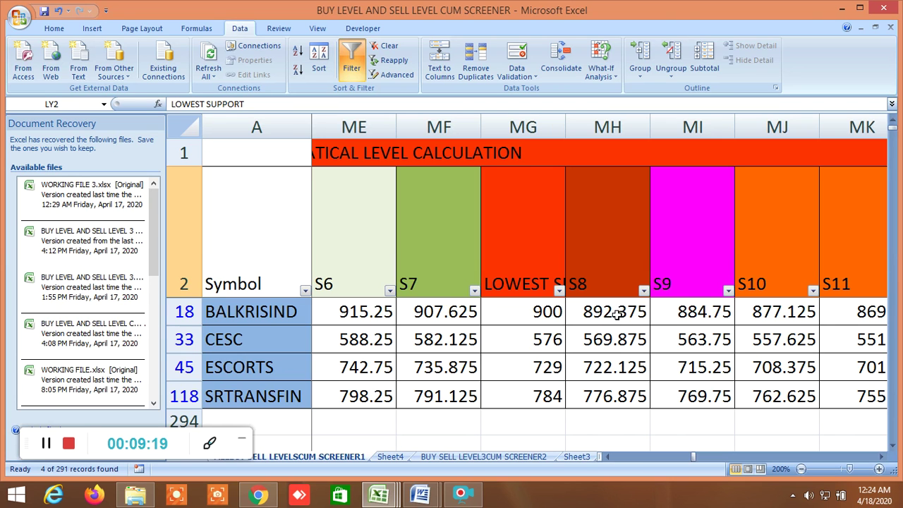
click(606, 457)
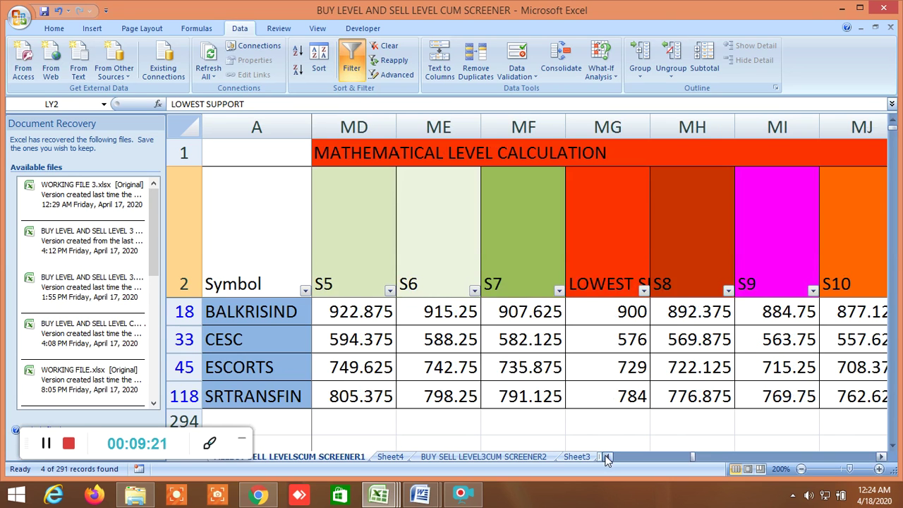
click(606, 457)
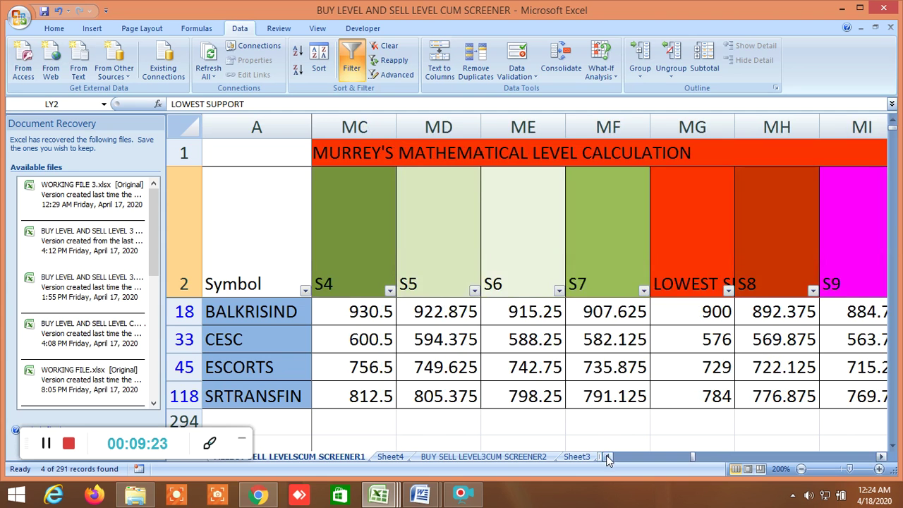
click(606, 457)
click(606, 457)
click(606, 457)
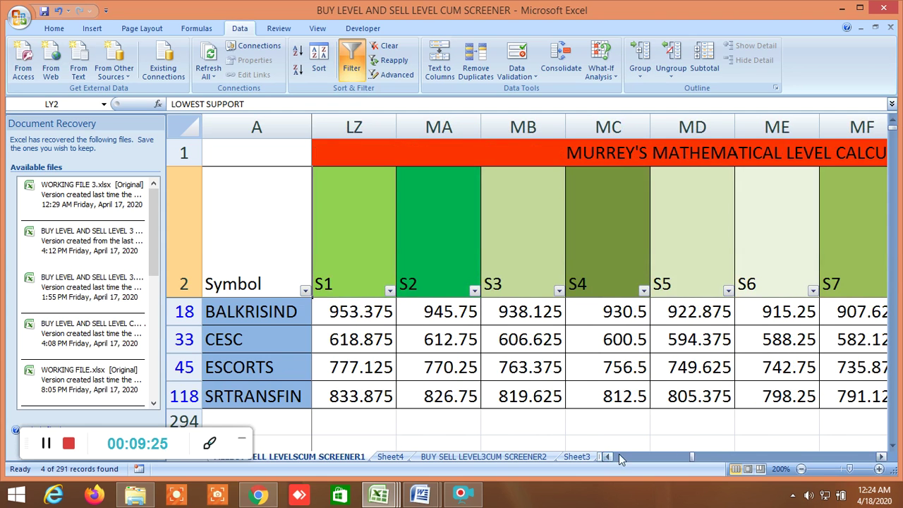
- Examine the 45 to 360 degree columns of 360 DEGREE PRICE ANALYSIS UPSIDE FIRST CYCLE
click(881, 457)
drag(881, 458, 879, 462)
click(880, 459)
click(880, 459)
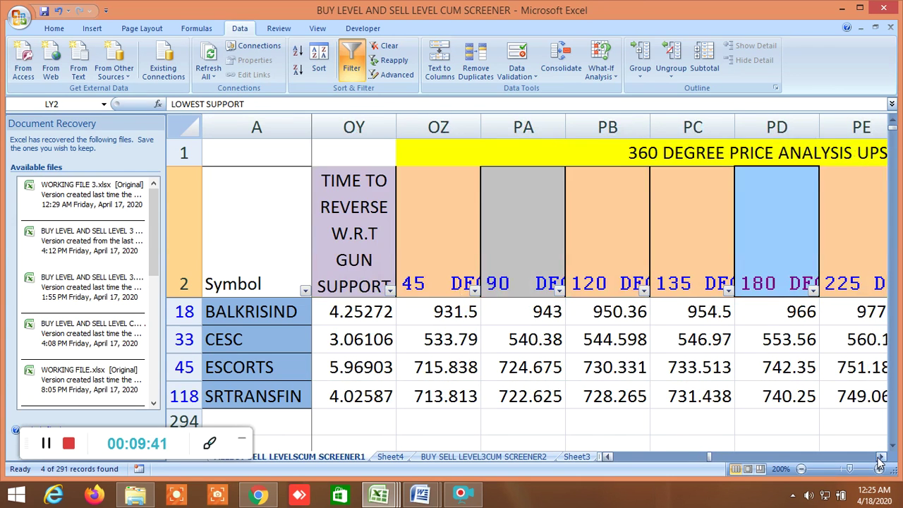
click(879, 459)
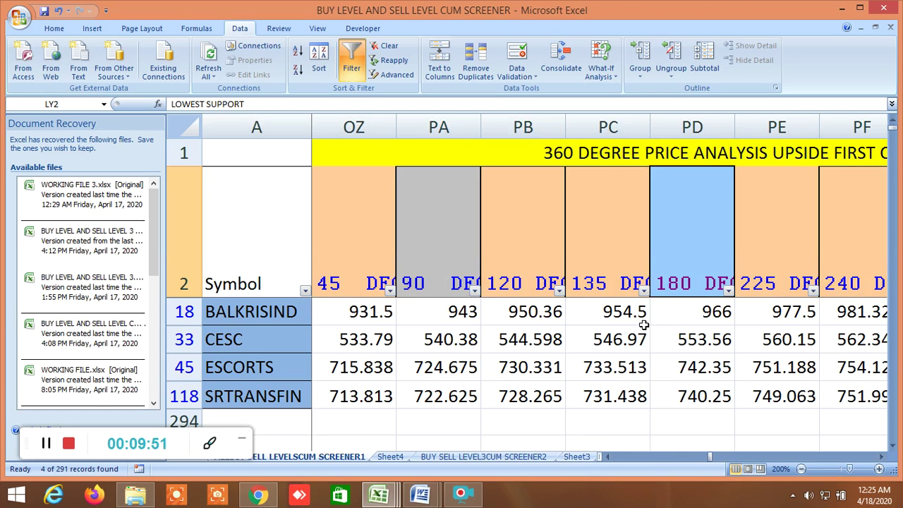
click(882, 456)
click(882, 457)
click(882, 456)
click(882, 456)
click(882, 457)
click(882, 456)
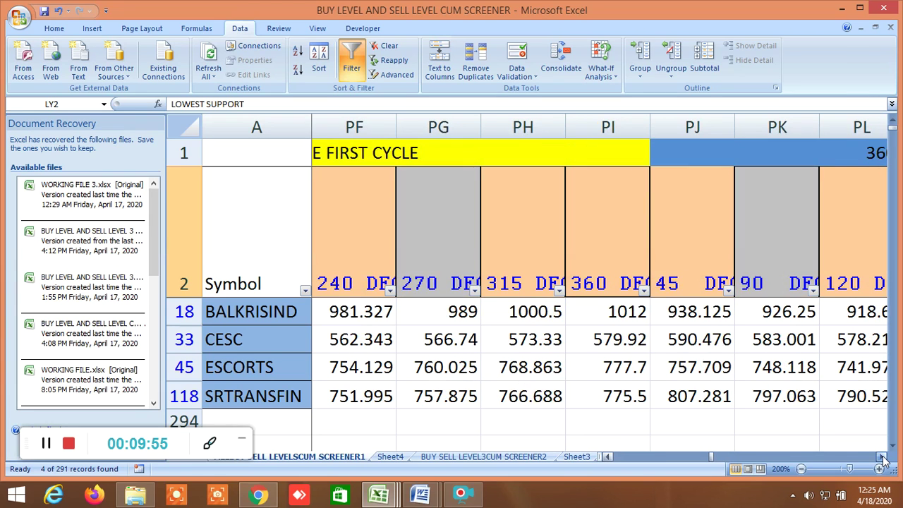
- Select the 360 DEGREE PRICE ANALYSIS DOWNSIDE FIRST CYCLE heading and its 45 DEGREES header, and view the columns up to 360 degrees
click(882, 456)
click(663, 153)
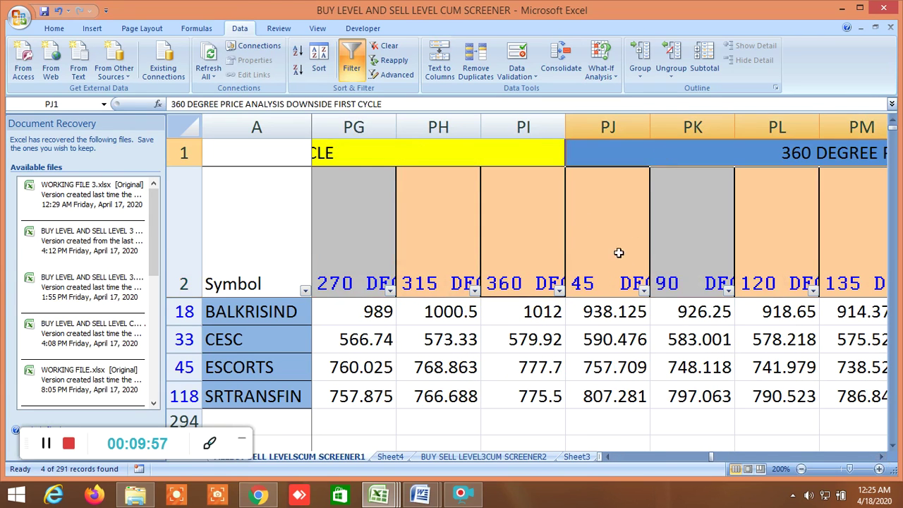
click(597, 260)
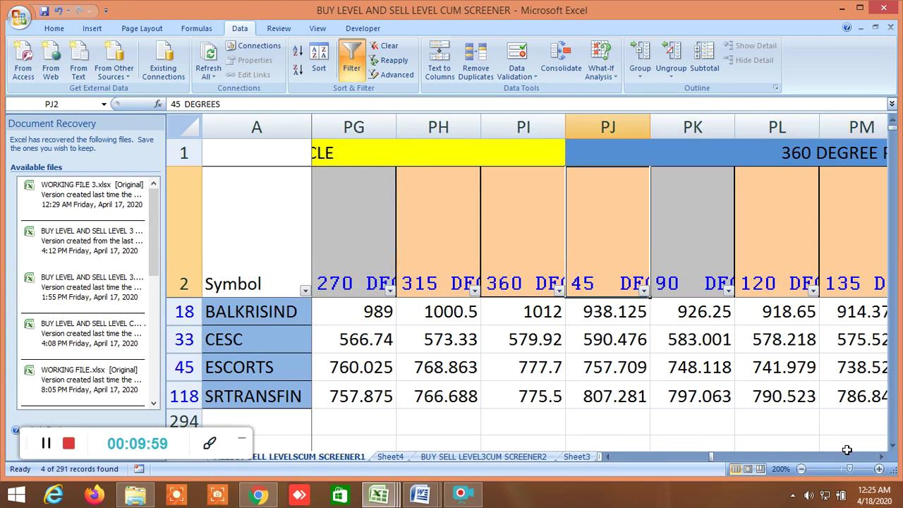
click(880, 457)
click(880, 457)
click(880, 457)
click(880, 457)
click(881, 457)
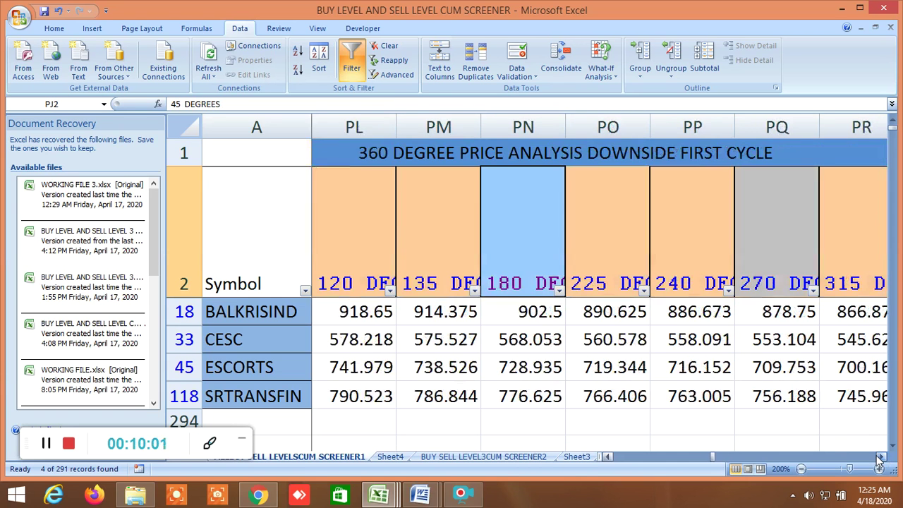
click(878, 458)
click(879, 459)
click(879, 458)
click(879, 458)
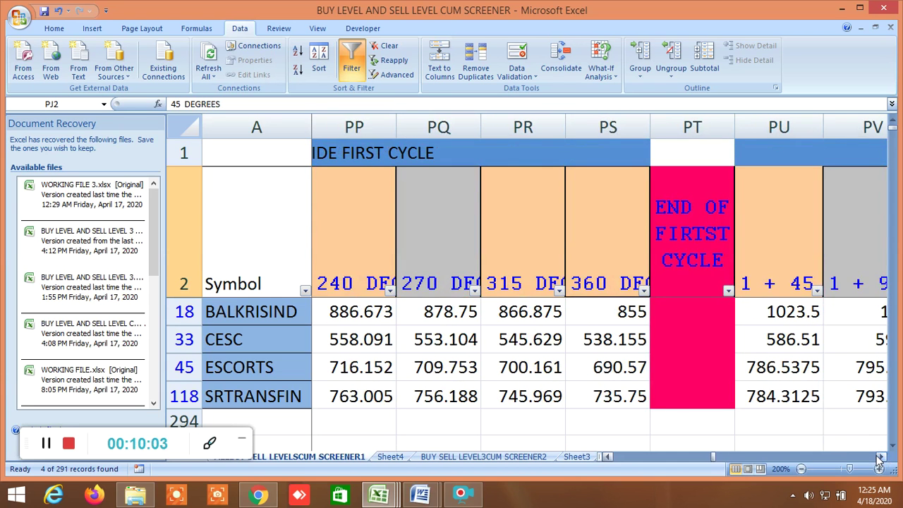
- Select the 360 DEGREE PRICE ANALYSIS UPSIDE SECOND CYCLE heading and view its 1 + 45 to 1 + 360 columns
click(879, 458)
click(879, 459)
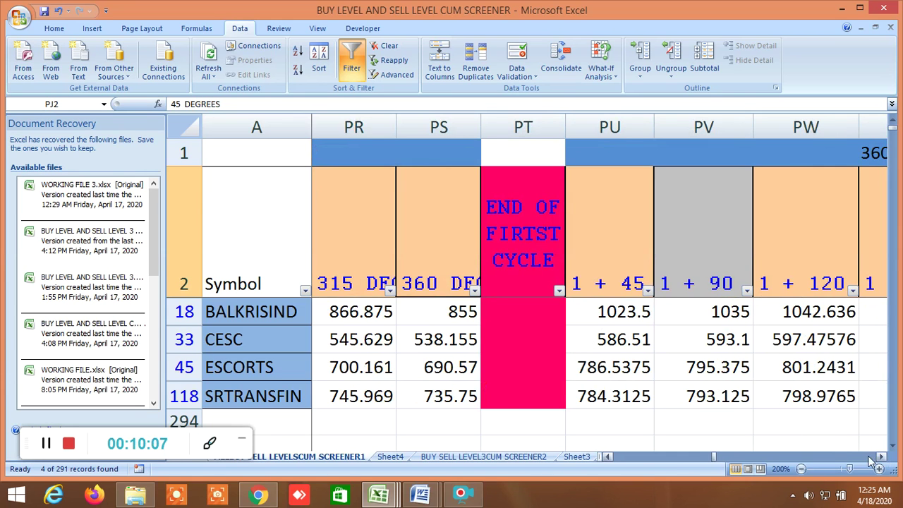
click(881, 457)
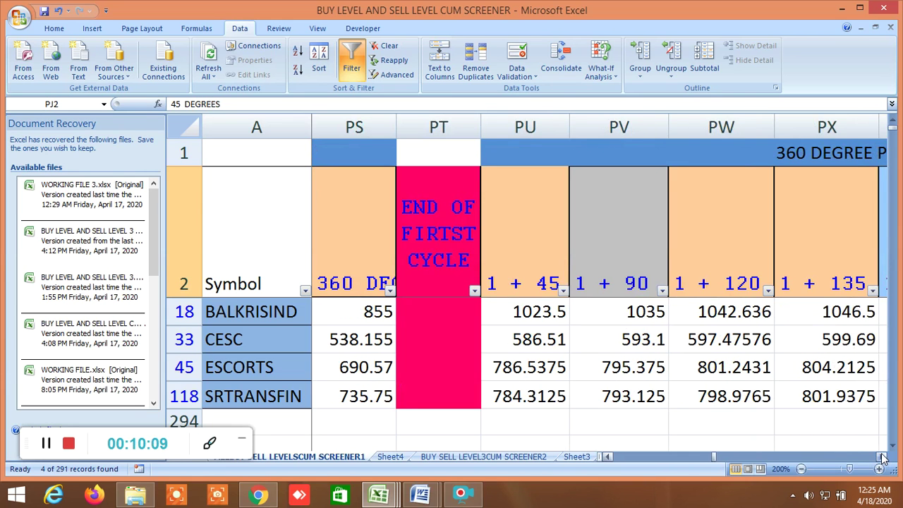
click(881, 457)
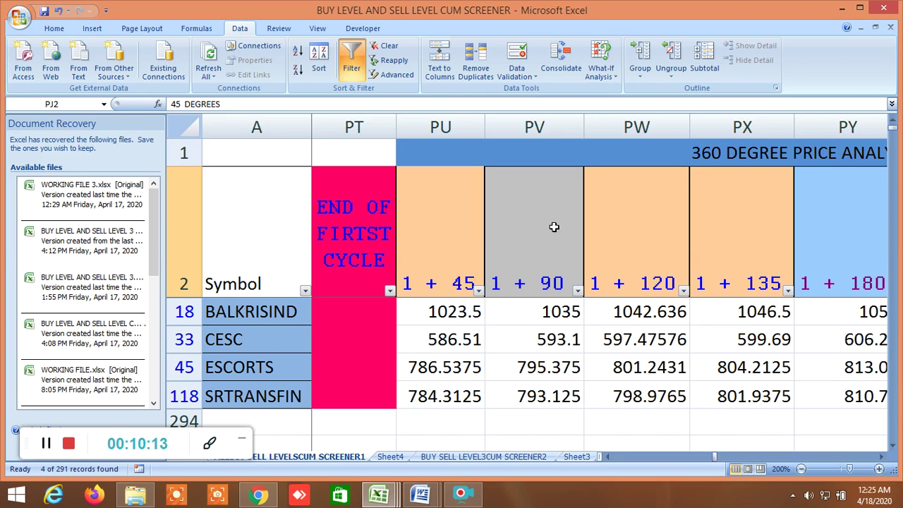
click(710, 158)
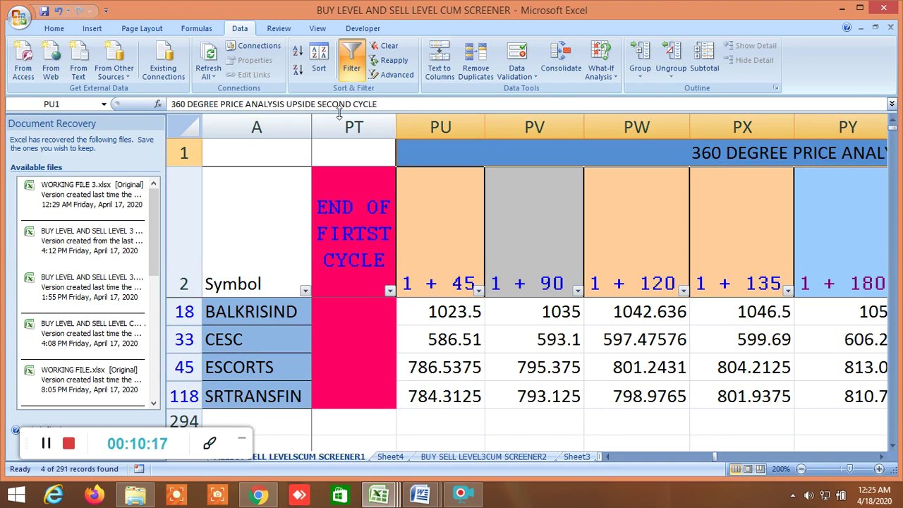
click(881, 456)
click(882, 456)
click(882, 456)
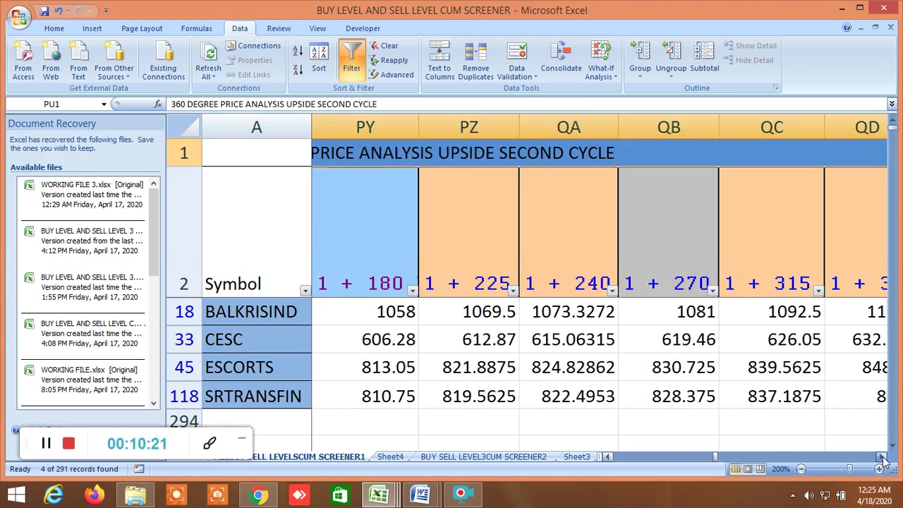
click(882, 456)
click(882, 456)
click(882, 457)
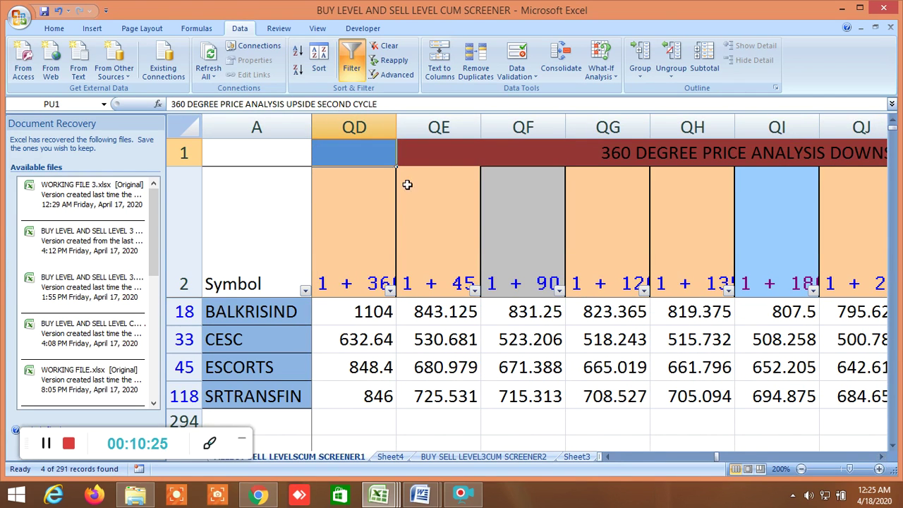
- Select the 360 DEGREE PRICE ANALYSIS DOWNSIDE SECOND CYCLE heading and view its columns up to 1 + 360
click(464, 163)
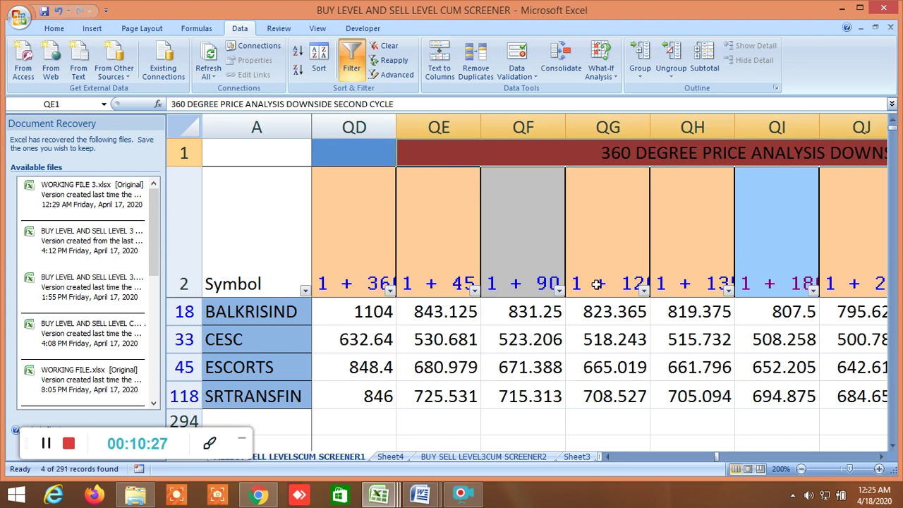
click(880, 457)
click(880, 457)
click(880, 457)
click(880, 457)
click(880, 457)
click(880, 457)
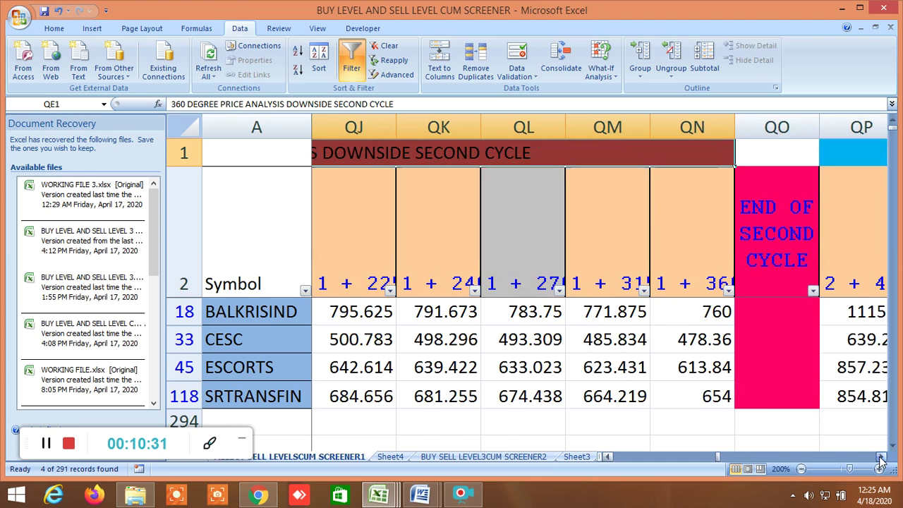
- Examine the 2 + 45 to 2 + 360 columns of 360 DEGREE PRICE ANALYSIS UPSIDE THIRD CYCLE
click(880, 457)
click(880, 457)
click(880, 457)
click(880, 457)
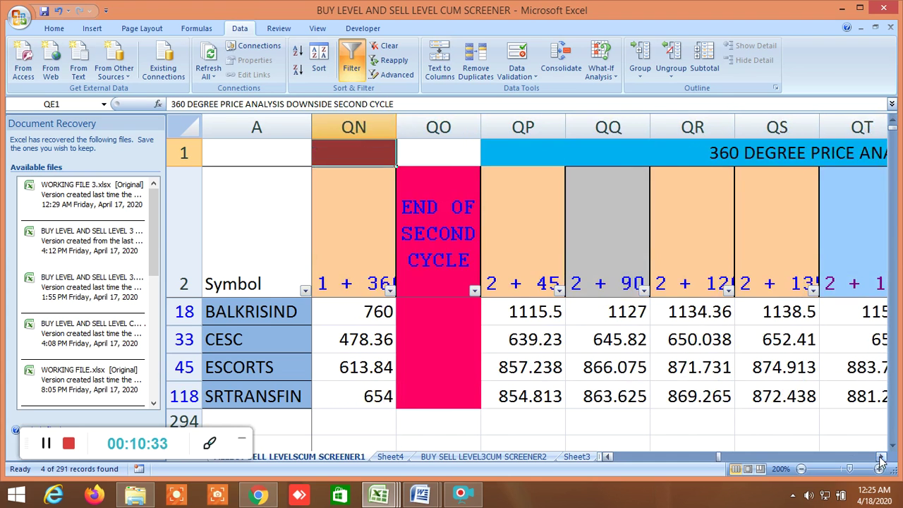
click(880, 458)
click(880, 457)
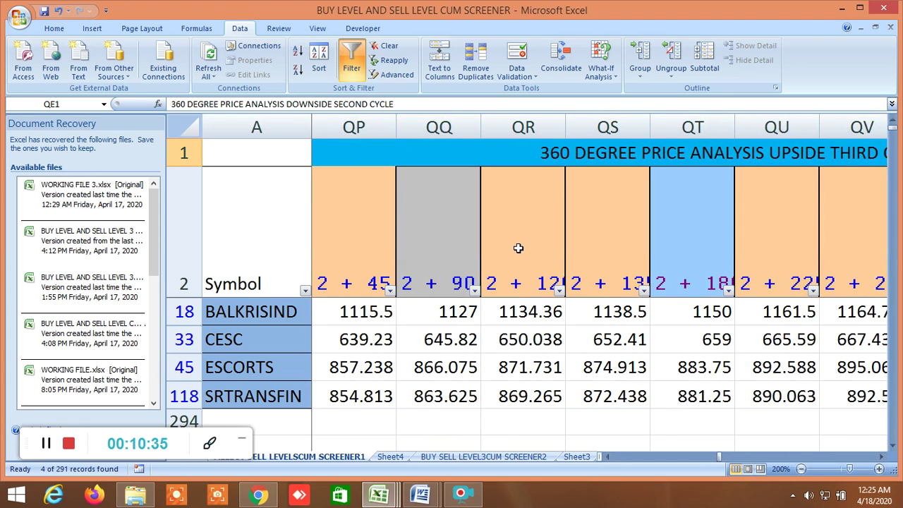
click(881, 457)
click(880, 457)
click(880, 457)
click(881, 457)
click(881, 457)
click(880, 457)
click(881, 457)
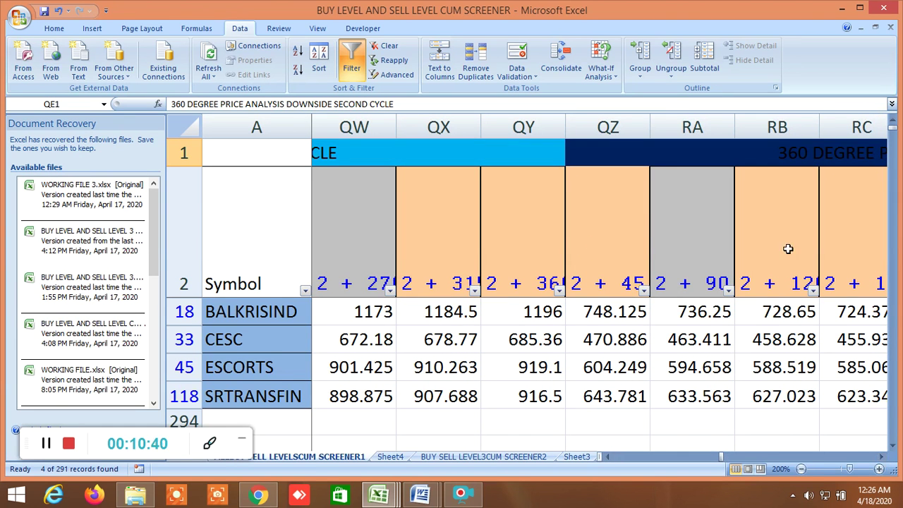
- Review the second set of 2 + 45 onward columns, under the dark blue heading, through to END OF THIRD CYCLE
click(880, 457)
click(881, 457)
click(880, 457)
click(880, 457)
click(880, 457)
click(880, 457)
click(880, 457)
click(880, 457)
click(880, 457)
click(880, 457)
- Select the cycle headers in both 360 DEGREE ANALYSIS WITH DIFFERENCE UPSIDE sections, ending on THIRD CYCLE in column RT
click(615, 244)
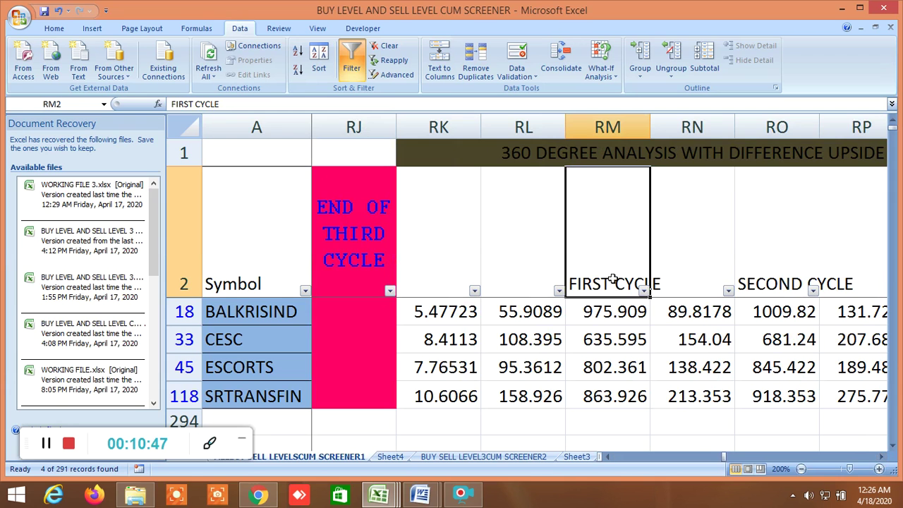
click(771, 261)
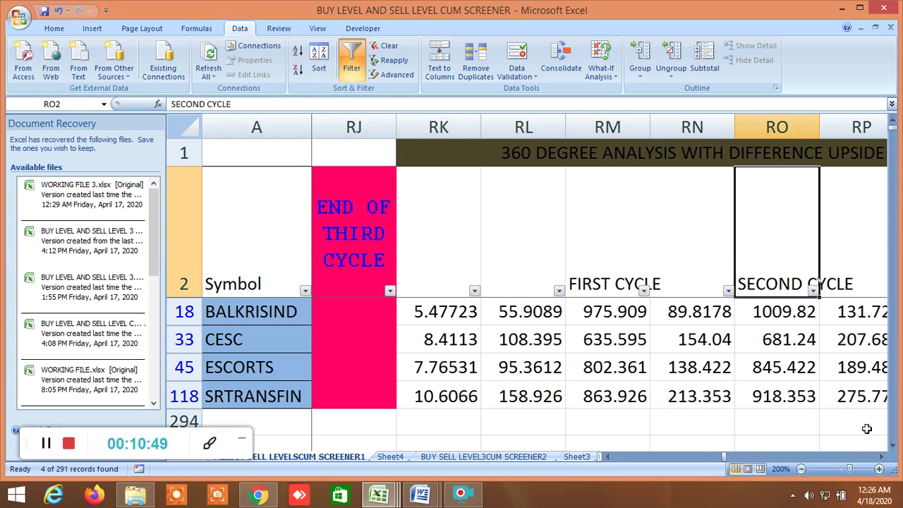
drag(880, 459, 881, 459)
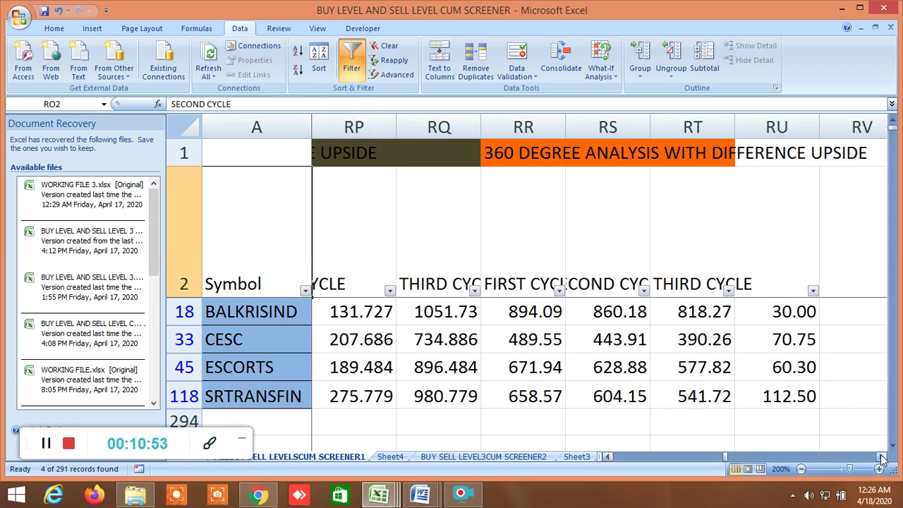
click(524, 234)
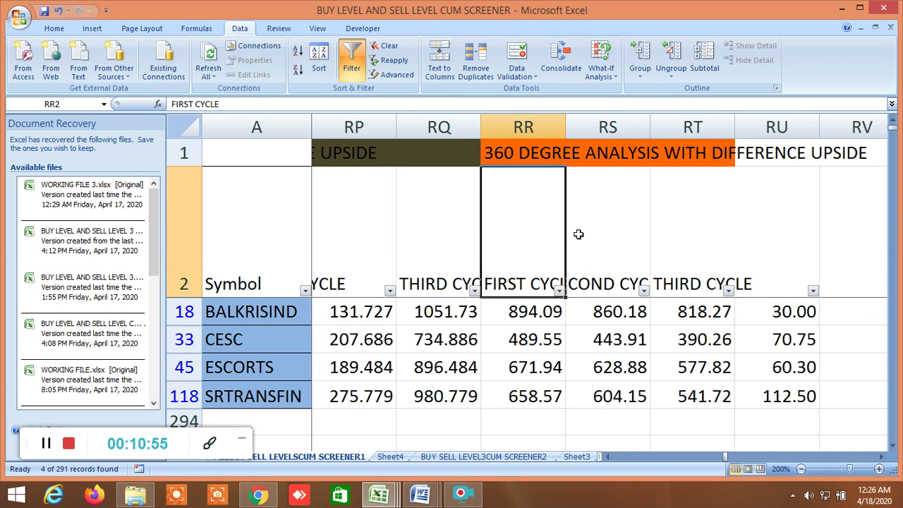
click(629, 229)
click(709, 227)
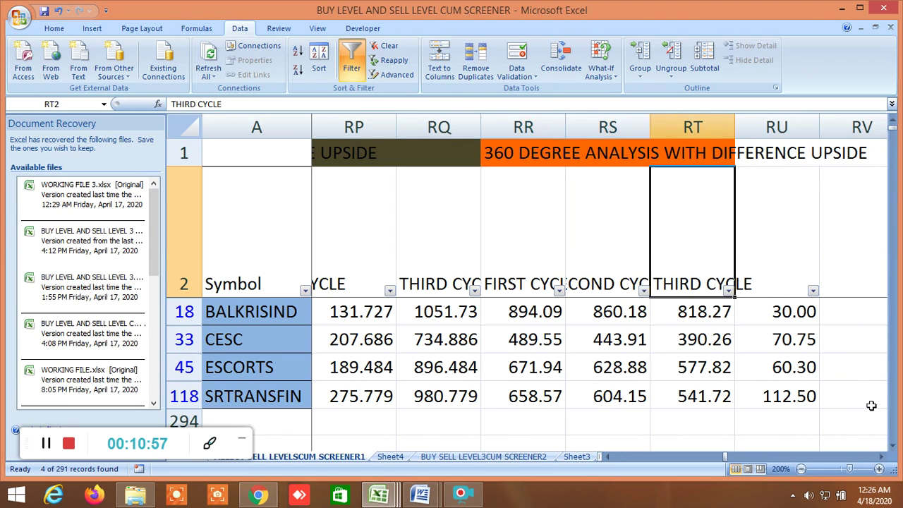
- Select the BUY SELL LEVELS ACCORDING TO NUMBER VIBRATION 7 heading and view its BUY ENTRY and T1 to T6 columns
drag(881, 457, 883, 460)
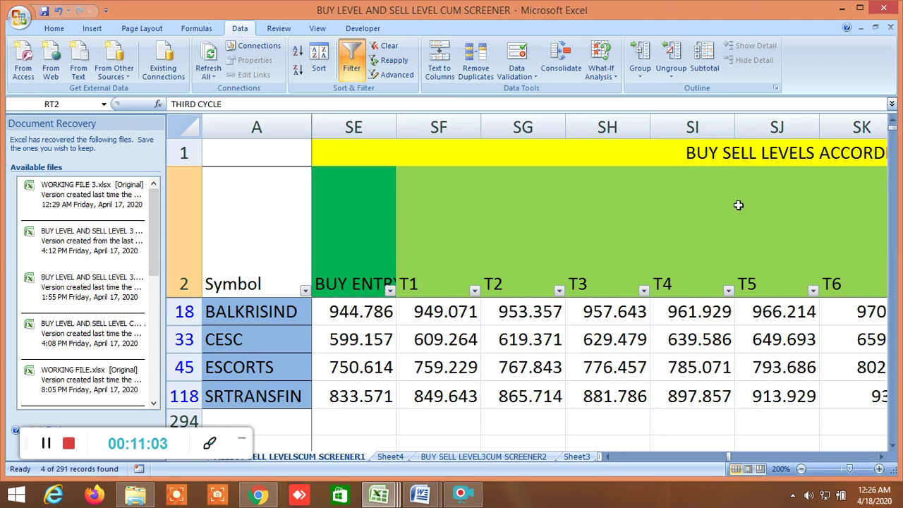
click(714, 156)
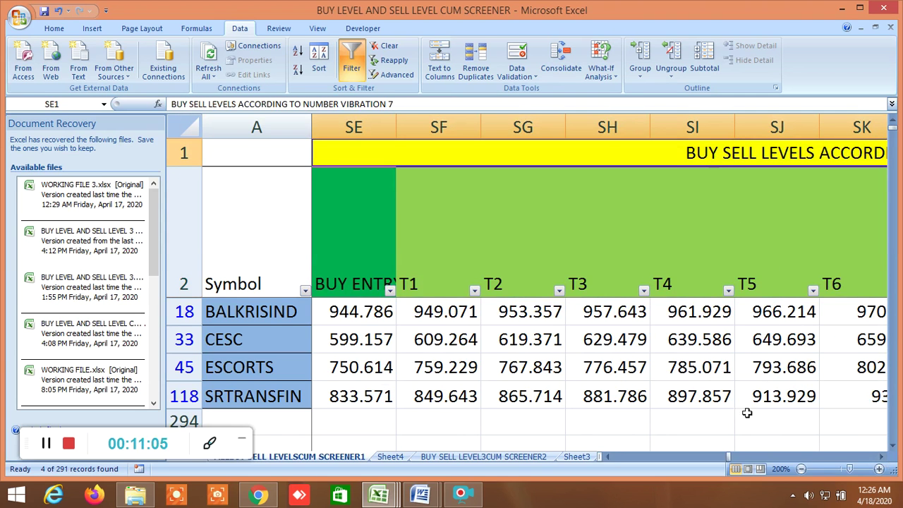
click(882, 456)
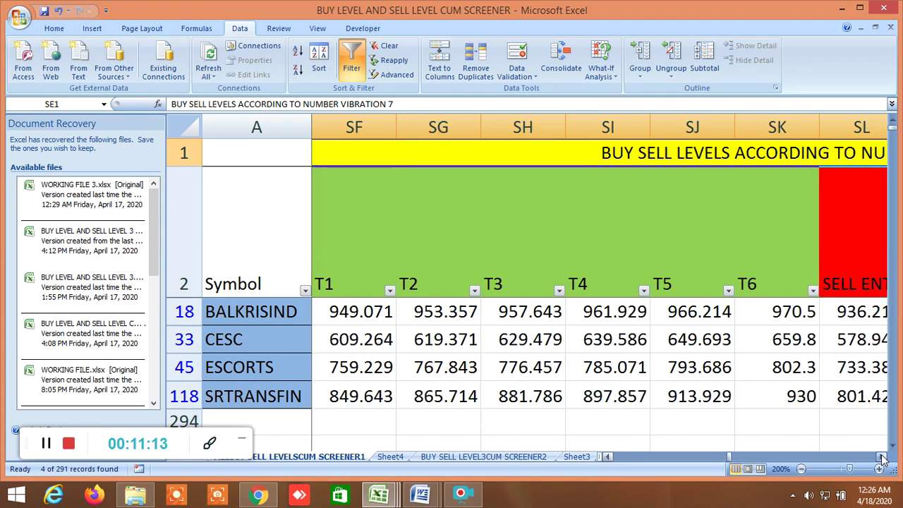
click(882, 457)
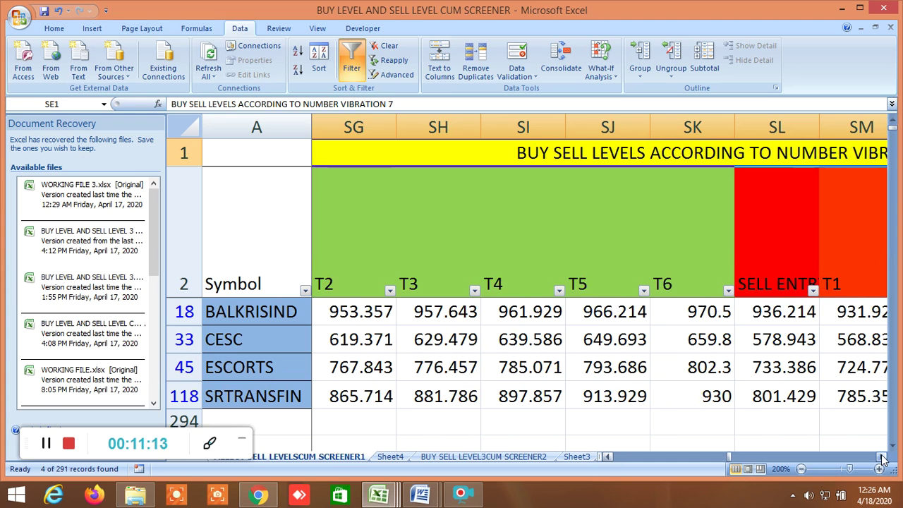
click(606, 456)
click(607, 457)
click(606, 456)
click(607, 456)
click(606, 456)
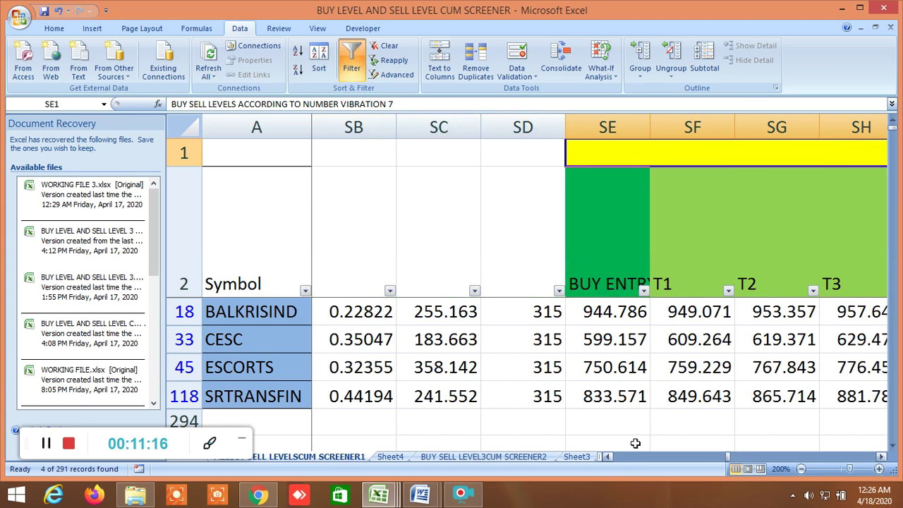
- View the SELL ENTRY column and the T1 to T4 sell targets of the NUMBER VIBRATION 7 section
click(881, 457)
click(882, 457)
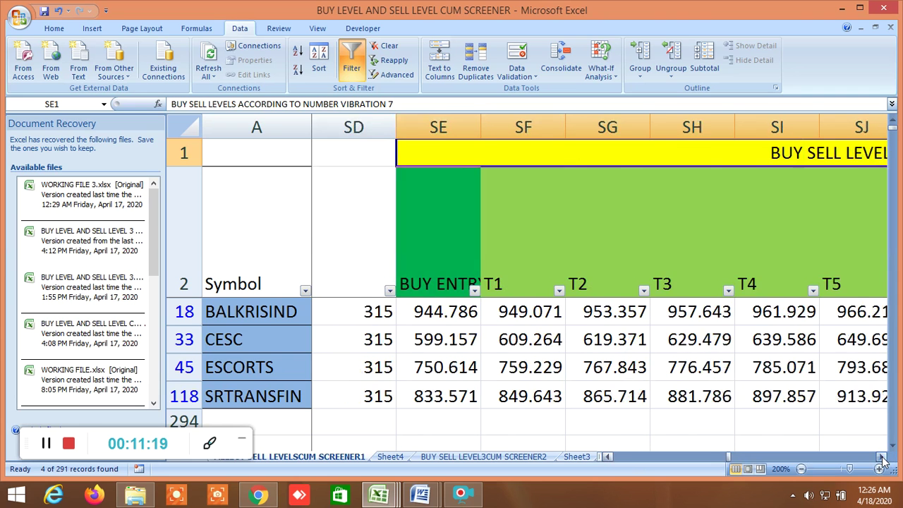
click(882, 456)
click(882, 456)
click(881, 457)
click(882, 456)
click(882, 457)
click(882, 456)
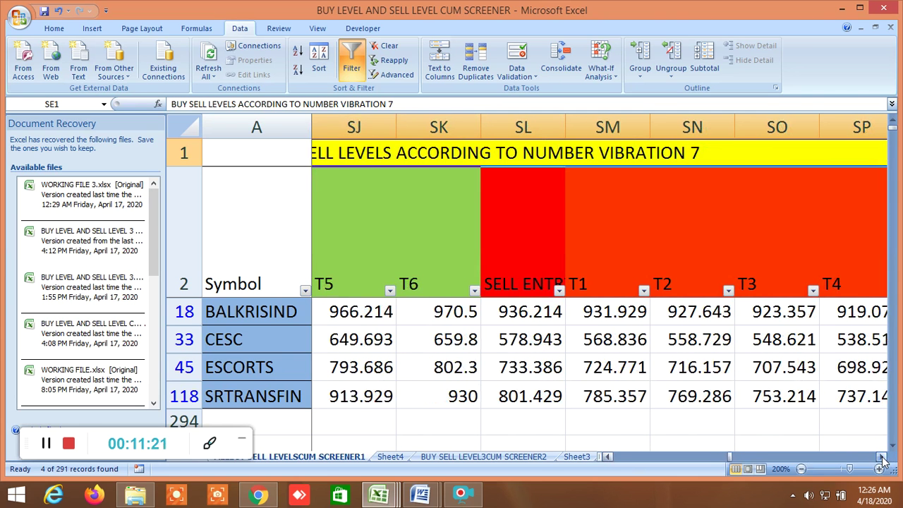
- View the remaining sell targets through T6 in the BUY SELL LEVELS ACCORDING TO NUMBER VIBRATION 7 section
click(881, 456)
click(881, 456)
click(881, 456)
click(882, 456)
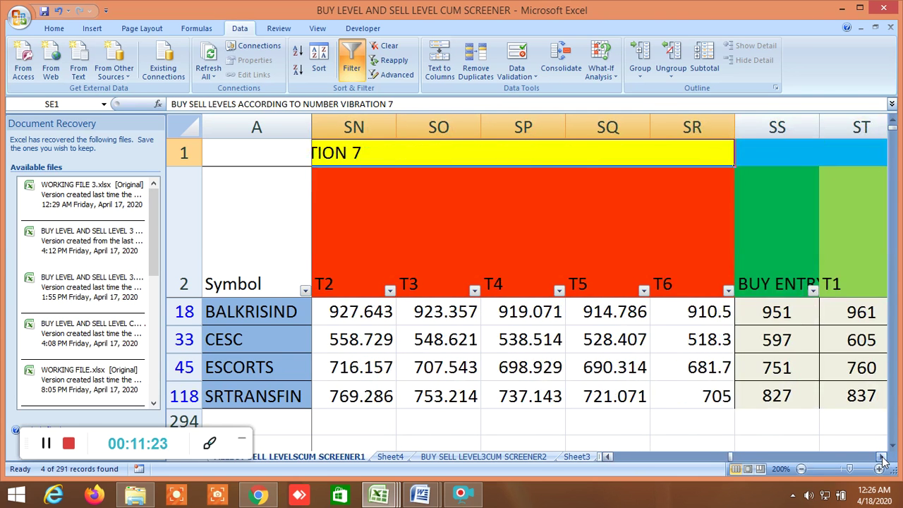
click(882, 456)
click(882, 456)
click(882, 457)
click(882, 457)
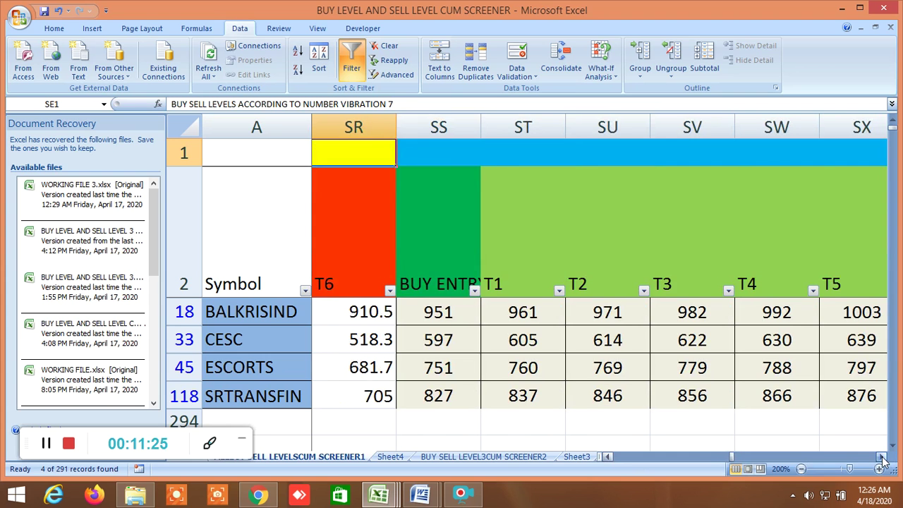
- View the BUY ENTRY column and the T1 to T11 buy targets of the GANN SQUARE OF 12 section
click(882, 456)
click(882, 456)
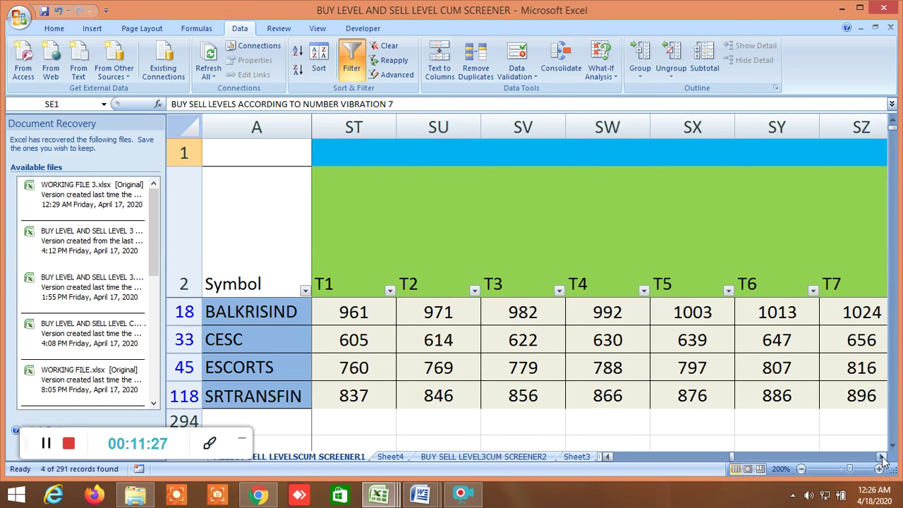
click(881, 457)
click(882, 456)
click(881, 457)
click(882, 456)
click(882, 456)
click(882, 456)
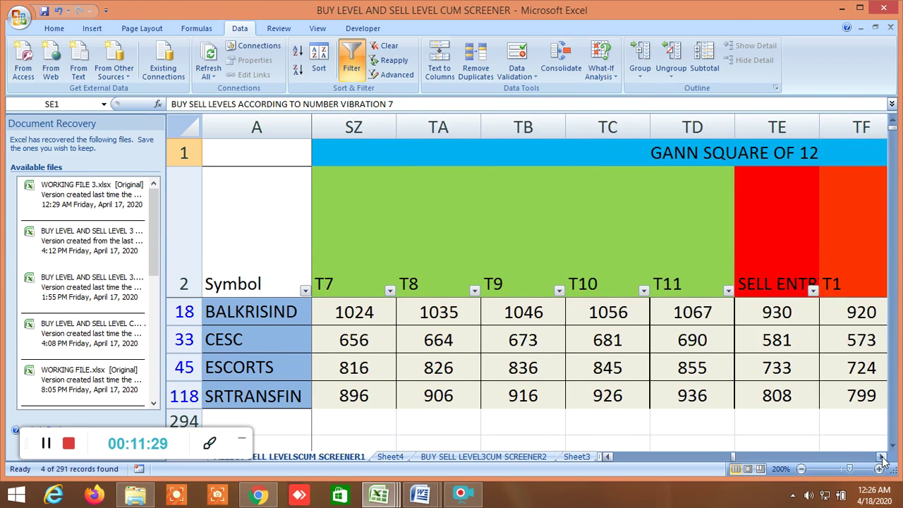
- View the SELL ENTRY column and the T1 to T11 sell targets of the GANN SQUARE OF 12 section
click(882, 457)
click(881, 457)
click(881, 457)
click(881, 456)
click(882, 456)
click(882, 456)
click(881, 457)
click(882, 456)
click(882, 456)
click(882, 457)
click(881, 456)
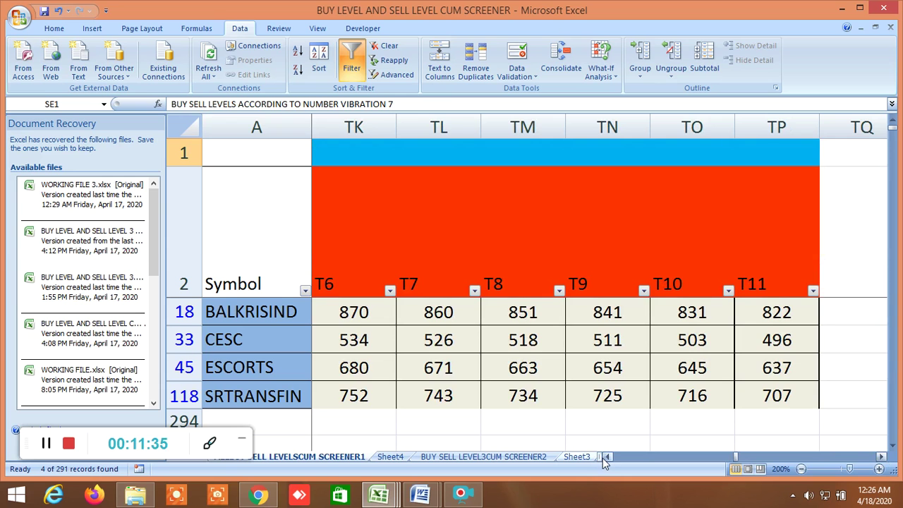
- Remove the filter from the symbol list and go to the NIFTY & BANKNIFTY rows at the HIGH, LOW and CLOSE columns
drag(607, 456, 608, 456)
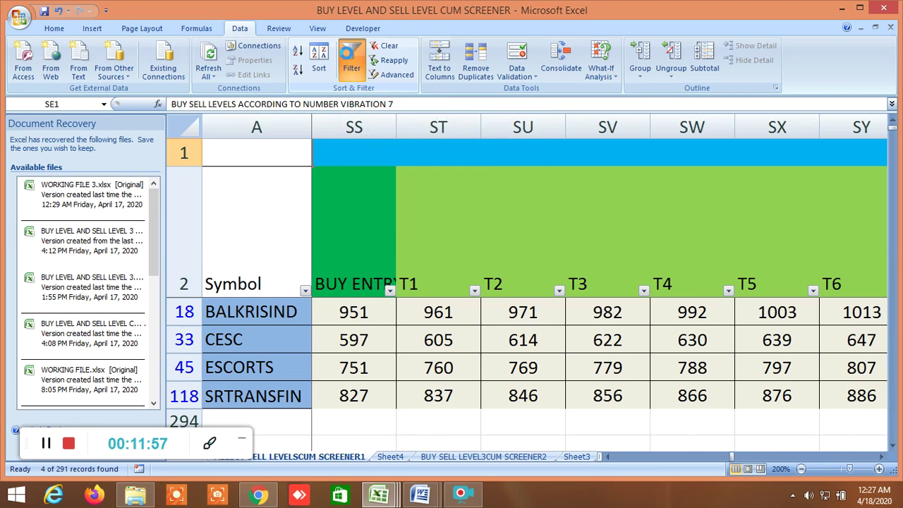
click(351, 62)
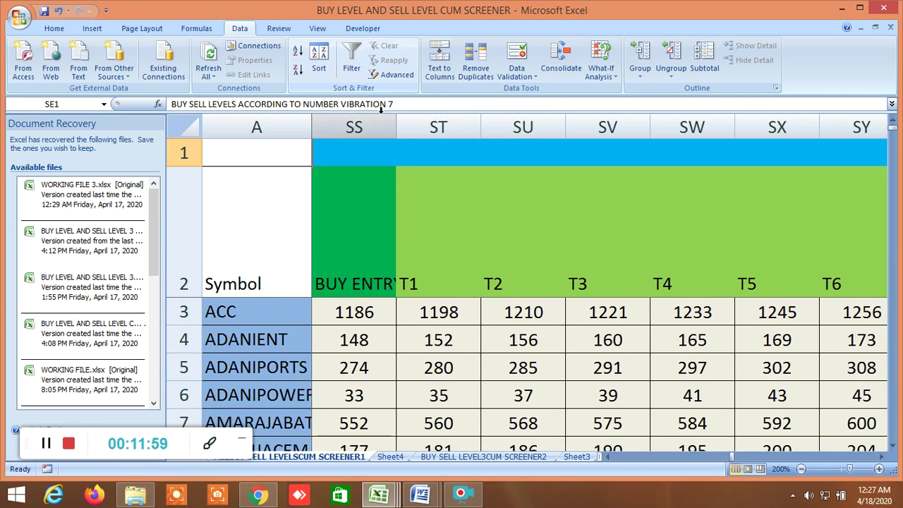
drag(732, 459, 613, 455)
scroll(670, 384, down, 5)
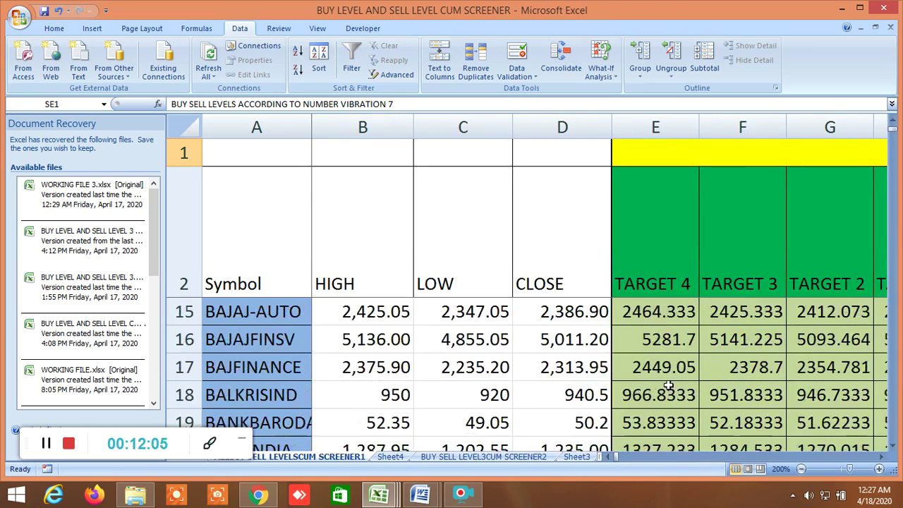
scroll(700, 384, down, 20)
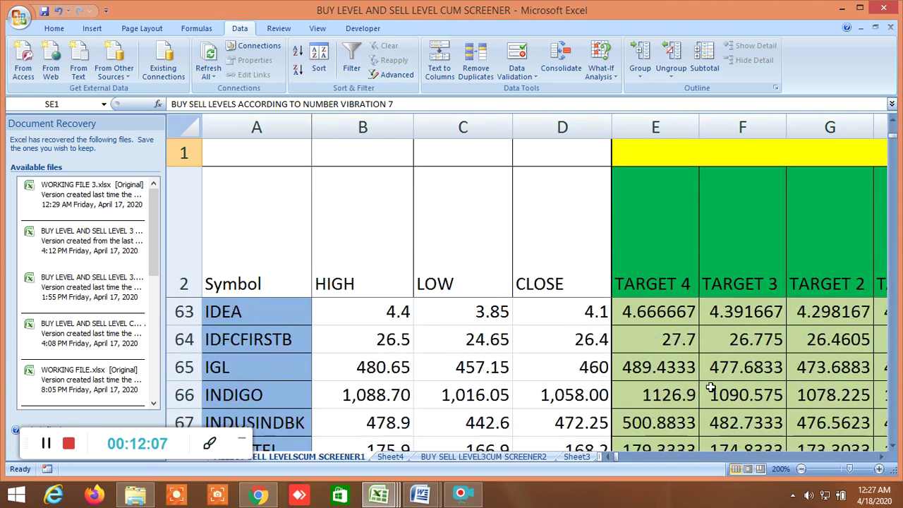
scroll(711, 387, down, 19)
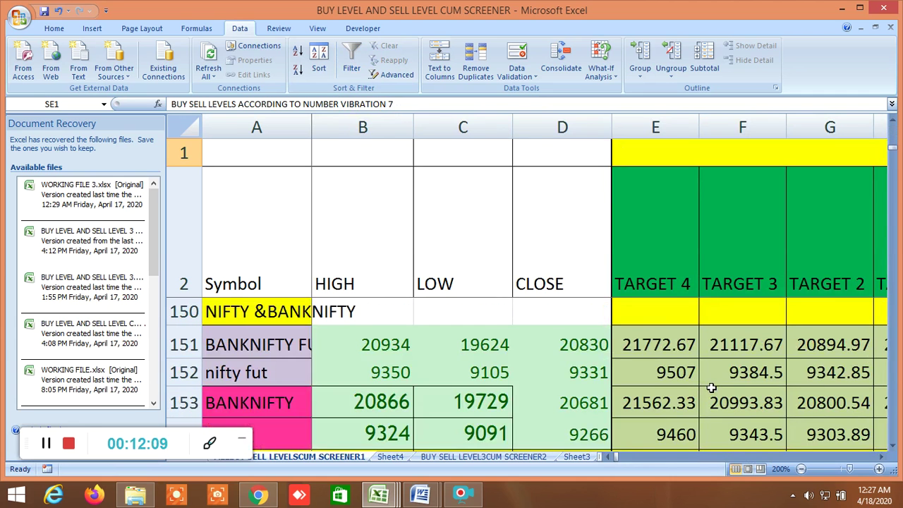
scroll(711, 387, down, 1)
scroll(711, 387, up, 1)
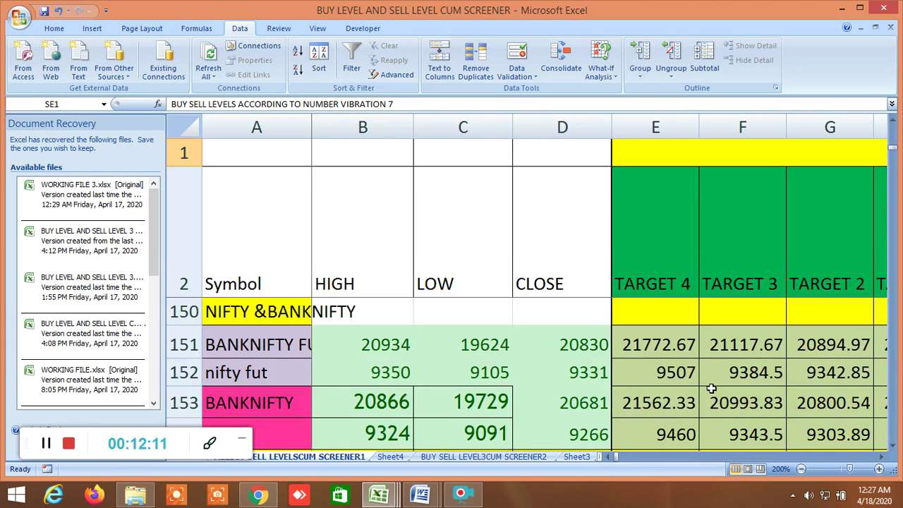
drag(29, 445, 2, 244)
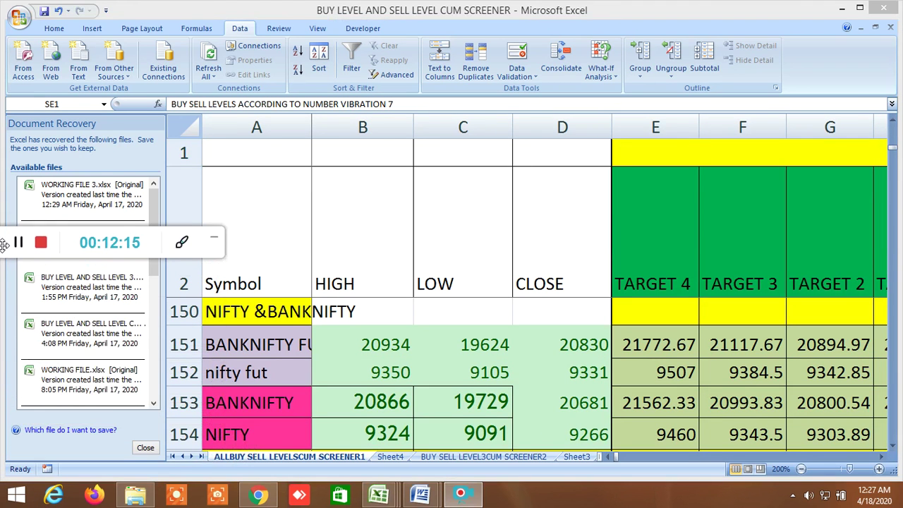
- Review the NIFTY & BANKNIFTY rows across all level sections, from the TARGET columns through PIVOT POINT to the end of the data
click(883, 459)
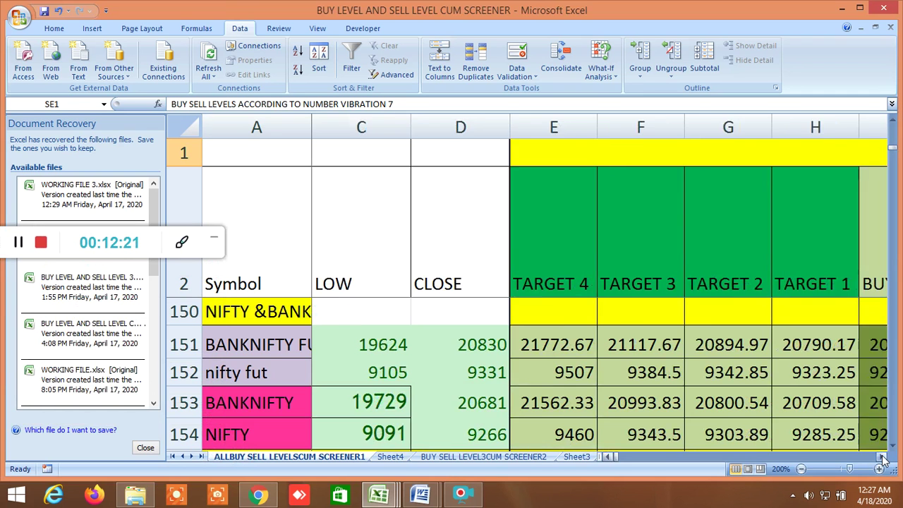
click(883, 459)
drag(883, 459, 883, 460)
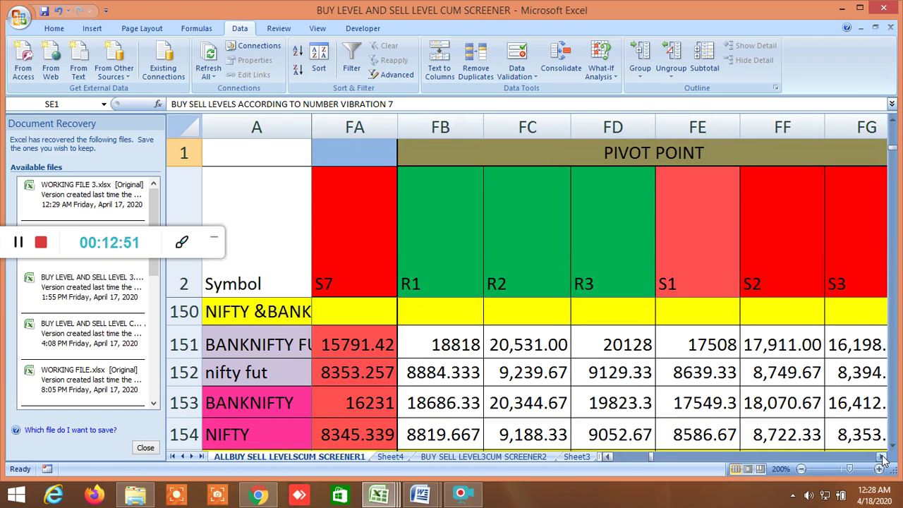
drag(883, 459, 883, 459)
click(882, 457)
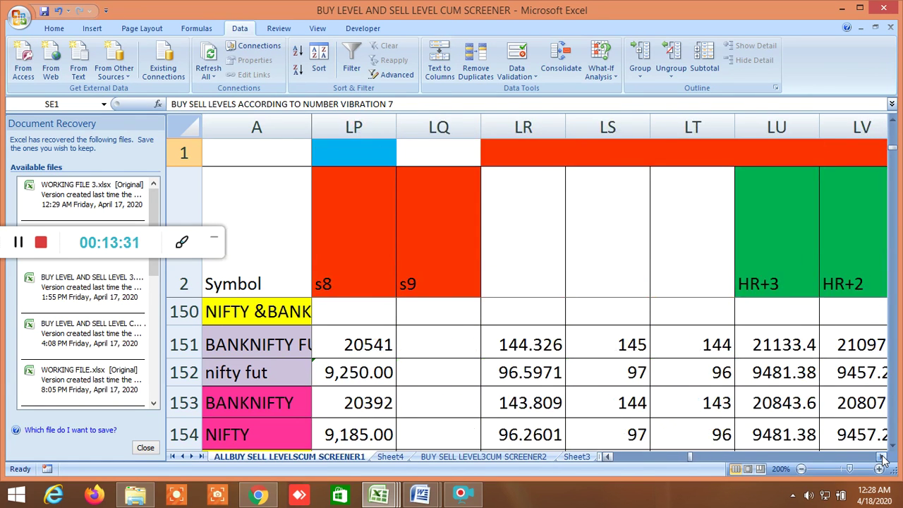
drag(882, 457, 881, 457)
click(739, 457)
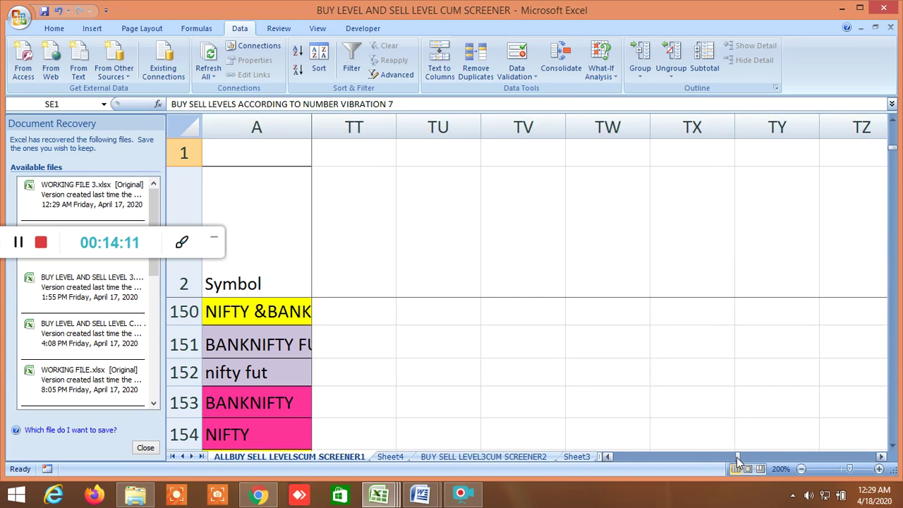
- Review the commodity rows from ALUMINIUM to LEAD across all level sections, starting at the HIGH column
drag(738, 459, 611, 460)
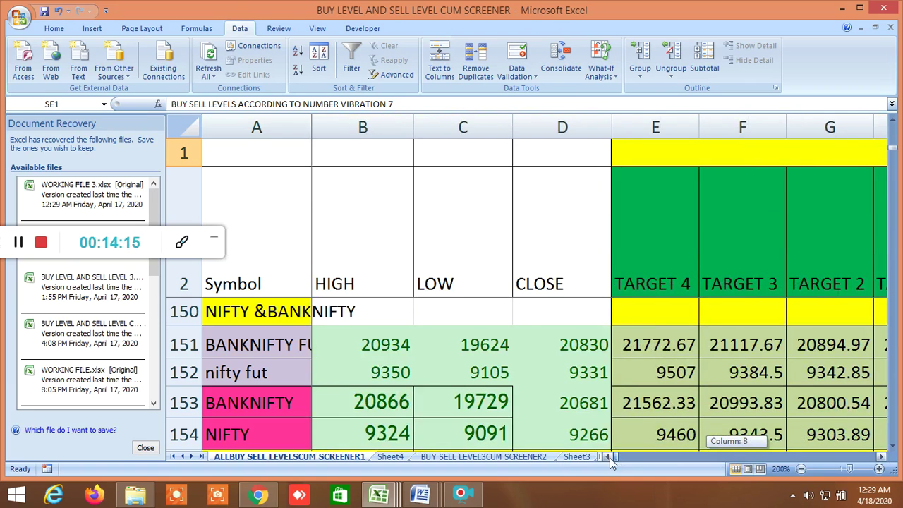
scroll(670, 406, up, 3)
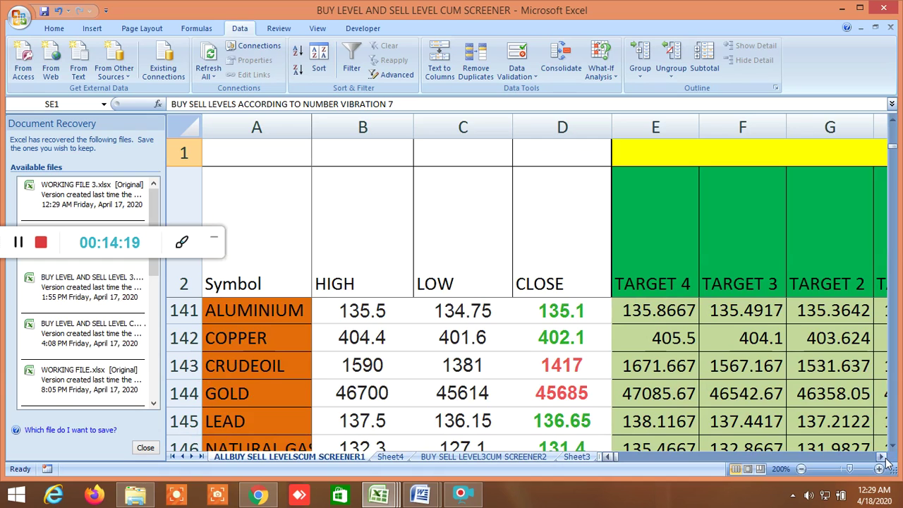
drag(882, 460, 882, 460)
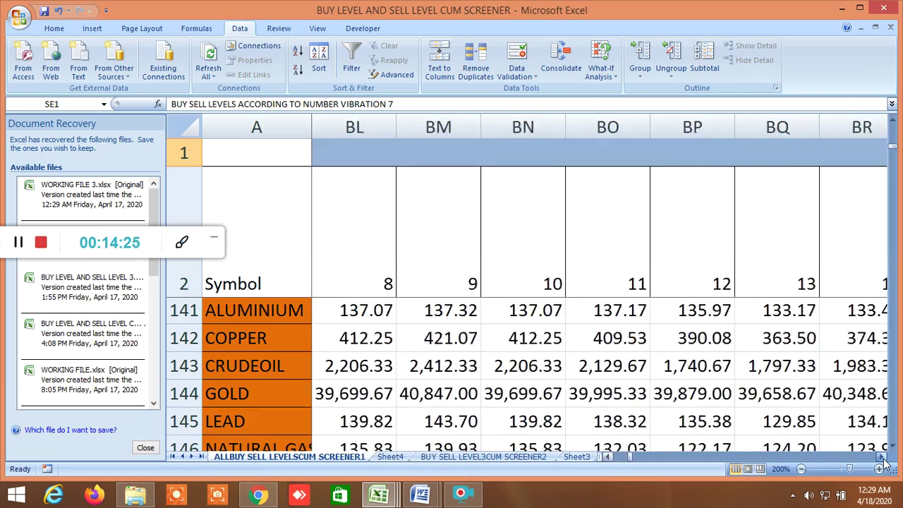
drag(883, 460, 883, 460)
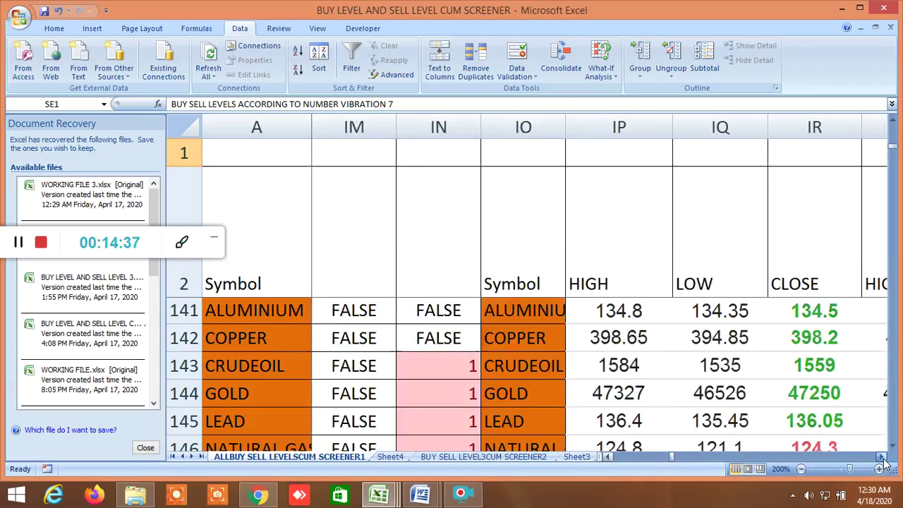
drag(882, 460, 882, 460)
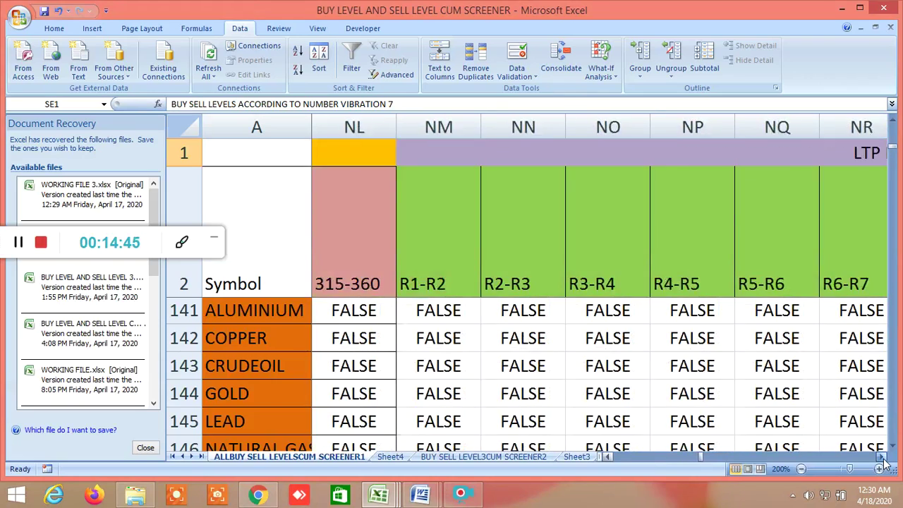
drag(882, 460, 883, 460)
- Review the NATURAL GAS, NICKEL, SILVER and ZINC rows from the HIGH column through the GANN SQUARE OF 12 section
drag(735, 457, 611, 457)
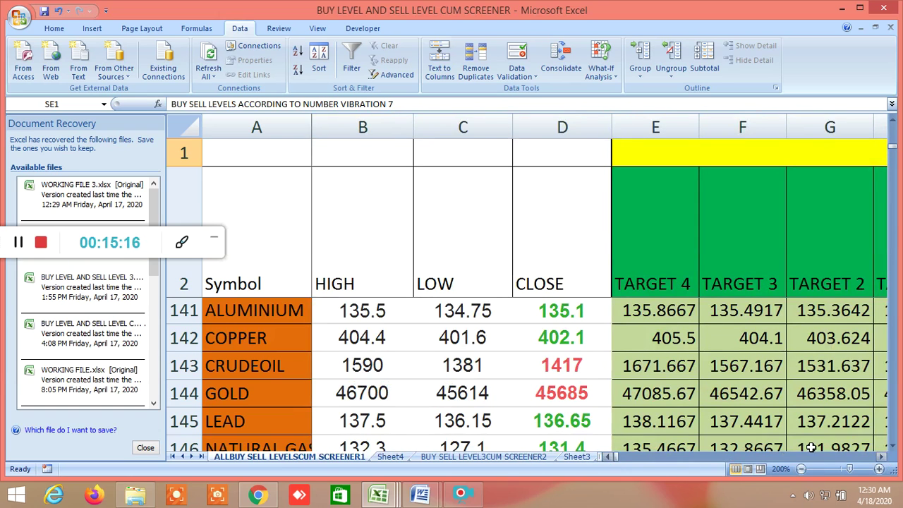
click(893, 447)
click(893, 447)
click(893, 447)
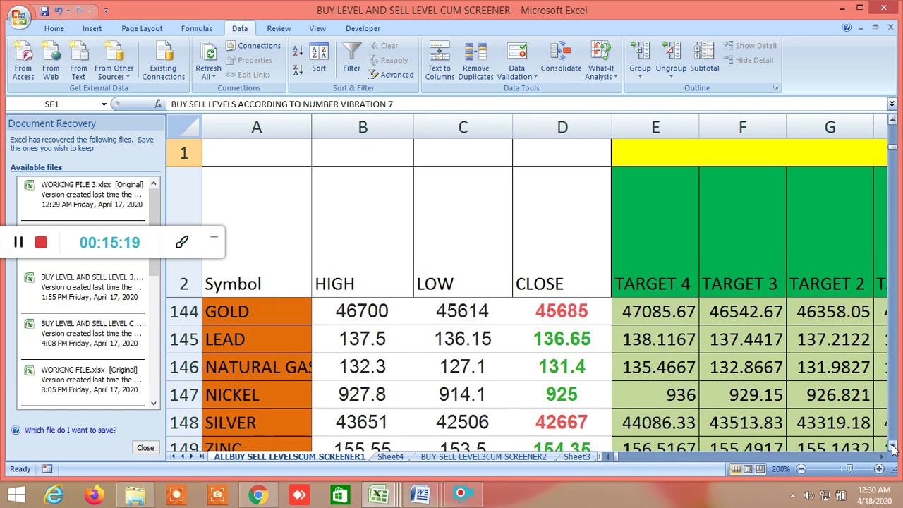
click(893, 448)
click(893, 447)
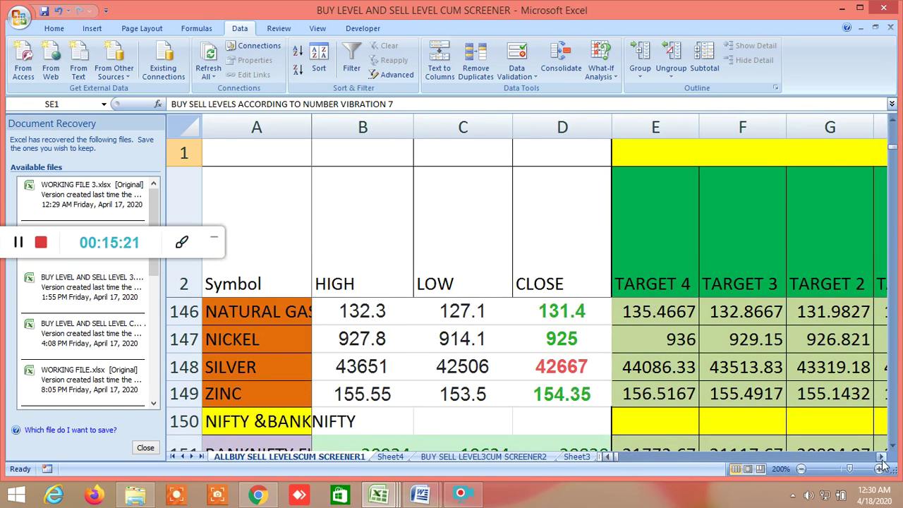
click(882, 457)
click(882, 457)
drag(882, 457, 883, 458)
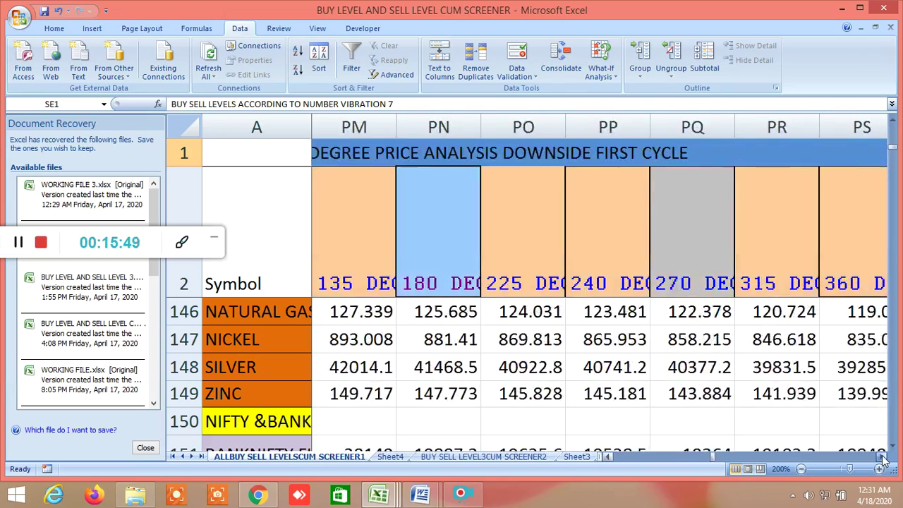
scroll(884, 459, right, 10)
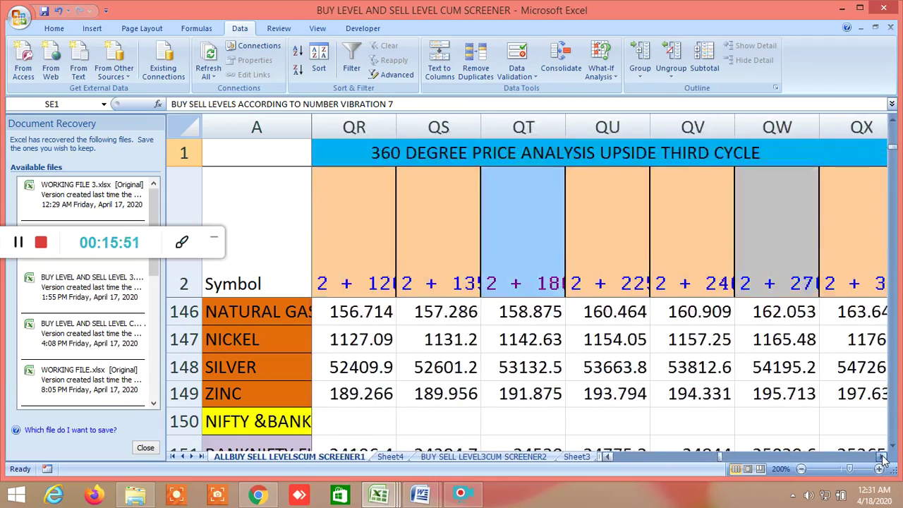
scroll(883, 459, right, 10)
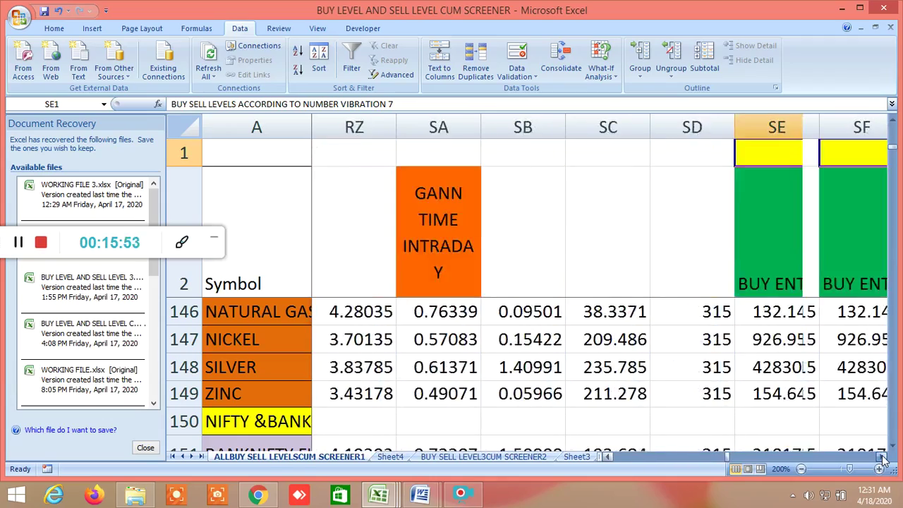
scroll(883, 458, right, 10)
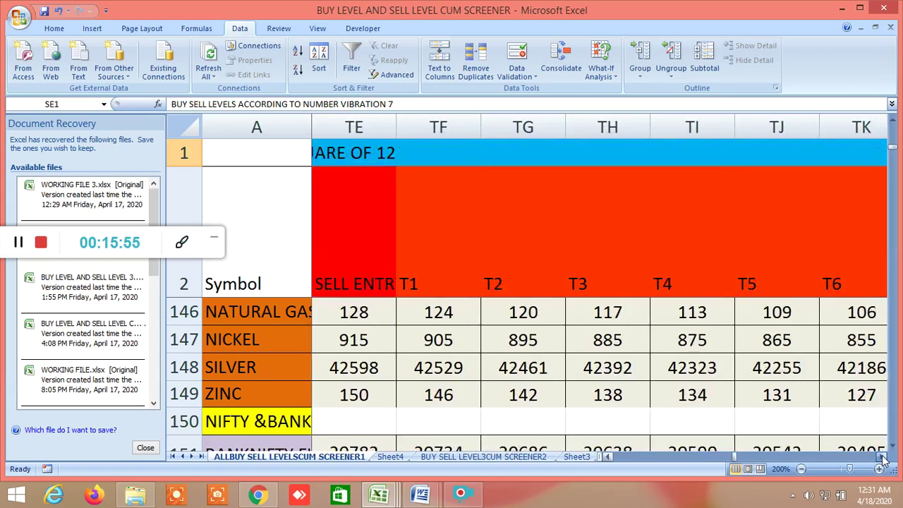
scroll(883, 458, right, 6)
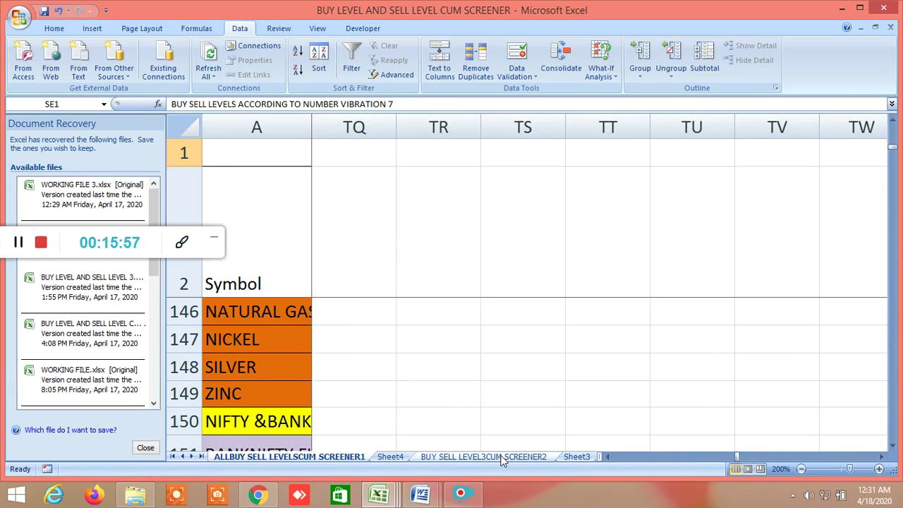
- On the BUY SELL LEVEL3CUM SCREENER2 sheet, open CRUDEOIL's uptrend T4 formula for editing and view the symbol list from its start
click(502, 458)
double_click(585, 334)
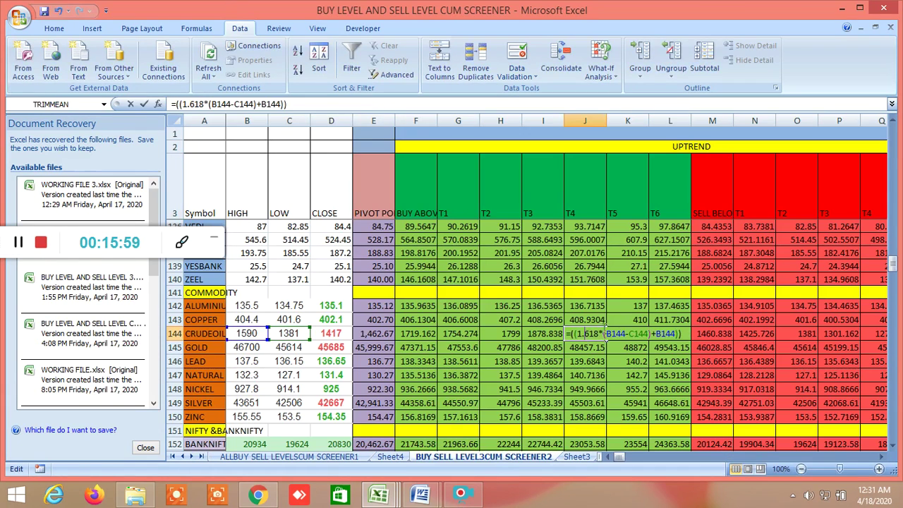
scroll(638, 317, up, 20)
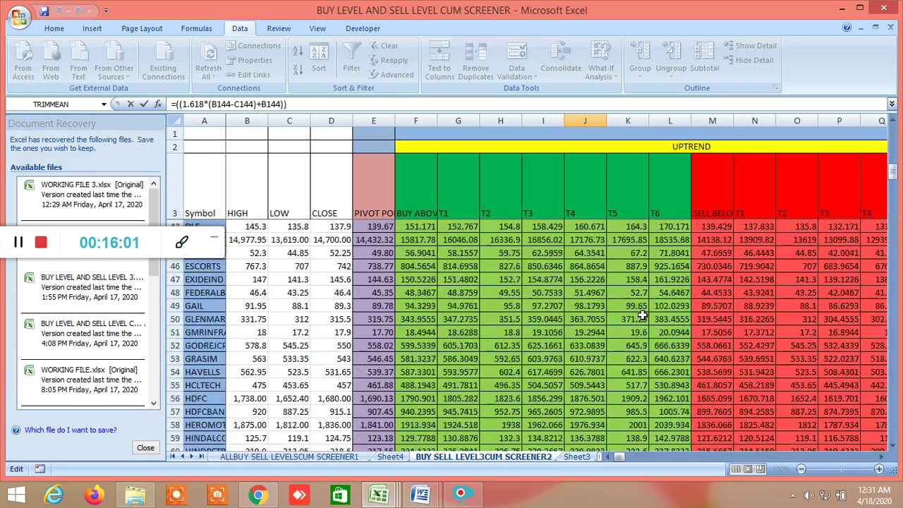
scroll(642, 316, up, 13)
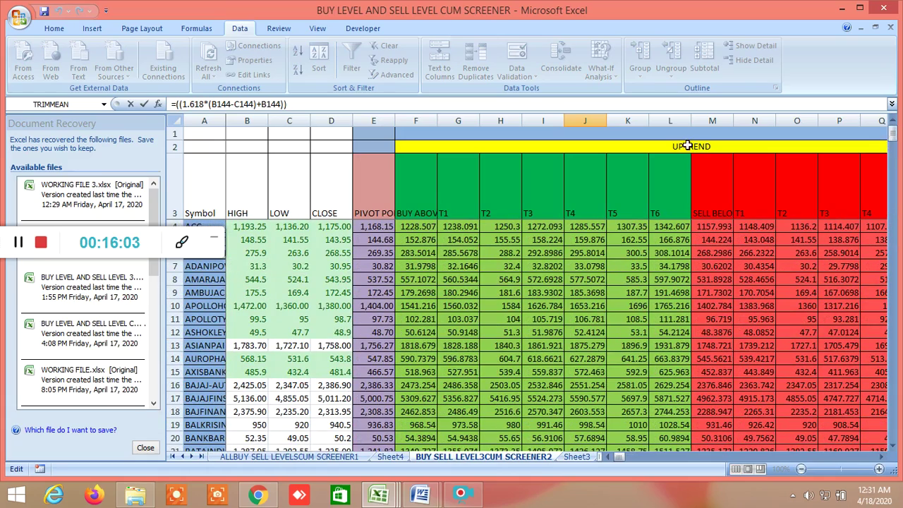
click(688, 146)
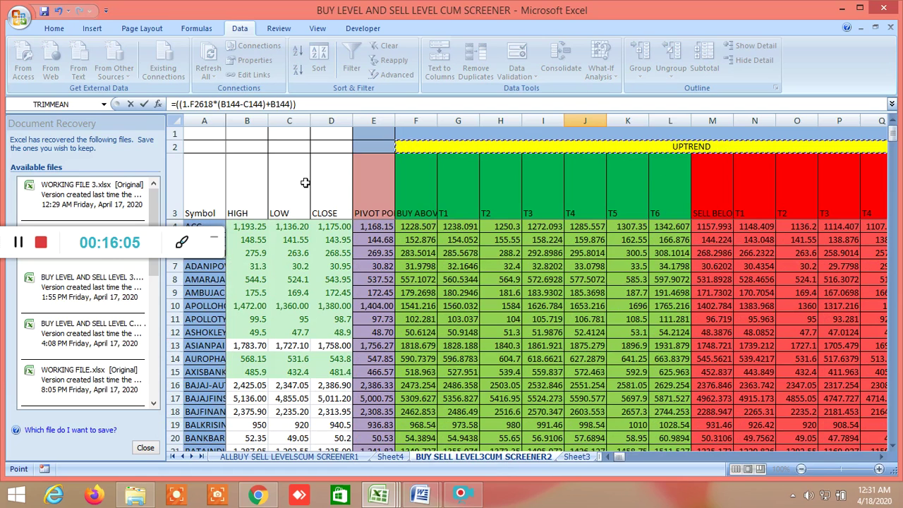
key(BackSpace)
key(BackSpace)
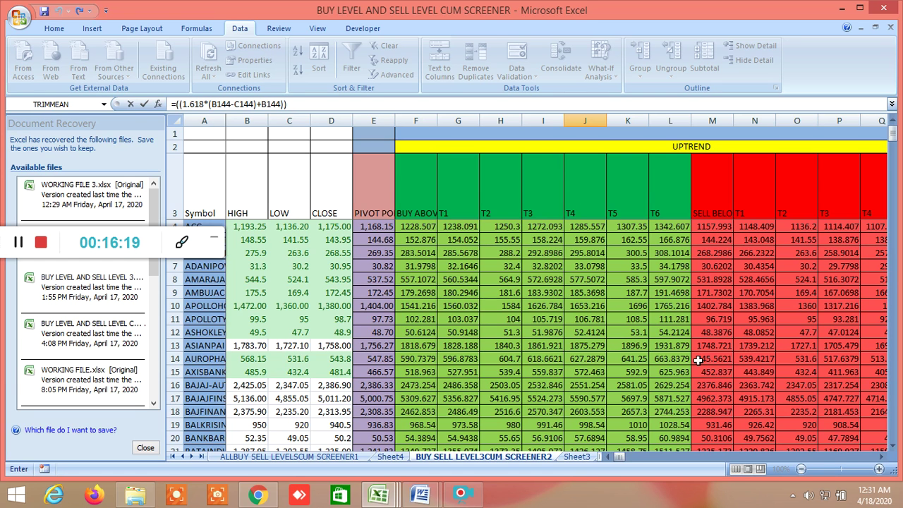
- Examine the uptrend section's BUY ABOVE and SELL BELOW columns with their T1 to T6 targets
click(881, 459)
click(881, 459)
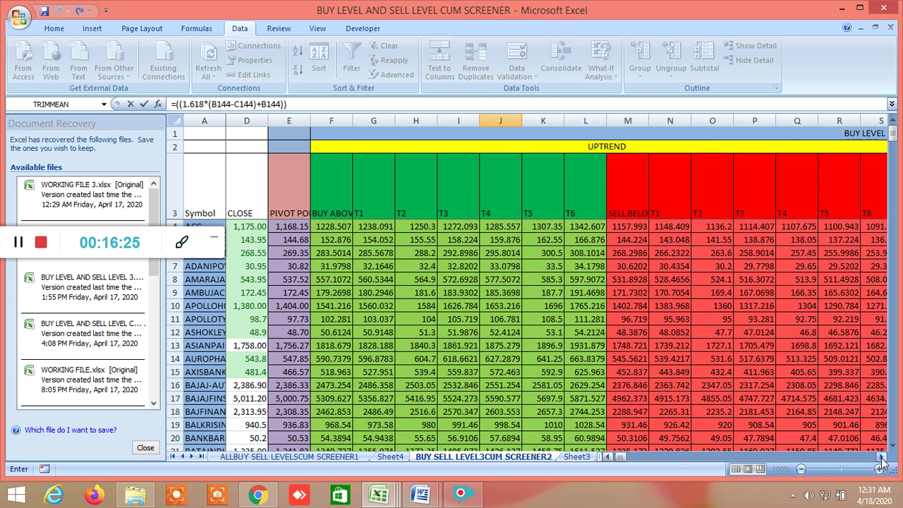
click(882, 459)
click(882, 460)
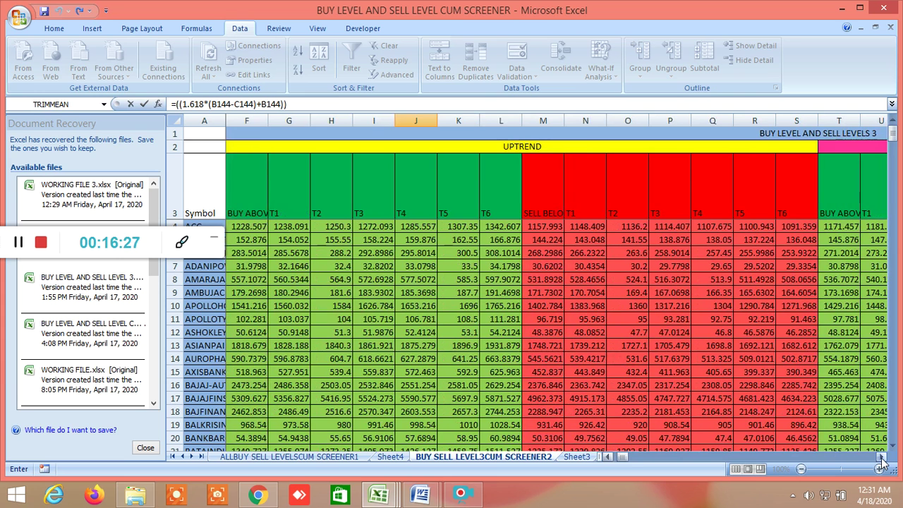
click(881, 459)
click(881, 459)
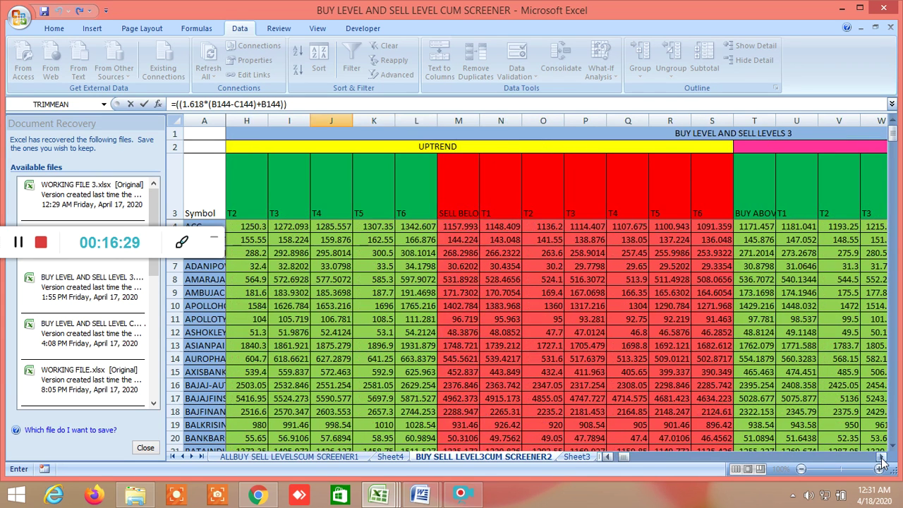
click(605, 457)
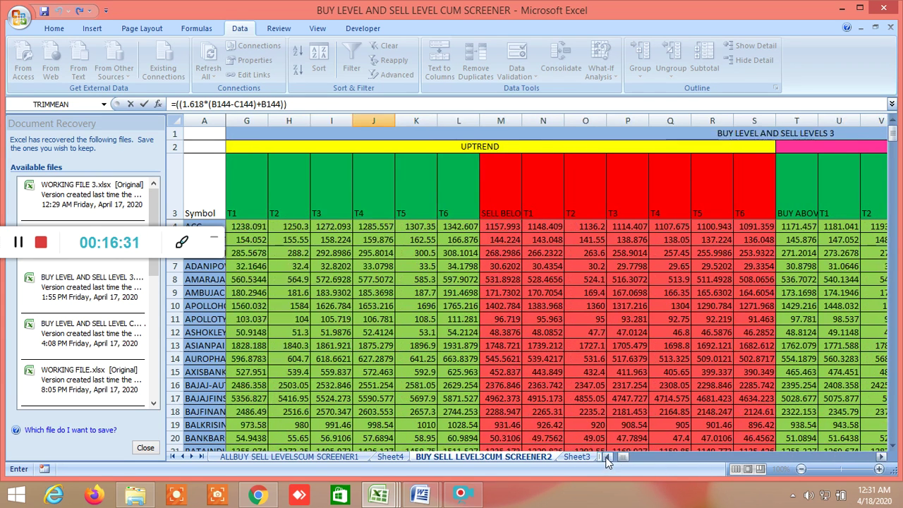
click(606, 457)
click(605, 458)
click(605, 458)
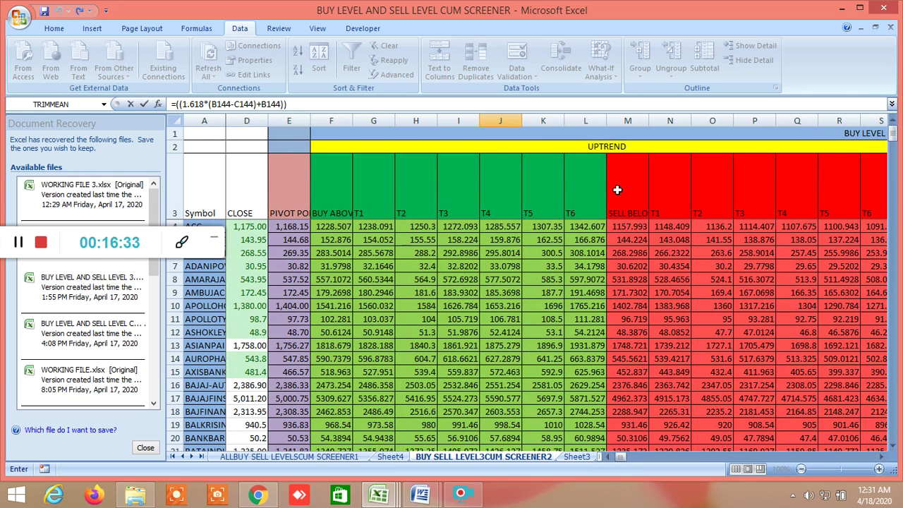
- Remove the stray F2 reference from CRUDEOIL's T4 formula, finish editing it and return to the first symbols
click(607, 147)
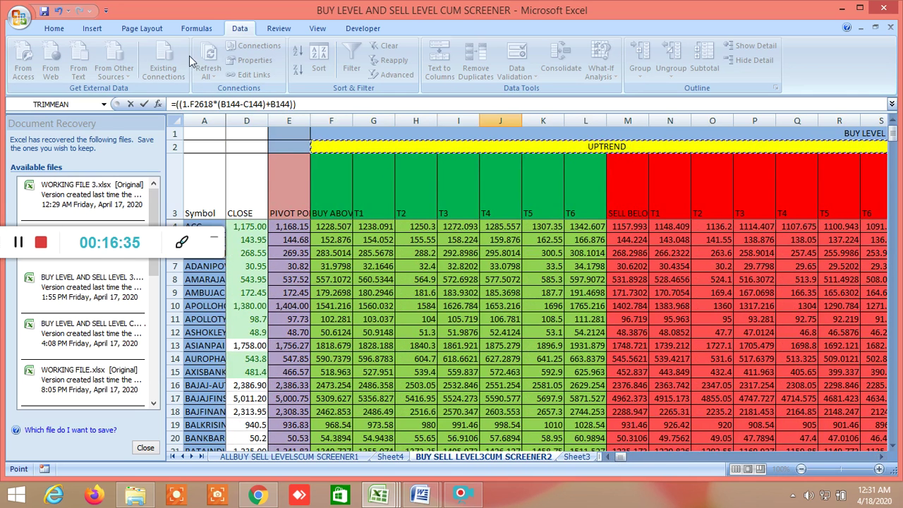
key(BackSpace)
key(BackSpace)
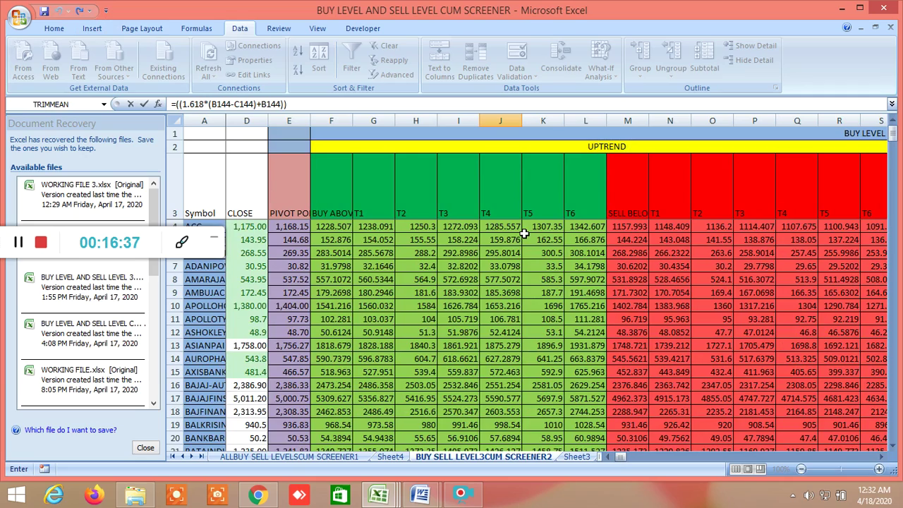
key(Return)
scroll(517, 300, up, 10)
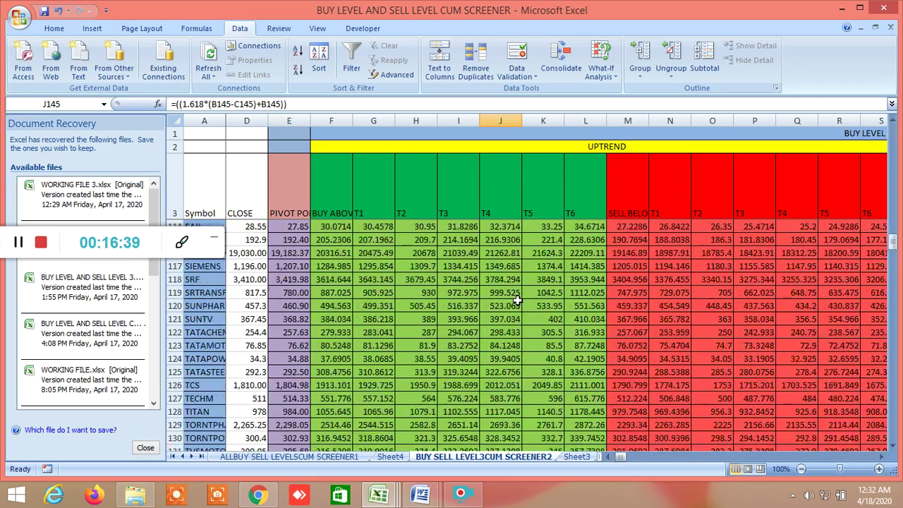
scroll(517, 300, up, 20)
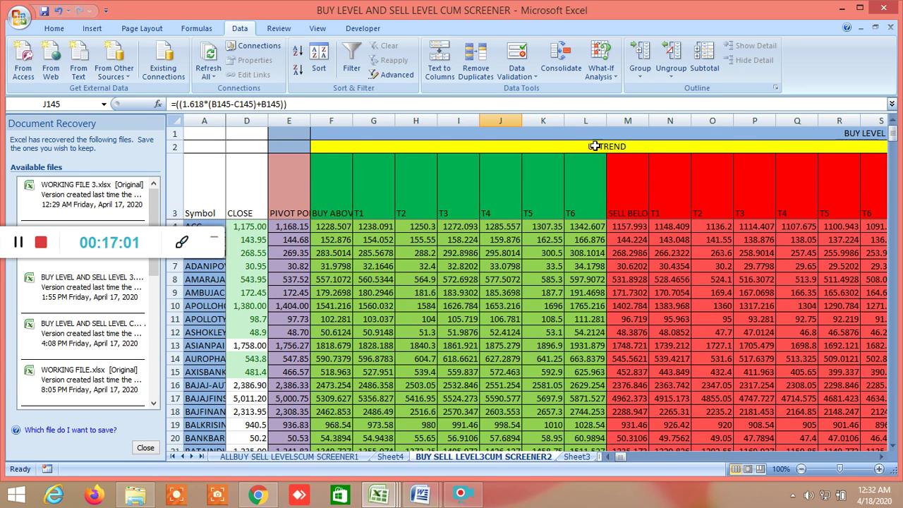
- Review the uptrend SELL BELOW targets and the downtrend BUY ABOVE columns from T1 to T6
click(883, 457)
click(883, 457)
click(882, 457)
click(882, 457)
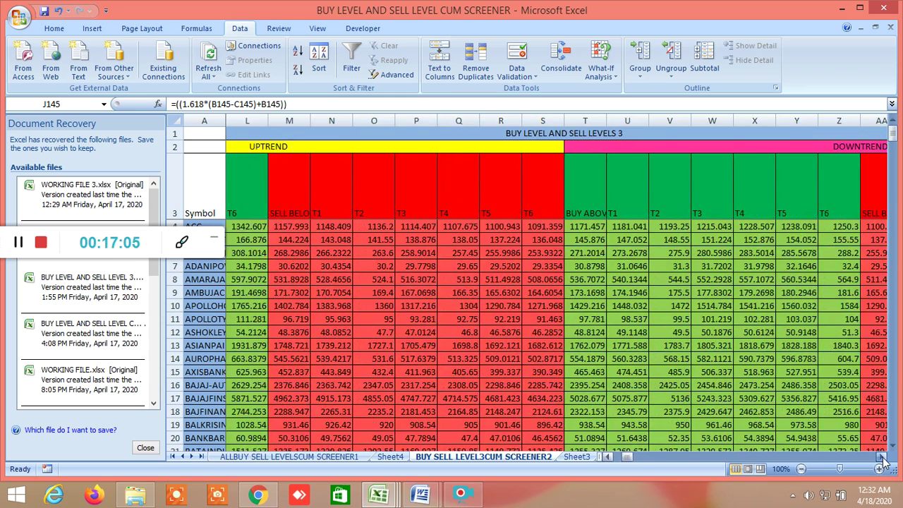
click(882, 457)
click(883, 457)
click(883, 458)
click(883, 457)
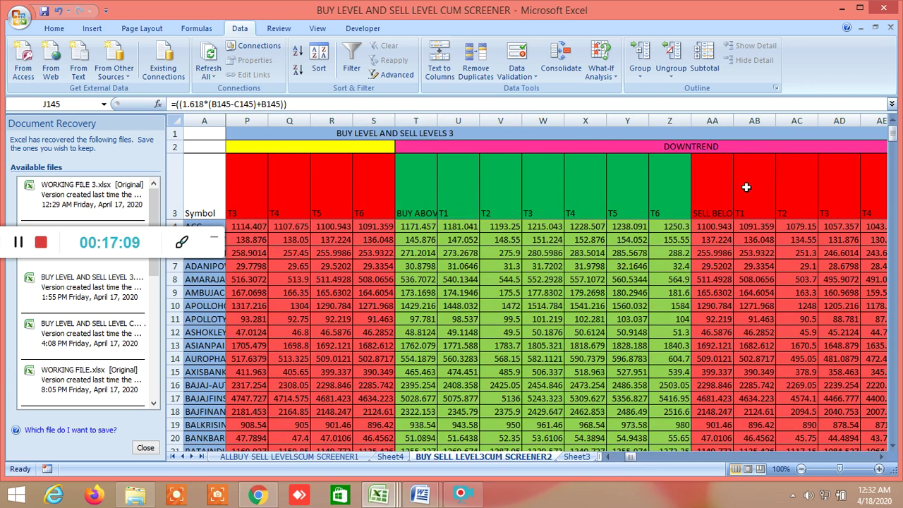
- Review the downtrend SELL BELOW columns from T1 to T6, up to the start of the BUY LEVELS UPTREND flags
click(882, 457)
click(883, 457)
click(882, 457)
click(882, 457)
click(882, 457)
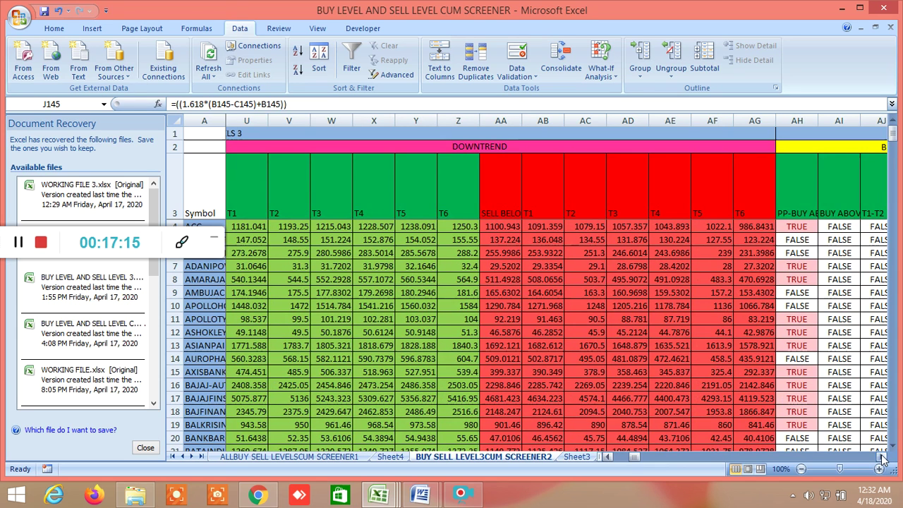
click(882, 458)
click(882, 457)
click(882, 457)
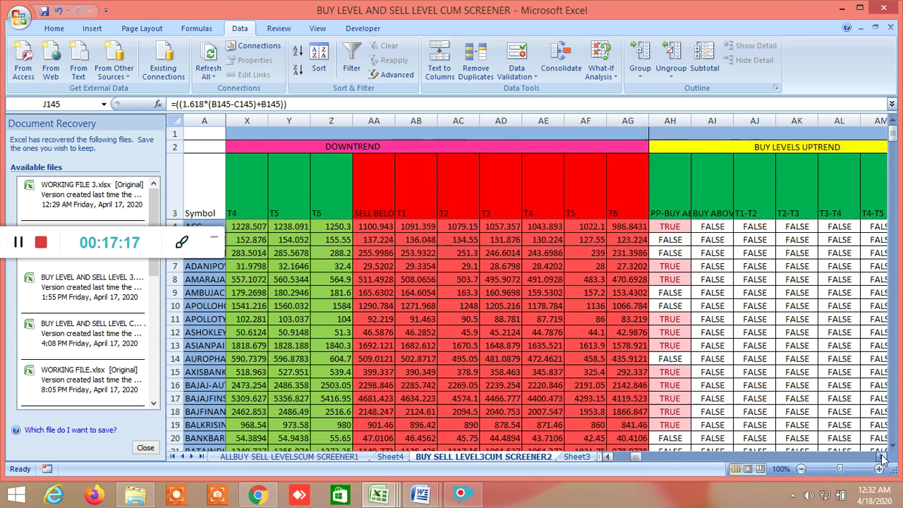
- Examine the TRUE/FALSE flags in the BUY LEVELS UPTREND and SELL LEVELS UPTREND sections
click(882, 457)
click(883, 457)
click(882, 457)
click(882, 457)
click(883, 457)
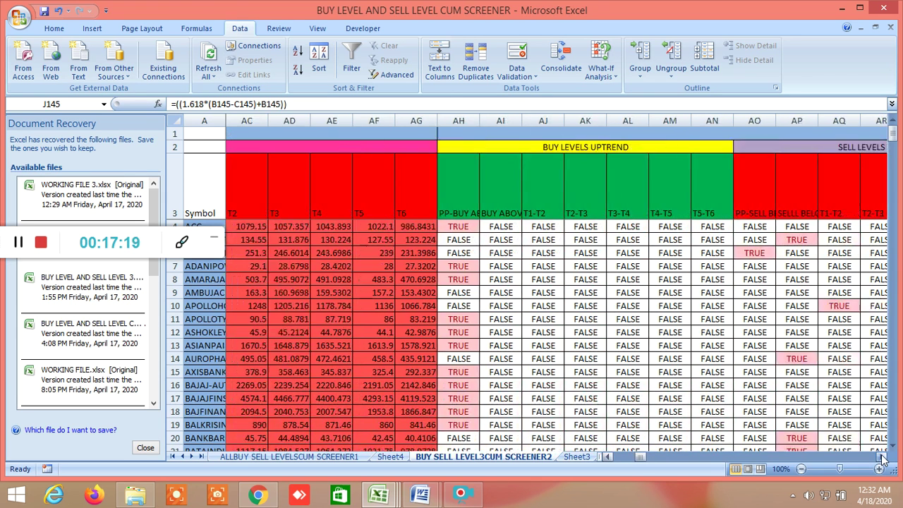
click(882, 457)
click(882, 457)
click(882, 457)
click(882, 457)
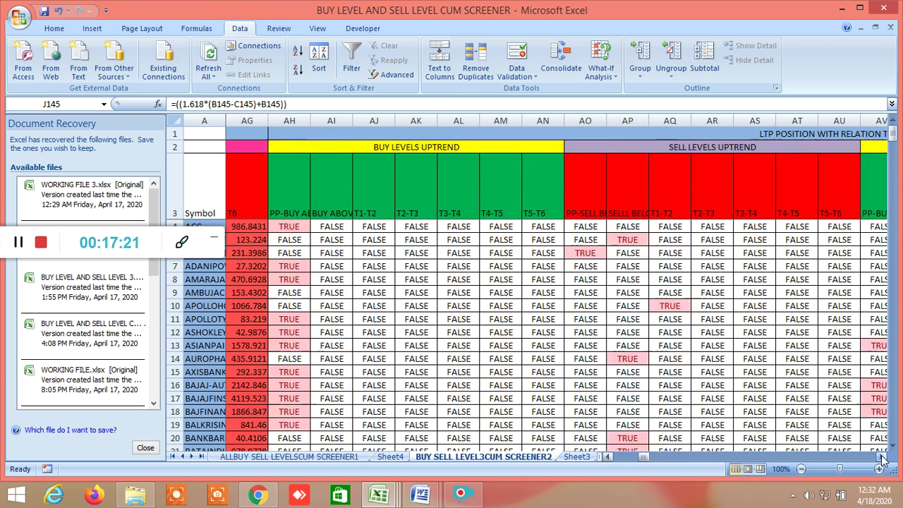
- Examine the BUY LEVELS DOWNTREND flags from the PP-BUY ABOVE column through T5-T6
click(883, 457)
click(882, 457)
click(882, 457)
click(883, 457)
click(883, 457)
click(883, 457)
click(883, 457)
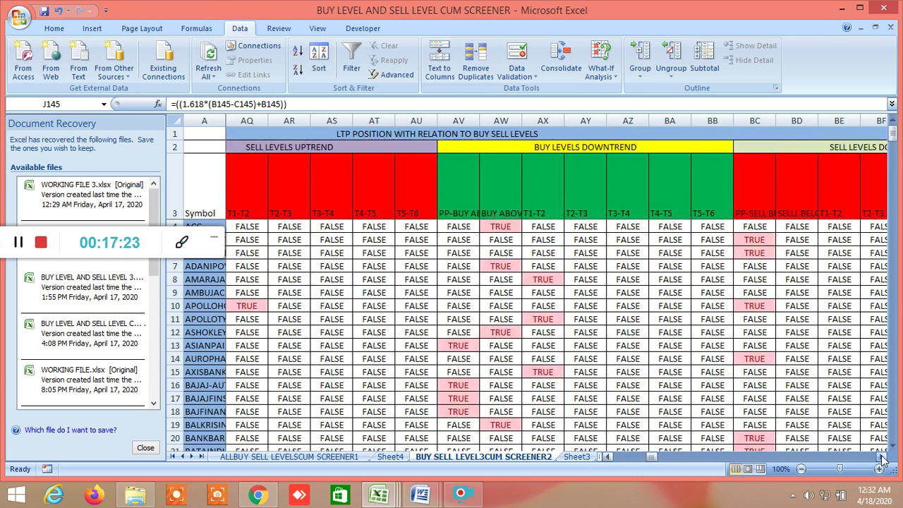
- Review the SELL LEVELS DOWNTREND flags, the LTP close to entry level columns and the 5-30 MA CROSS section
click(882, 457)
click(882, 457)
click(882, 457)
click(882, 457)
click(882, 457)
click(882, 457)
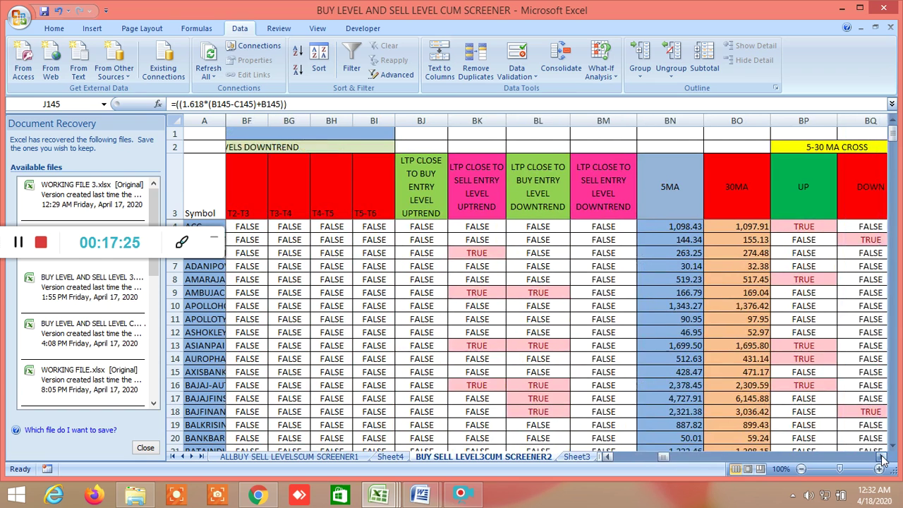
click(882, 457)
click(882, 457)
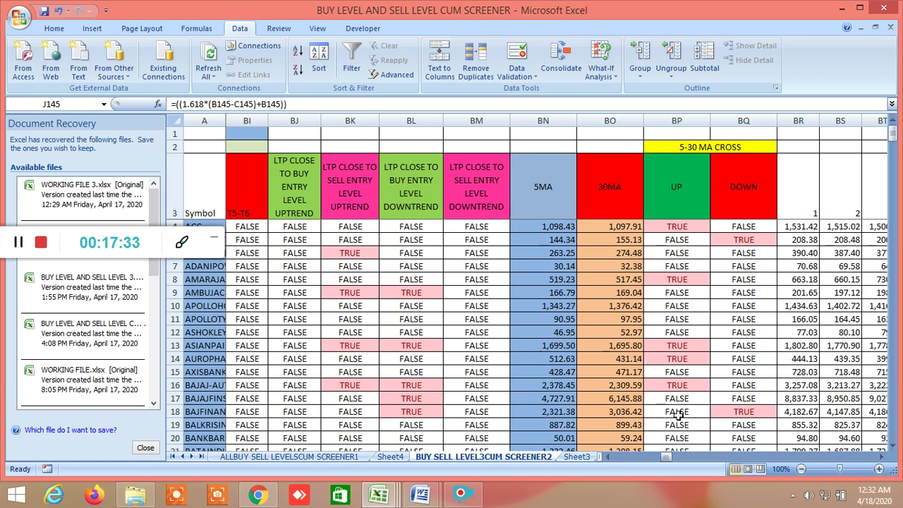
- Inspect ASIANPAINT's 100 MA signal formula in the moving average section after the 100-day price columns
click(886, 459)
click(887, 459)
click(887, 459)
click(887, 459)
drag(886, 460, 887, 459)
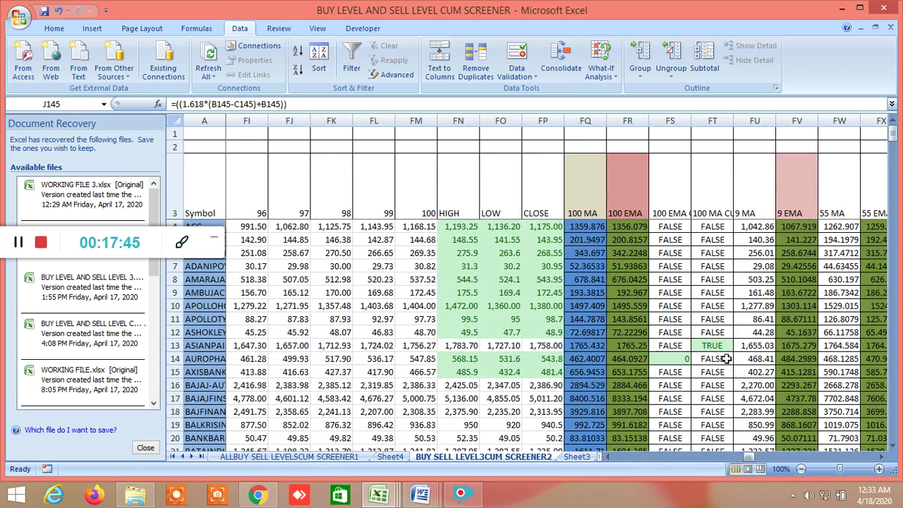
scroll(721, 333, down, 1)
scroll(721, 333, up, 1)
click(717, 348)
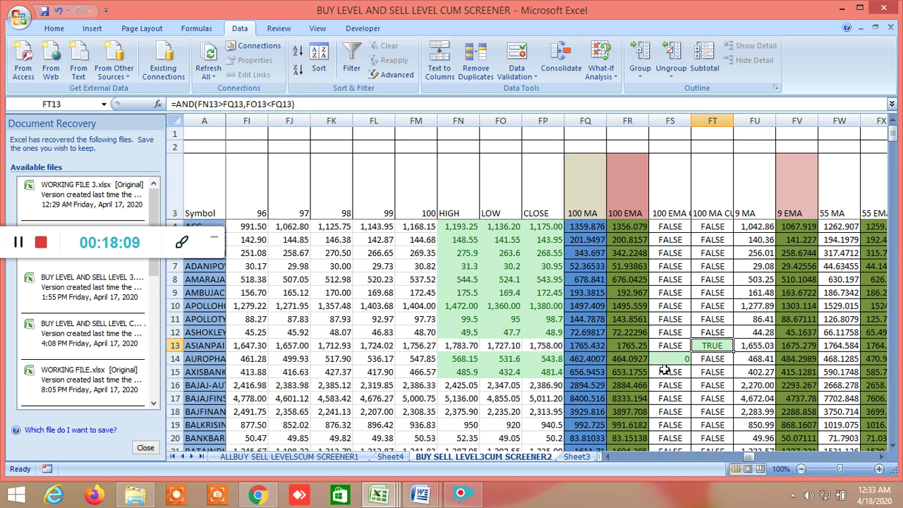
click(707, 369)
click(717, 347)
- Inspect the 100 MA signal formulas for BERGEPAINT and COLPAL, leaving both formulas as they are
scroll(733, 392, down, 2)
click(727, 398)
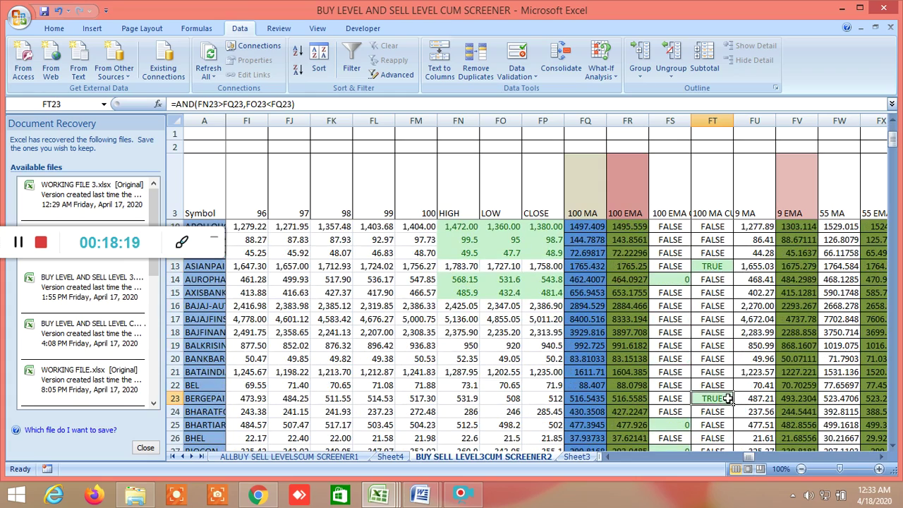
scroll(726, 410, down, 6)
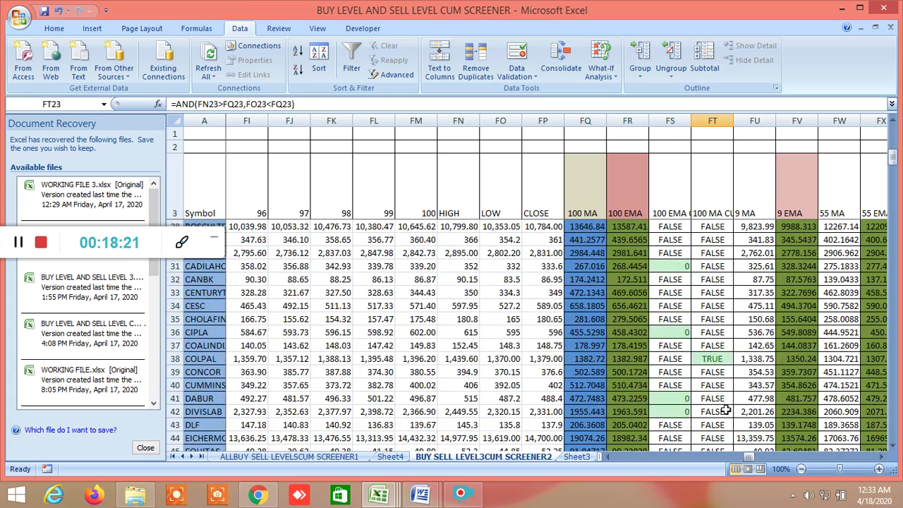
double_click(718, 360)
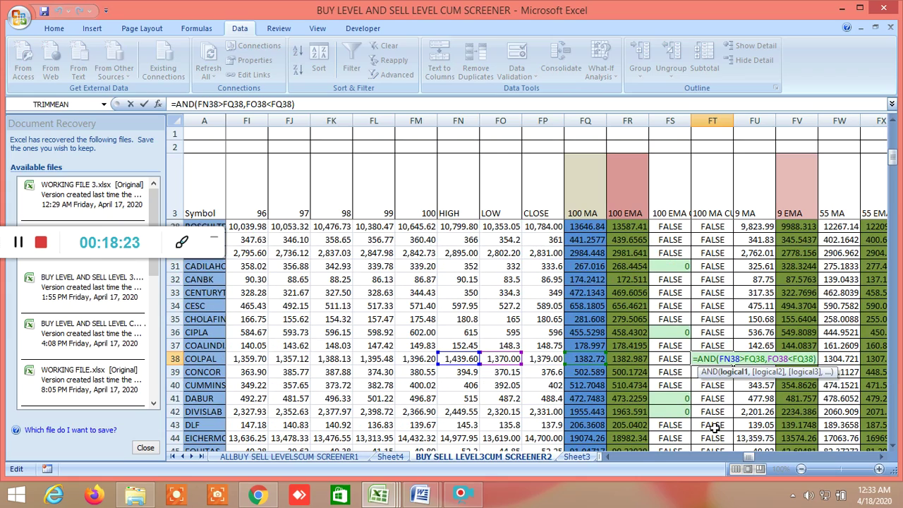
key(Return)
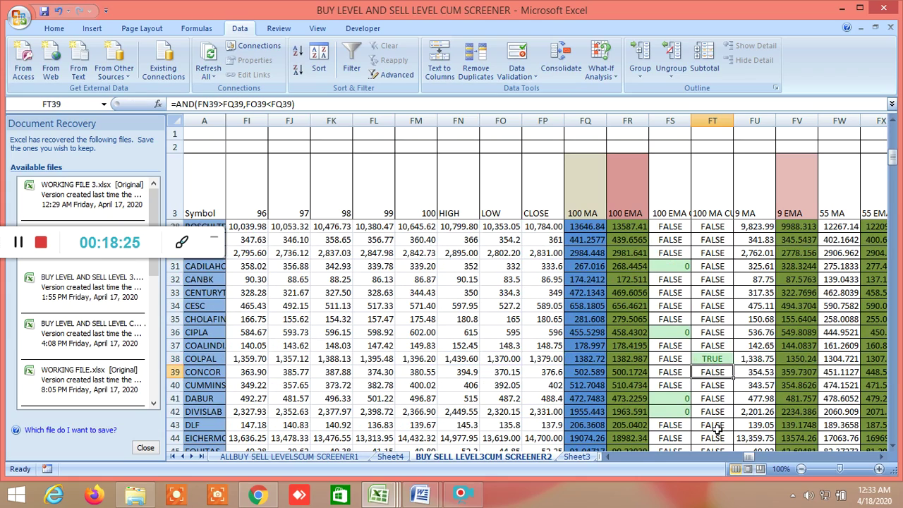
- Inspect MARICO's 100 MA signal formula and return to the first symbols
scroll(716, 427, down, 13)
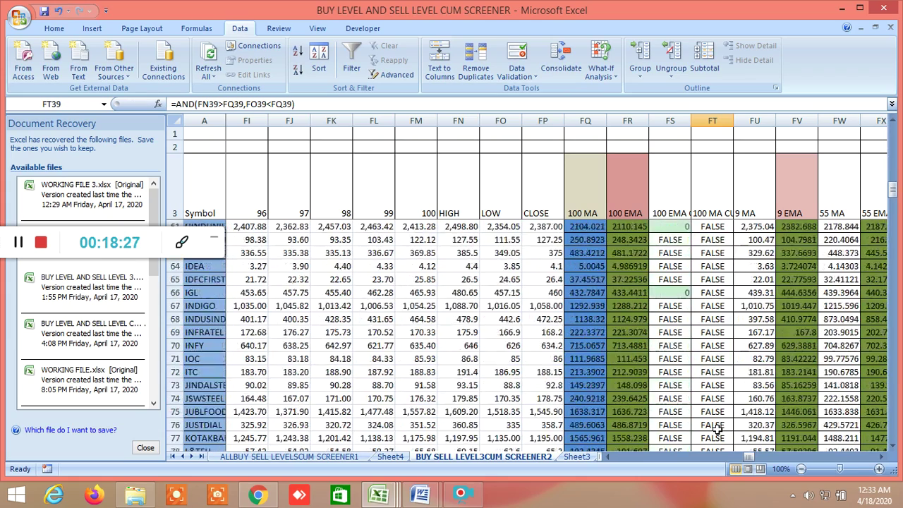
scroll(716, 427, down, 5)
click(716, 266)
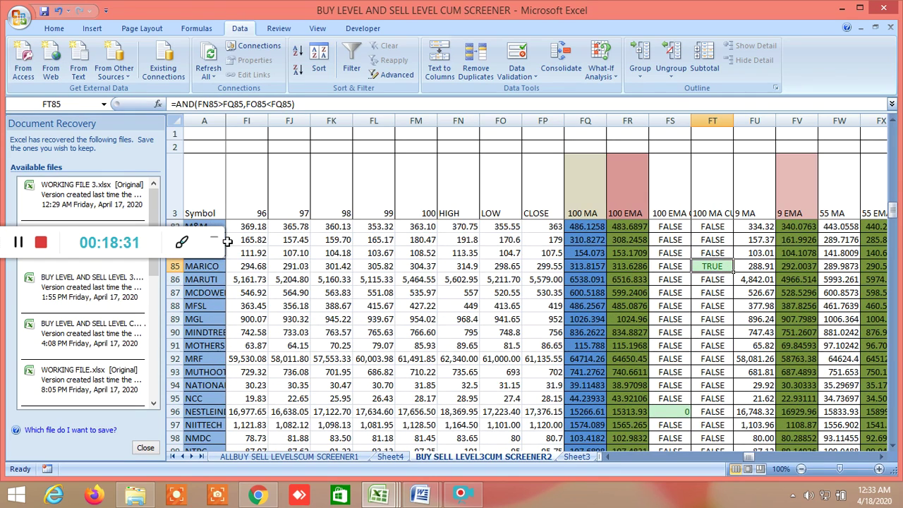
scroll(820, 433, up, 20)
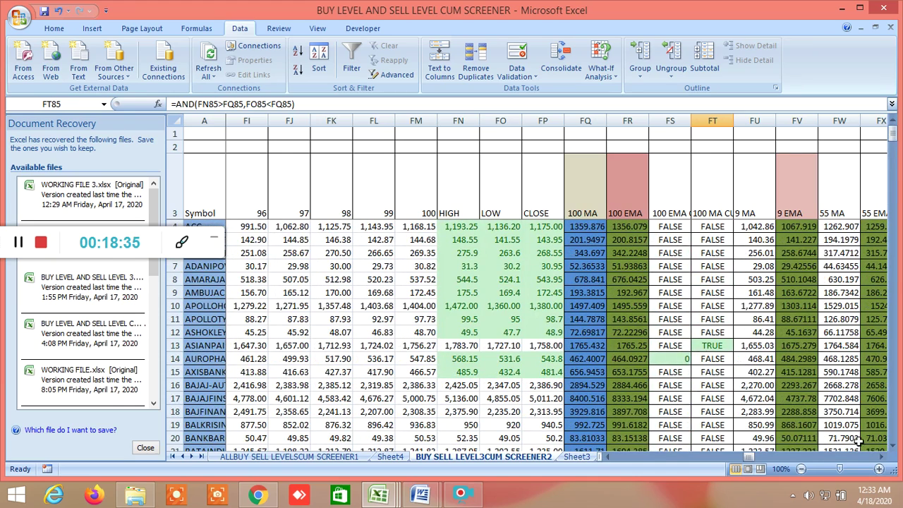
- Review the 9-55 EMA, ROC and 14 EMA columns, continuing to the 3MA through 50EMA averages
click(879, 457)
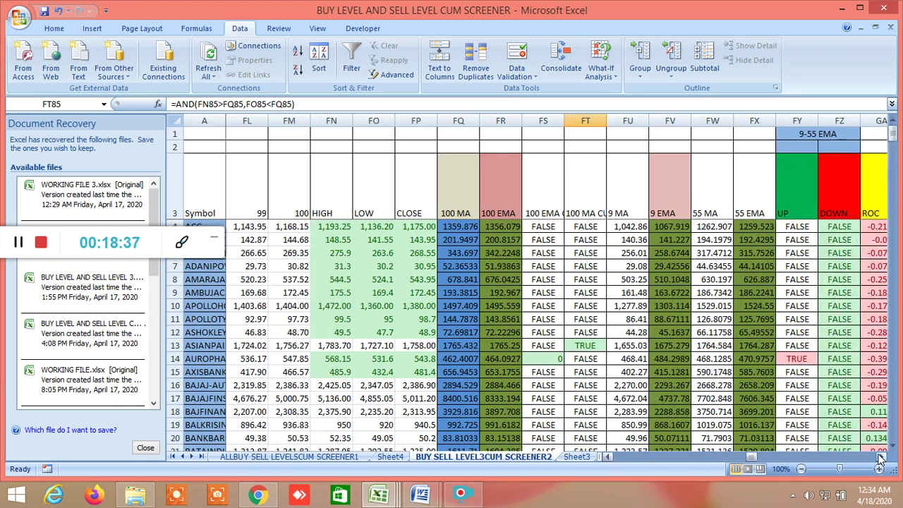
click(879, 457)
click(879, 457)
click(879, 457)
click(878, 457)
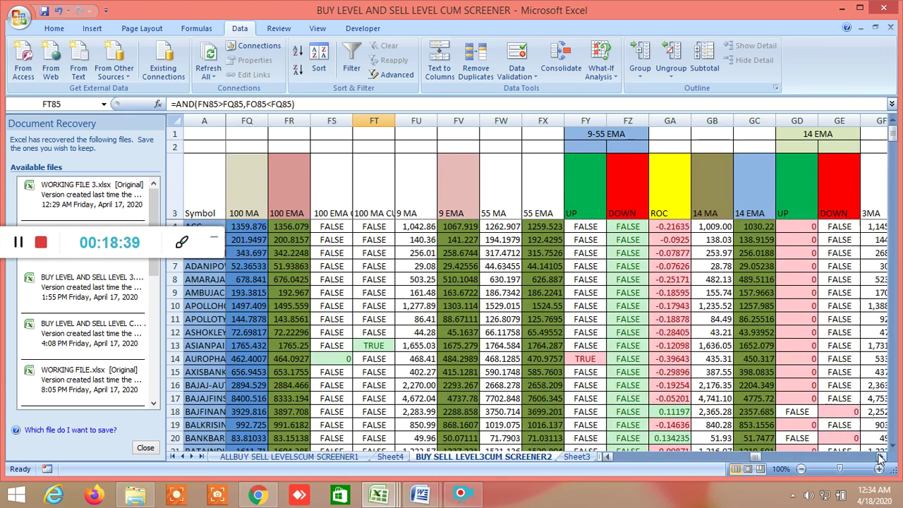
click(879, 457)
click(879, 457)
click(879, 457)
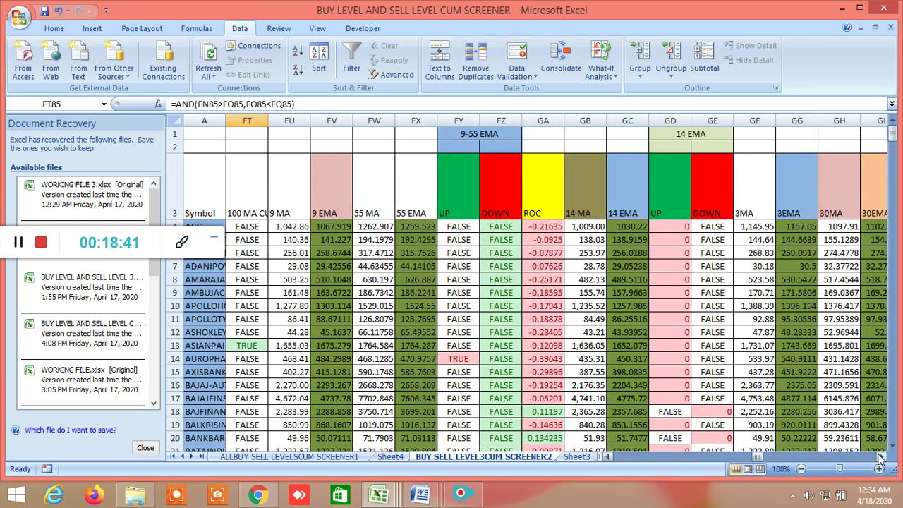
click(879, 457)
click(879, 457)
click(879, 457)
click(879, 457)
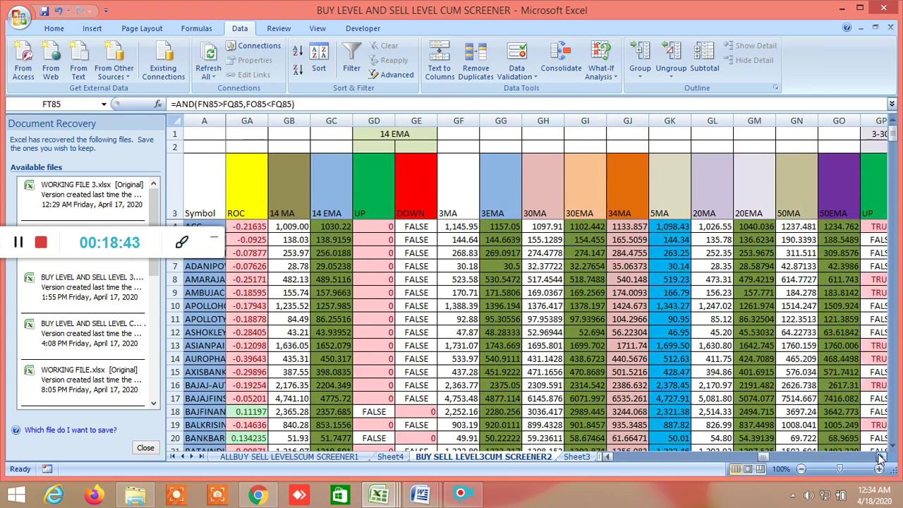
- Review the 3-30 EMA, 5-34 MA and 3EMA-20EMA-50EMA-100EMA cross columns, up to the 81 EMA and 25 EMA data
click(879, 457)
click(879, 457)
click(879, 457)
click(879, 457)
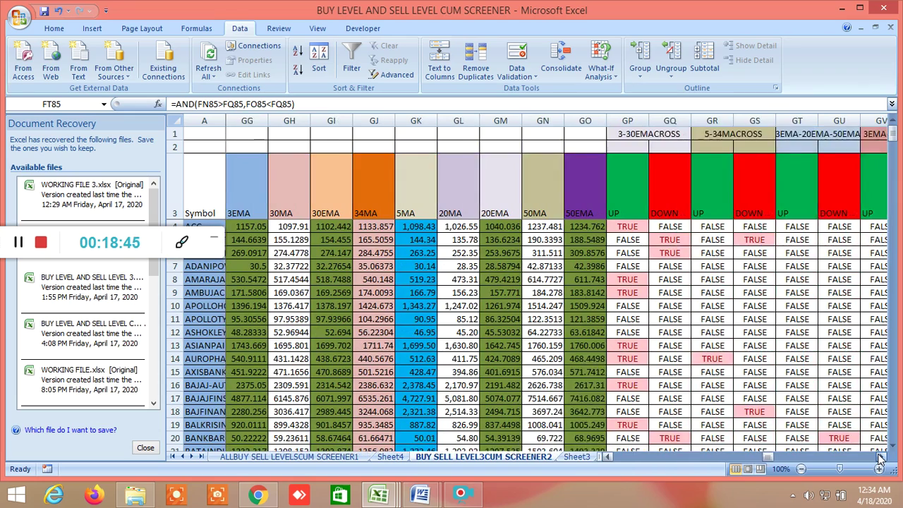
click(879, 457)
click(879, 457)
click(878, 457)
click(879, 457)
click(879, 457)
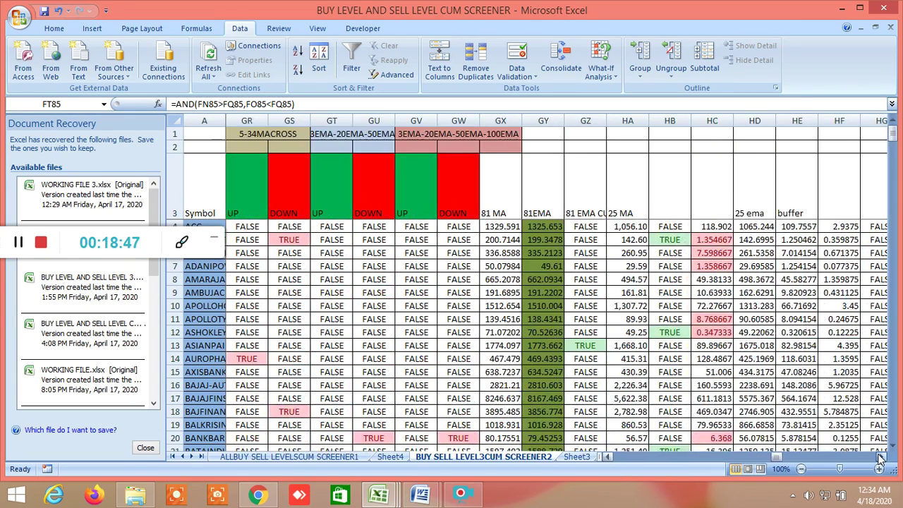
- Review the columns from buffer and buy sell value through the SHORT TERM EMA'S section
click(879, 457)
click(879, 457)
click(879, 457)
click(879, 457)
click(879, 457)
click(879, 457)
click(879, 457)
click(879, 457)
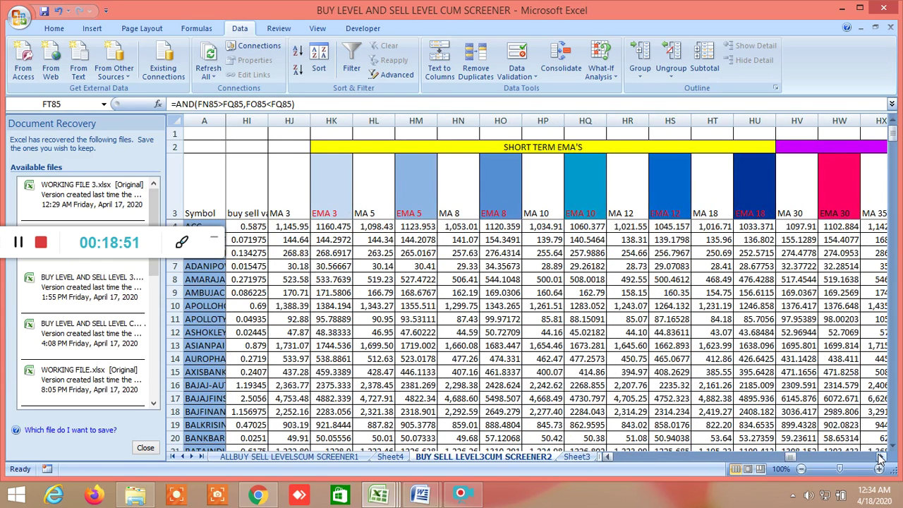
click(879, 457)
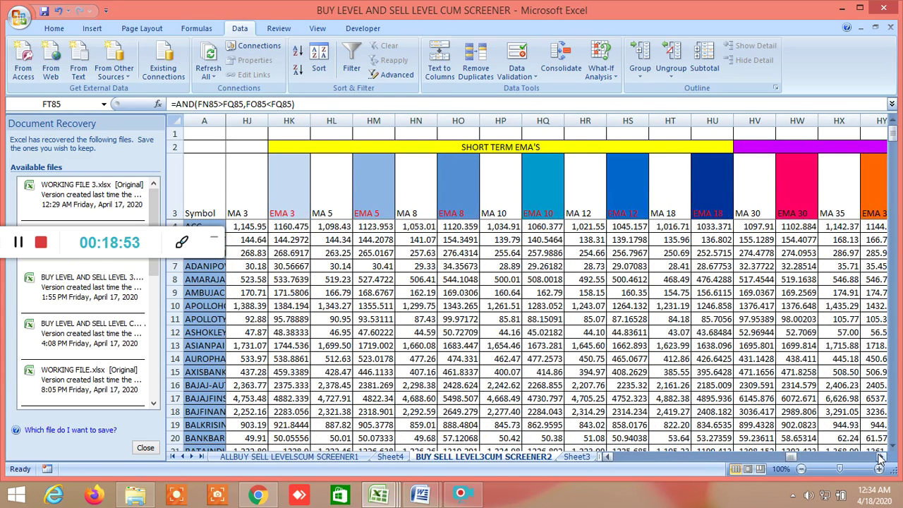
- Compare the SHORT TERM EMA'S and LONG TERM EMA'S sections, continuing to the average and strong trend columns
click(879, 457)
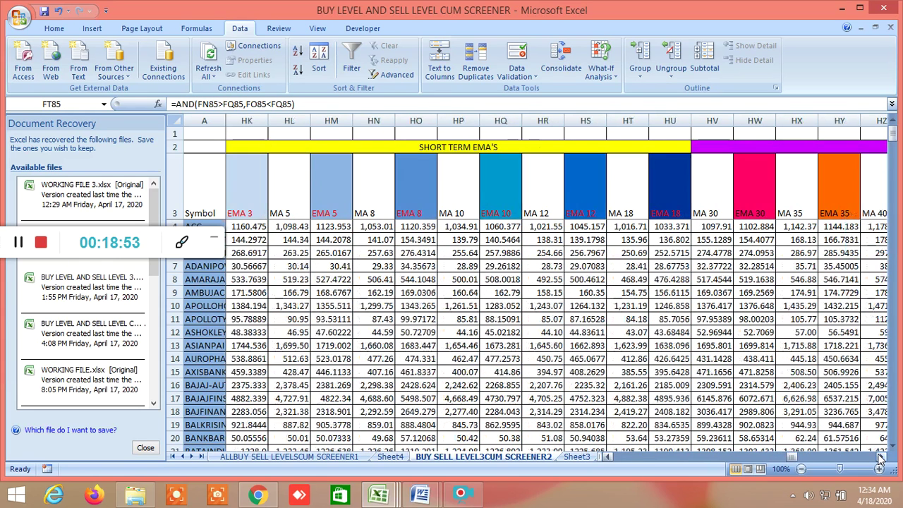
click(446, 148)
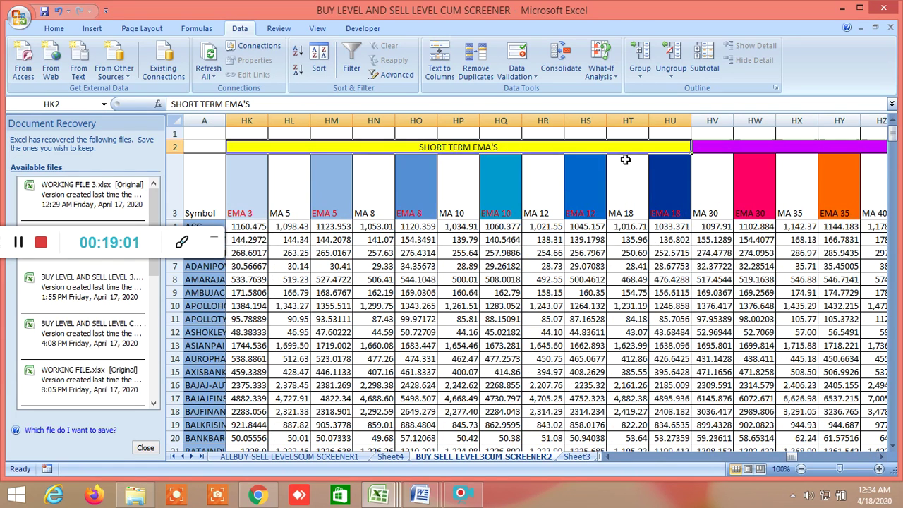
click(732, 150)
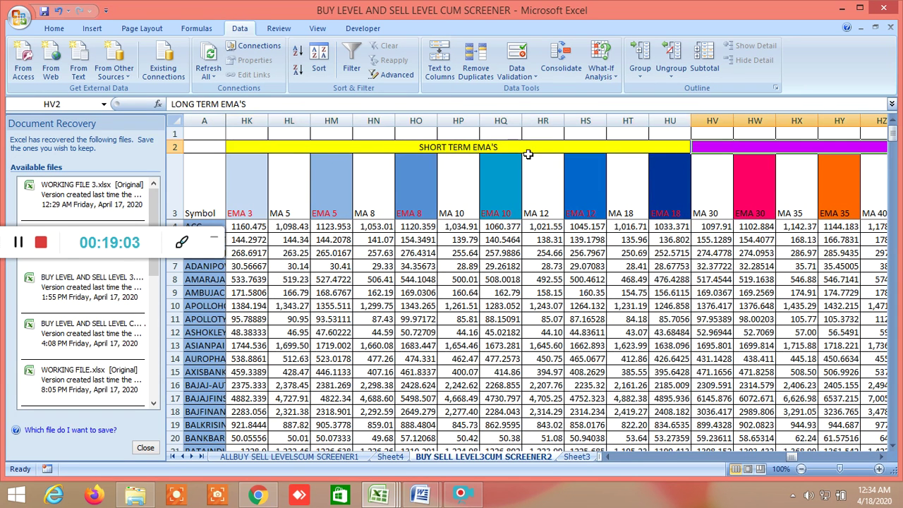
click(471, 147)
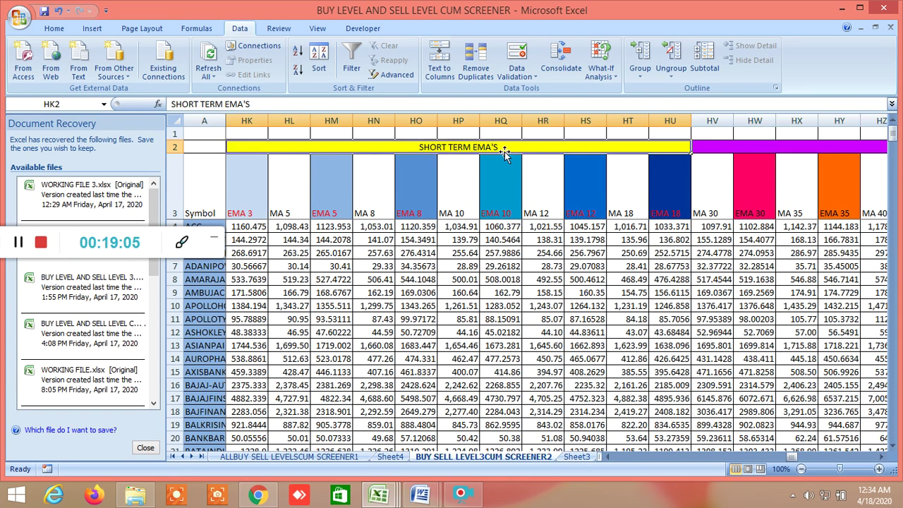
click(727, 147)
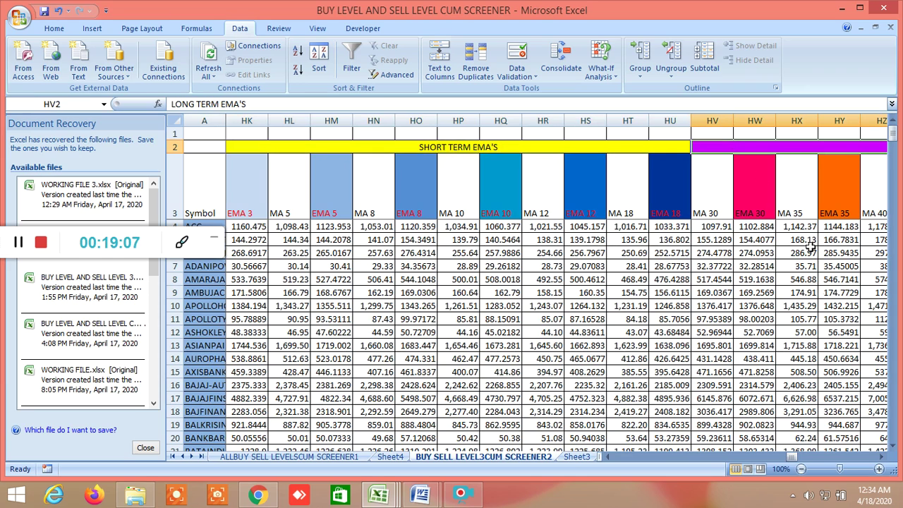
click(880, 456)
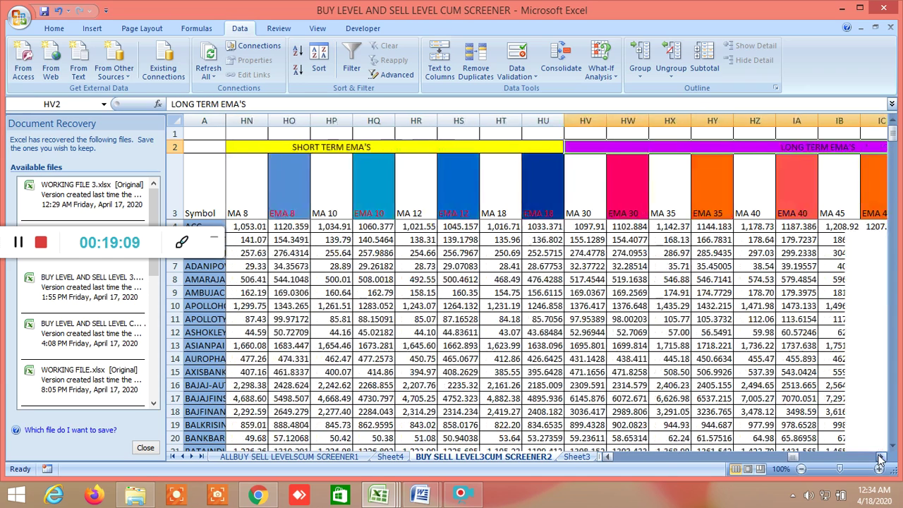
click(879, 457)
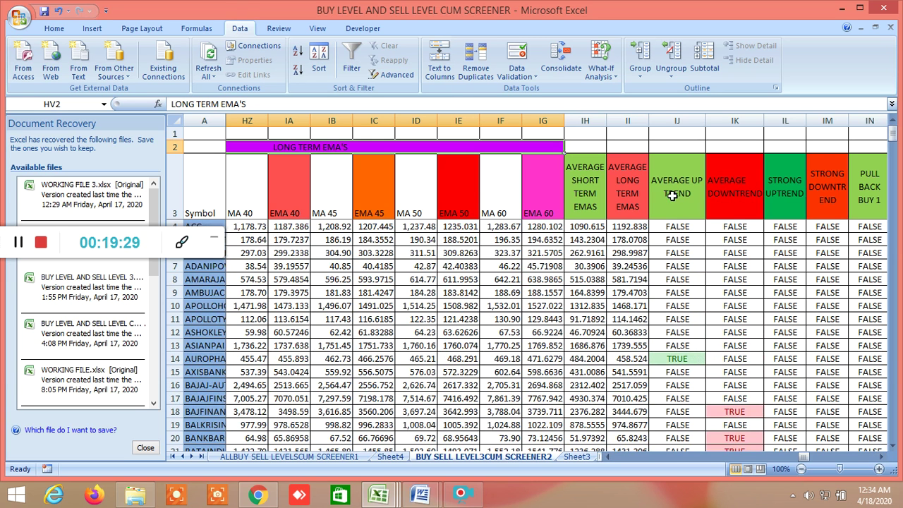
- Review the AVERAGE UP TREND and AVERAGE DOWNTREND flags down the symbol list
scroll(734, 339, down, 1)
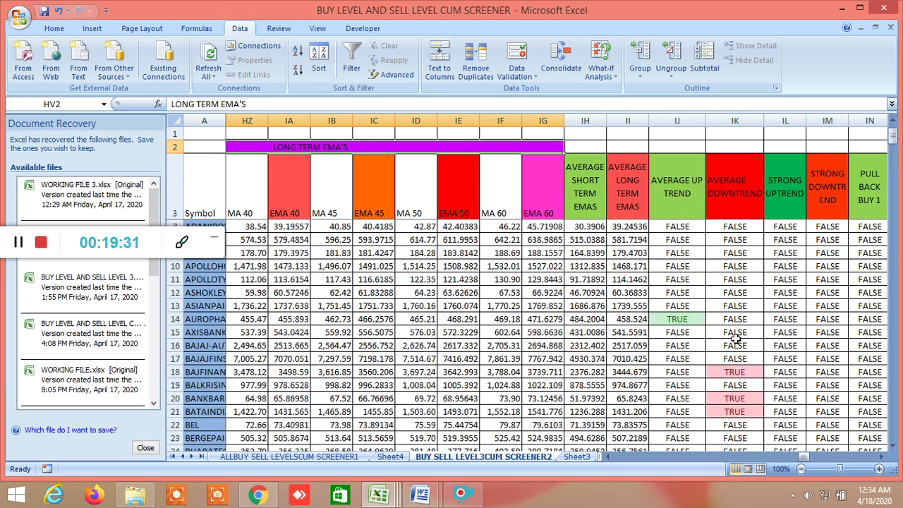
scroll(734, 338, down, 1)
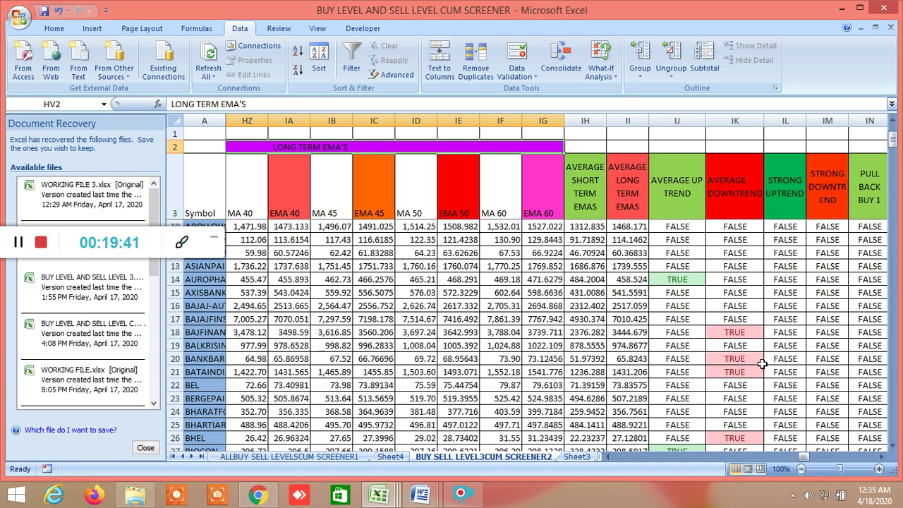
scroll(726, 357, down, 1)
scroll(726, 356, down, 9)
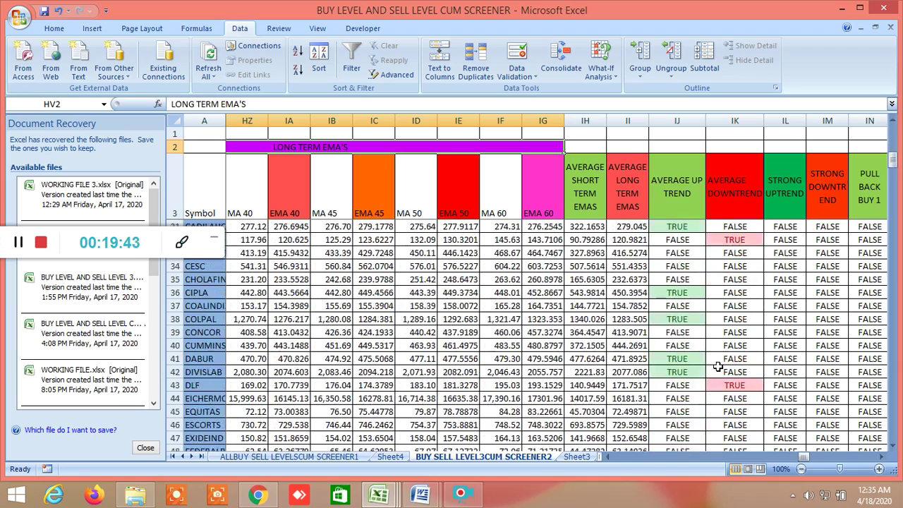
scroll(718, 366, down, 1)
scroll(717, 366, down, 5)
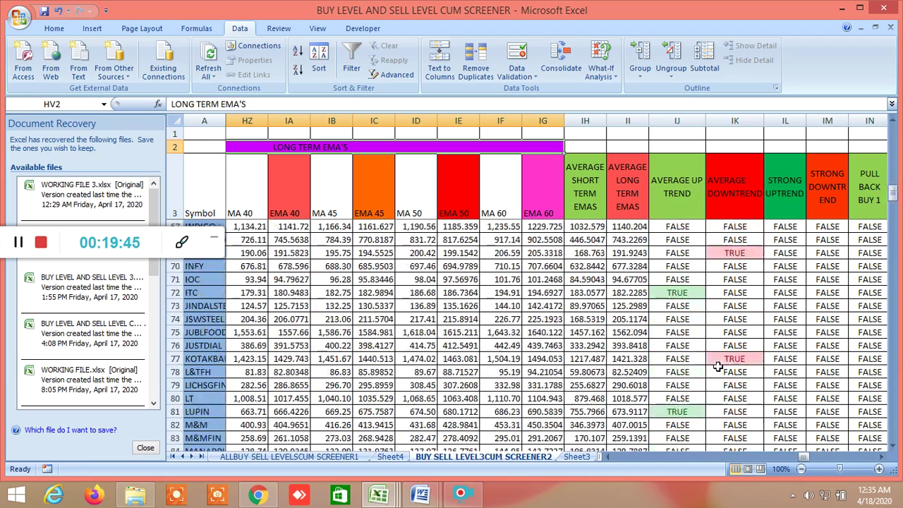
- Switch to the INSIDE THE BAR WITH NR7 sheet and show the INSIDE THE BAR columns for the first symbols
key(ctrl+Home)
key(ctrl+Page_Down)
key(ctrl+Page_Down)
key(ctrl+Page_Down)
key(ctrl+Page_Down)
key(ctrl+Page_Down)
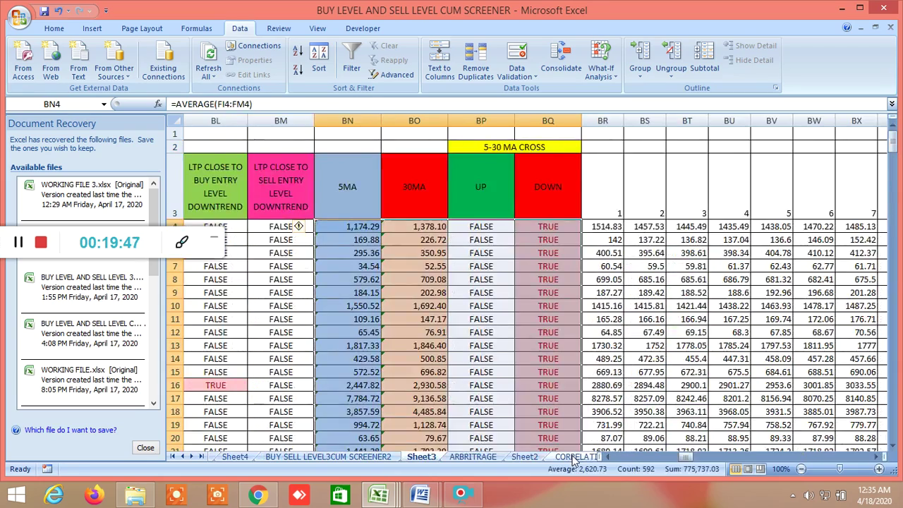
key(ctrl+Page_Up)
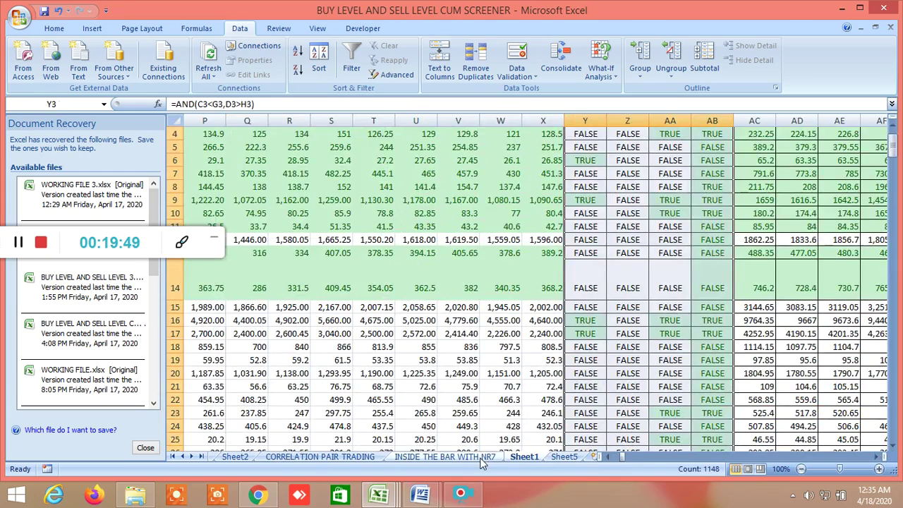
scroll(609, 353, up, 20)
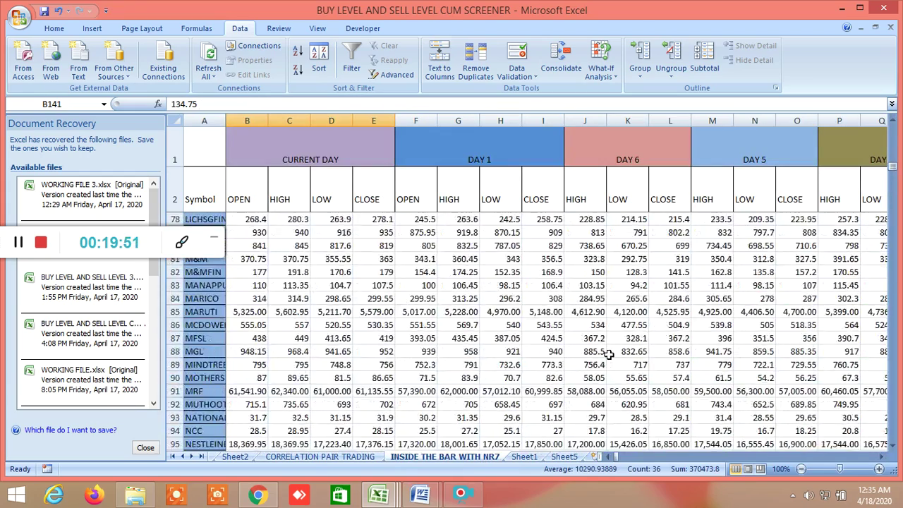
scroll(609, 352, up, 2)
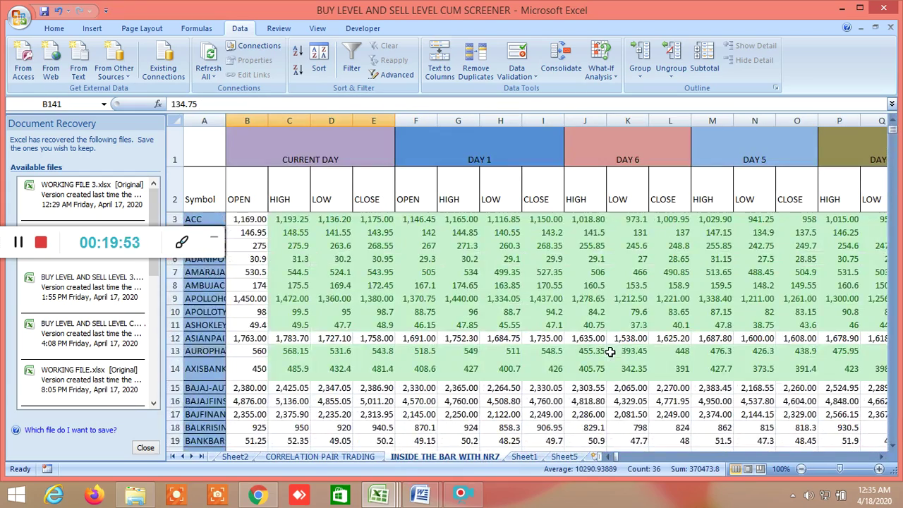
click(879, 457)
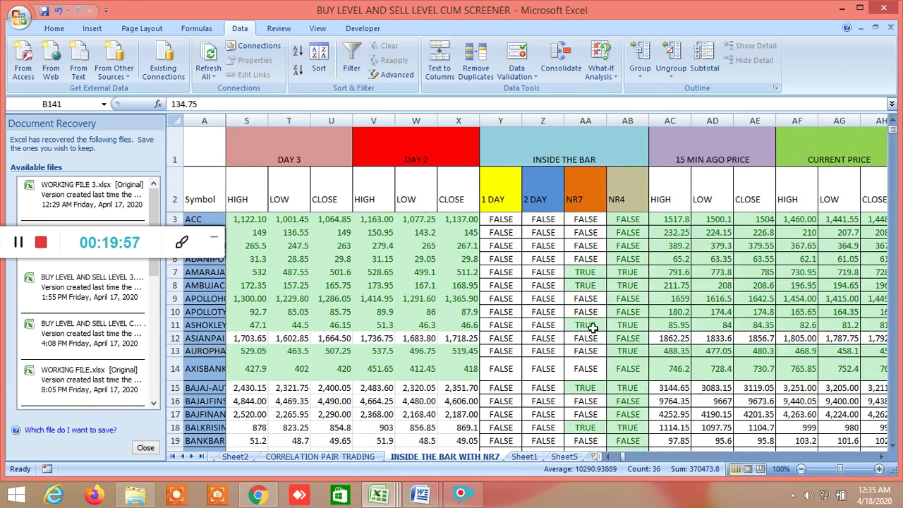
- Compare the NR7 and NR4 formulas in the AMARAJA row and check the NR4 formula in the AMBUJA row
click(587, 273)
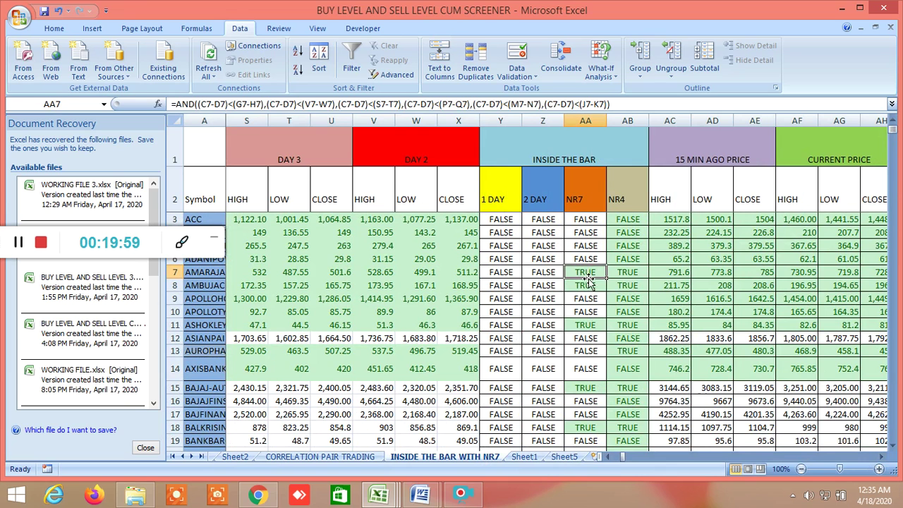
click(618, 279)
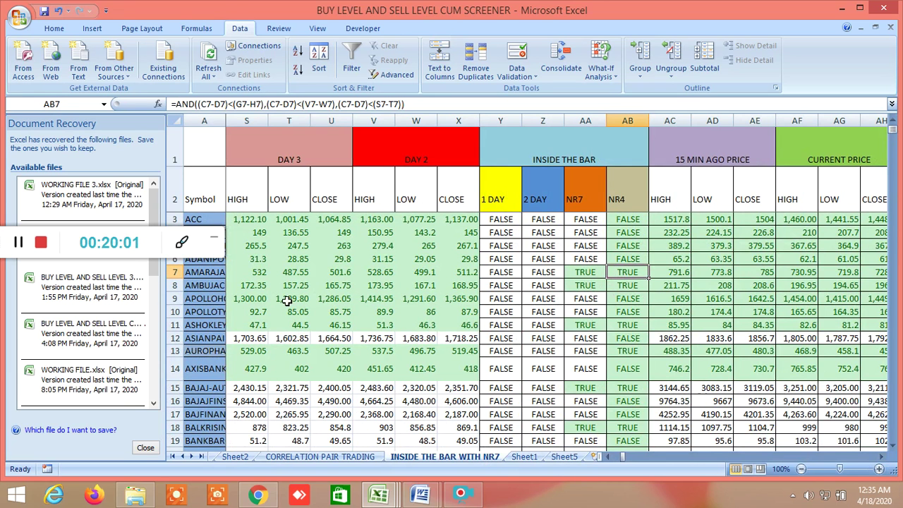
click(585, 273)
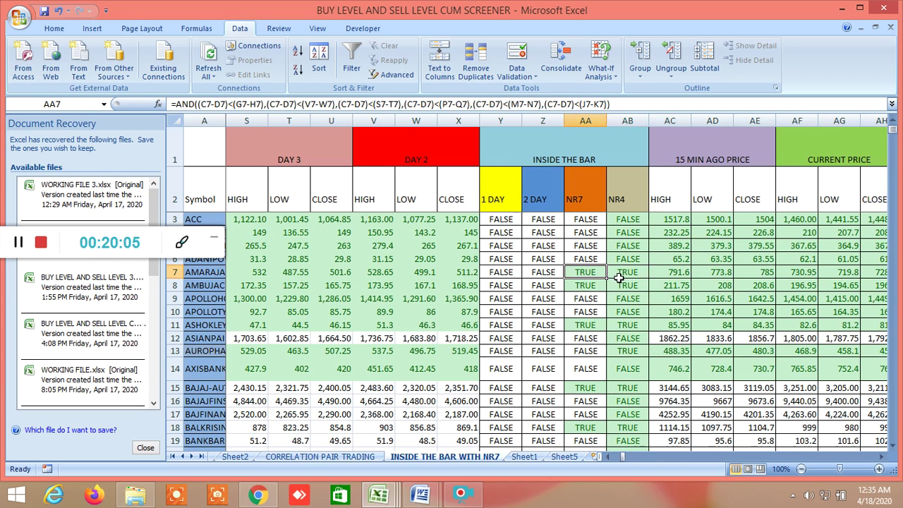
click(618, 277)
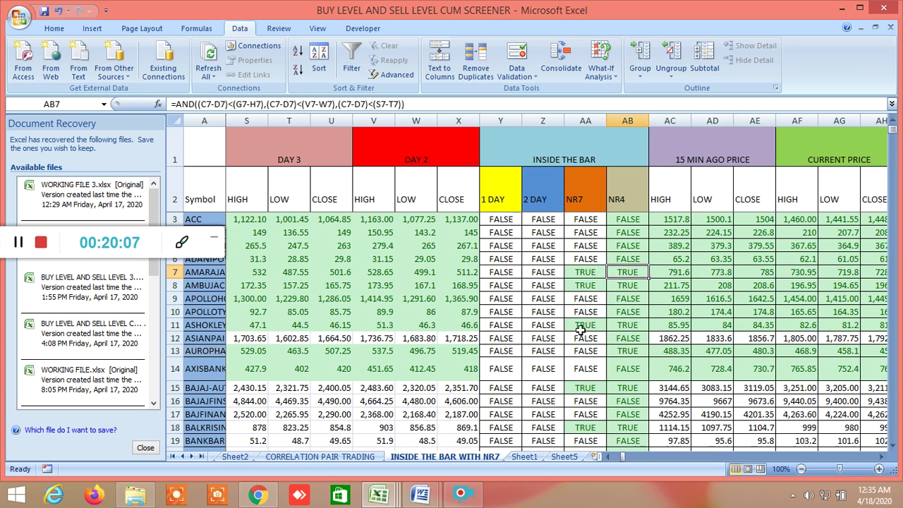
click(587, 275)
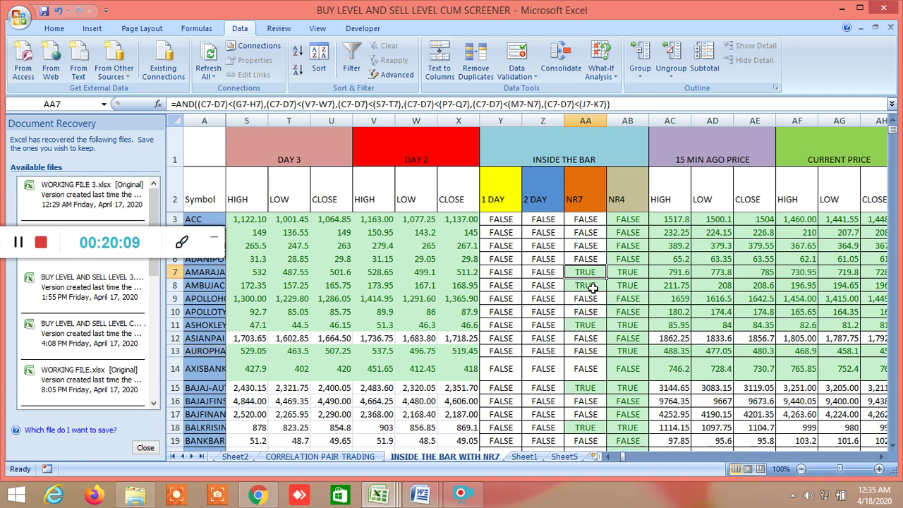
click(591, 287)
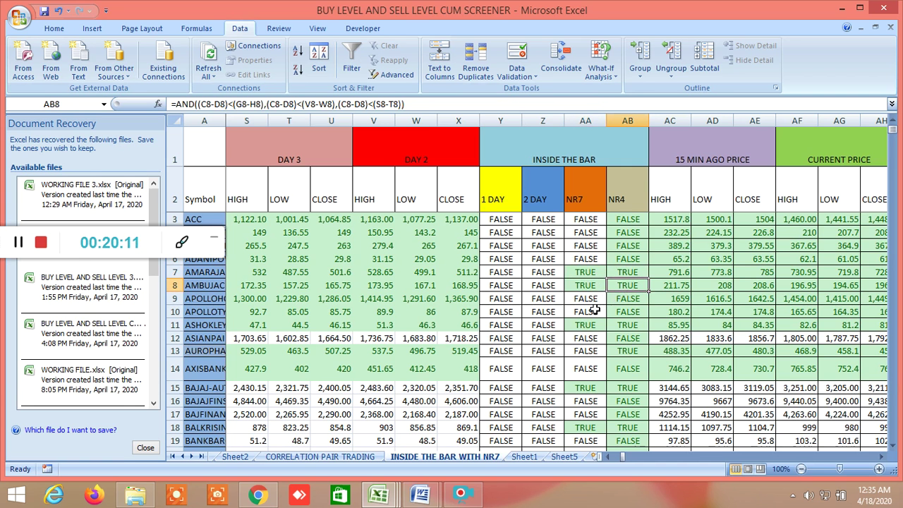
- Inspect the cell ranges used by ASHOKLEY's NR4 formula, leaving the formula as it is
scroll(588, 312, down, 1)
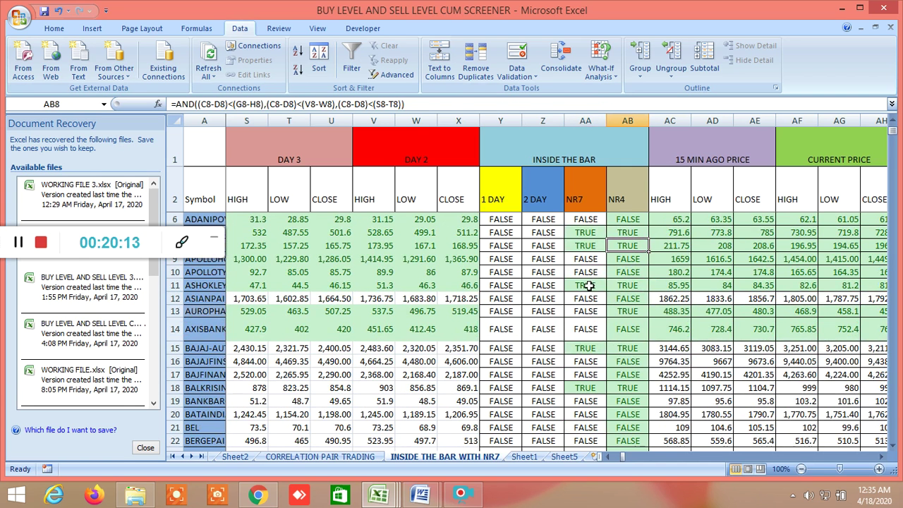
click(585, 285)
double_click(624, 285)
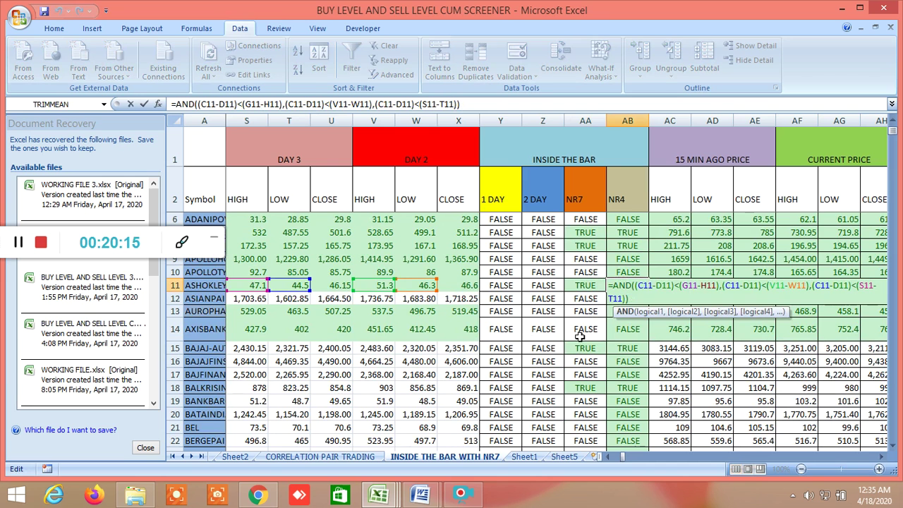
key(Return)
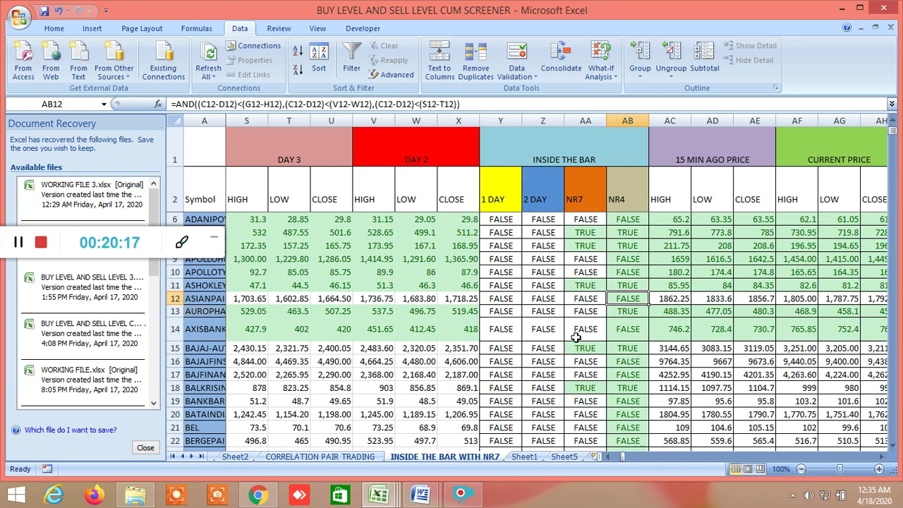
- Inspect the NR7 and NR4 formulas for BAJAJ-AUTO, plus the 1 DAY, NR7 and NR4 formulas in the BHARTI AIRTEL row
scroll(577, 337, down, 2)
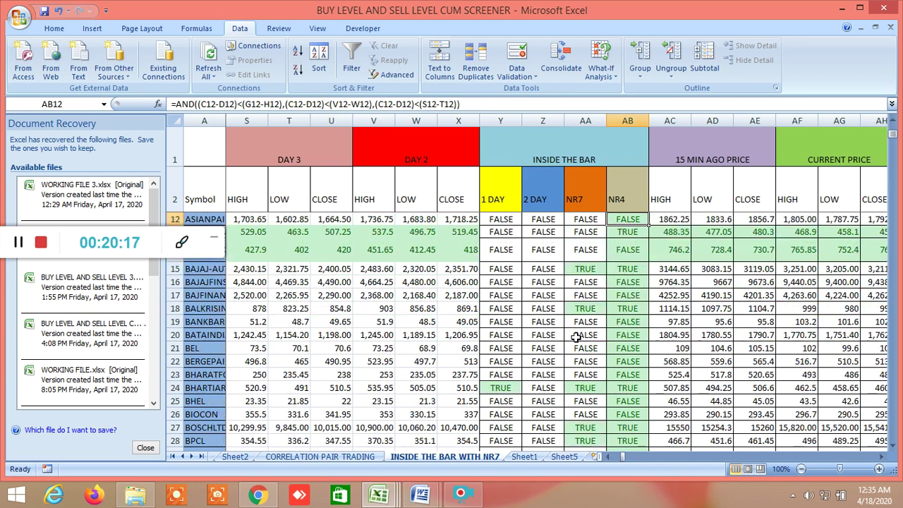
click(585, 270)
click(618, 269)
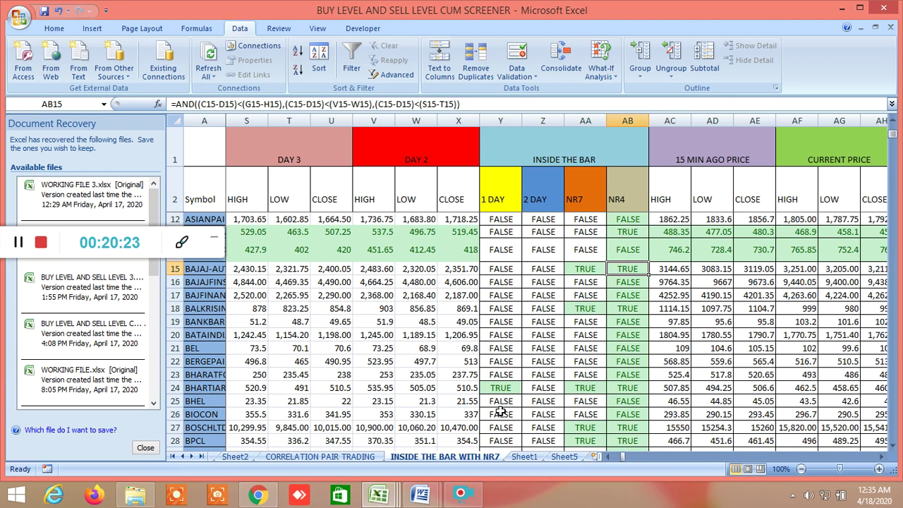
click(506, 388)
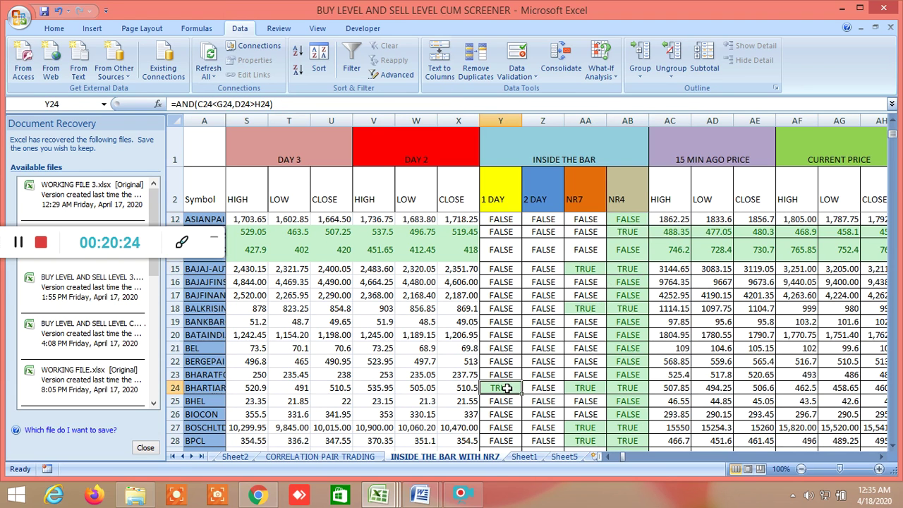
click(593, 390)
click(628, 386)
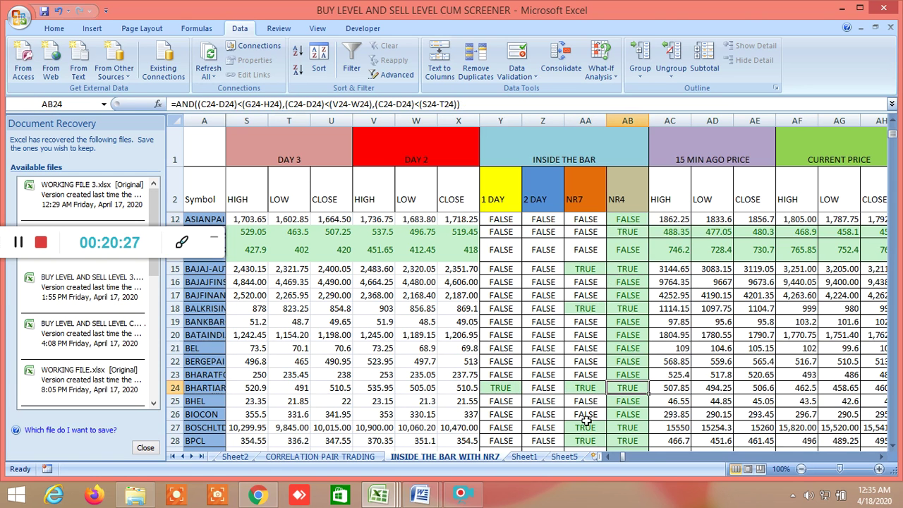
- Review the inside bar, NR7 and NR4 flags of the neighbouring symbols and return to the first symbols
scroll(585, 420, down, 1)
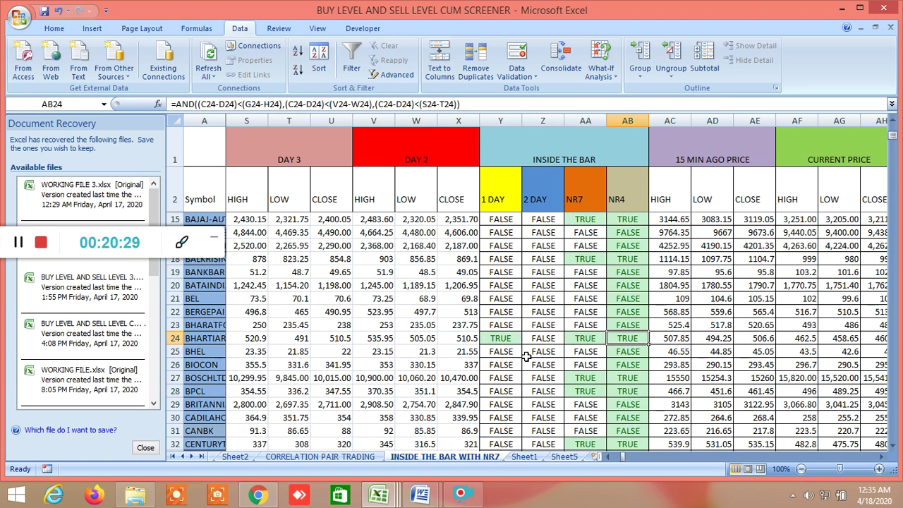
scroll(606, 363, up, 4)
scroll(611, 366, down, 4)
scroll(605, 372, up, 1)
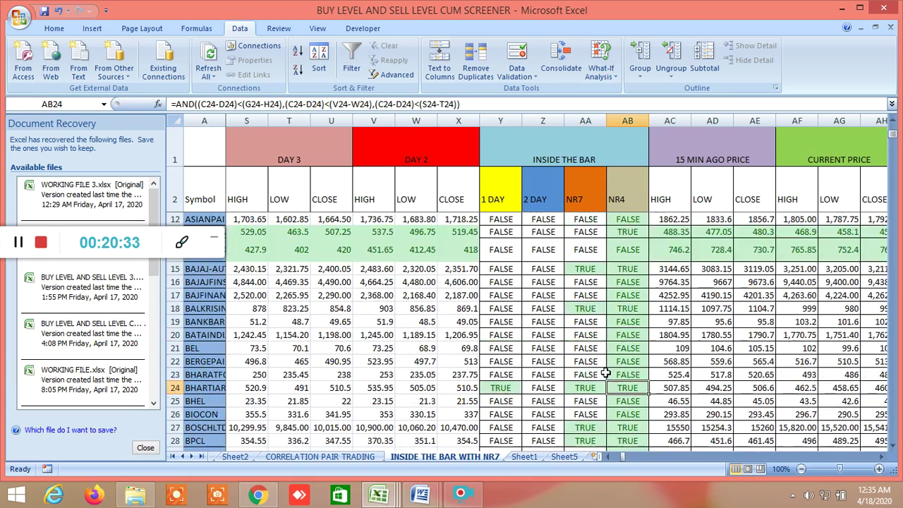
scroll(755, 368, up, 3)
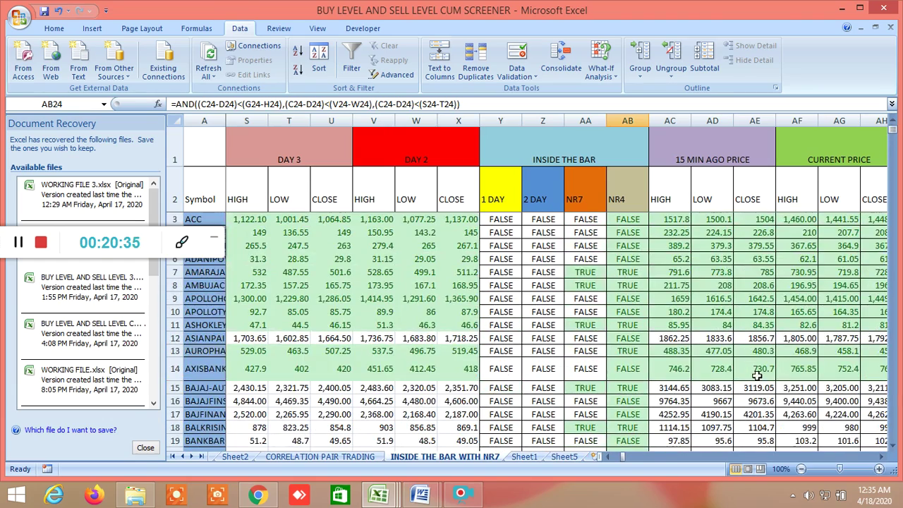
- Increase the height of header row 2 so the long candlestick pattern headings in columns AJ and AK fit
click(882, 456)
click(882, 457)
click(881, 456)
click(882, 456)
click(881, 458)
click(880, 458)
click(880, 458)
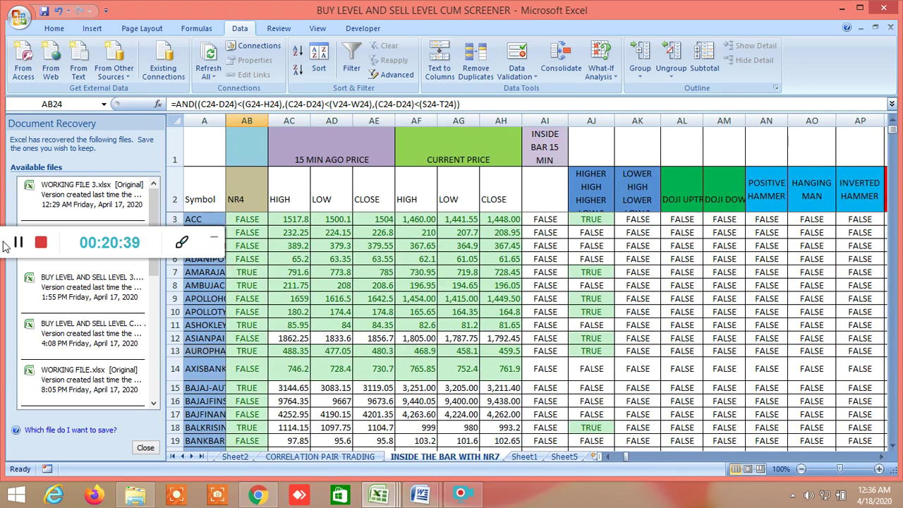
drag(4, 242, 2, 488)
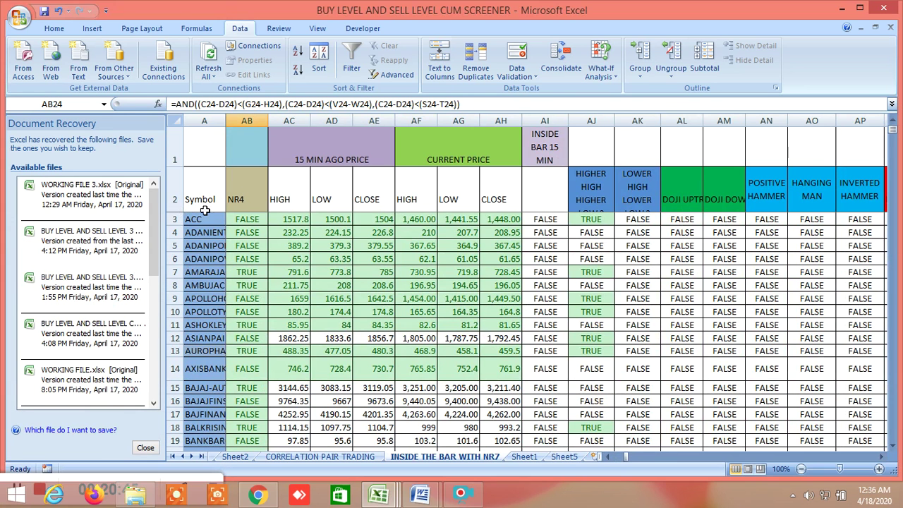
drag(172, 212, 172, 268)
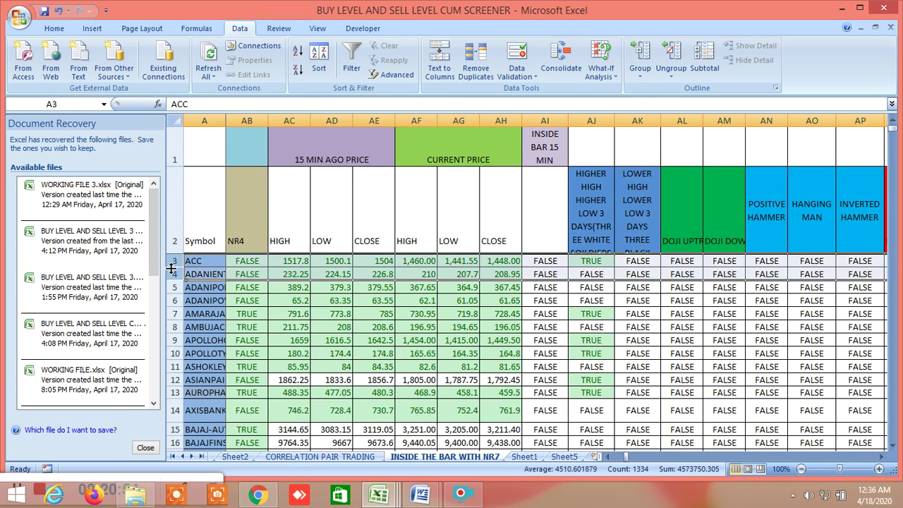
click(224, 224)
click(172, 256)
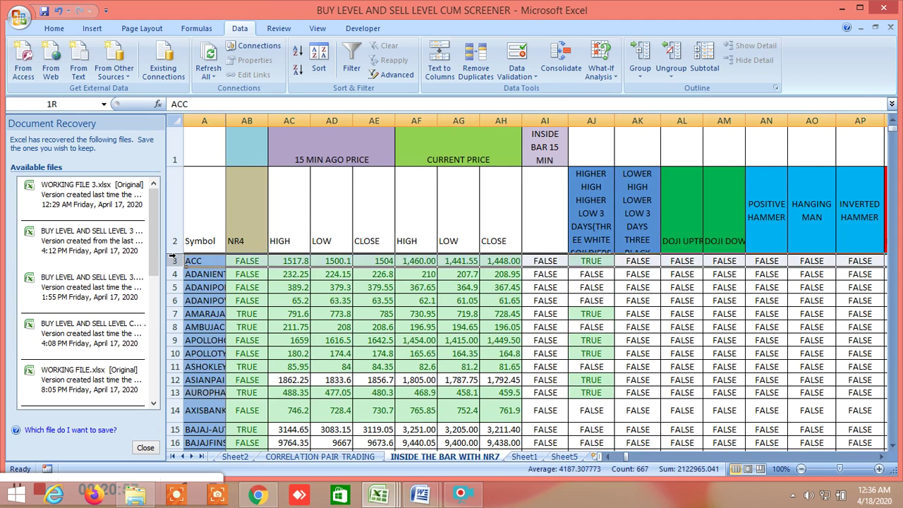
click(218, 236)
drag(173, 253, 170, 269)
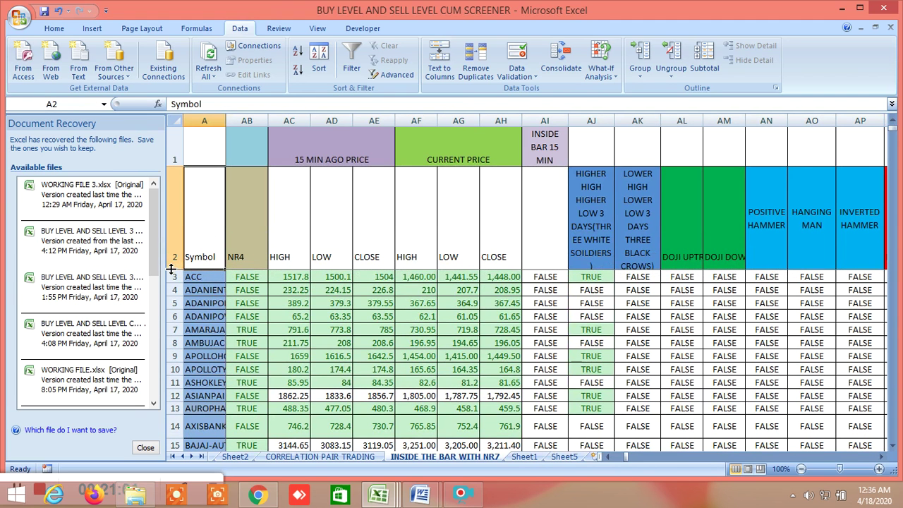
- Examine the HIGHER HIGH HIGHER LOW 3 DAYS column and its formulas for ACC and the stocks in rows 7, 9 and 10
click(594, 213)
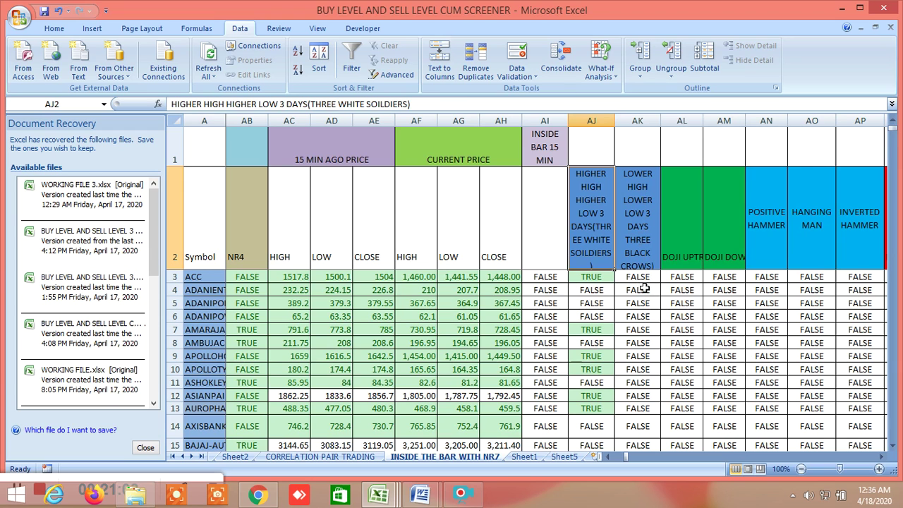
scroll(644, 288, down, 4)
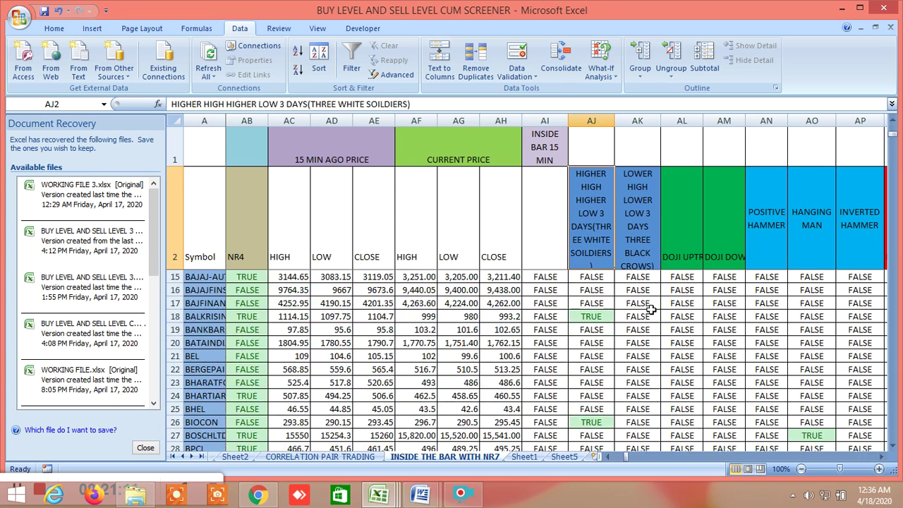
scroll(649, 307, up, 4)
scroll(651, 309, down, 4)
scroll(591, 319, up, 4)
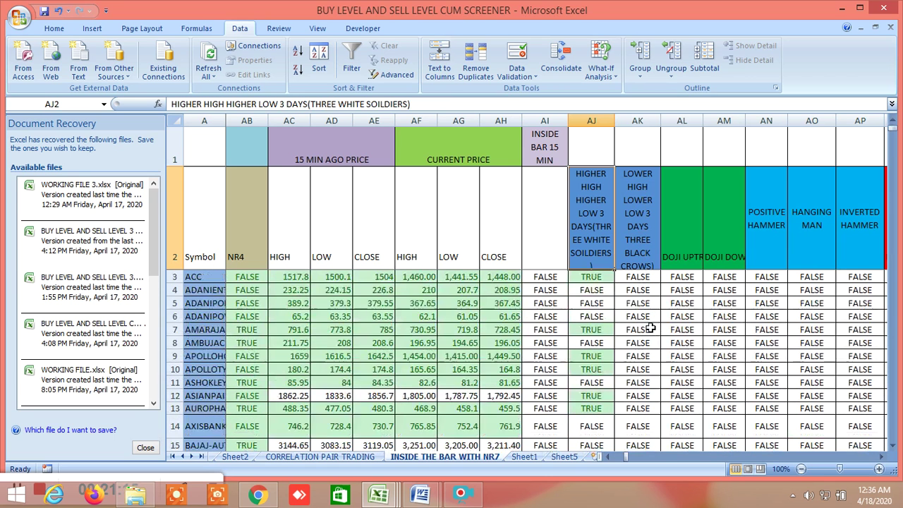
click(596, 278)
click(602, 328)
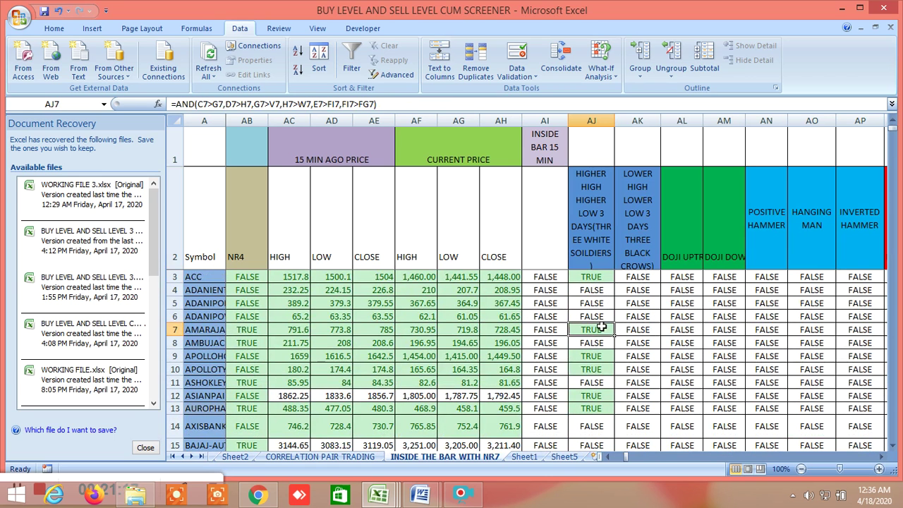
click(603, 356)
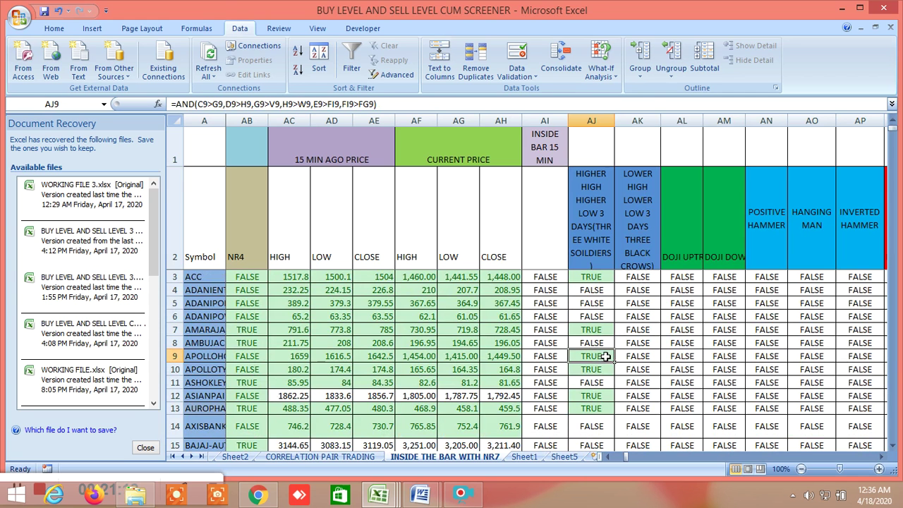
click(596, 369)
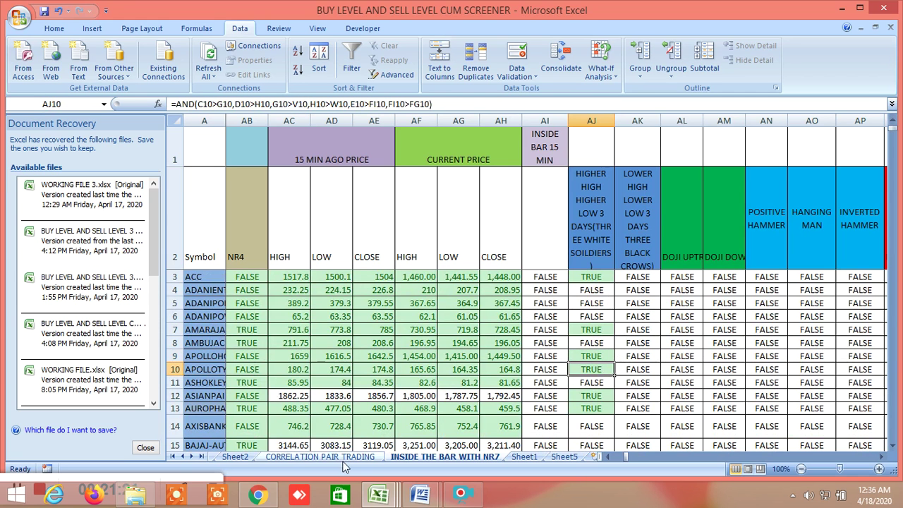
- Switch to Chrome, go to tradingview.com and open its chart page
click(259, 496)
double_click(235, 34)
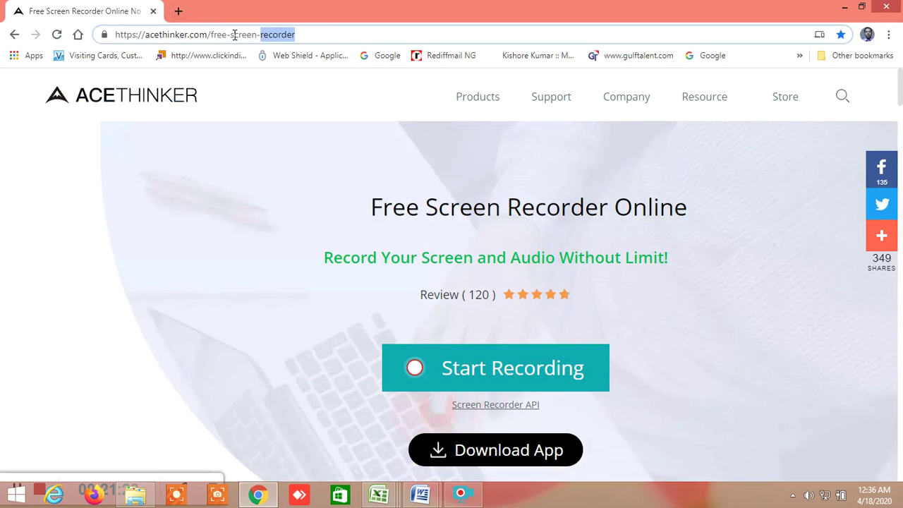
triple_click(306, 37)
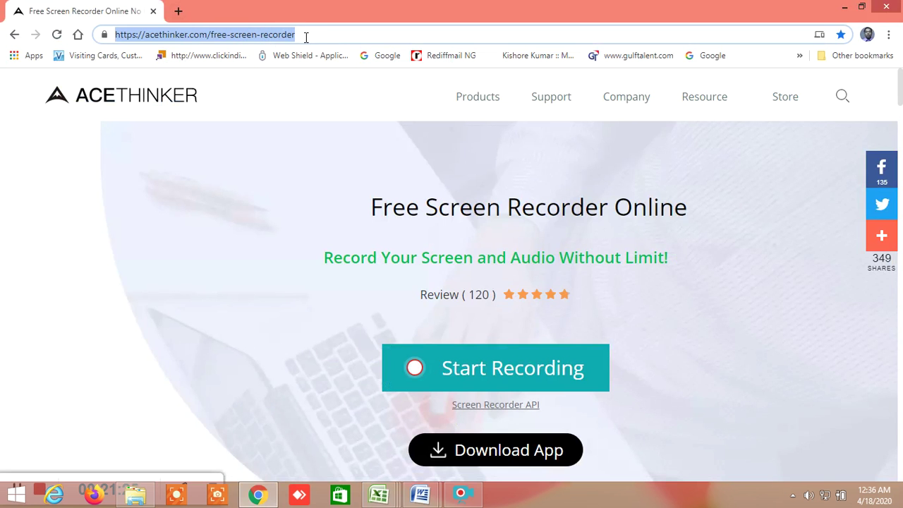
text(TRADING)
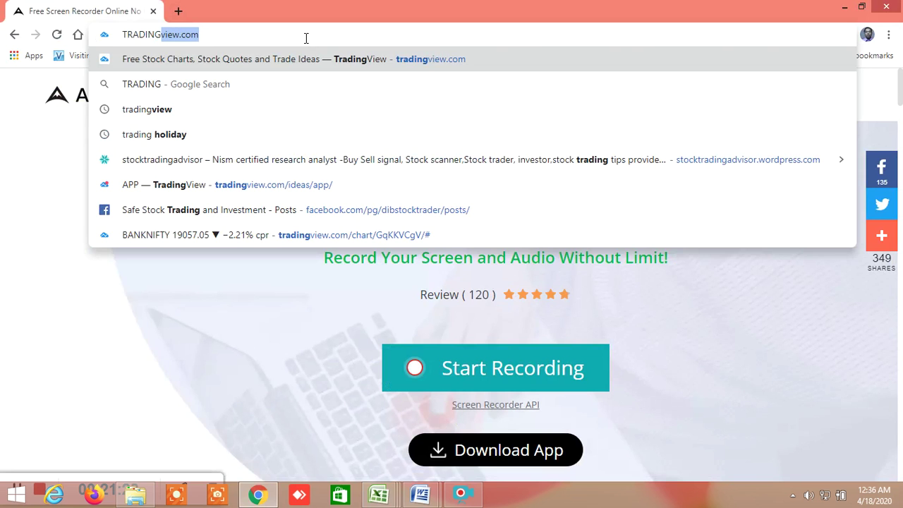
key(Return)
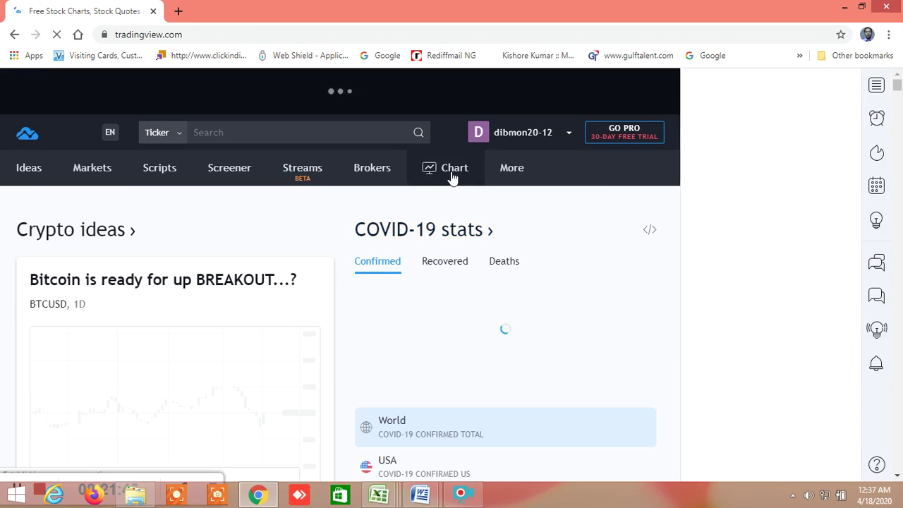
click(451, 176)
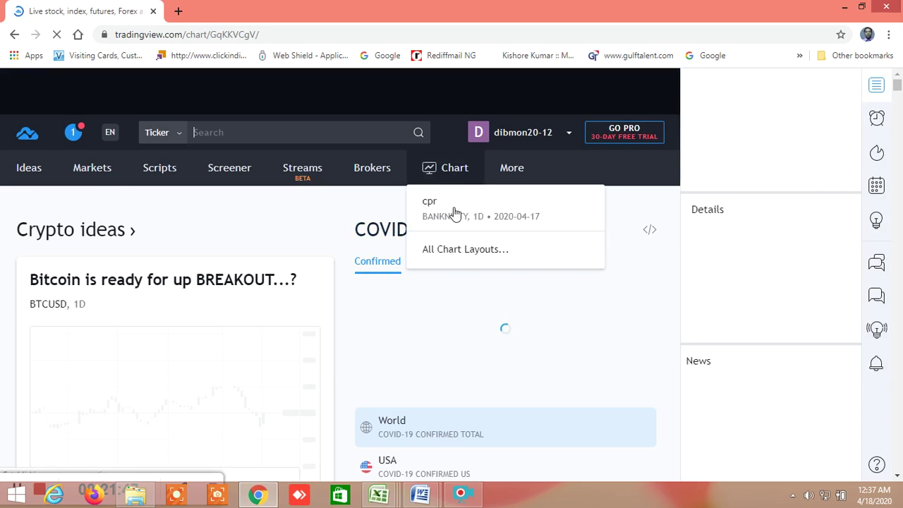
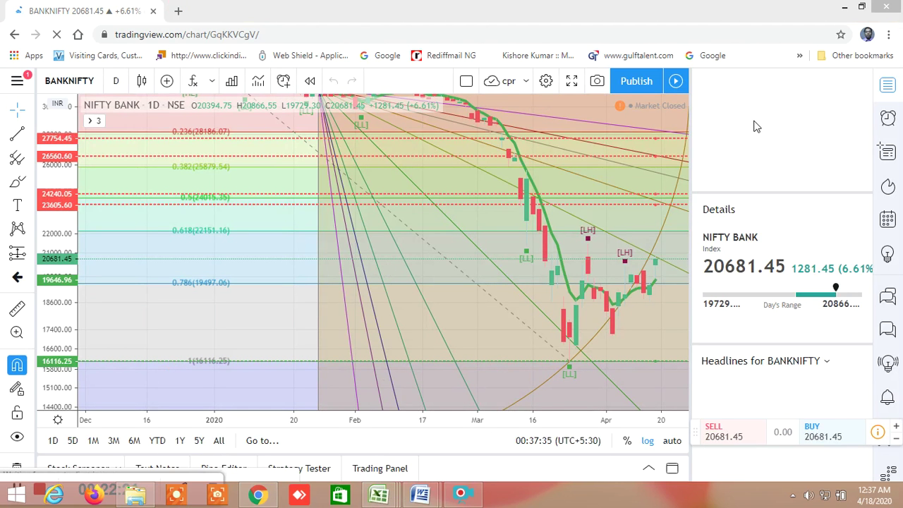
- Switch back to the BUY LEVEL AND SELL LEVEL CUM SCREENER workbook and review which stocks match the three white soldiers pattern
mouse_move(378, 493)
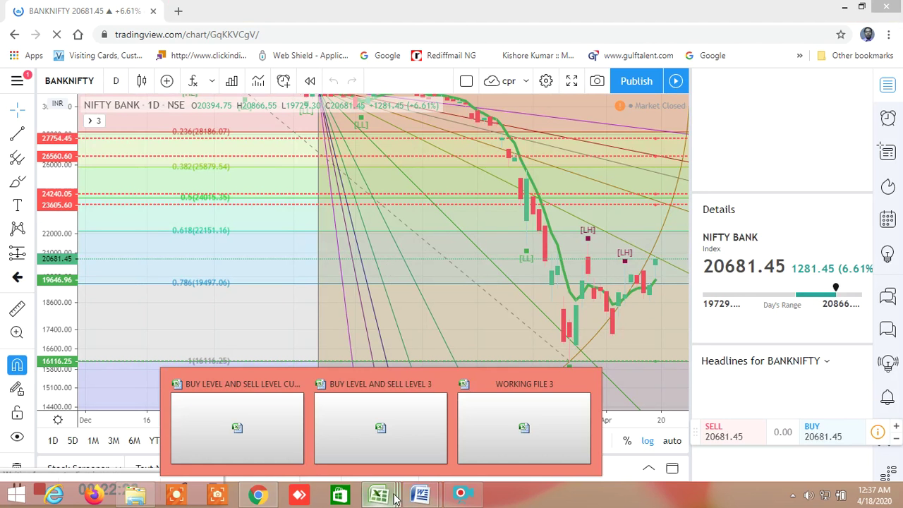
click(247, 443)
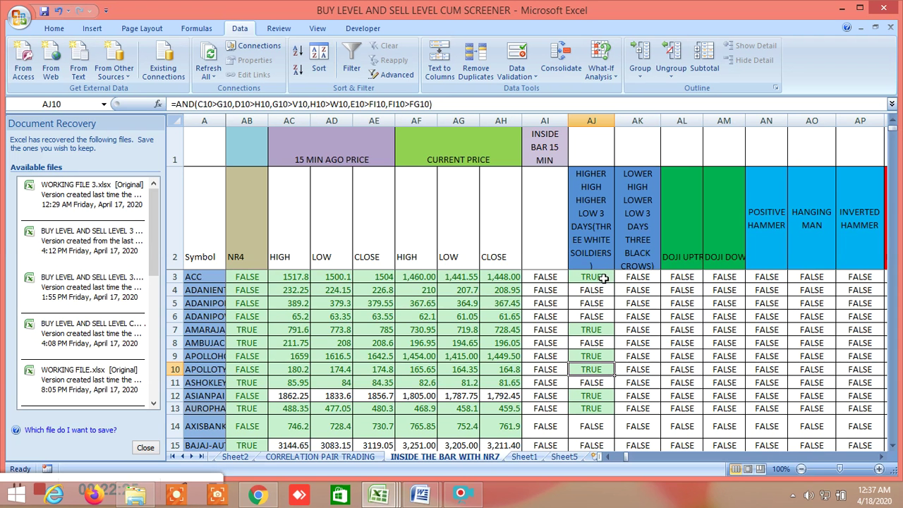
scroll(601, 304, down, 4)
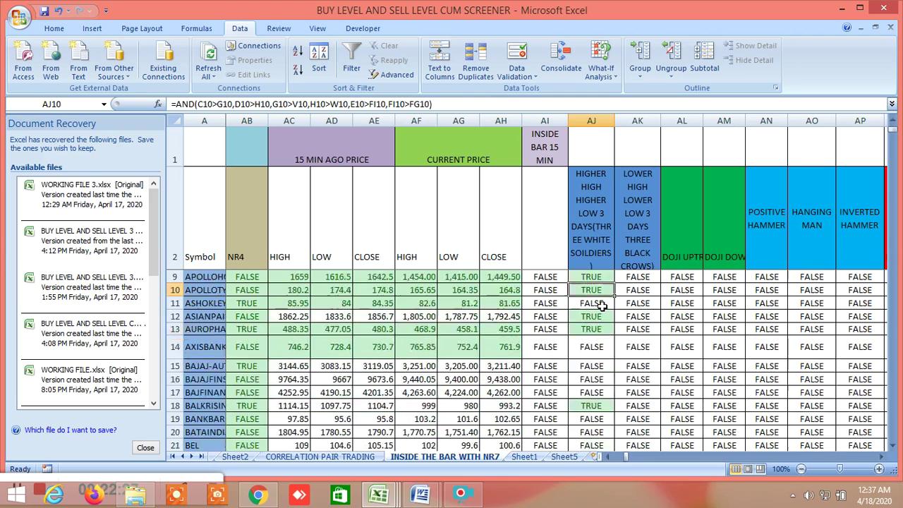
scroll(601, 331, up, 3)
scroll(535, 372, up, 1)
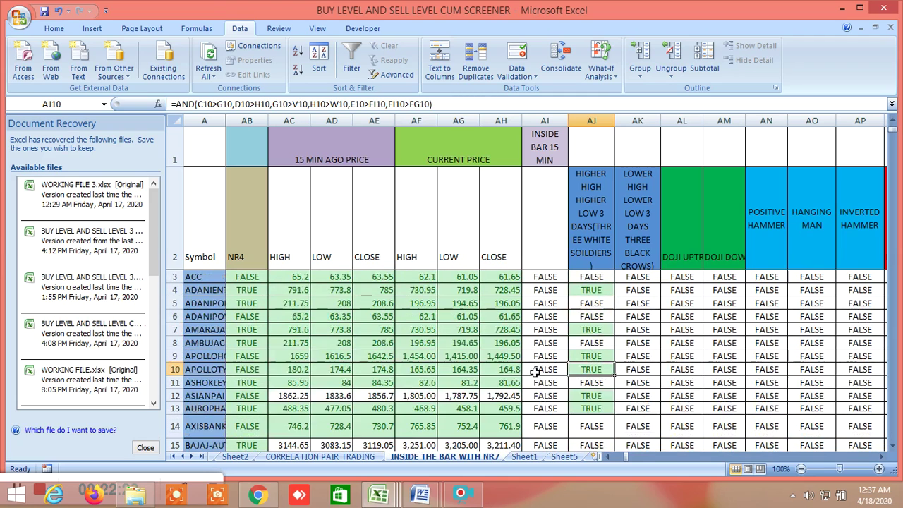
- Switch to TradingView in Chrome, add the NSE stock AMARAJABAT to the watchlist and open its chart
click(259, 496)
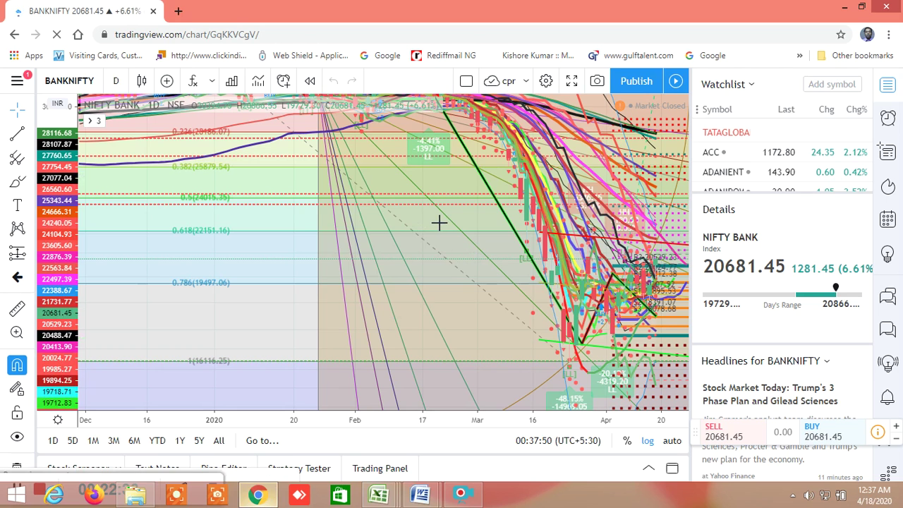
click(822, 84)
text(A)
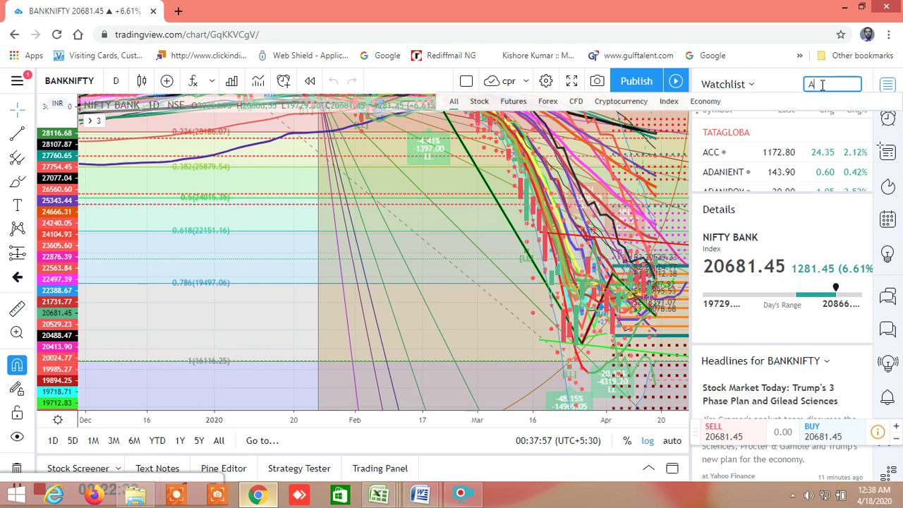
text(MARAJA)
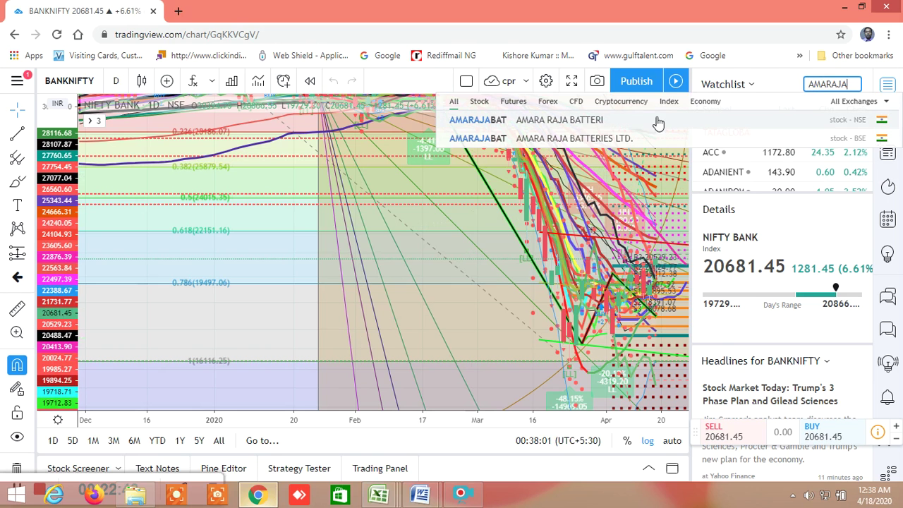
click(637, 128)
scroll(730, 182, down, 1)
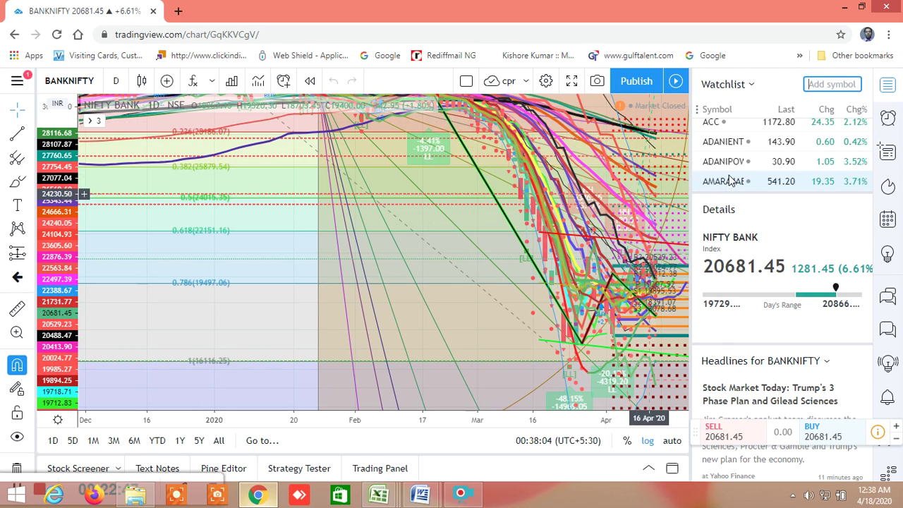
click(730, 182)
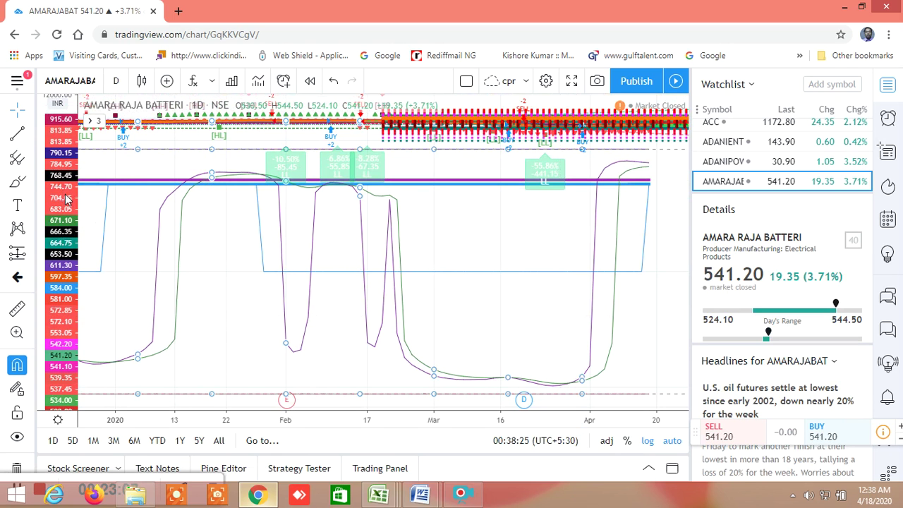
- Rescale and reposition the AMARAJABAT daily chart to examine its March and April 2020 candles
drag(62, 162, 62, 141)
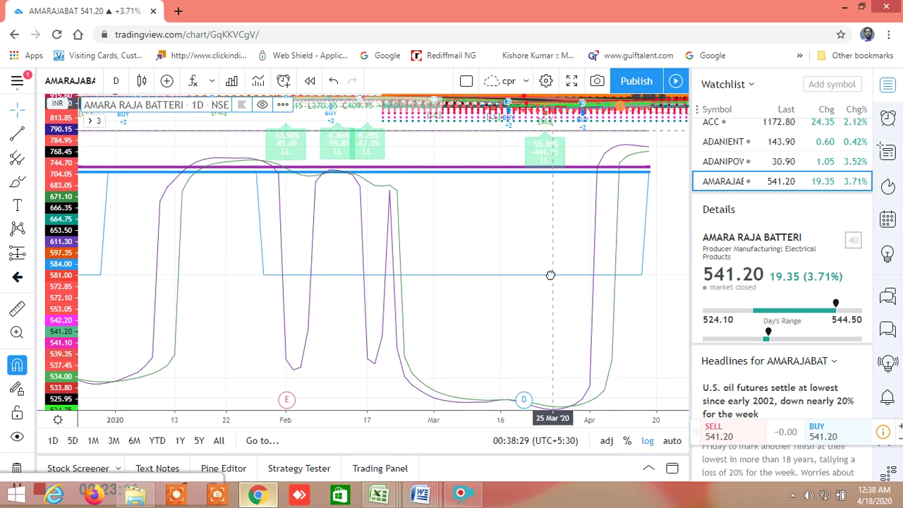
drag(536, 264, 390, 268)
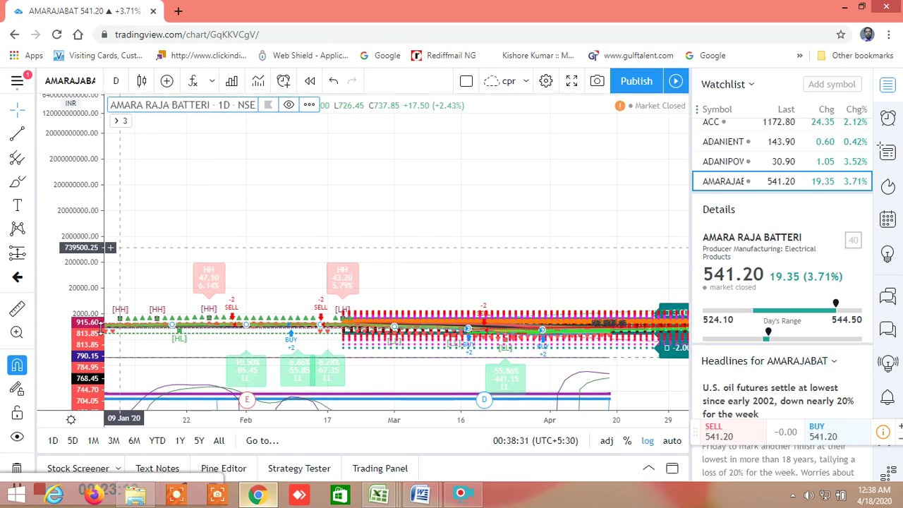
drag(87, 238, 73, 106)
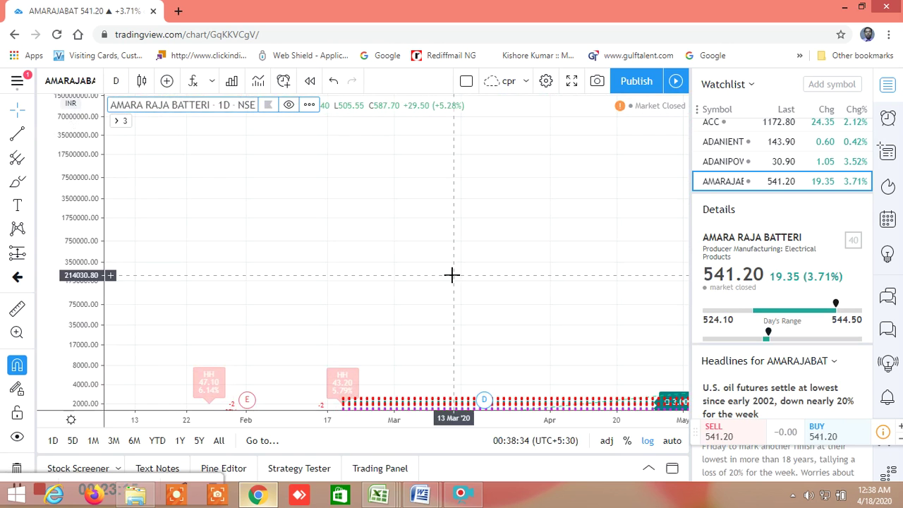
drag(459, 242, 443, 218)
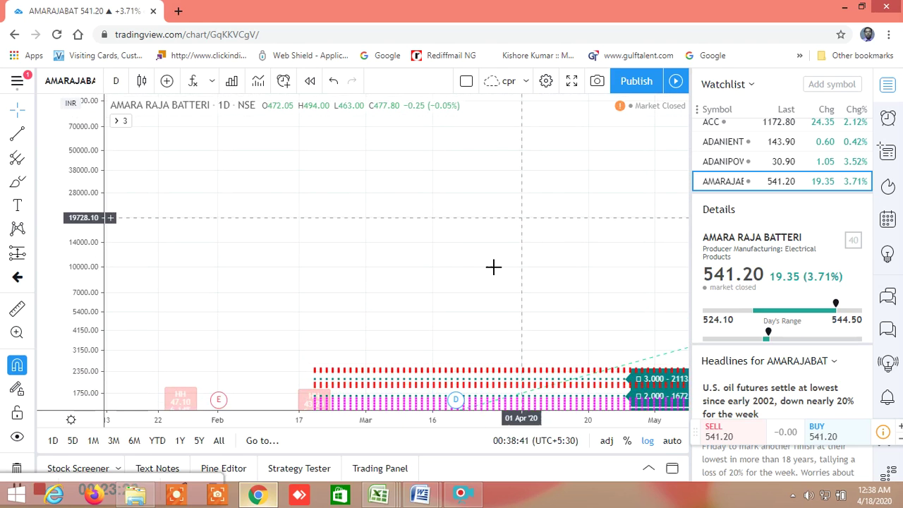
drag(472, 185, 109, 235)
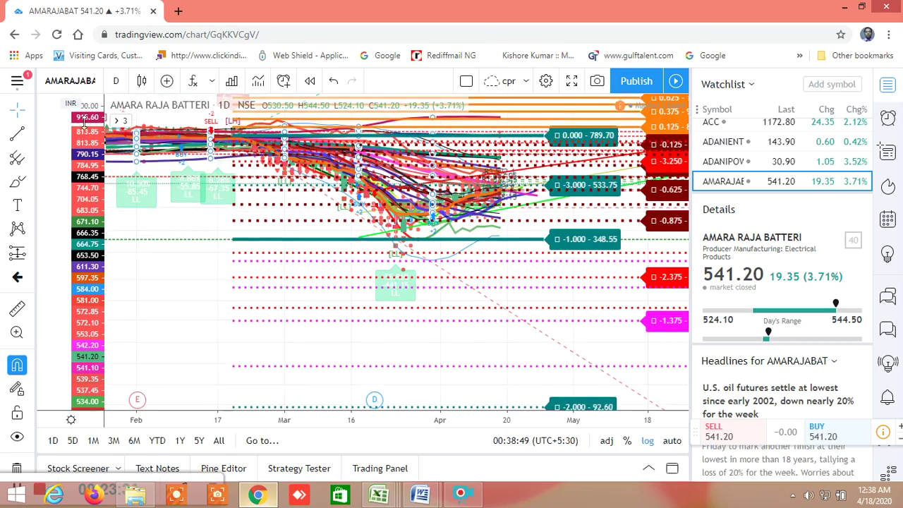
drag(93, 211, 95, 254)
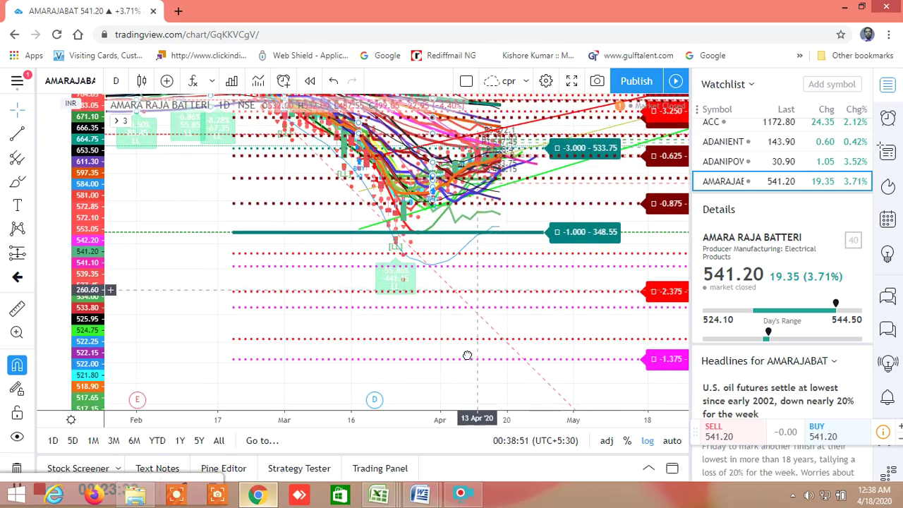
scroll(467, 356, up, 2)
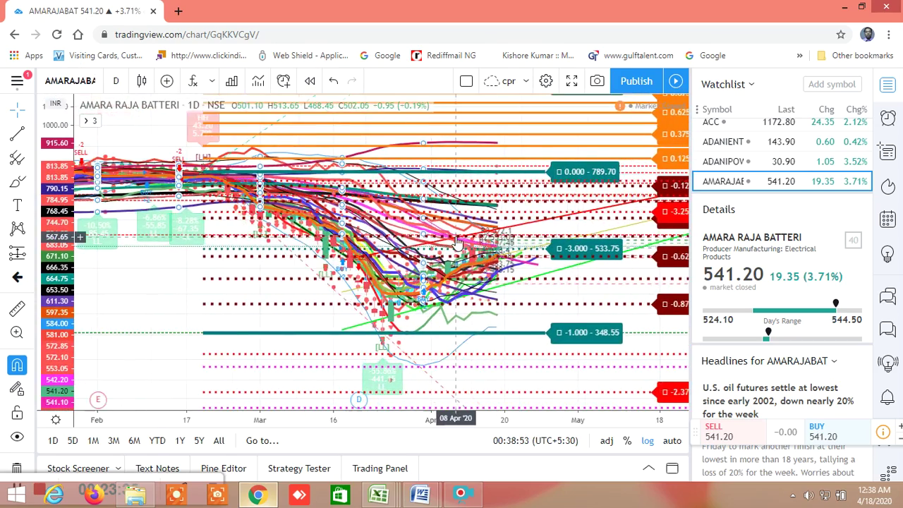
scroll(457, 242, up, 3)
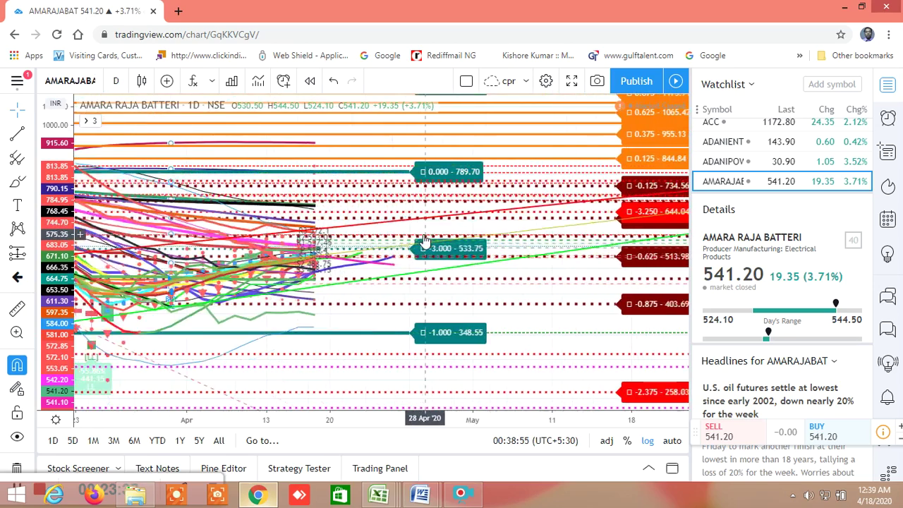
drag(315, 155, 558, 189)
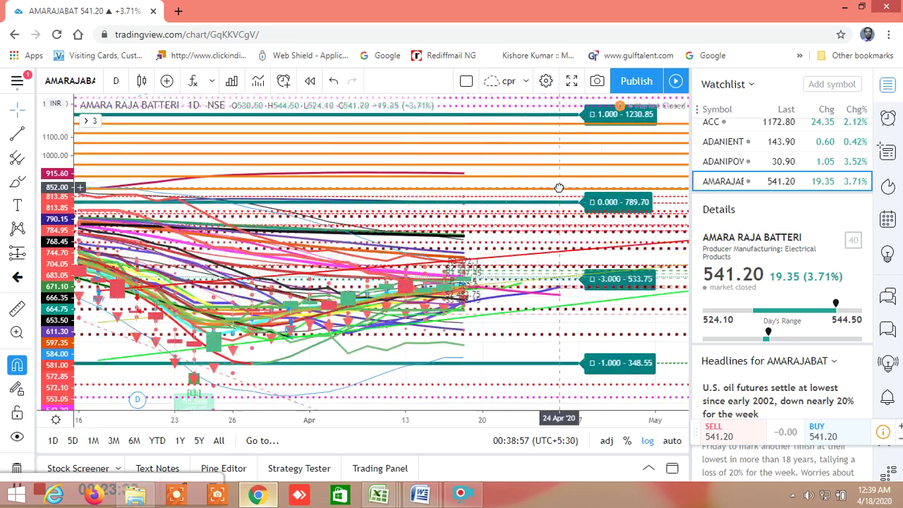
- Stretch the AMARAJABAT price scale to examine its latest April 2020 candles more closely
drag(64, 310, 80, 49)
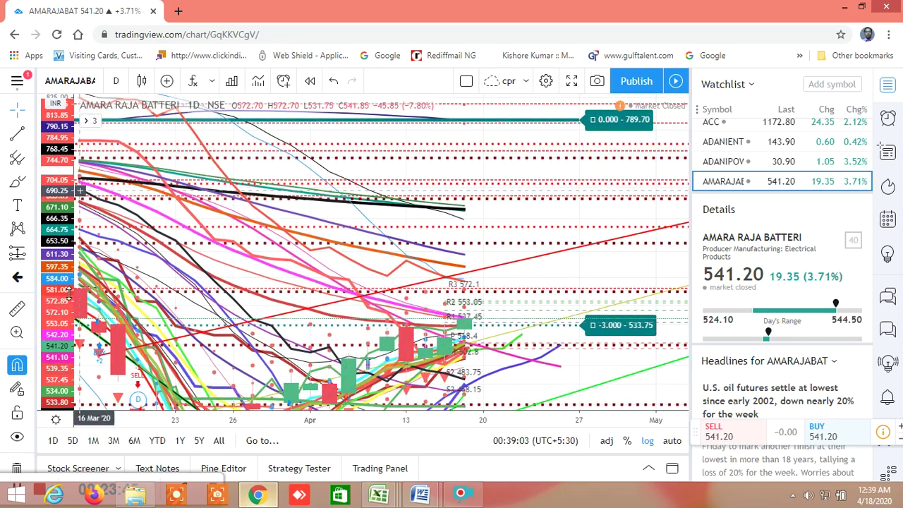
drag(64, 286, 62, 268)
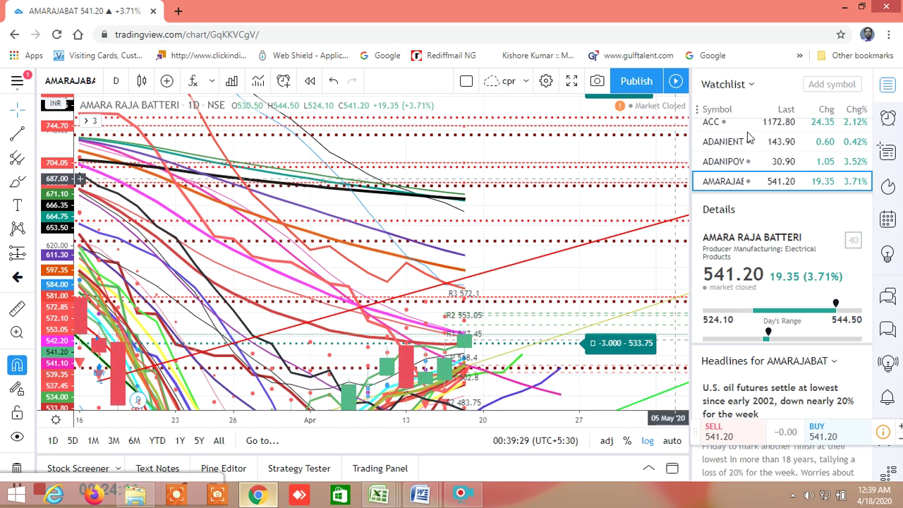
- Open the ACC daily chart from the watchlist and rescale it to examine its March and April 2020 candles
click(719, 124)
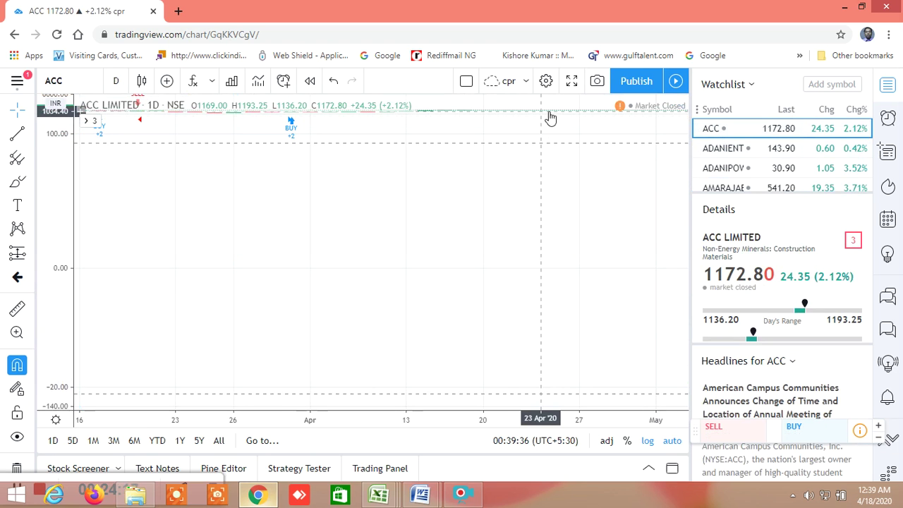
drag(542, 163, 512, 151)
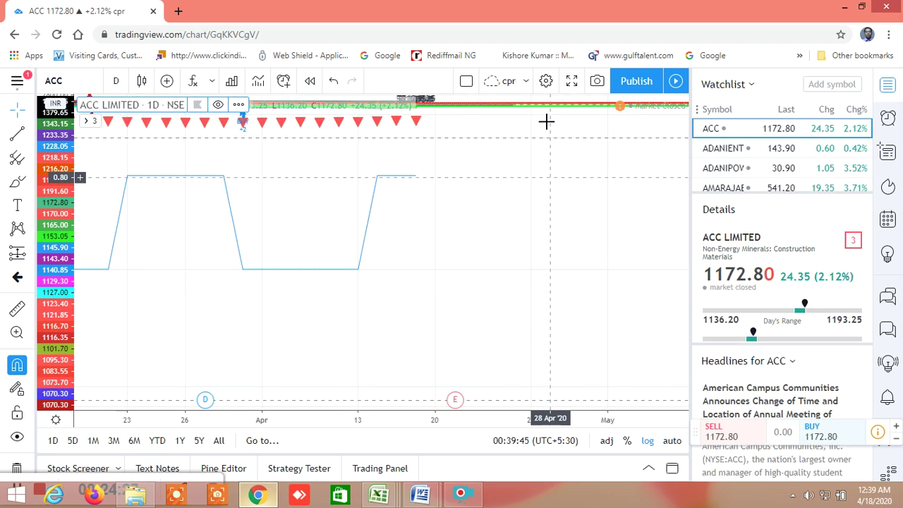
drag(545, 143, 528, 281)
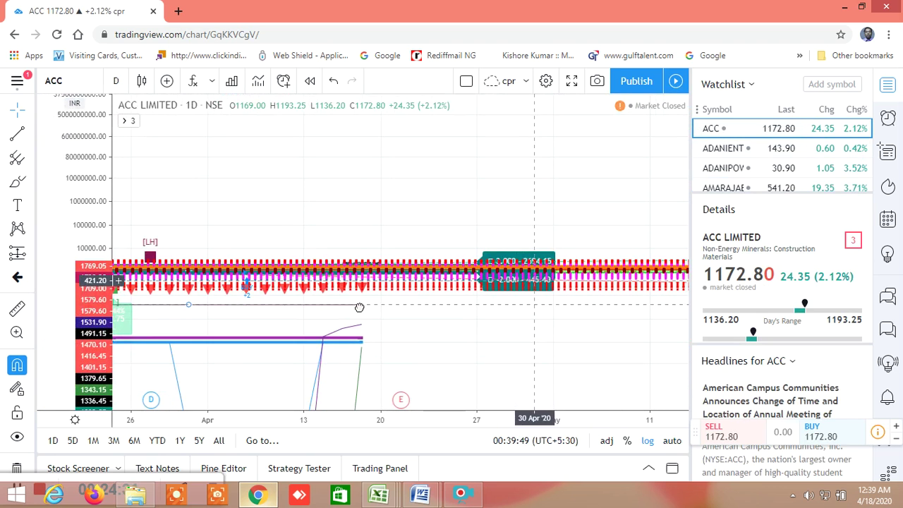
drag(101, 271, 97, 131)
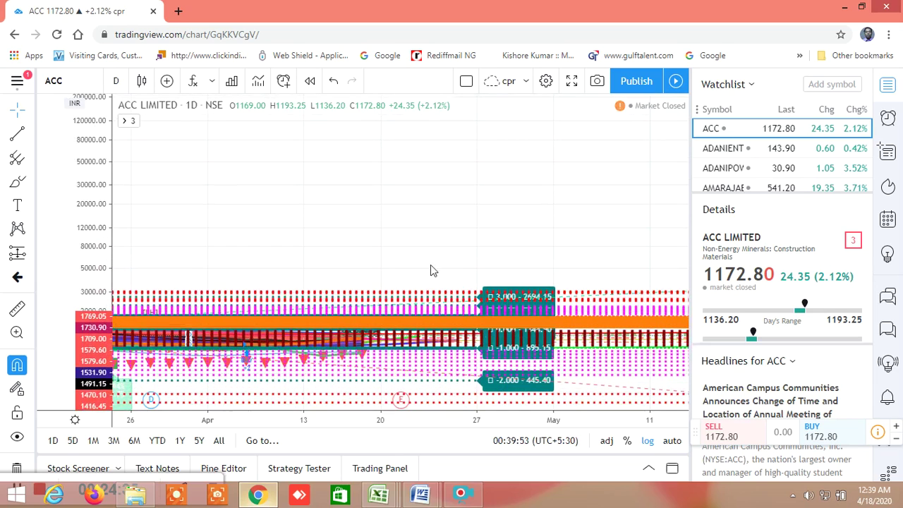
drag(423, 274, 412, 149)
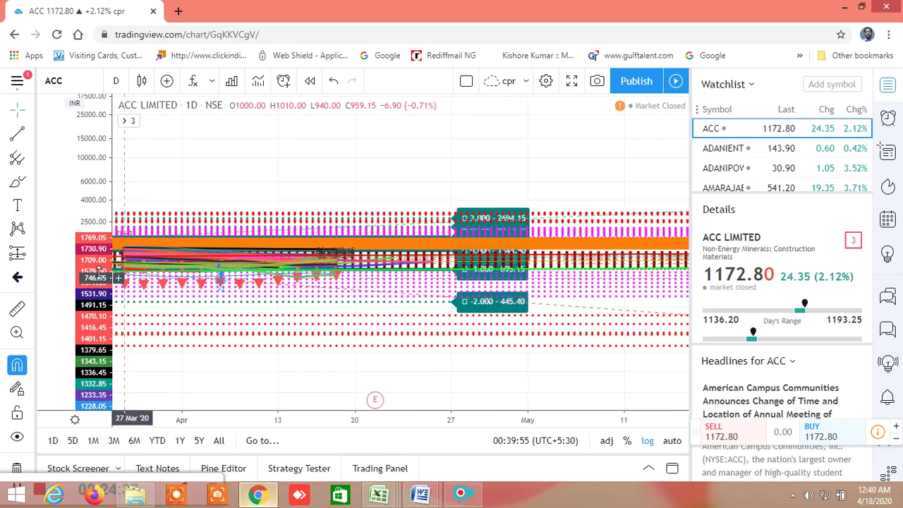
drag(79, 51, 85, 144)
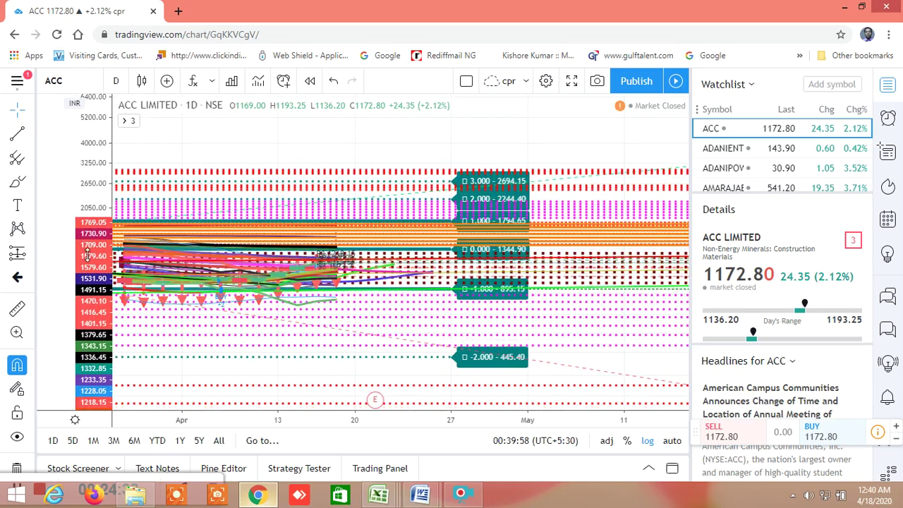
drag(89, 261, 91, 211)
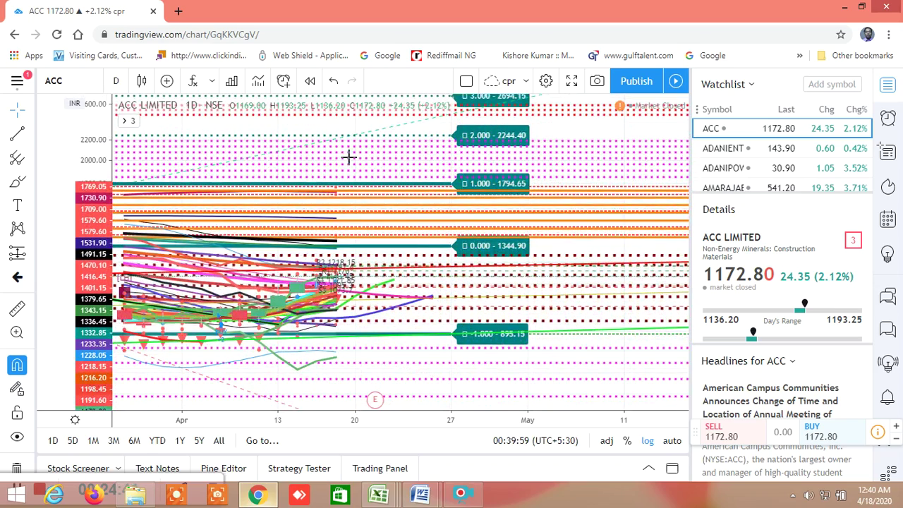
drag(356, 211, 478, 187)
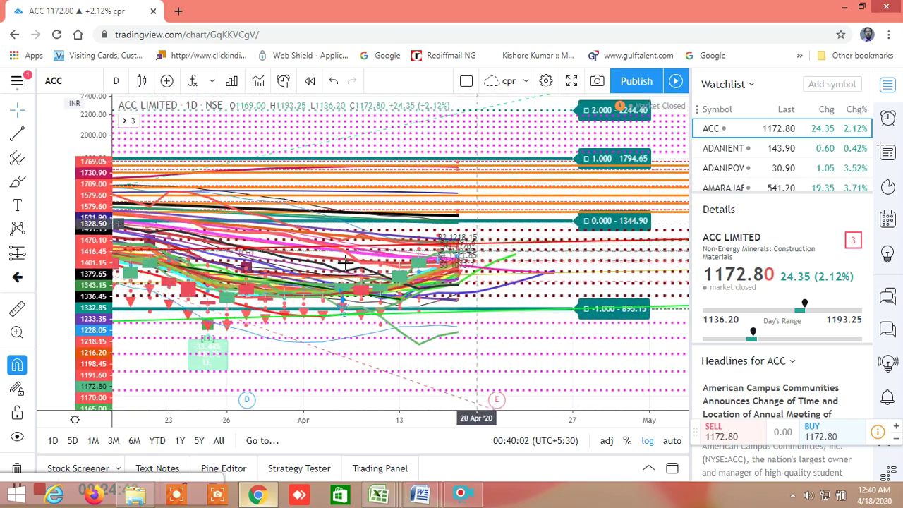
drag(86, 279, 89, 85)
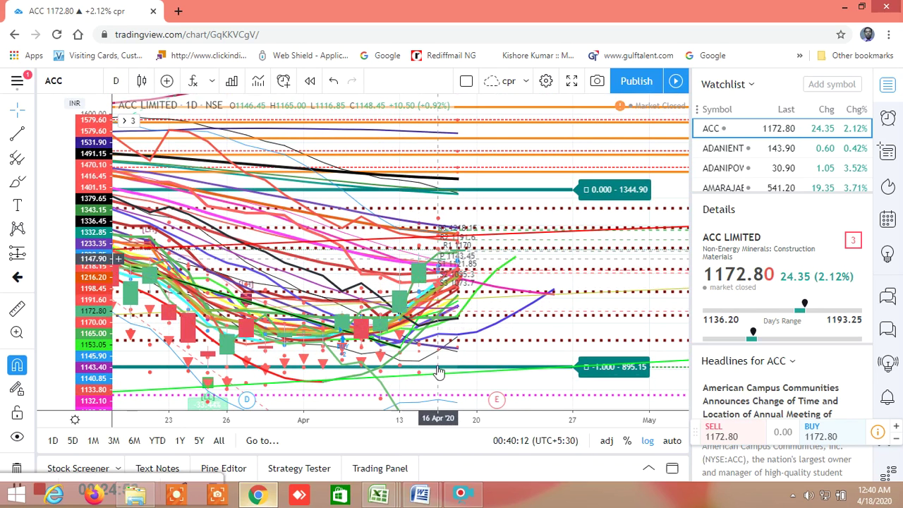
- Switch to the BUY LEVEL AND SELL LEVEL CUM SCREENER workbook and select BHARTIARTL's 1 DAY inside-bar result in cell Y24
mouse_move(379, 494)
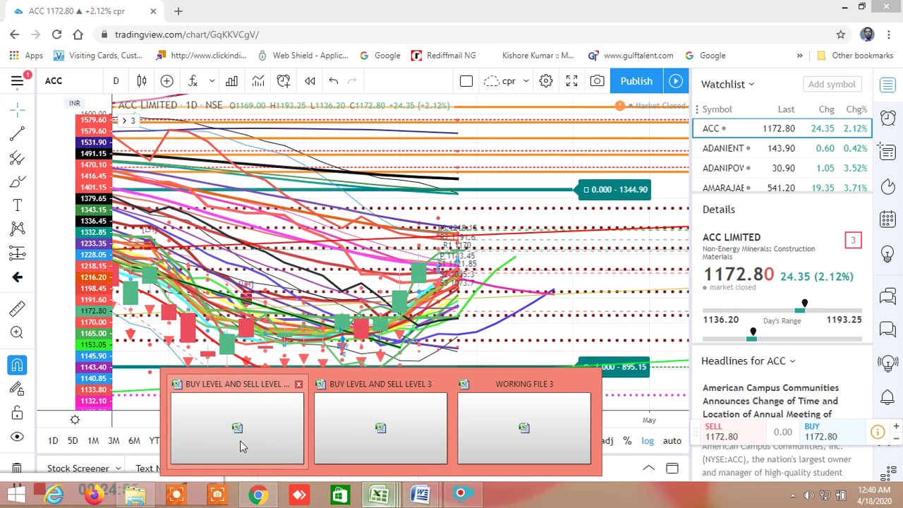
click(239, 430)
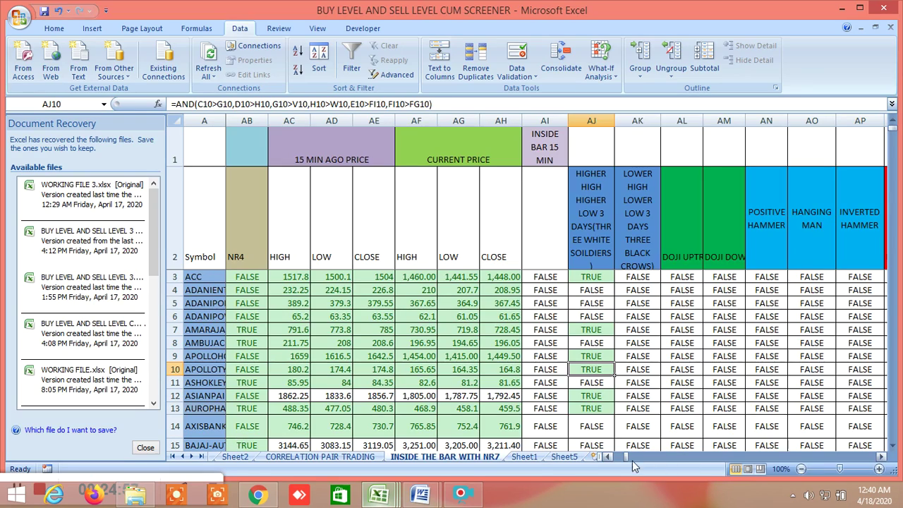
drag(626, 457, 624, 453)
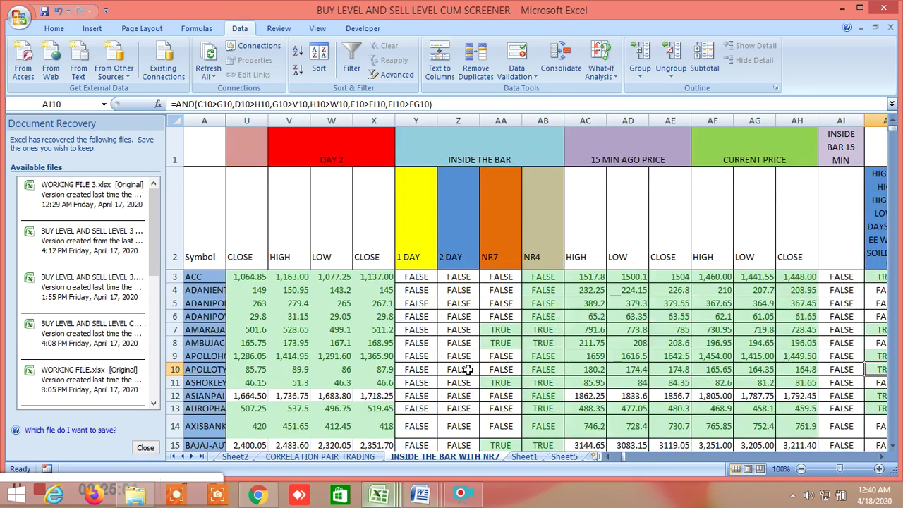
scroll(468, 369, down, 4)
click(431, 396)
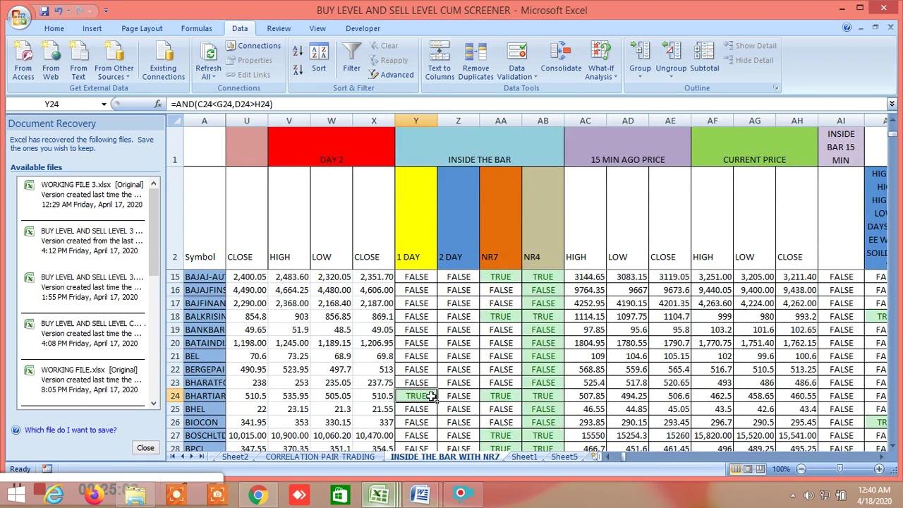
- Switch to TradingView in Chrome and hide both My Strategy indicators and the BT Indication indicator on the ACC chart
click(263, 488)
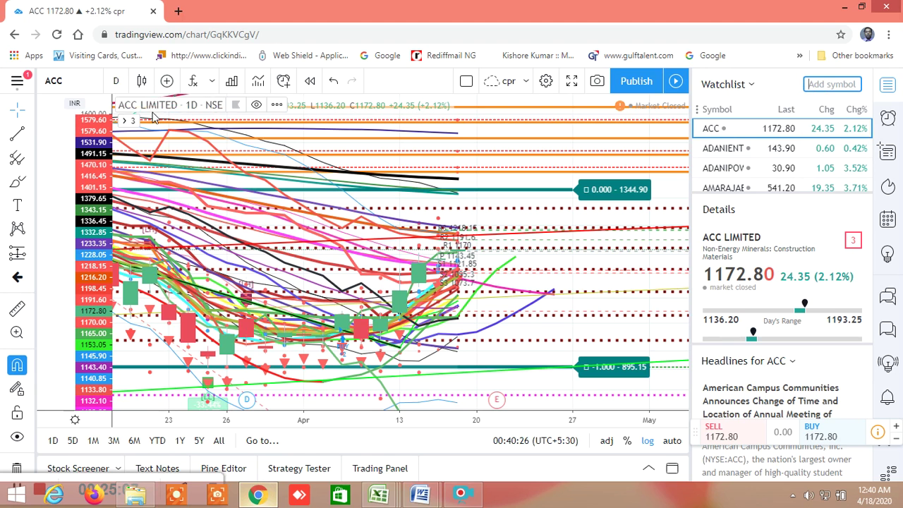
click(124, 120)
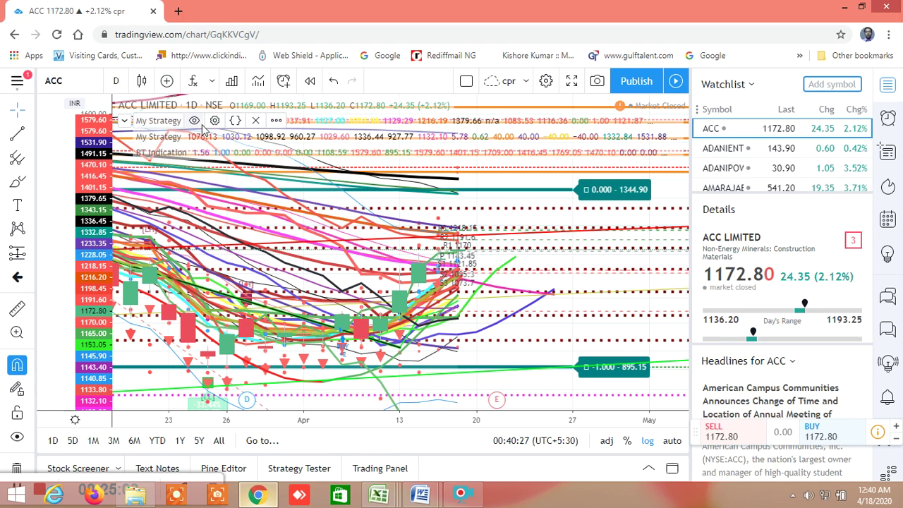
click(194, 122)
click(195, 136)
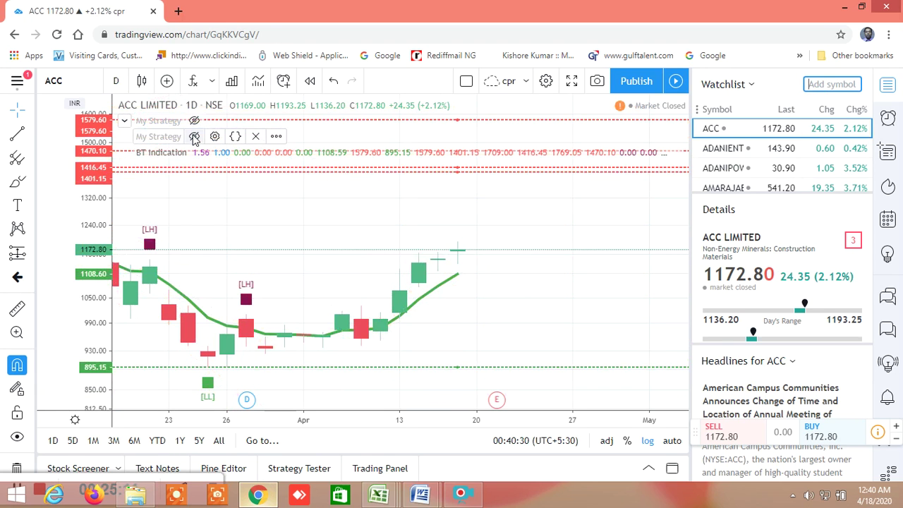
click(199, 154)
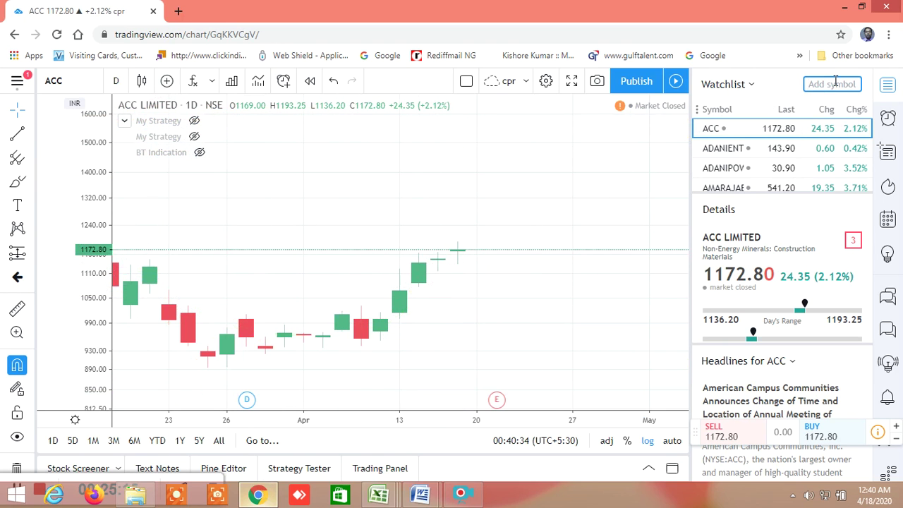
- Add the NSE stock BHARTIARTL to the watchlist and open its daily chart to check the inside bar
text(B)
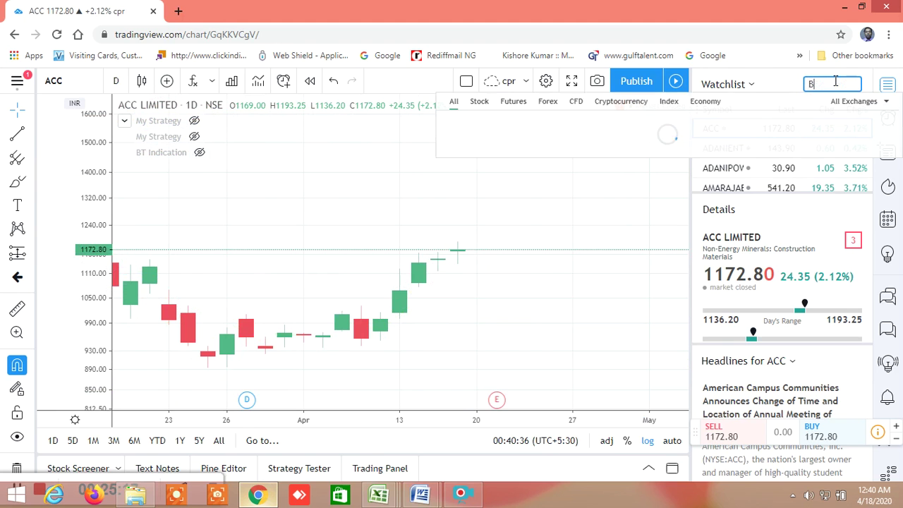
text(HARTIA)
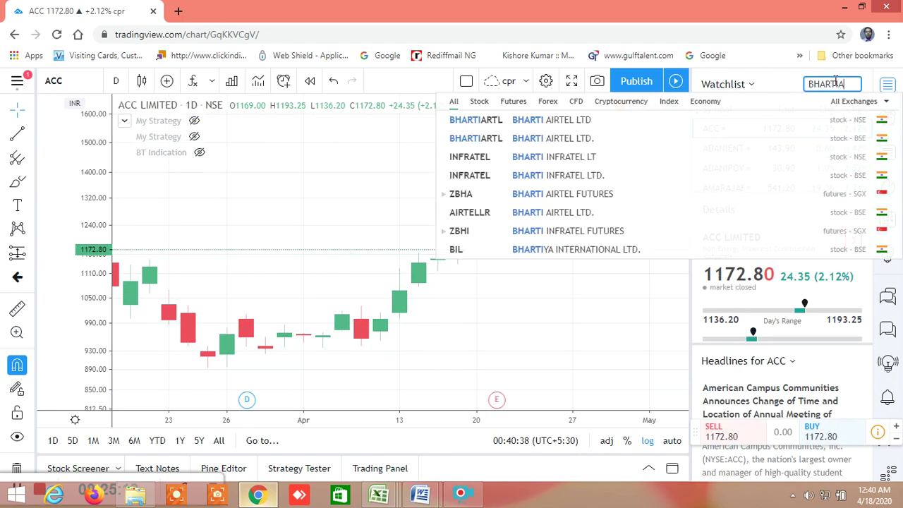
text(RTL)
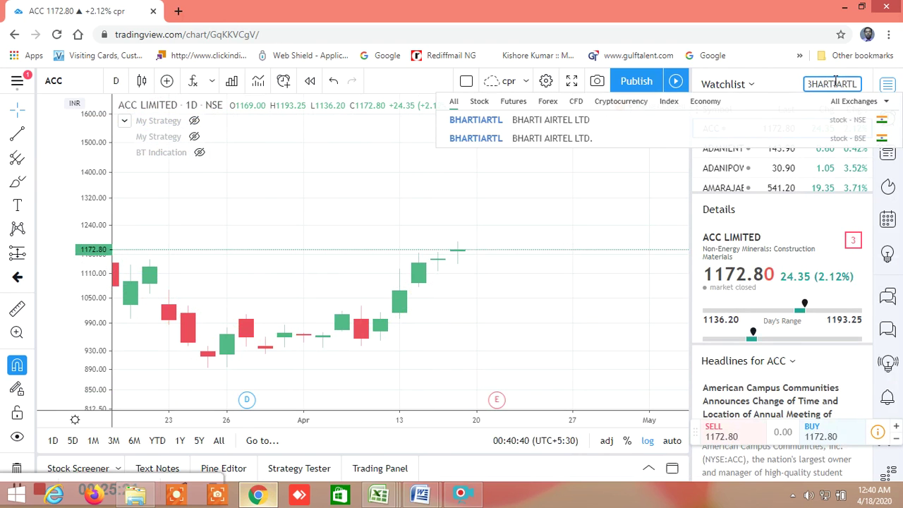
click(557, 120)
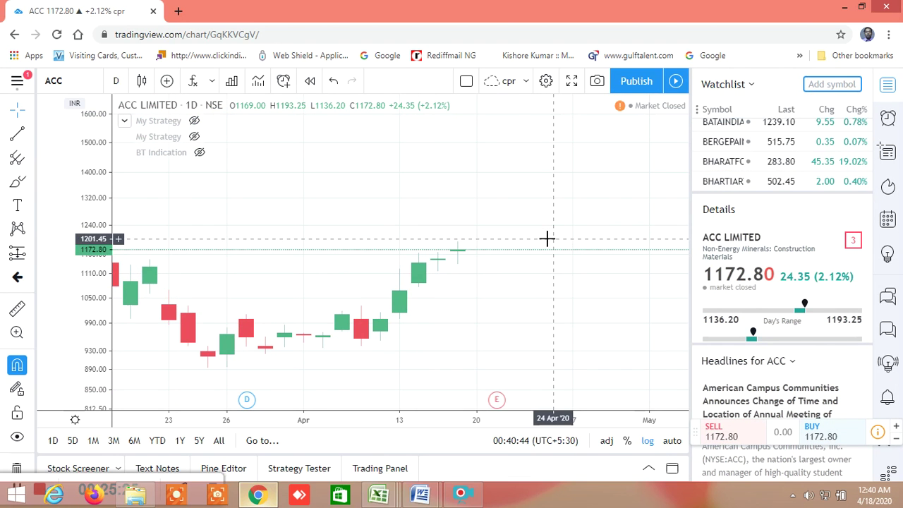
click(749, 182)
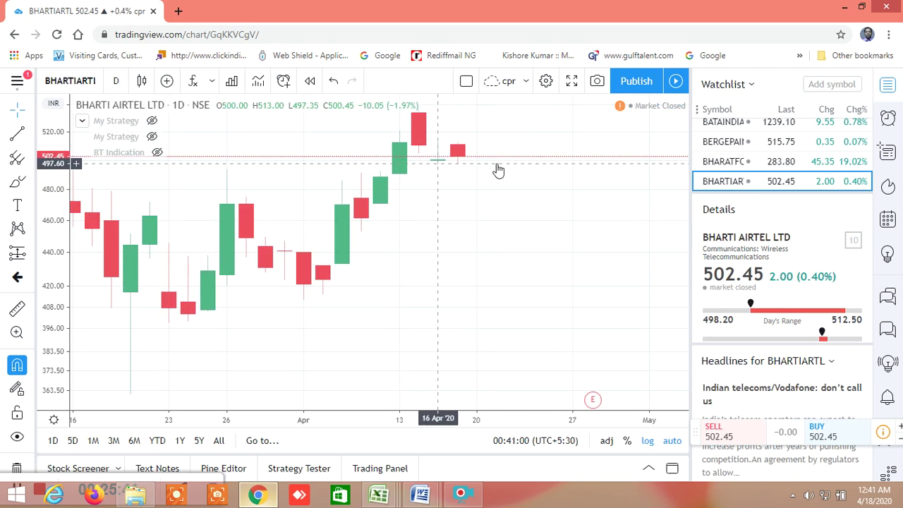
- Recheck the inside-bar and NR7 results in the screener workbook, and open the BAJAJ_AUTO chart from the TradingView watchlist in Chrome
mouse_move(379, 493)
click(266, 435)
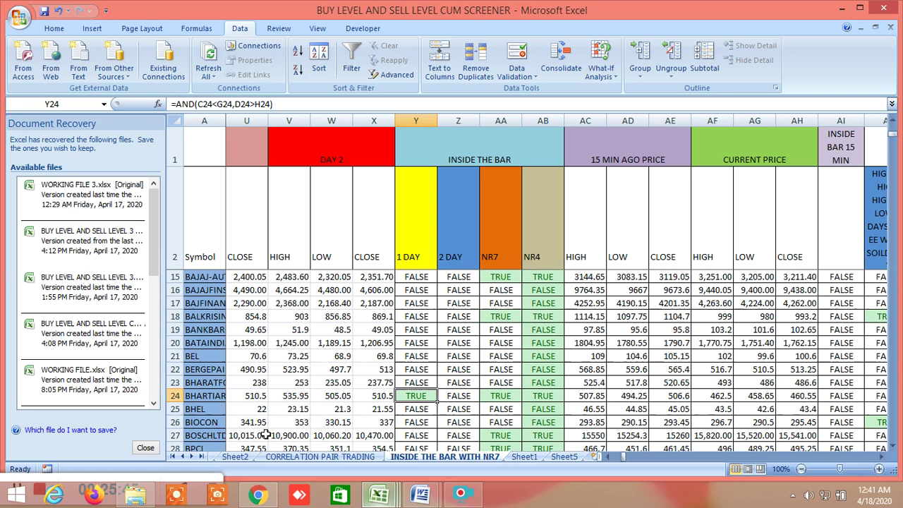
mouse_move(258, 493)
click(251, 423)
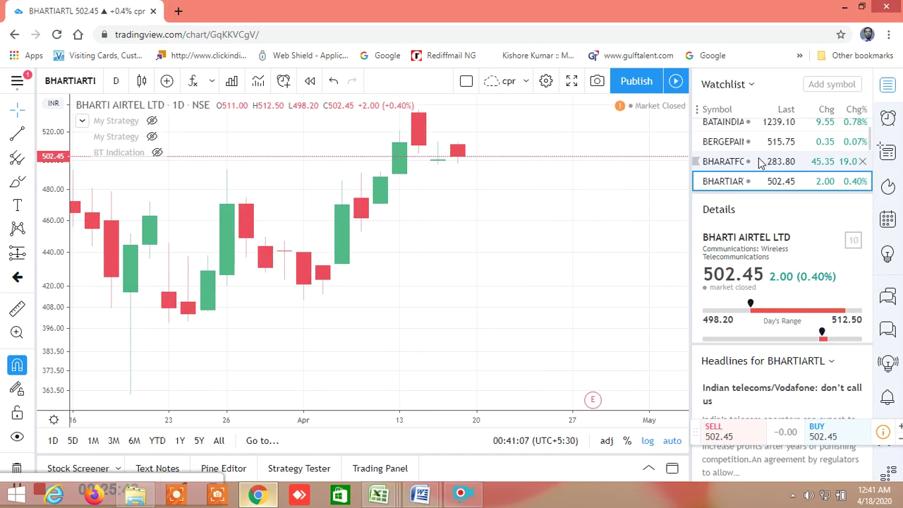
scroll(759, 164, up, 1)
scroll(759, 164, up, 1)
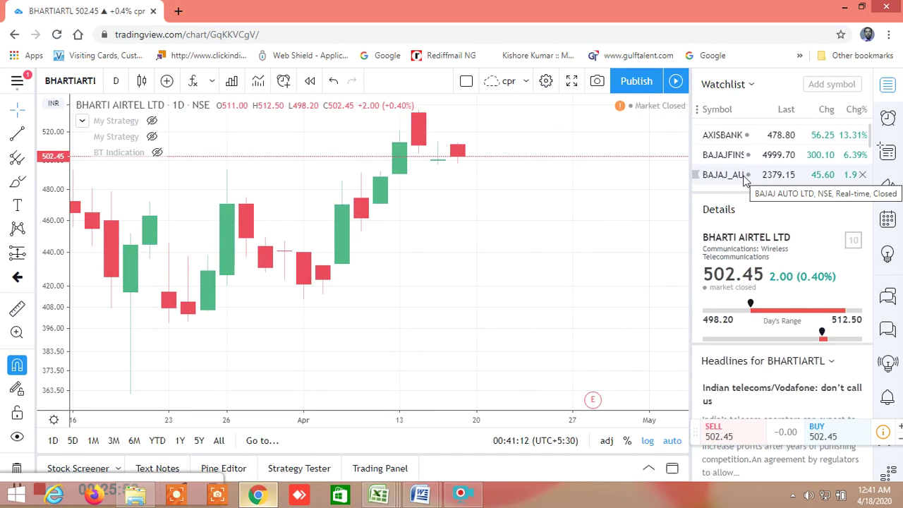
click(744, 177)
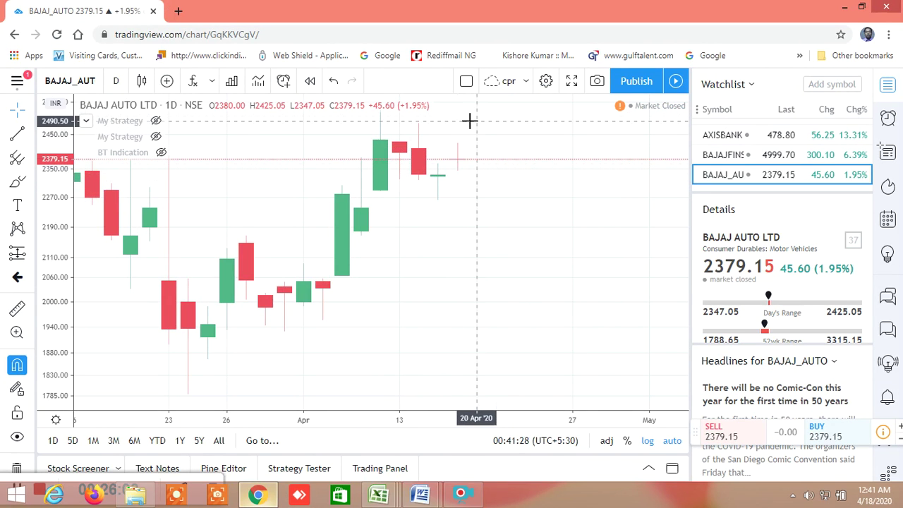
- Switch back to the BUY LEVEL AND SELL LEVEL CUM SCREENER workbook and review its candlestick pattern columns, starting from three white soldiers
click(379, 494)
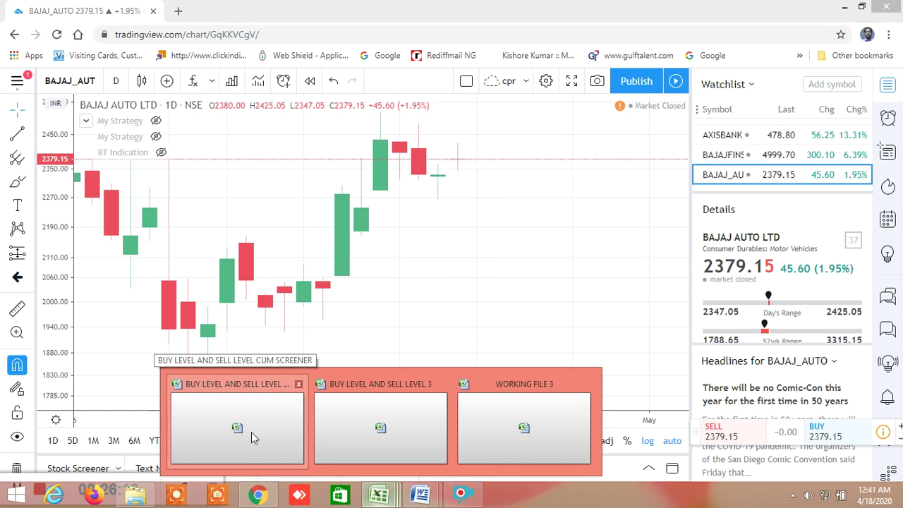
click(253, 431)
scroll(724, 368, up, 4)
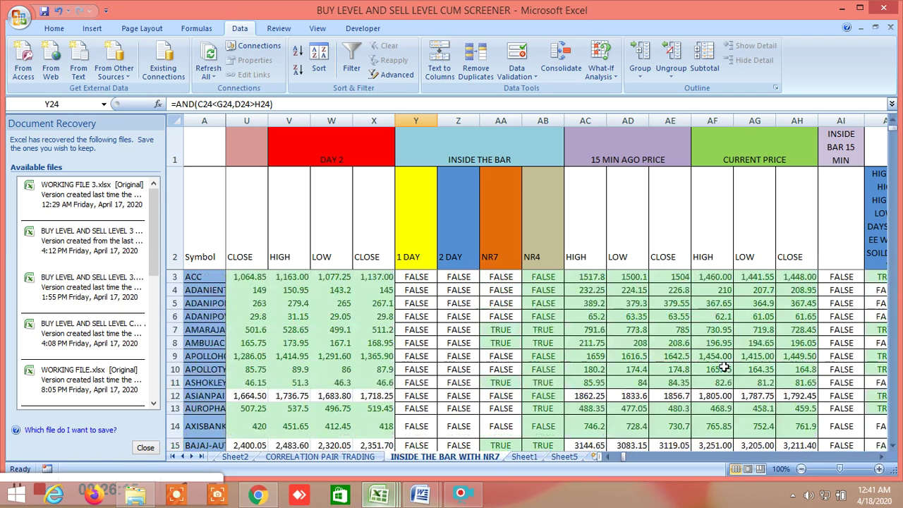
click(881, 456)
click(882, 456)
click(882, 457)
click(882, 456)
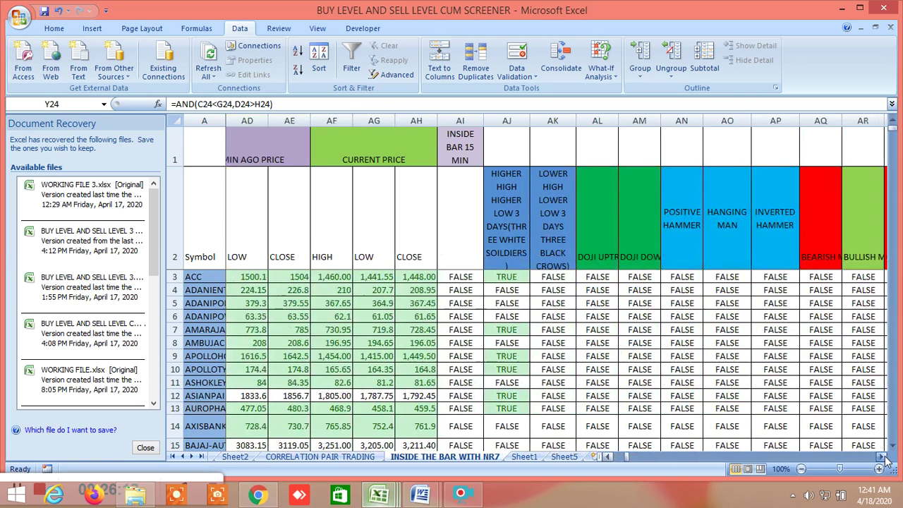
click(882, 456)
scroll(736, 361, down, 5)
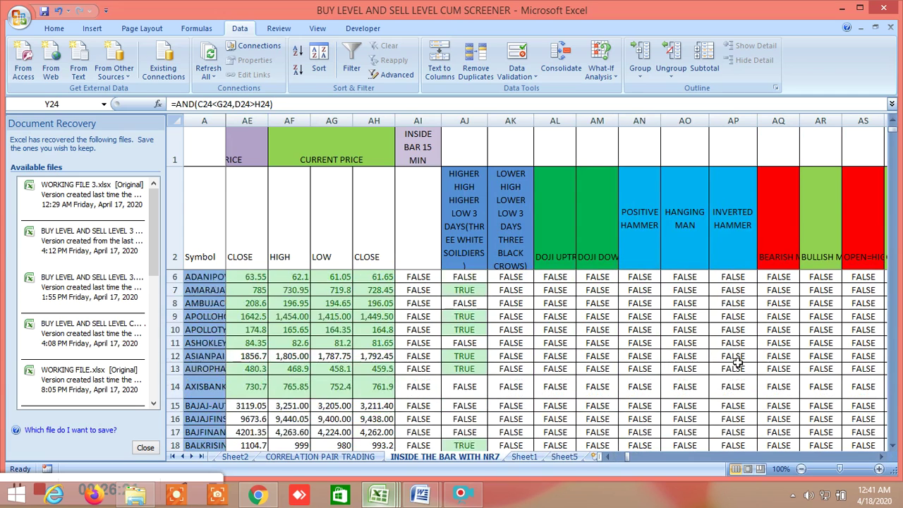
scroll(737, 362, up, 5)
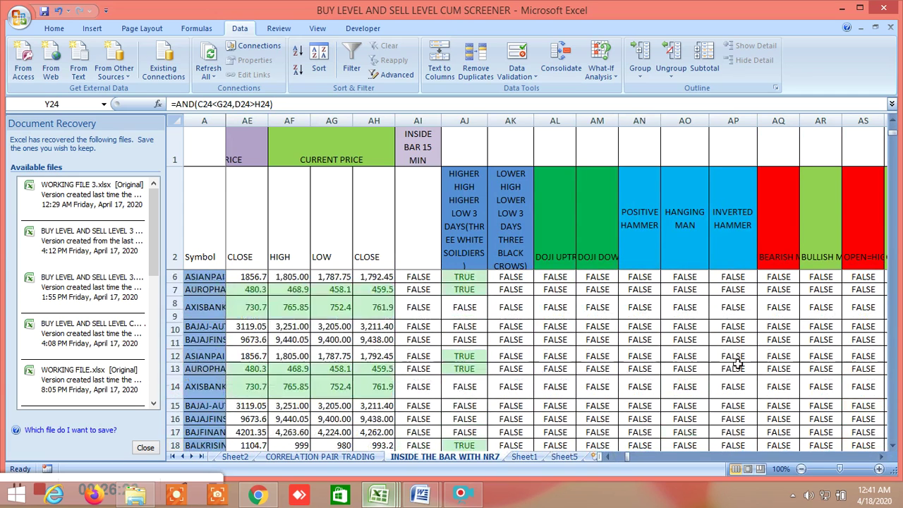
- Locate BOSCHLTD's match in the HANGING MAN column and show the formula in cell AO27 in edit mode
scroll(736, 361, down, 6)
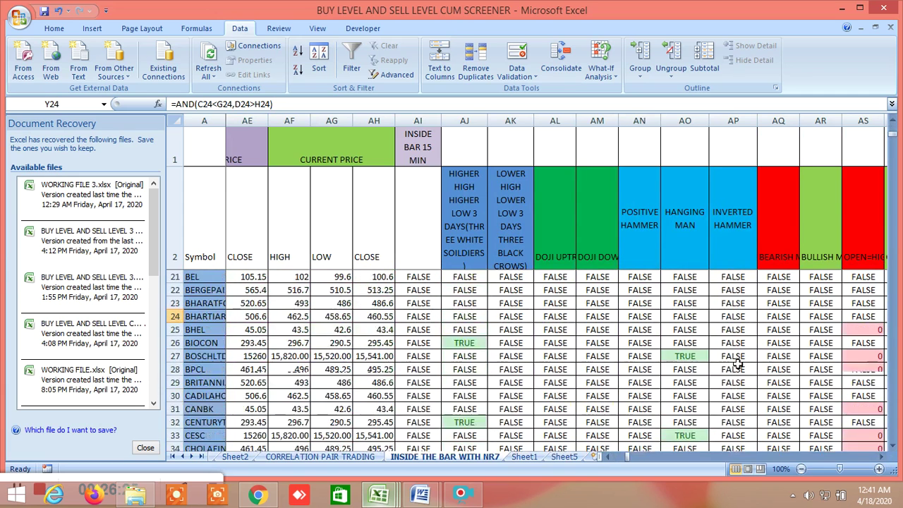
click(687, 357)
key(F2)
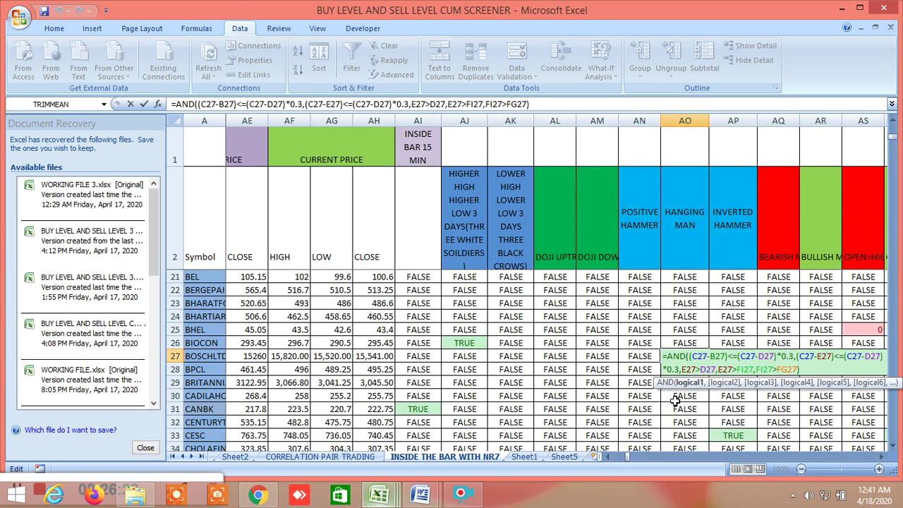
- Undo the stray AM29 reference in the AO27 hanging man formula and close the cell's edit mode
click(591, 385)
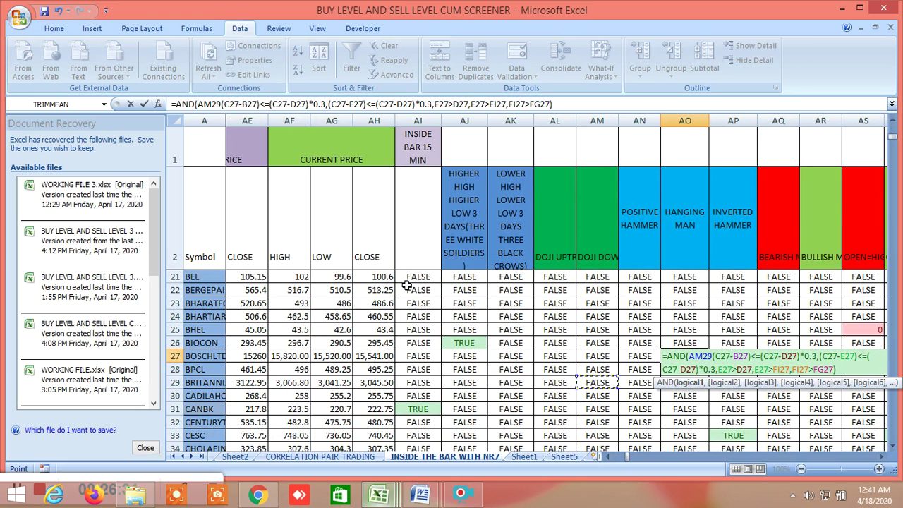
click(58, 11)
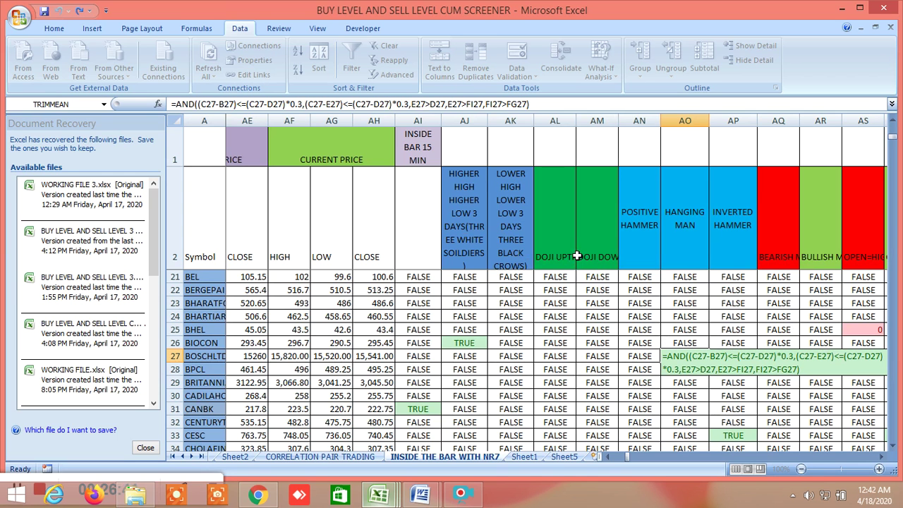
key(Return)
scroll(713, 366, down, 2)
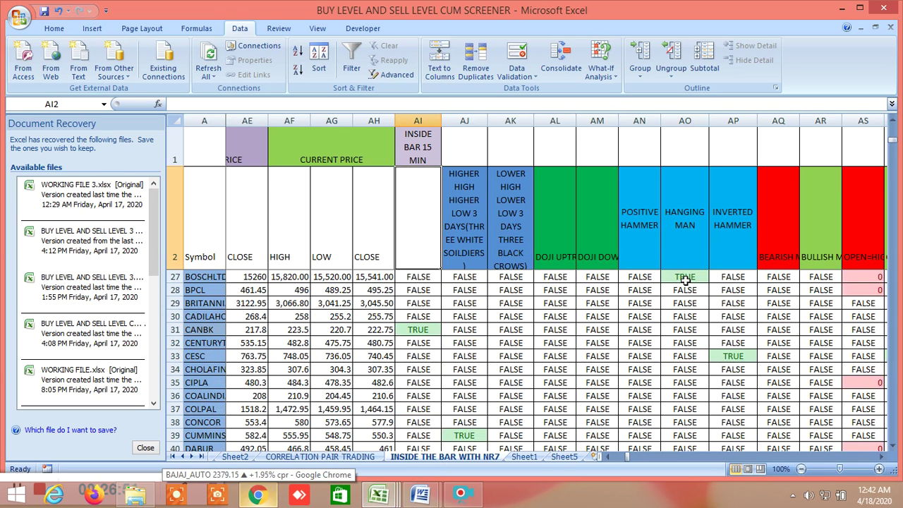
- Switch to TradingView in Chrome, add the NSE stock BOSCHLTD to the watchlist and open its daily chart
click(255, 494)
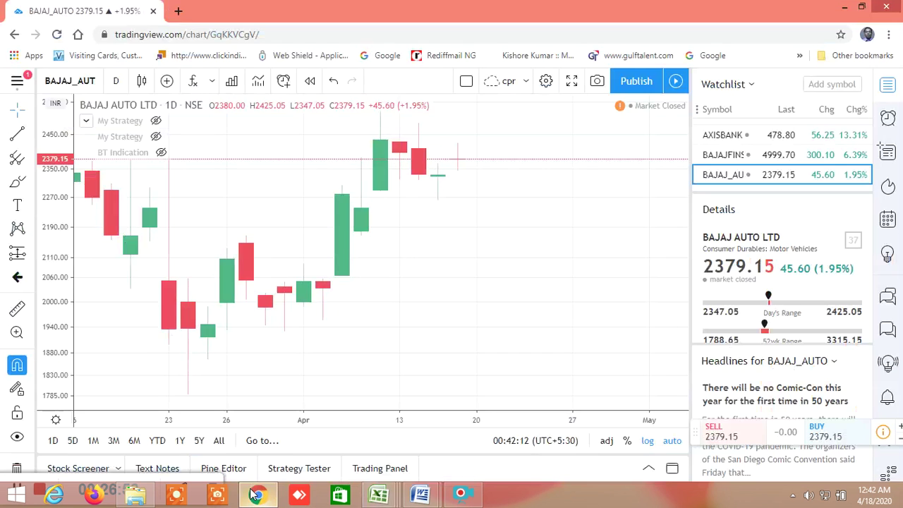
click(825, 86)
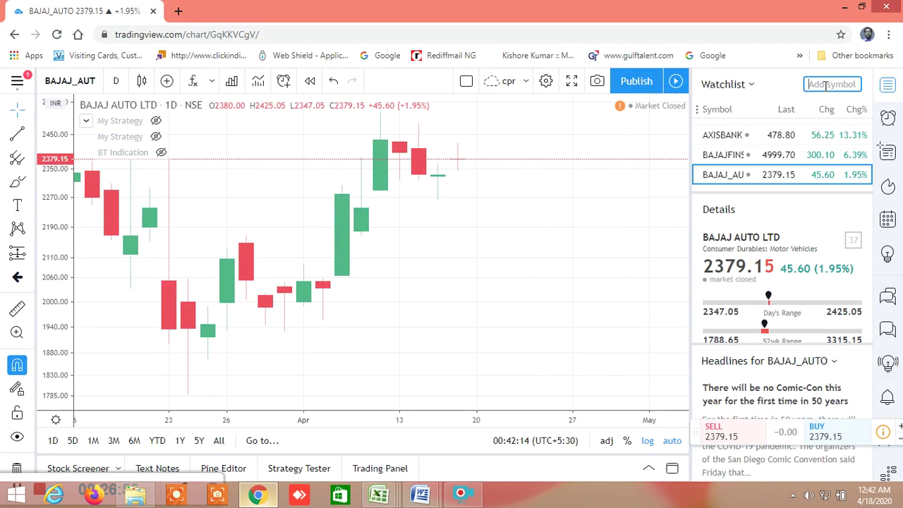
text(BOS)
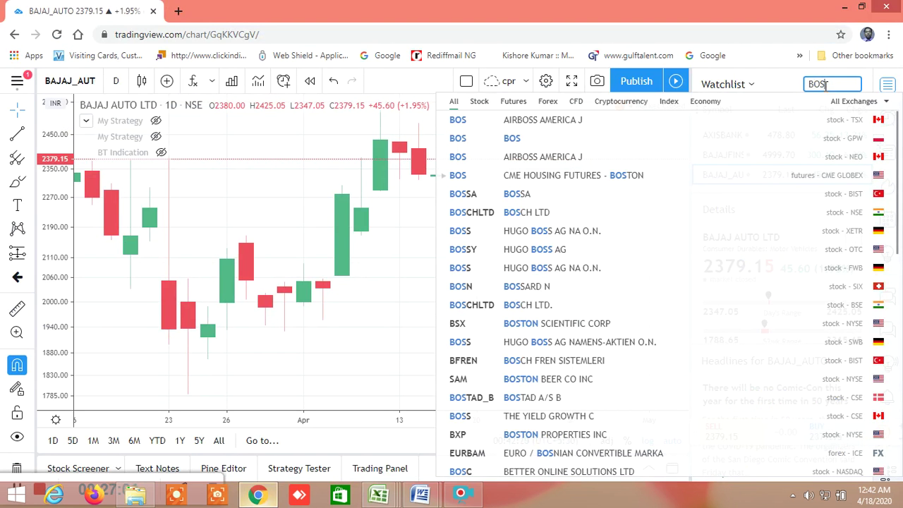
text(CH)
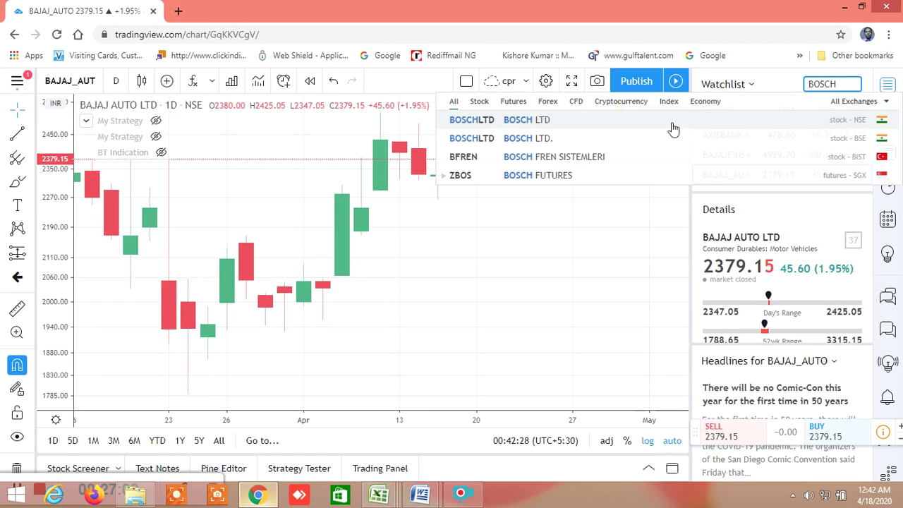
key(Escape)
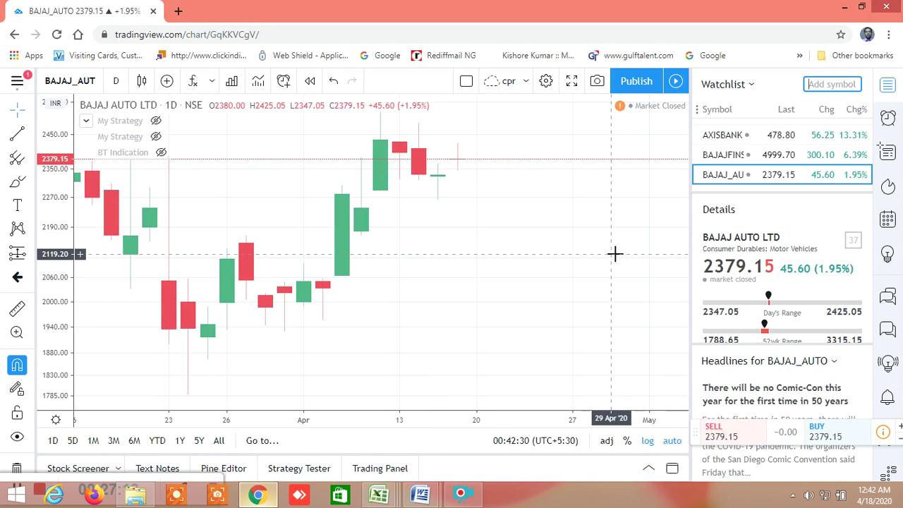
scroll(719, 191, down, 5)
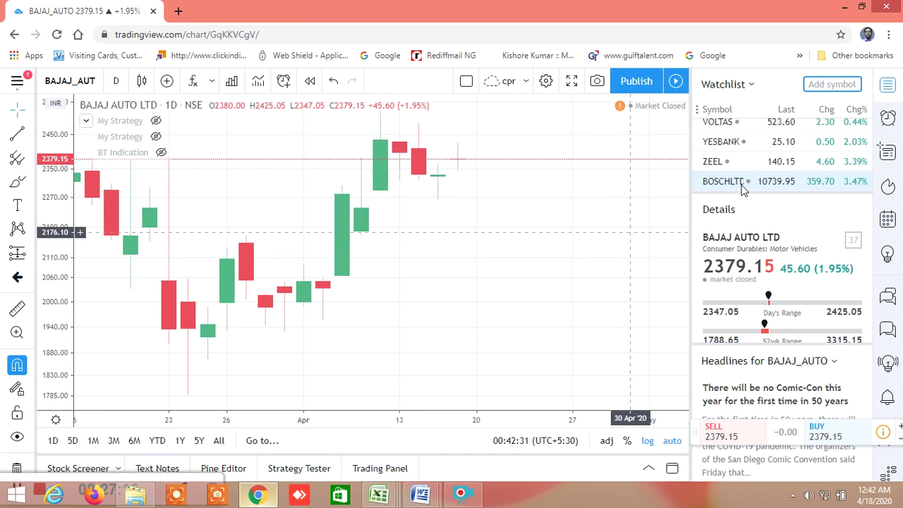
click(732, 185)
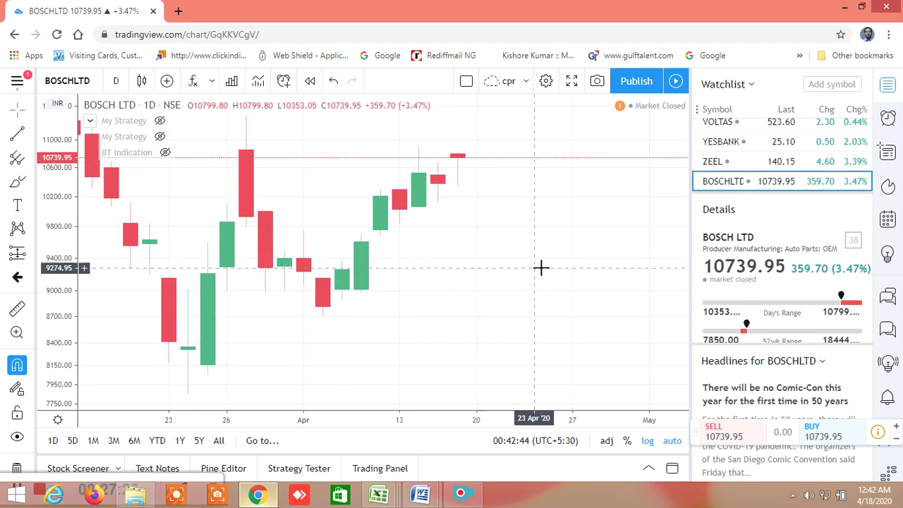
- Return to the screener workbook and inspect CESC's INVERTED HAMMER formula in cell AP33, leaving it unedited
click(386, 500)
click(220, 437)
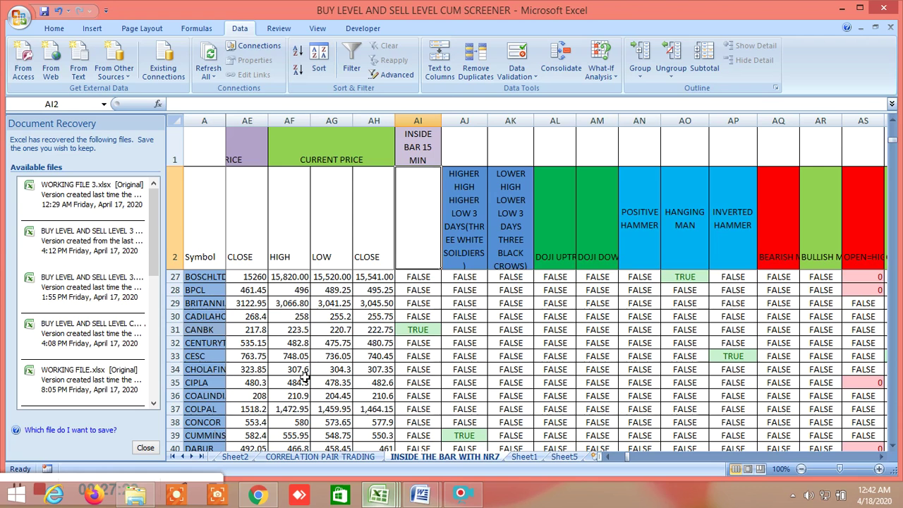
scroll(736, 326, down, 1)
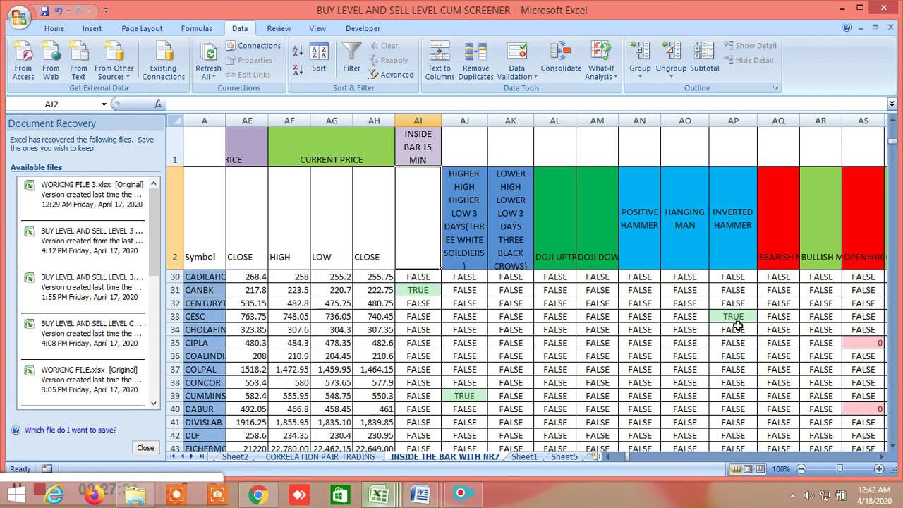
double_click(737, 317)
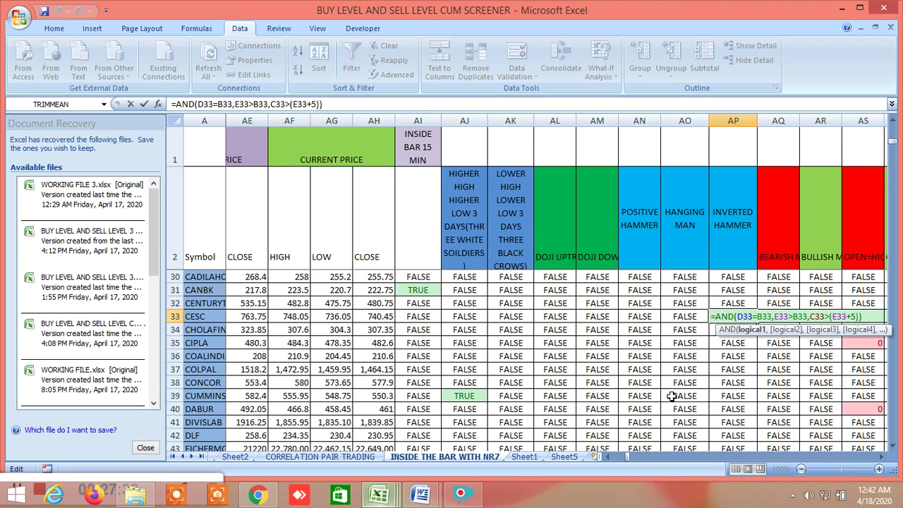
key(Return)
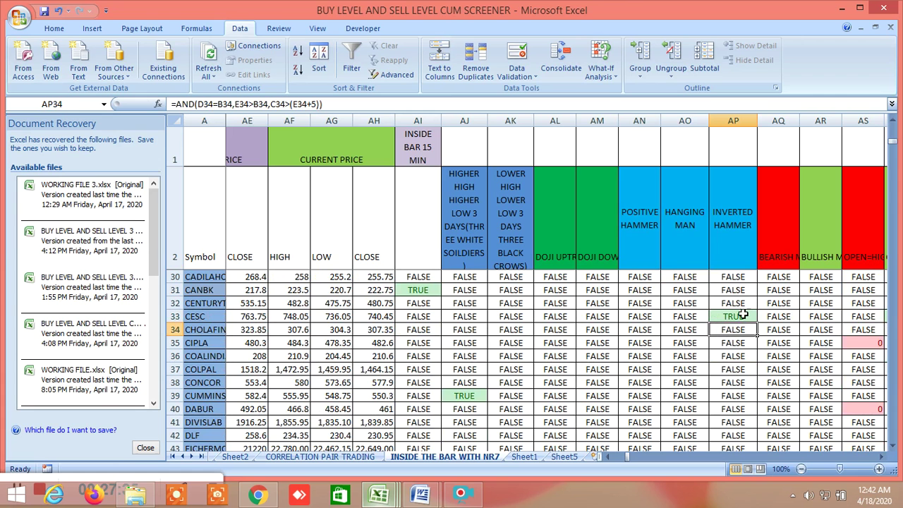
click(741, 317)
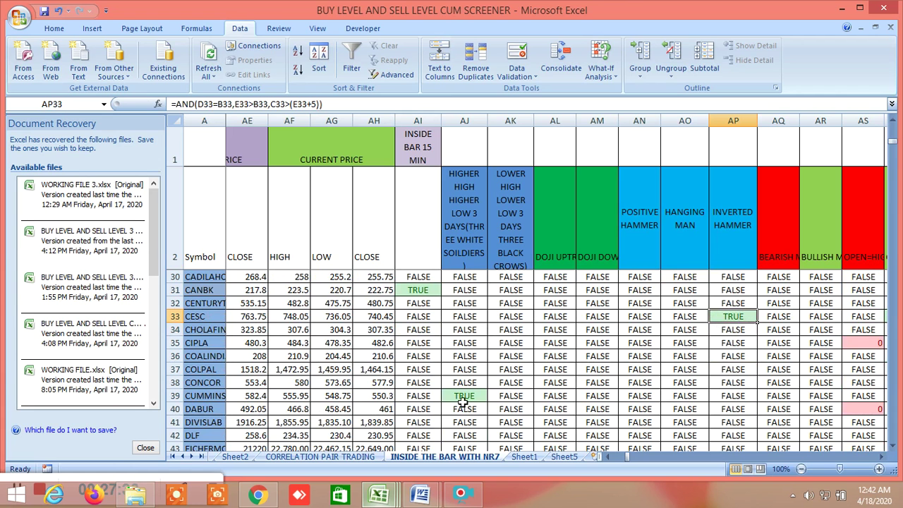
- Switch to TradingView in Chrome and look through the watchlist for CESC
click(260, 495)
scroll(759, 161, up, 10)
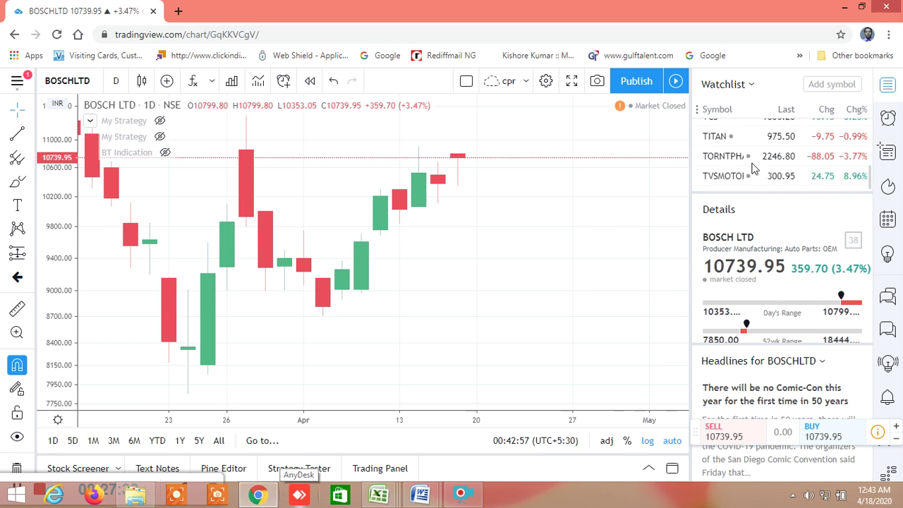
scroll(752, 167, up, 6)
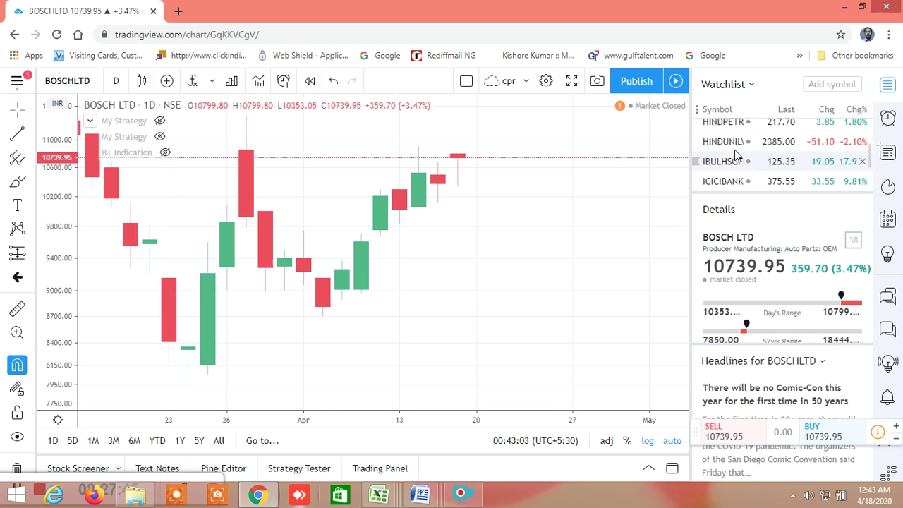
scroll(735, 152, up, 5)
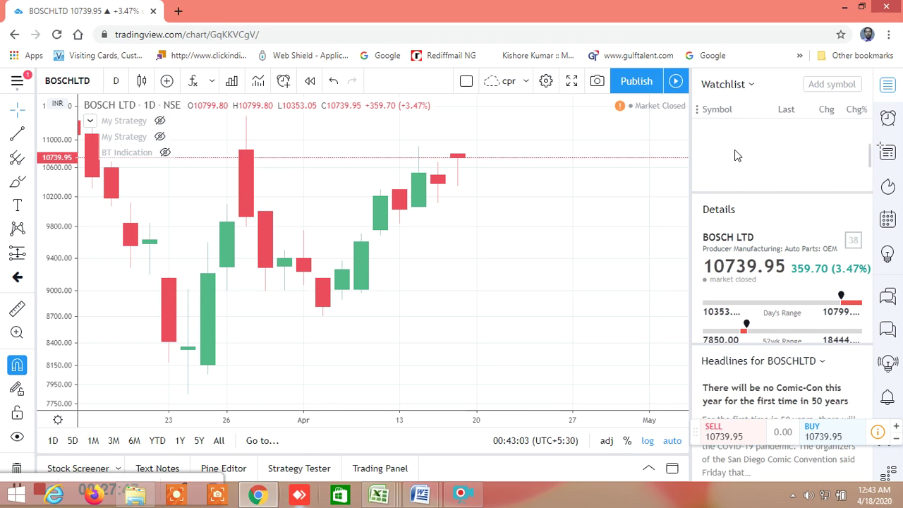
scroll(739, 161, up, 2)
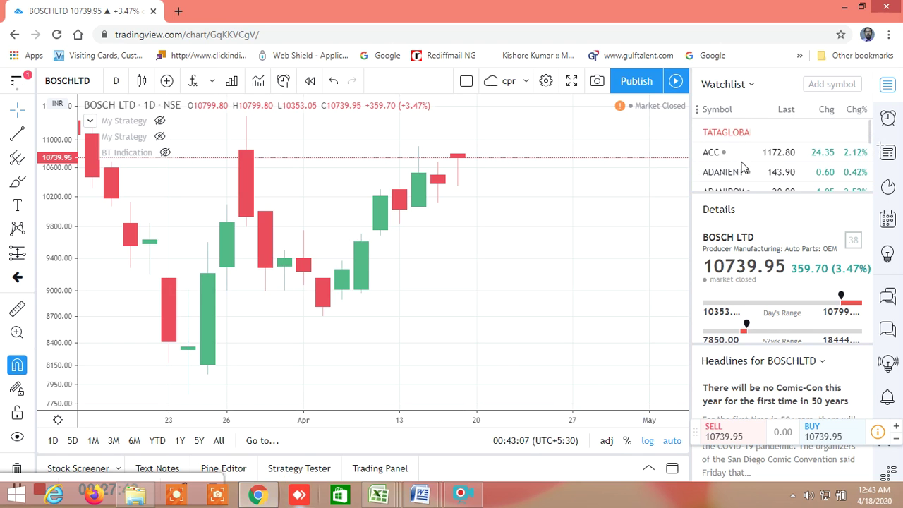
scroll(742, 167, down, 3)
scroll(742, 168, down, 2)
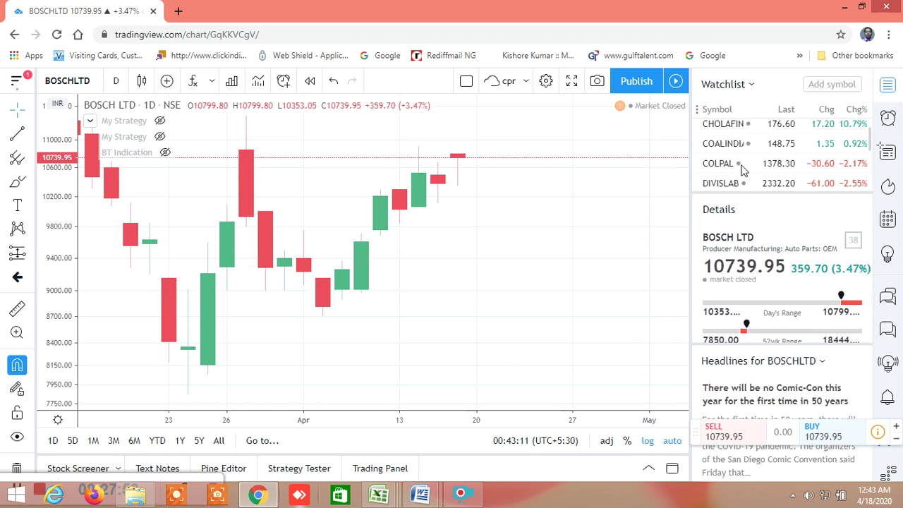
- Add the NSE stock CESC to the watchlist and open its daily chart
click(829, 84)
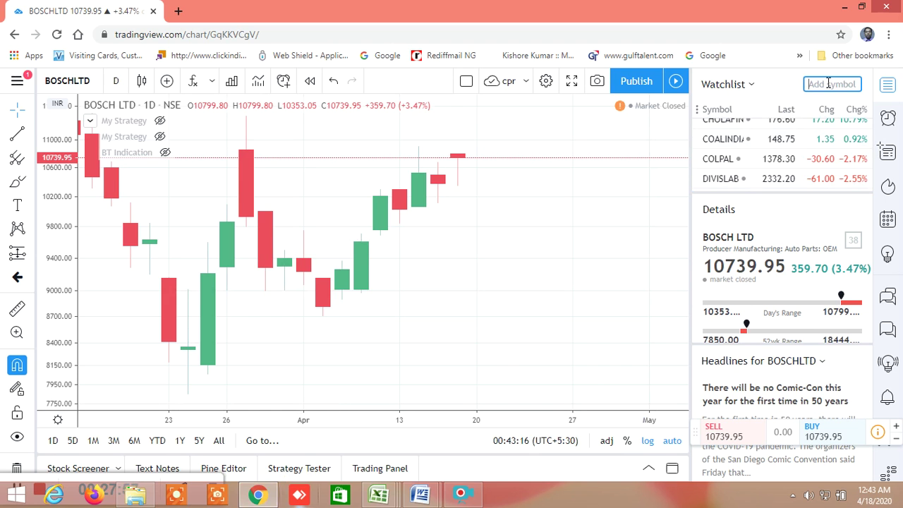
text(CES)
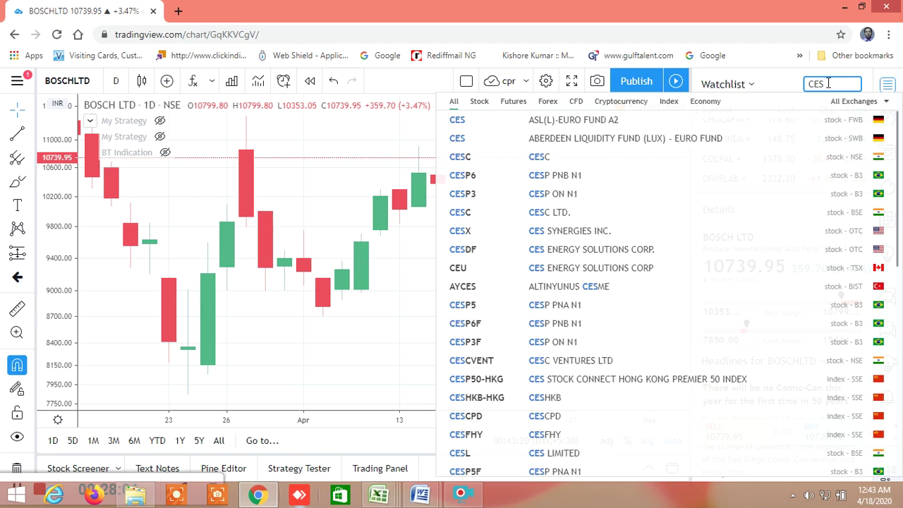
text(C)
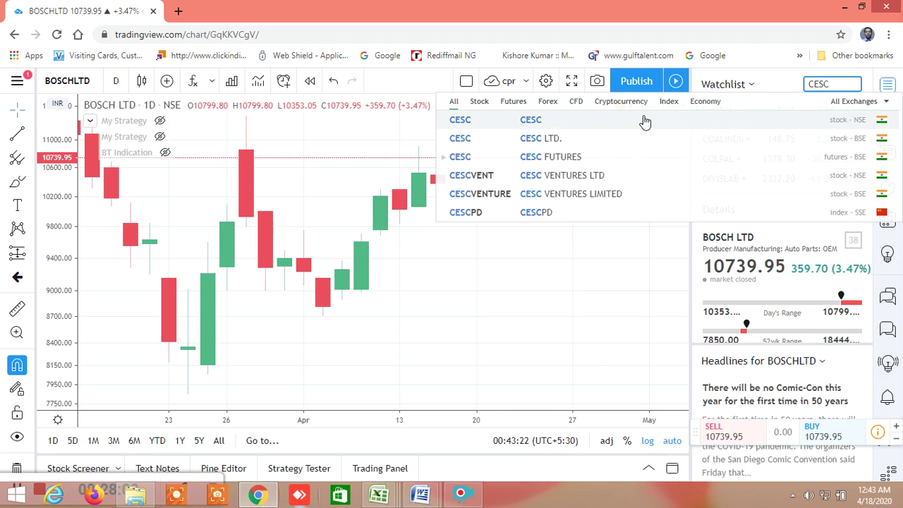
click(645, 122)
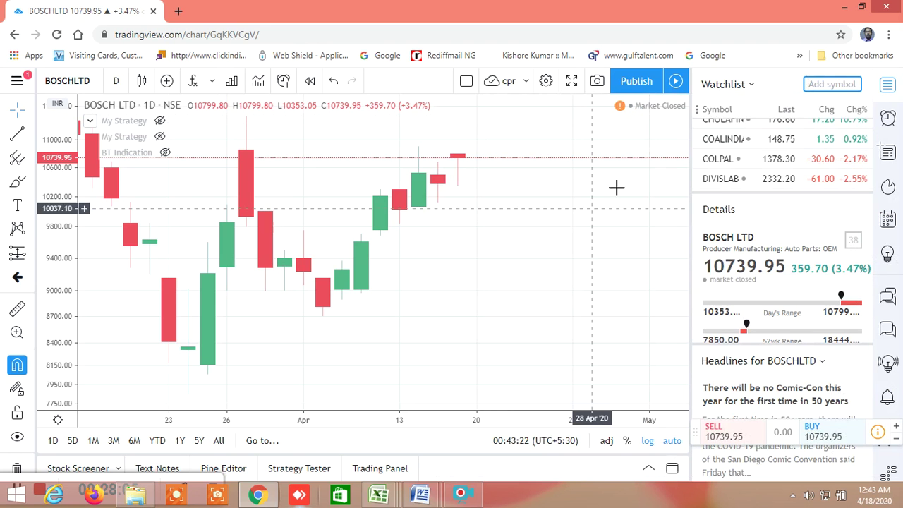
scroll(724, 176, down, 10)
click(725, 183)
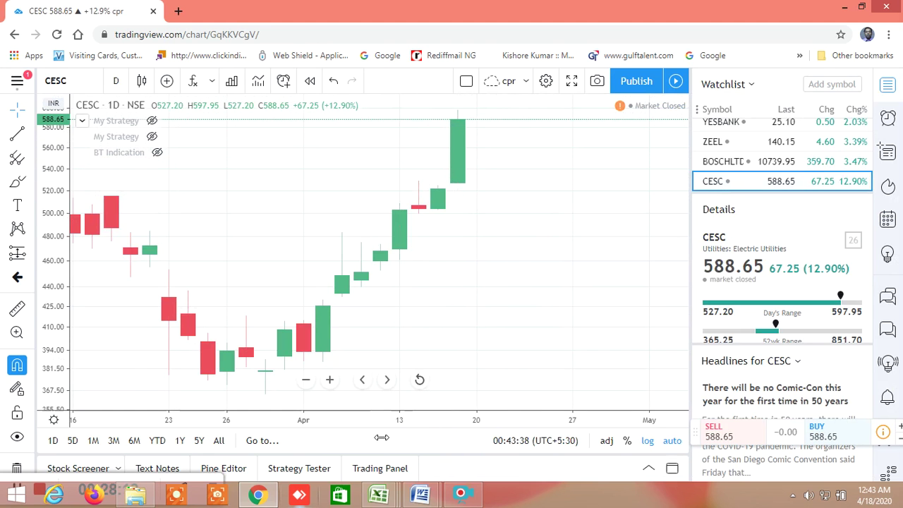
- Return to the screener workbook and inspect the HANGING MAN formulas for the stocks in rows 56, 58 and 59
click(265, 439)
mouse_move(379, 493)
click(261, 432)
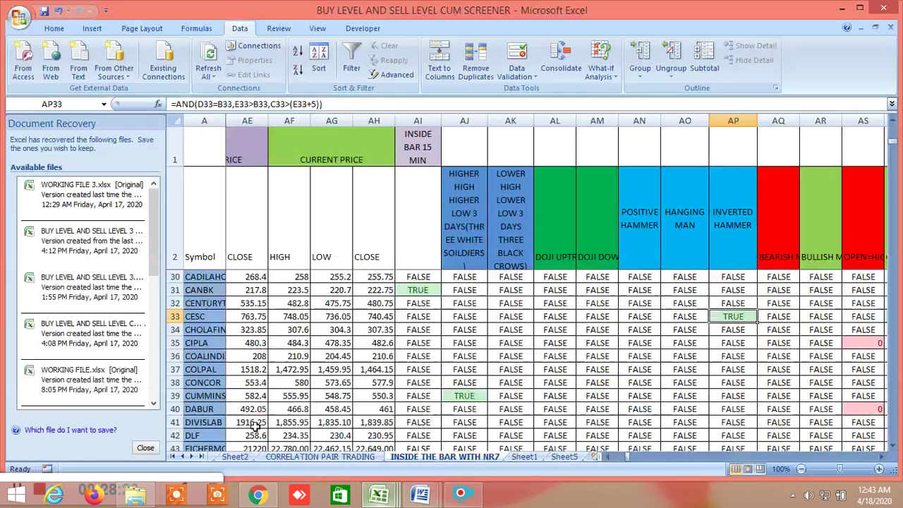
scroll(767, 369, down, 8)
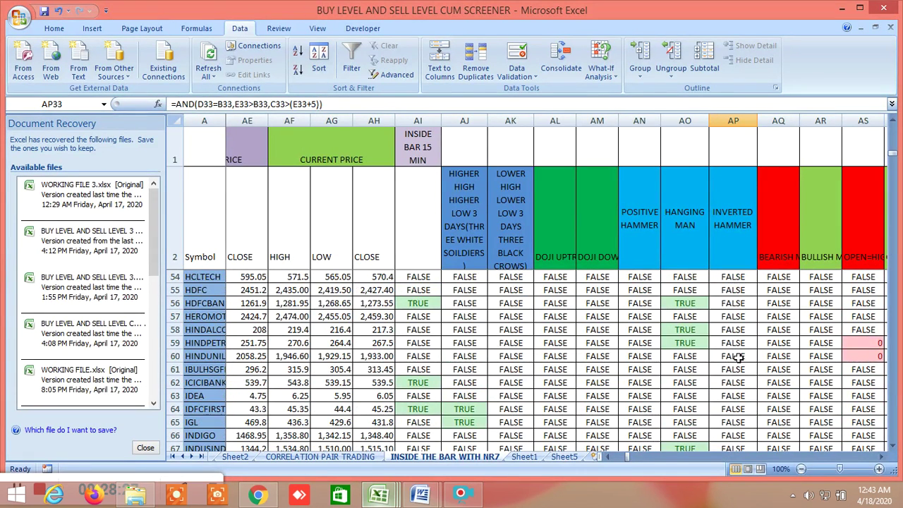
scroll(737, 360, down, 1)
scroll(696, 337, up, 2)
click(695, 342)
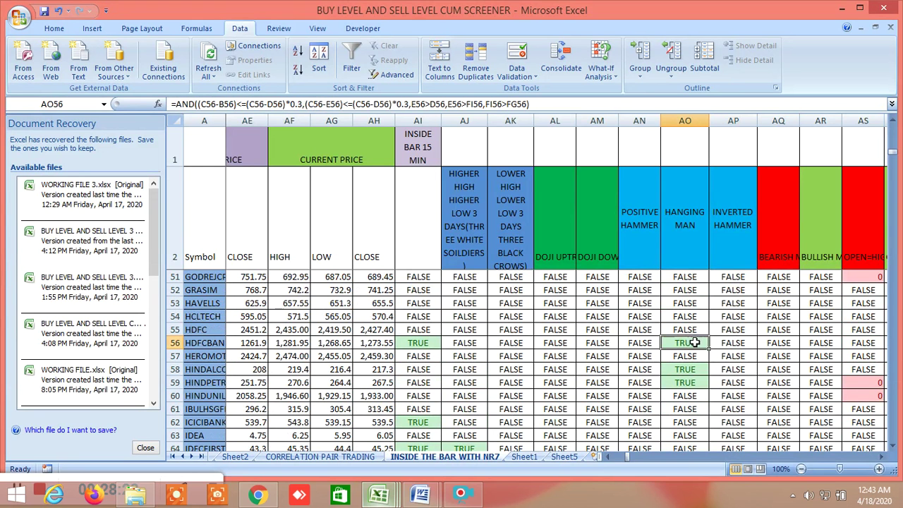
click(691, 368)
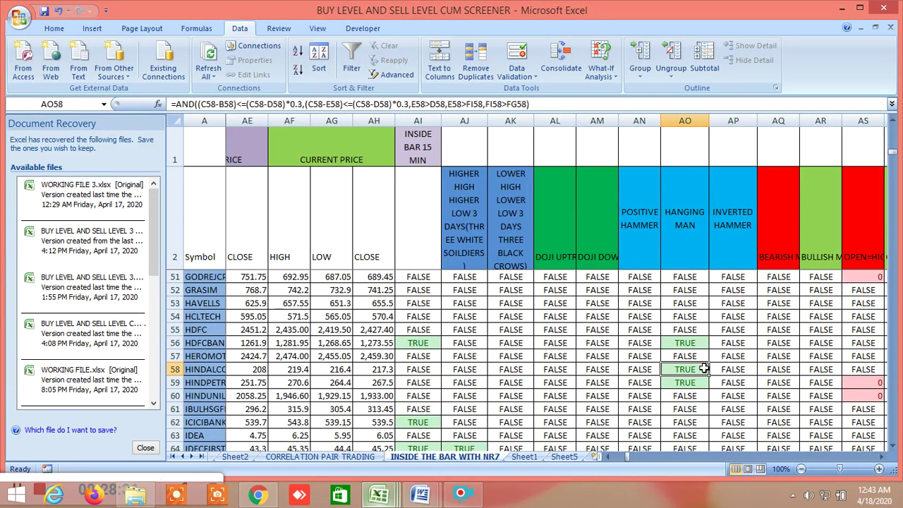
double_click(695, 383)
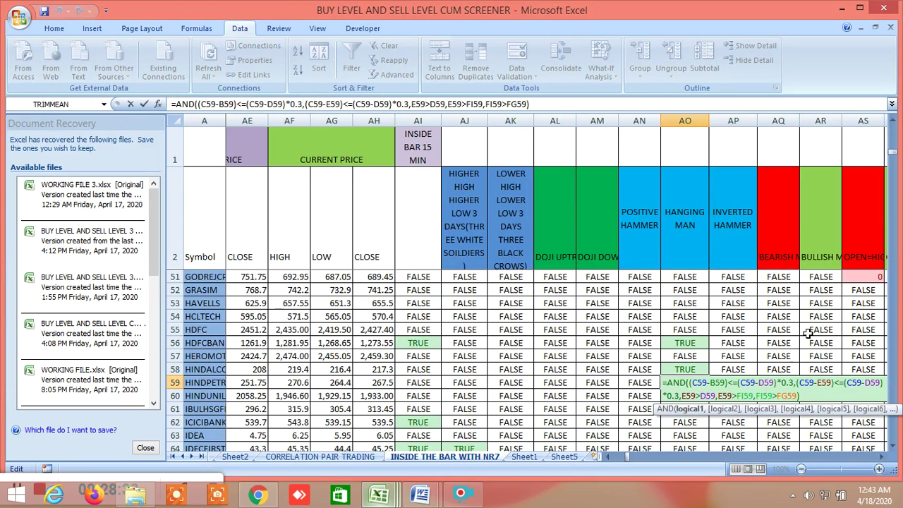
key(Return)
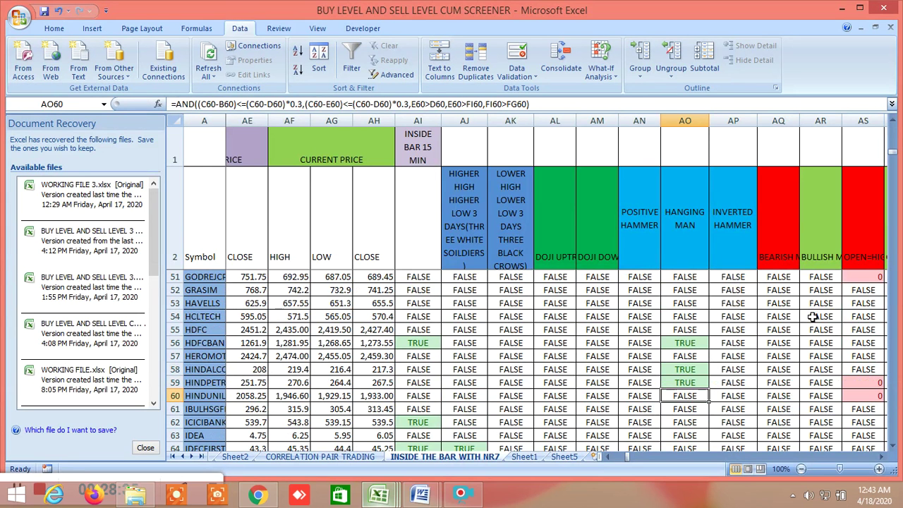
- Review the MASTER long and short signal columns and show HCLTECH's MASTER3.5 LONG formula in cell AZ54
click(881, 457)
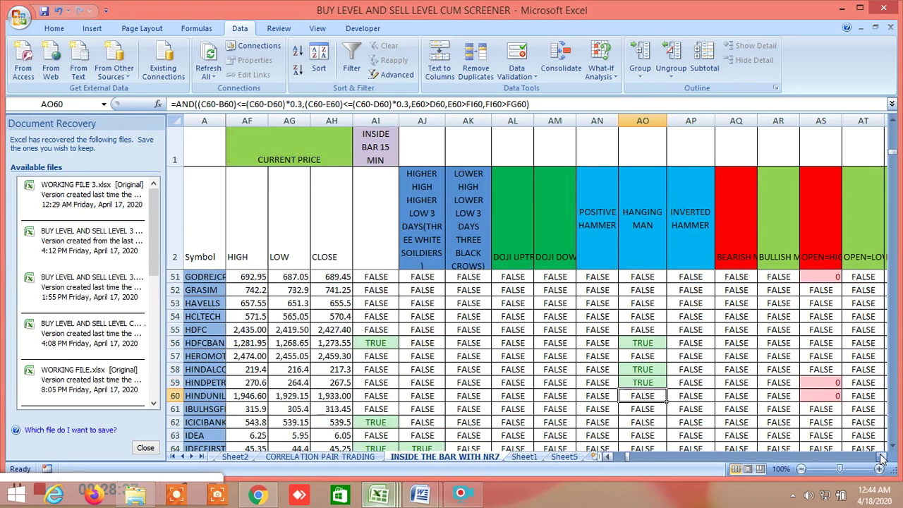
click(881, 457)
click(882, 457)
drag(882, 457, 882, 457)
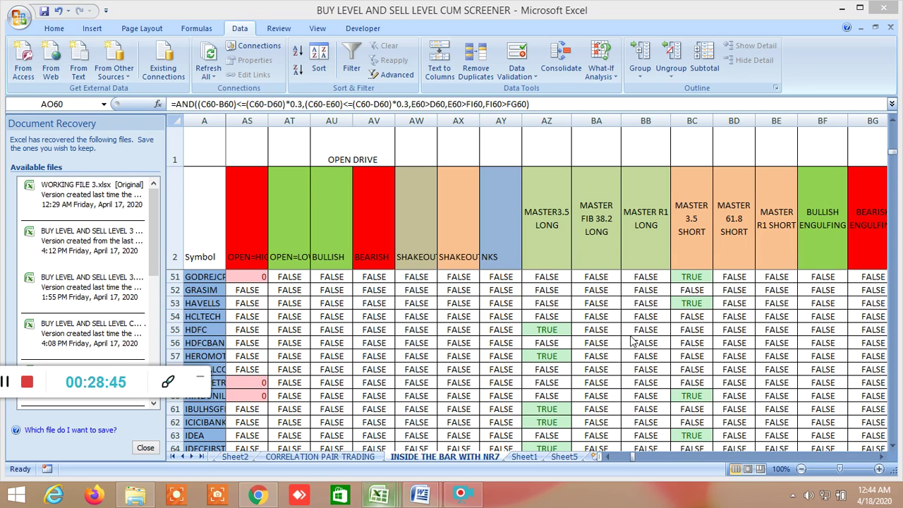
click(553, 315)
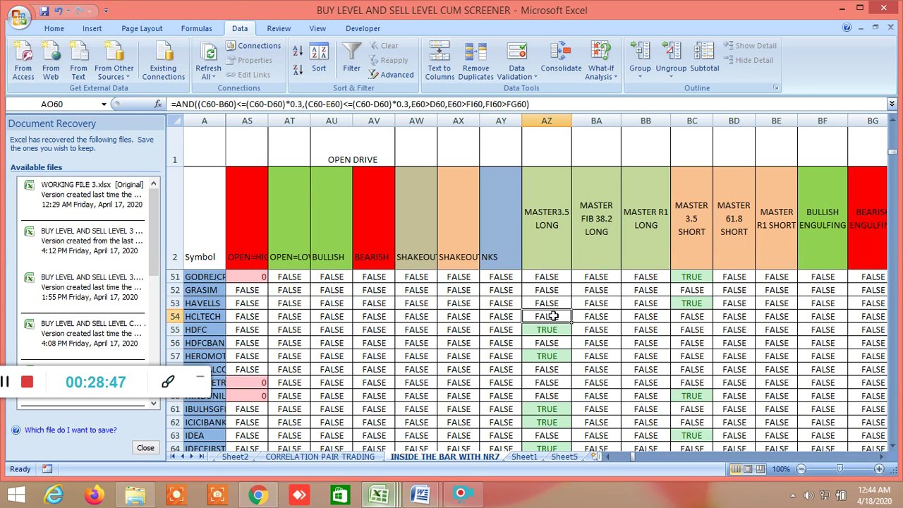
scroll(613, 333, down, 2)
scroll(613, 334, up, 1)
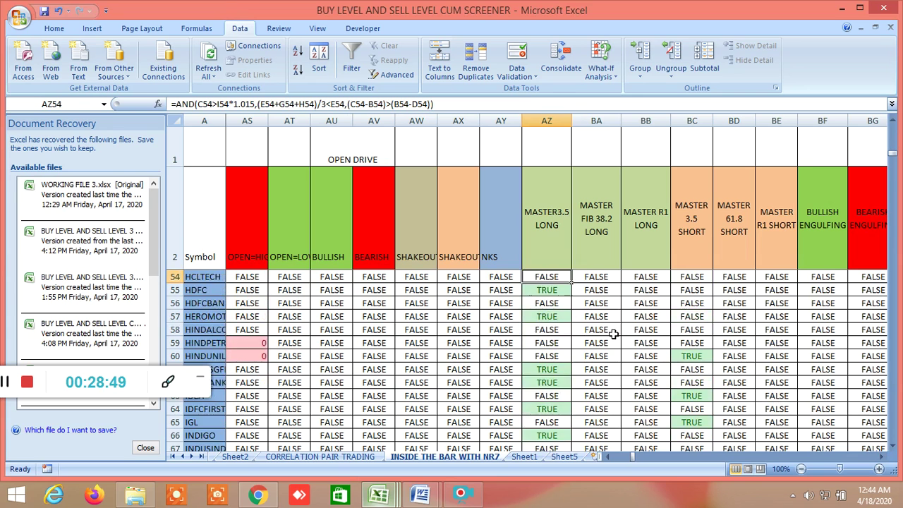
- Examine the MASTER3.5 LONG and MASTER 3.5 SHORT signals for the stocks from GODREJCP to MARUTI
scroll(614, 335, up, 1)
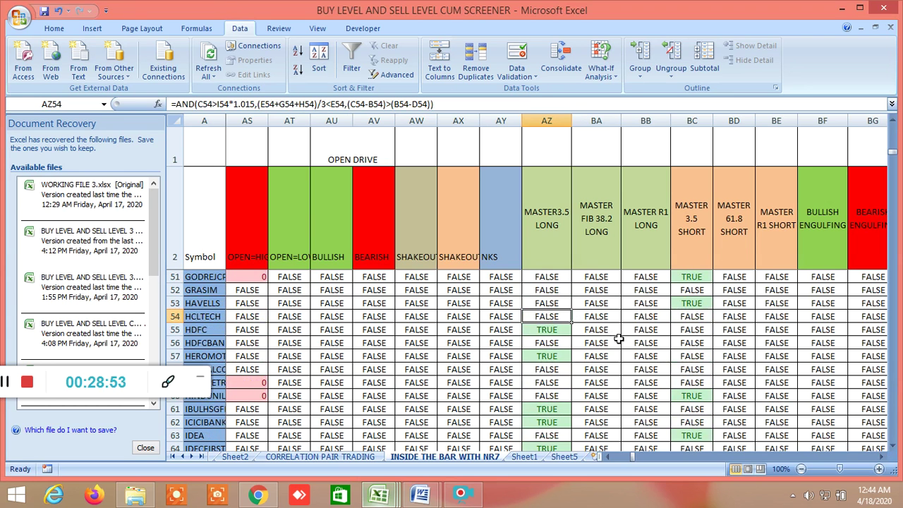
scroll(617, 339, down, 1)
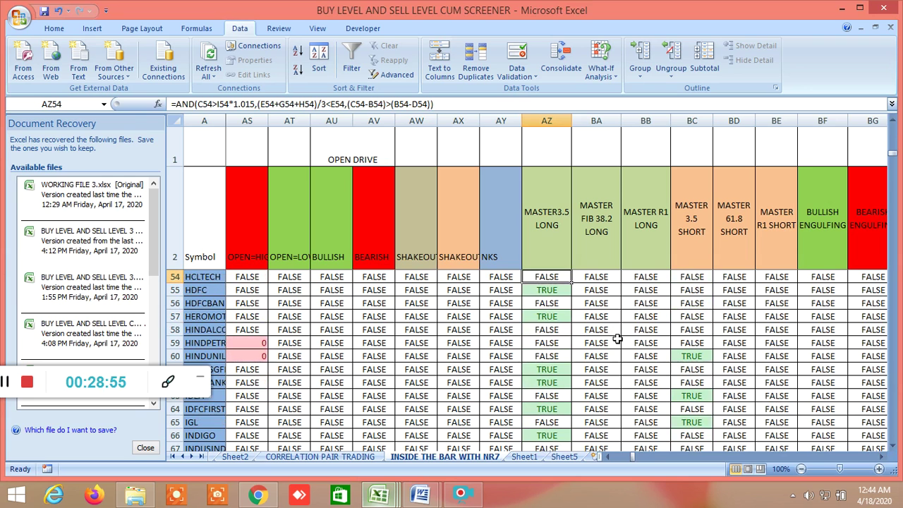
scroll(617, 339, down, 1)
scroll(618, 340, up, 2)
scroll(617, 340, down, 1)
scroll(609, 355, down, 2)
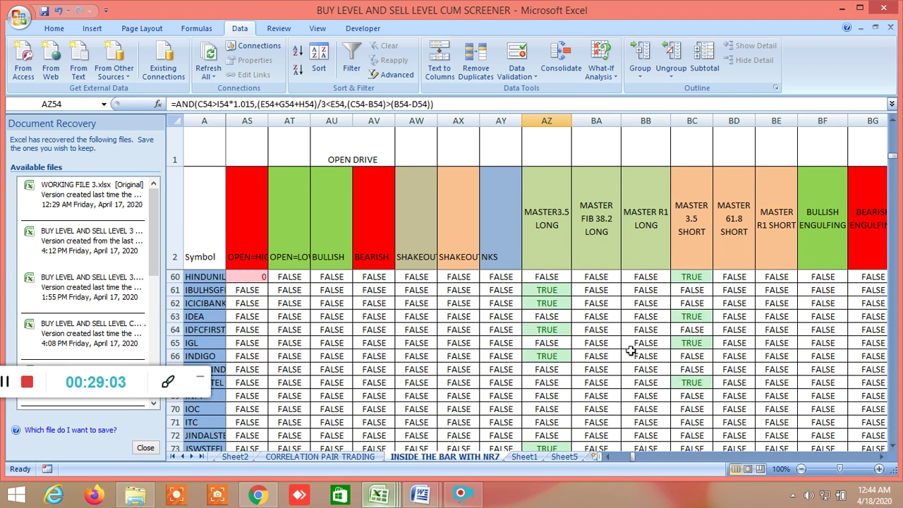
scroll(630, 351, down, 4)
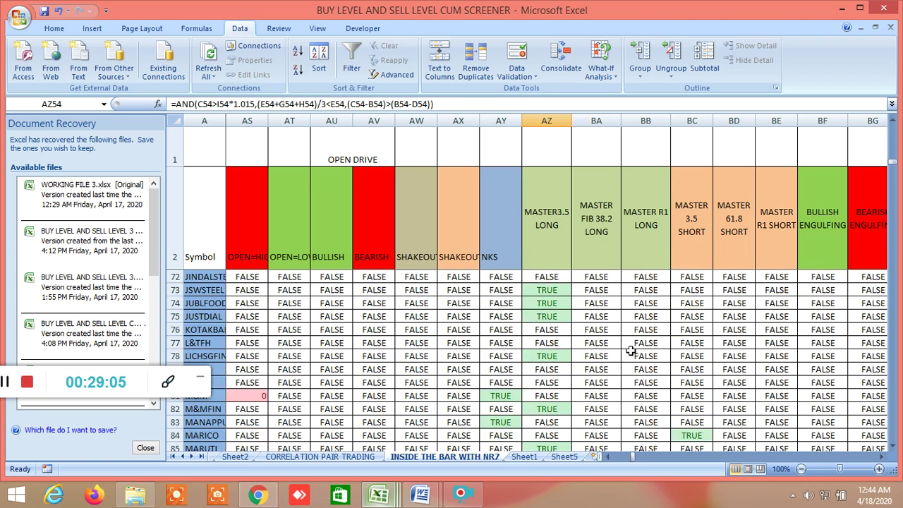
scroll(630, 351, down, 2)
scroll(630, 350, up, 4)
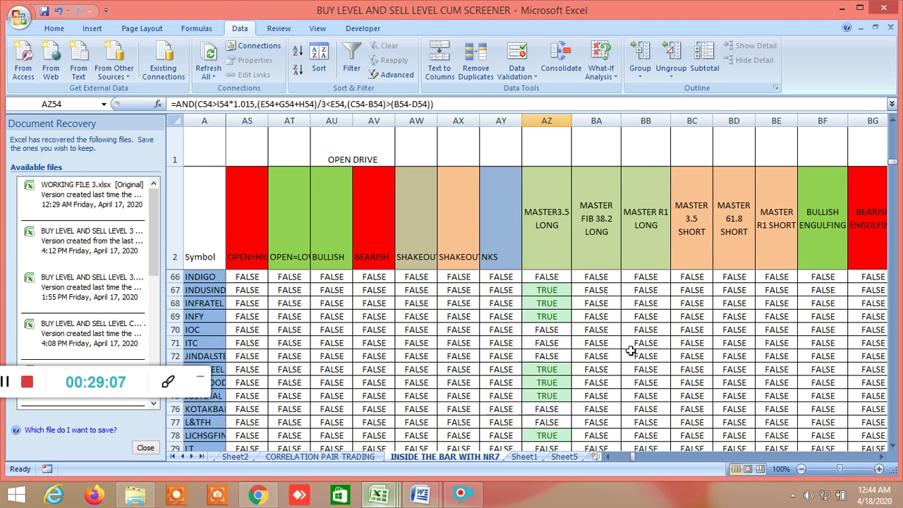
- Review the engulfing, SHAKEOUT 3 and 4, LONG TAIL, LONG BODY CANDLE and doji pattern columns for the stocks from INDIGO onward
click(884, 459)
click(884, 458)
click(883, 458)
click(884, 459)
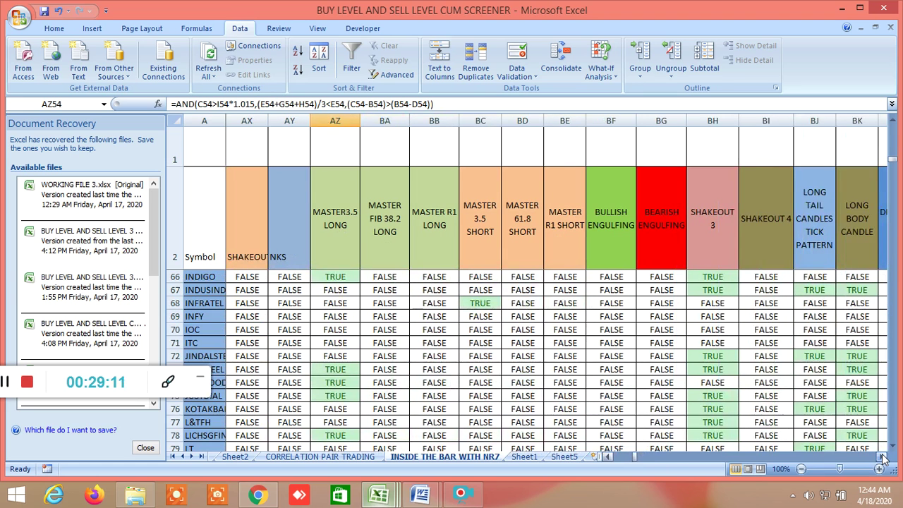
click(884, 458)
click(884, 458)
click(883, 459)
click(884, 459)
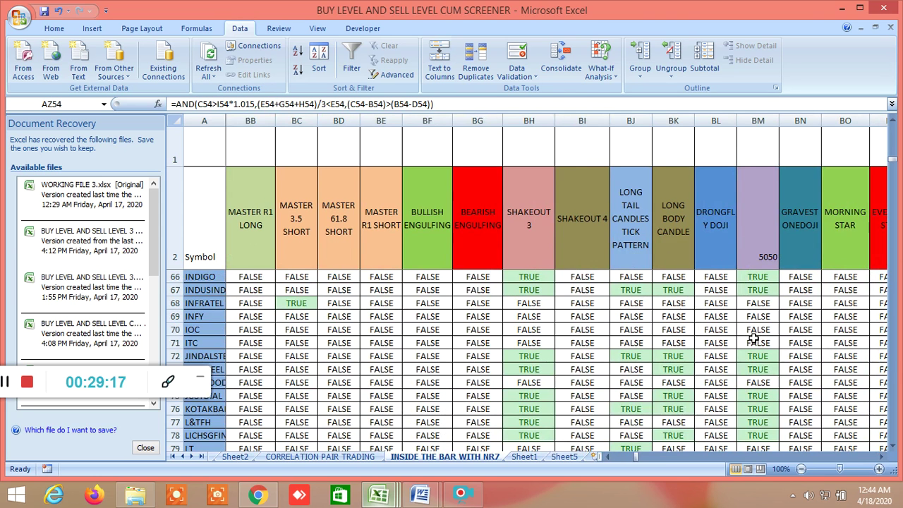
click(883, 459)
click(883, 458)
click(883, 458)
click(884, 459)
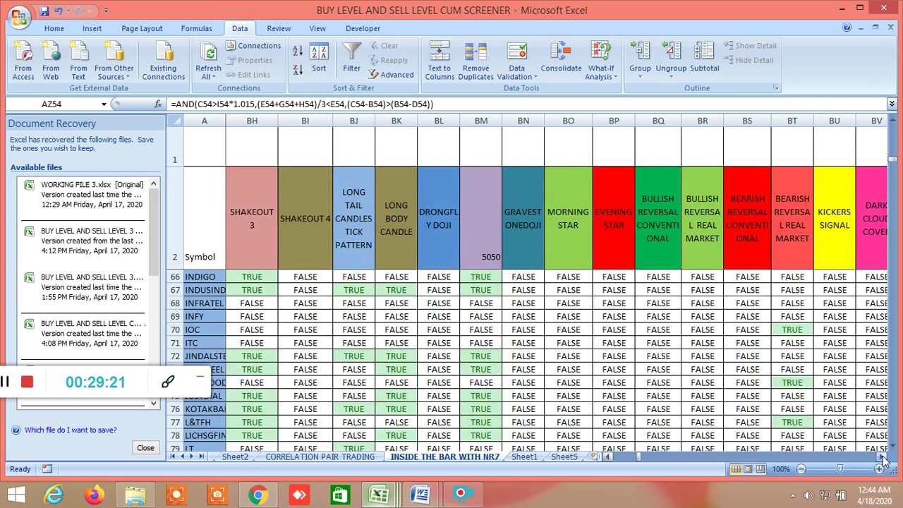
- Look through the morning and evening star, reversal, KICKERS SIGNAL, DARK CLOUD COVER, harami and triangular breakout columns
click(883, 459)
click(883, 458)
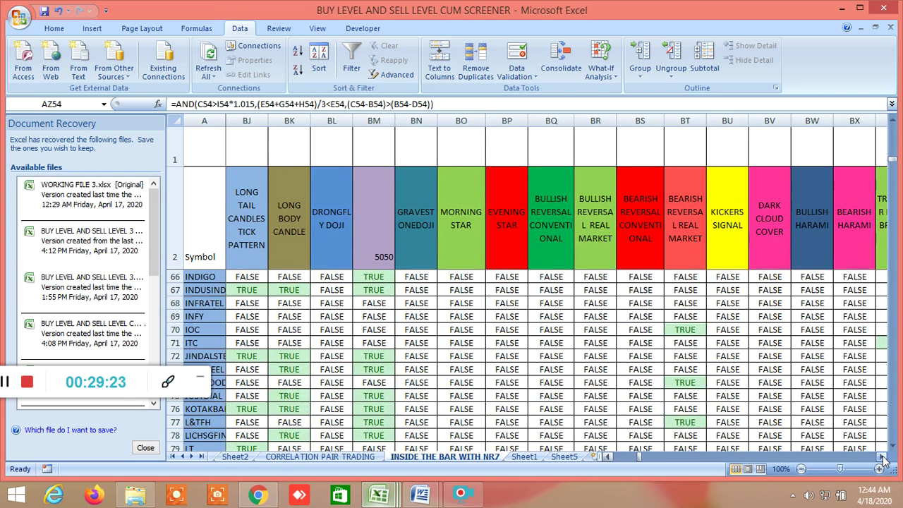
click(883, 459)
click(883, 459)
click(884, 458)
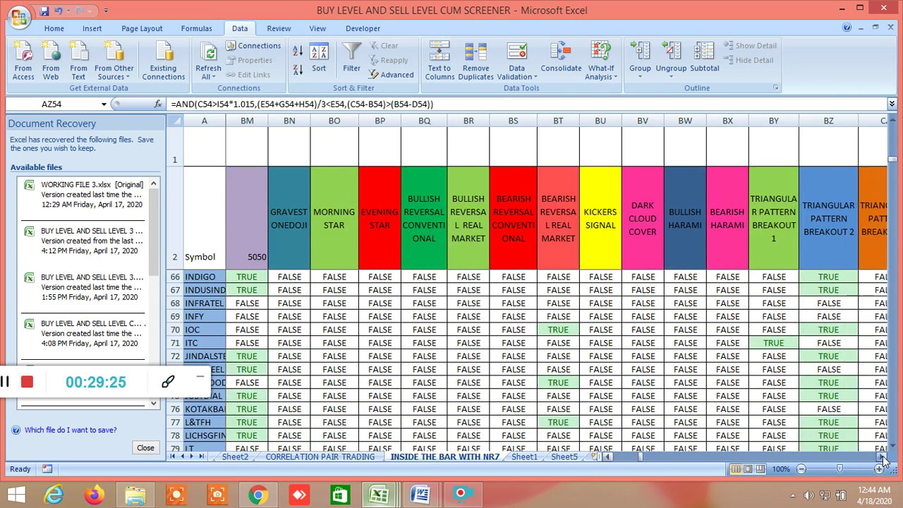
click(884, 458)
click(883, 459)
click(884, 459)
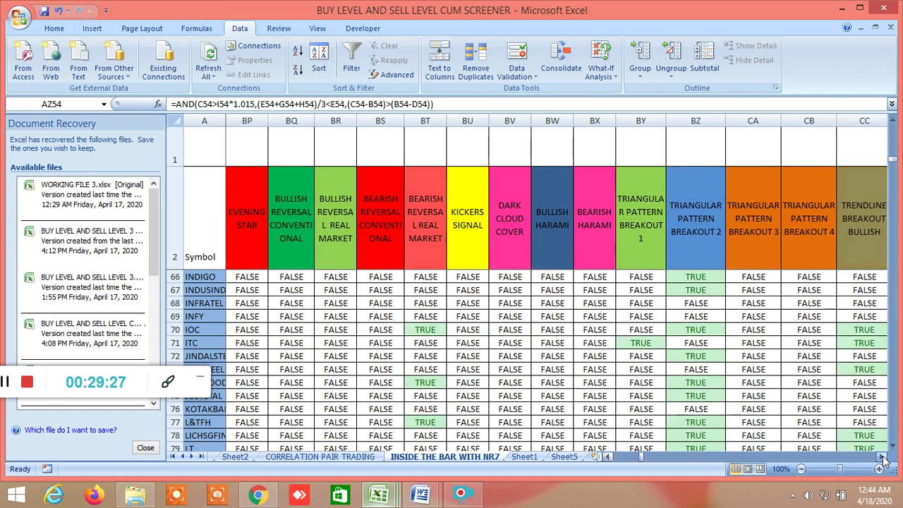
click(884, 459)
click(883, 458)
click(884, 459)
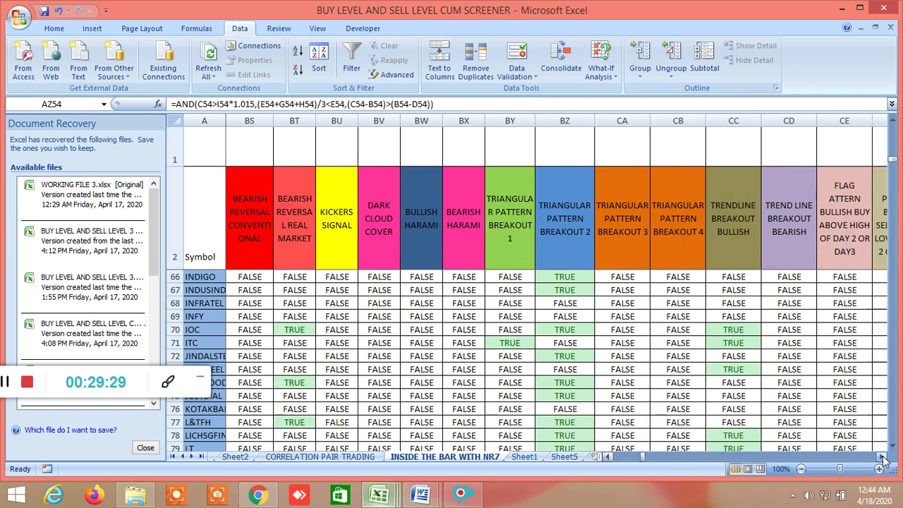
- Examine the trendline breakout, flag, W pattern, double top and bottom, and head and shoulder columns
click(883, 458)
click(884, 459)
click(884, 458)
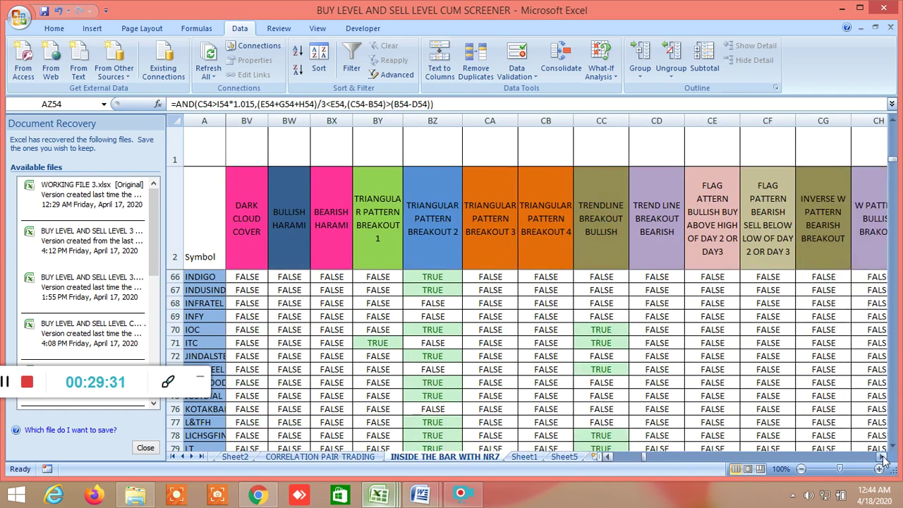
click(884, 458)
click(884, 458)
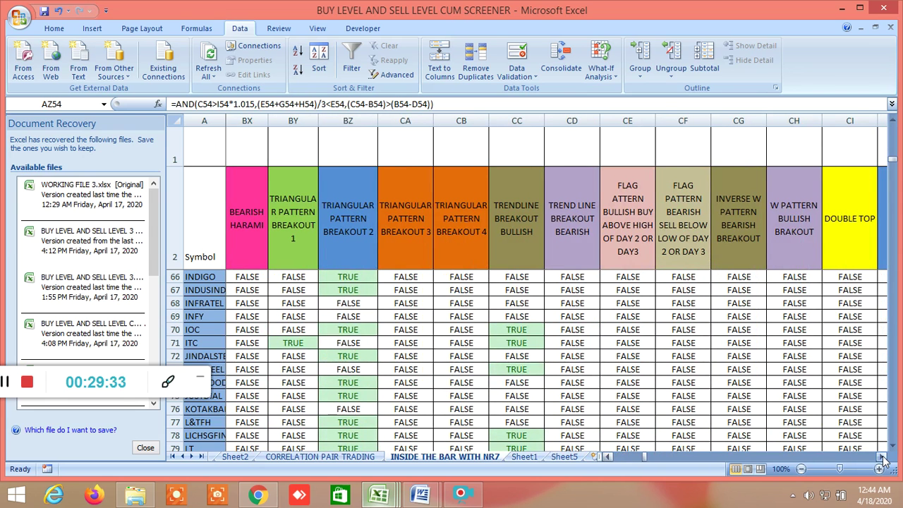
click(884, 459)
click(884, 458)
click(883, 458)
click(883, 458)
click(884, 458)
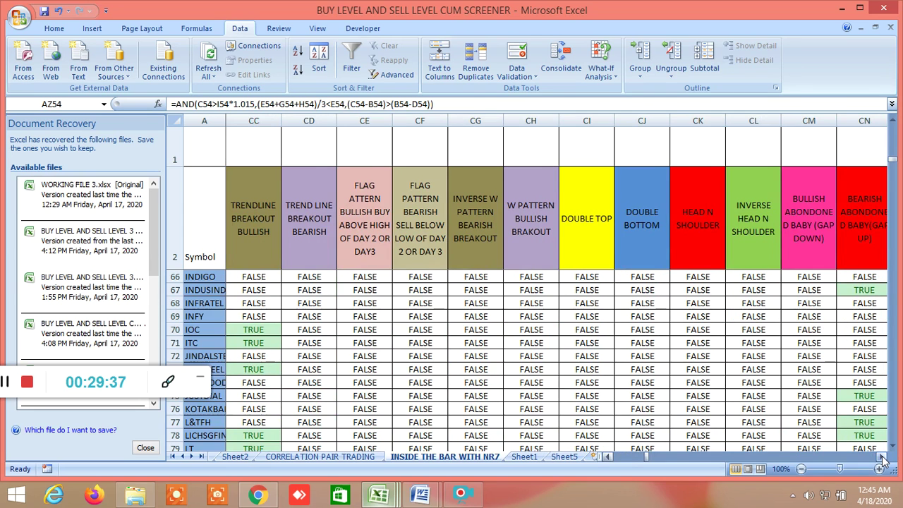
- Review the abandoned baby, butterfly, CUP AND HANDLE, PIERCING and PATTERN 1 to 7 columns up to VOLATILITY and TRADED VOLUME
click(884, 459)
click(884, 458)
click(884, 458)
click(884, 459)
click(884, 458)
click(884, 459)
click(884, 459)
click(884, 459)
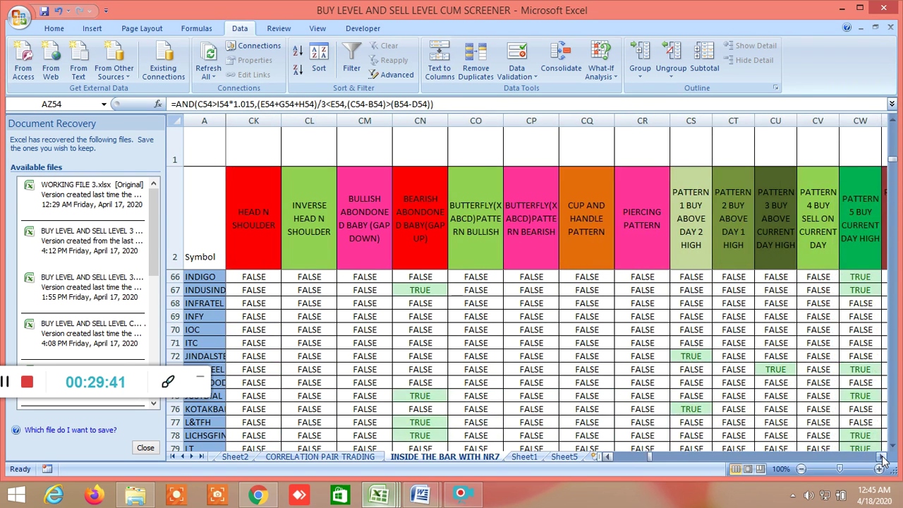
click(884, 458)
click(884, 459)
click(884, 459)
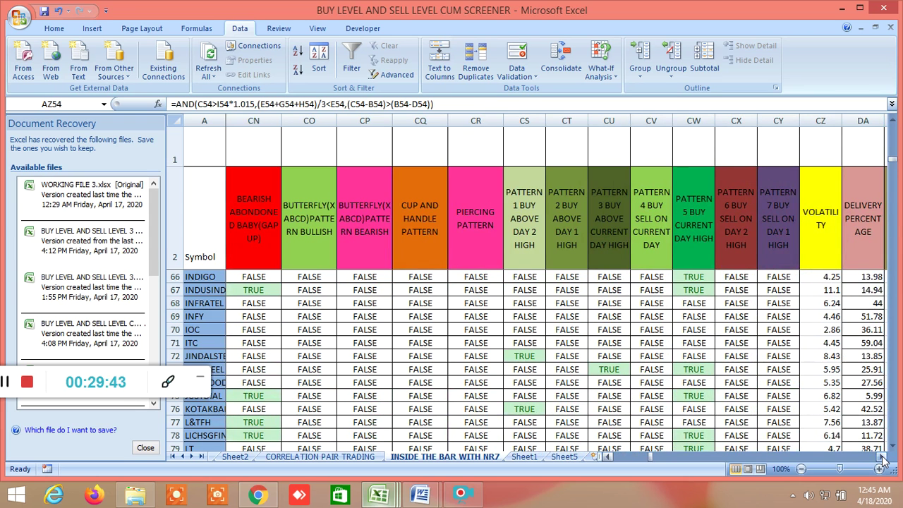
click(884, 459)
click(884, 459)
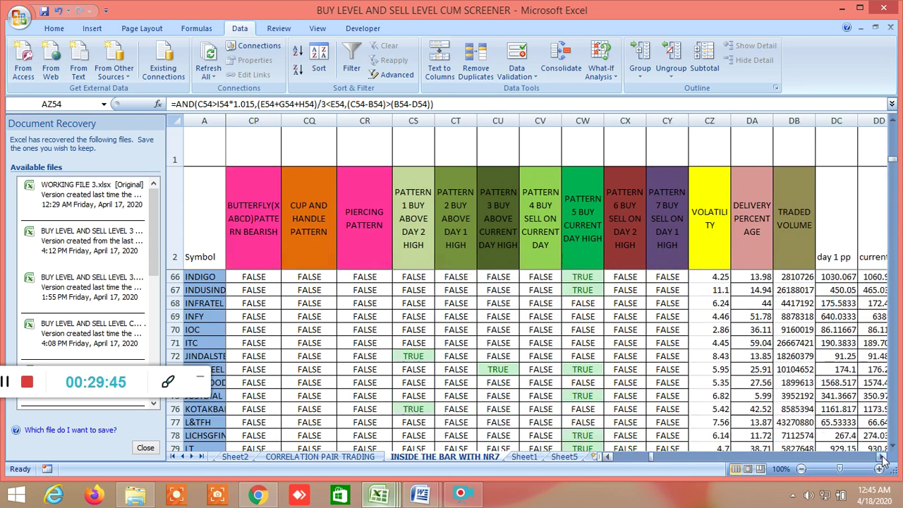
- Look over the pivot point and CURRENT columns and the start of the numbered price columns
click(883, 459)
click(884, 459)
click(884, 459)
click(884, 459)
click(884, 458)
click(884, 458)
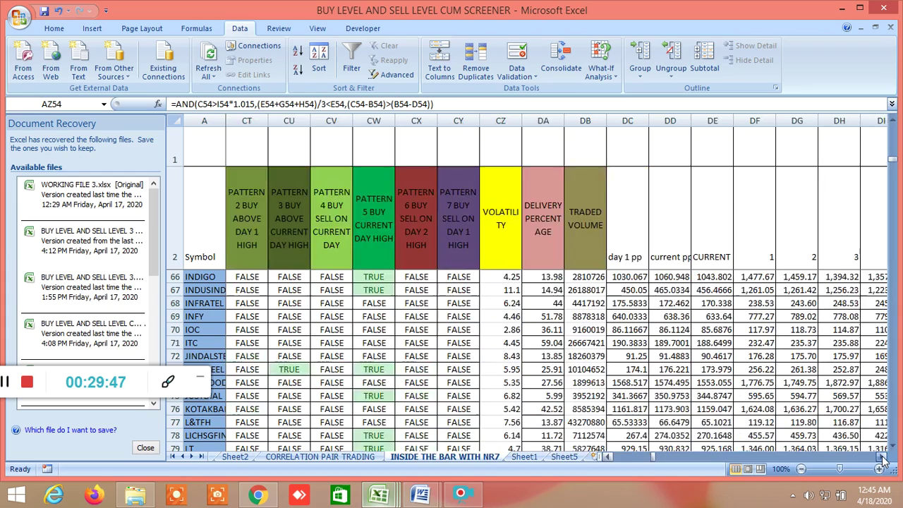
click(884, 458)
click(884, 458)
click(884, 458)
click(883, 458)
click(884, 459)
click(883, 458)
click(884, 458)
click(883, 458)
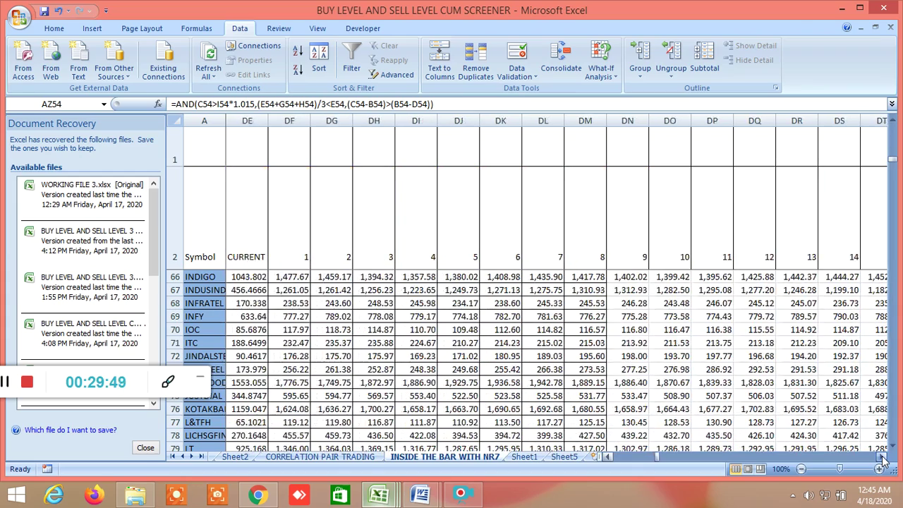
- Go through the numbered price columns up to 50 and show the 52-week high, 52-week low and moving average columns
double_click(884, 458)
double_click(884, 459)
double_click(883, 459)
double_click(884, 458)
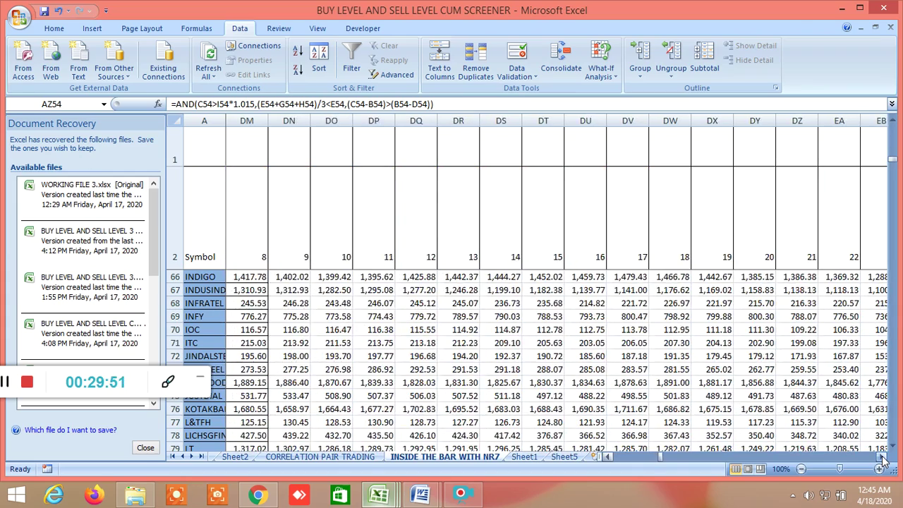
click(884, 459)
double_click(883, 459)
click(884, 458)
double_click(884, 458)
double_click(883, 458)
click(883, 459)
double_click(884, 458)
double_click(884, 459)
click(884, 459)
click(884, 459)
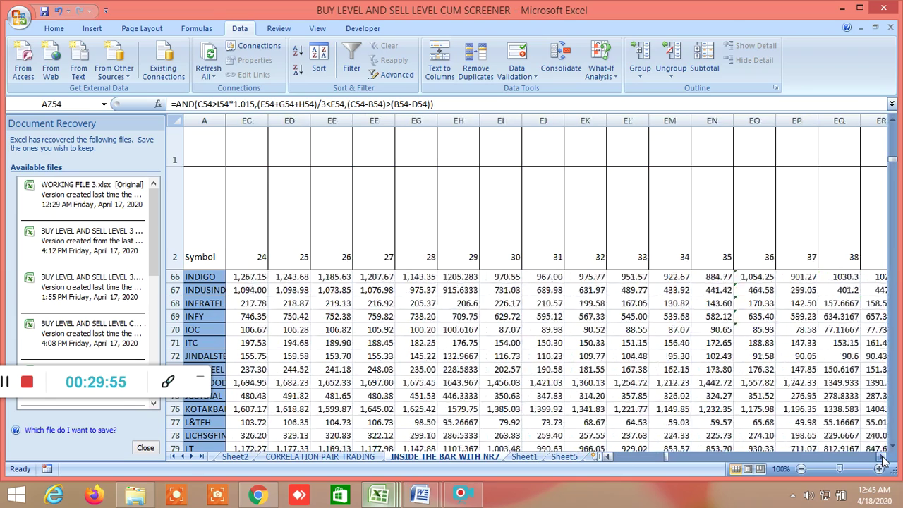
double_click(883, 459)
double_click(884, 459)
double_click(884, 459)
double_click(883, 459)
double_click(883, 459)
double_click(884, 458)
double_click(884, 458)
double_click(884, 458)
double_click(884, 458)
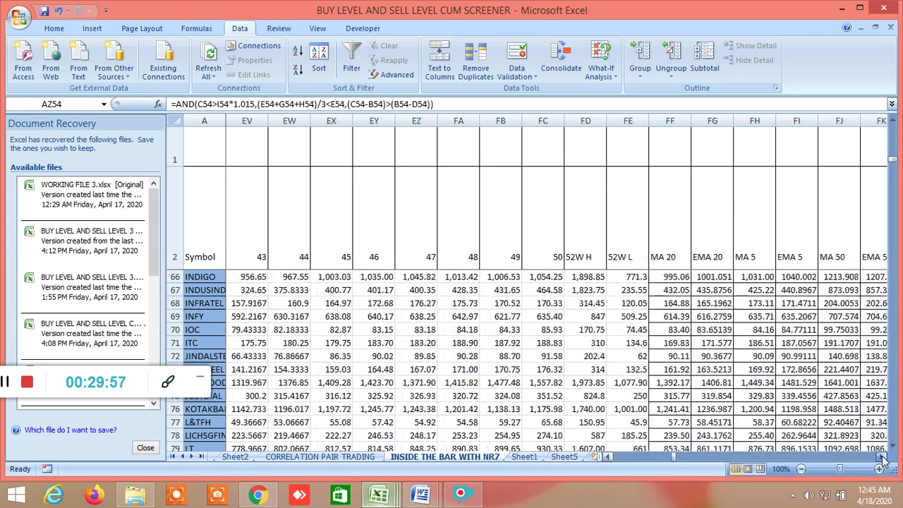
- Show the FIB BUY 7 DAYS level and its T1 to T7 targets for the commodity, BANKNIFTY and NIFTY rows
double_click(884, 459)
double_click(883, 458)
double_click(884, 458)
double_click(884, 458)
double_click(884, 458)
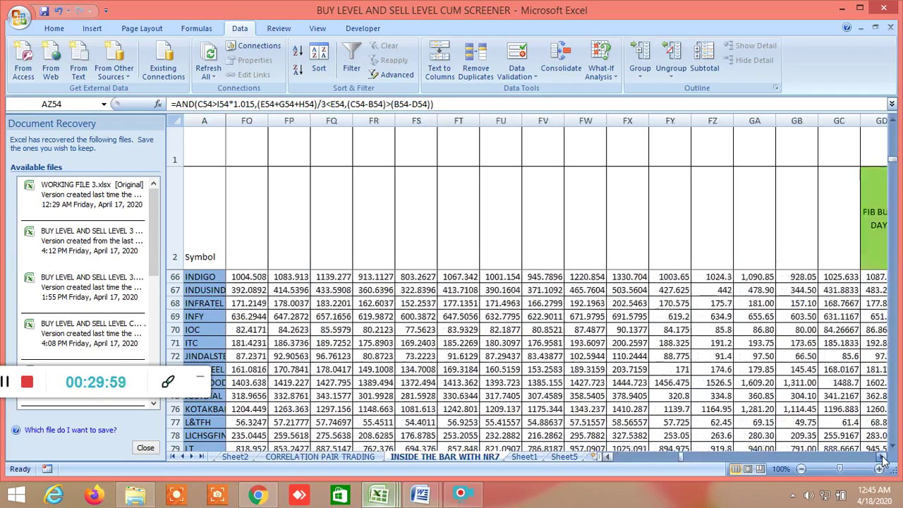
double_click(884, 459)
double_click(884, 459)
double_click(884, 458)
click(883, 458)
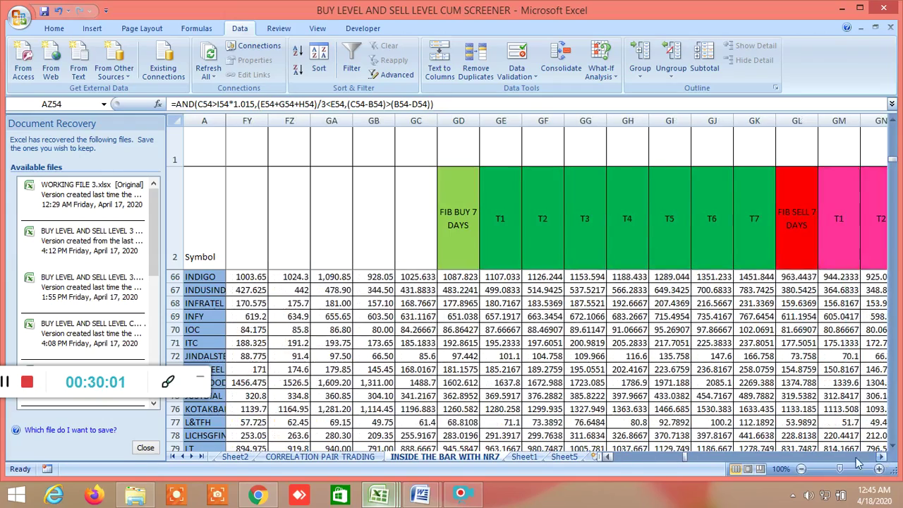
scroll(566, 342, down, 14)
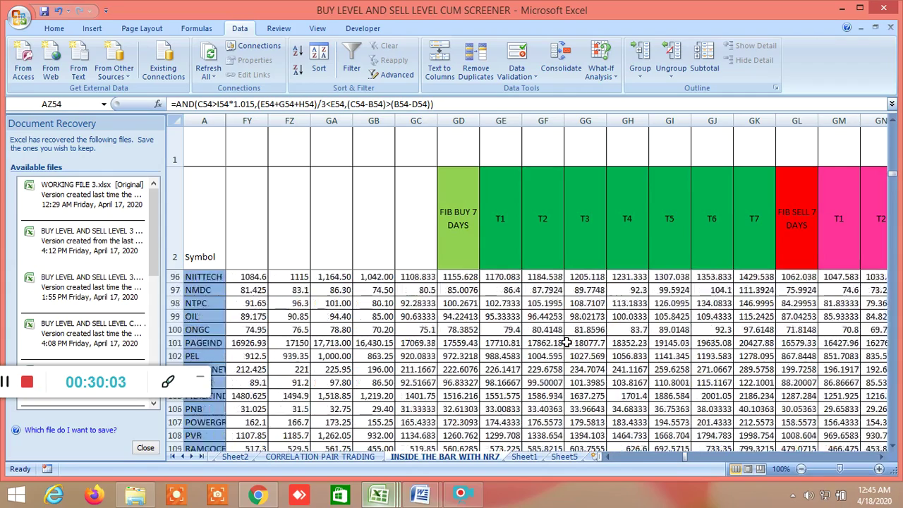
scroll(566, 342, down, 9)
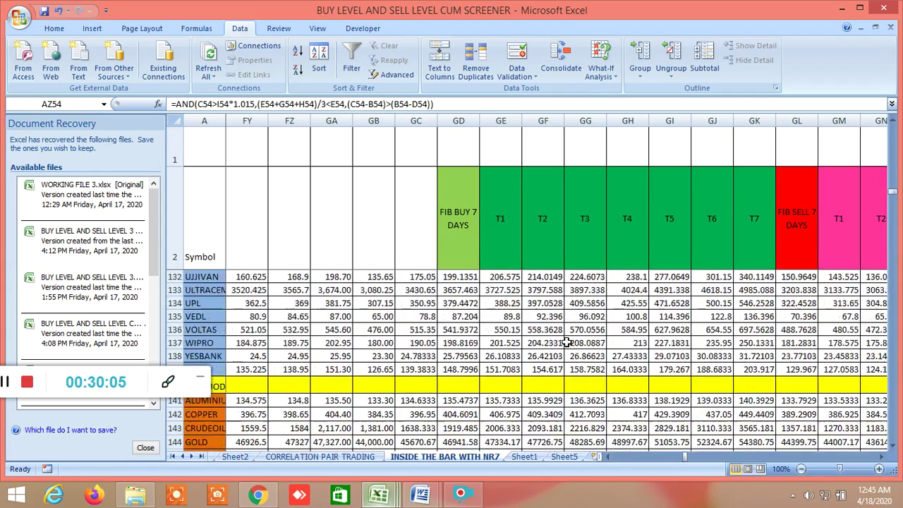
scroll(566, 342, down, 3)
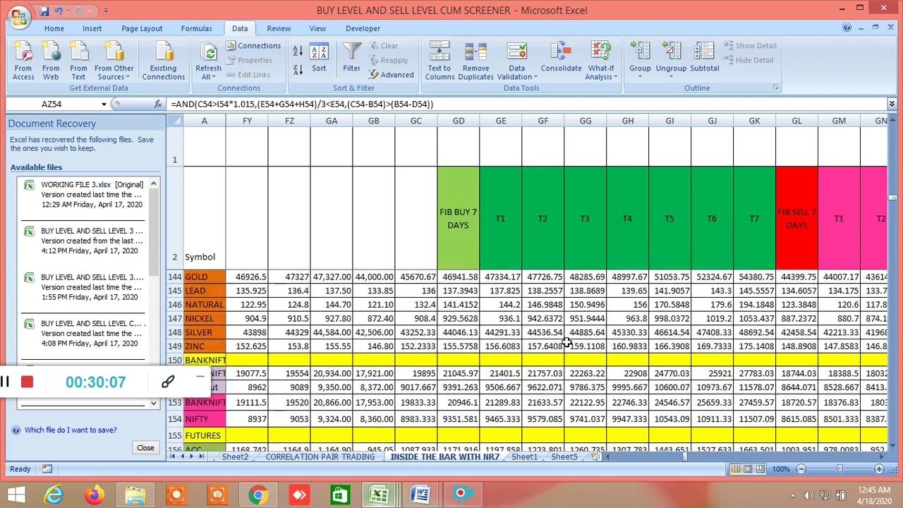
scroll(567, 342, down, 1)
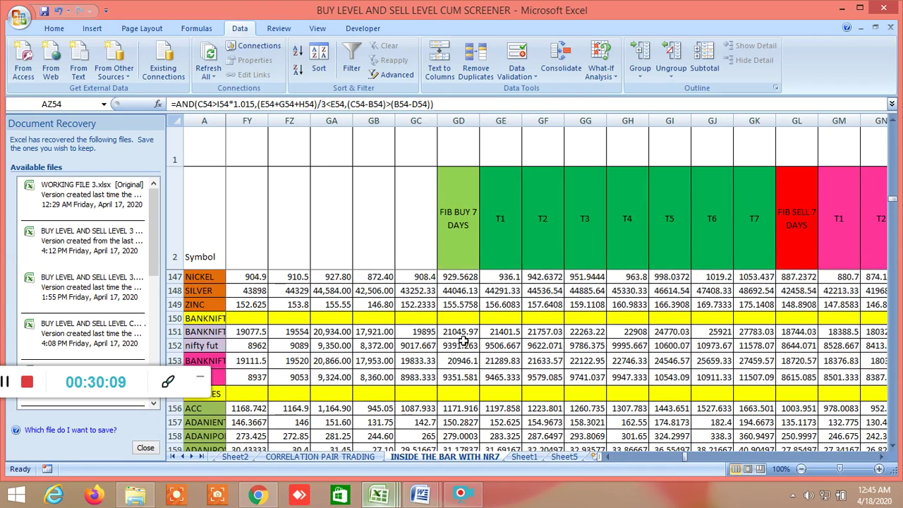
click(879, 457)
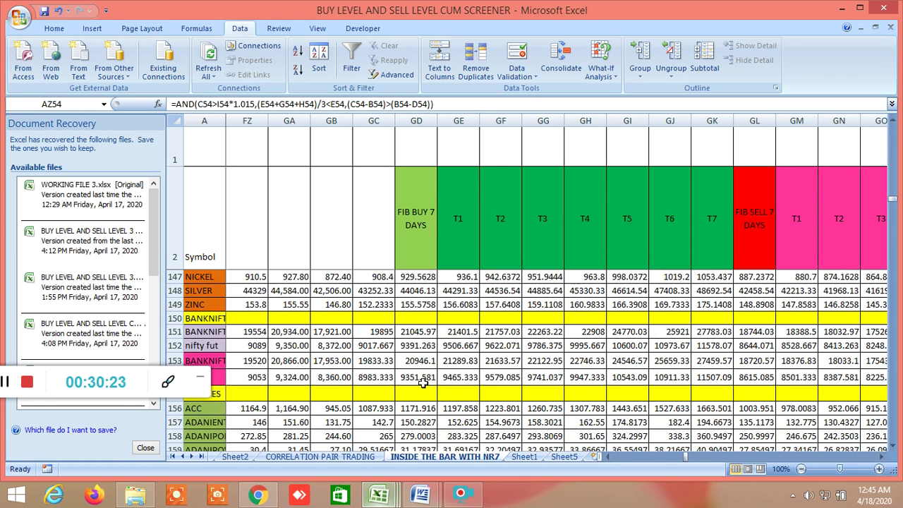
- Review the FIB SELL 7 DAYS level and its T1 to T7 targets for the same commodity and index rows
click(883, 458)
click(884, 459)
click(884, 459)
click(884, 458)
click(883, 458)
click(884, 459)
click(884, 458)
click(884, 458)
click(884, 458)
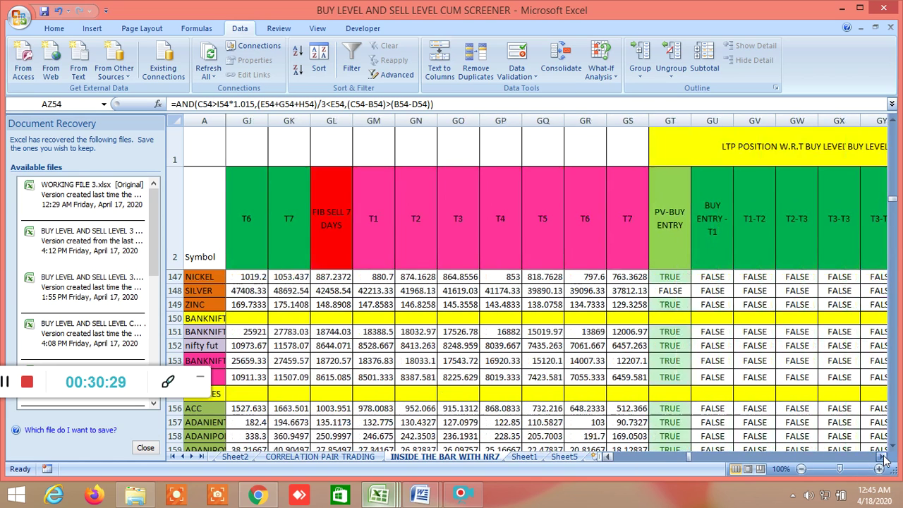
- Examine the LTP position columns for the 7-day buy and sell levels
click(884, 459)
click(884, 459)
click(883, 459)
click(883, 459)
click(883, 458)
click(884, 459)
click(883, 459)
click(884, 458)
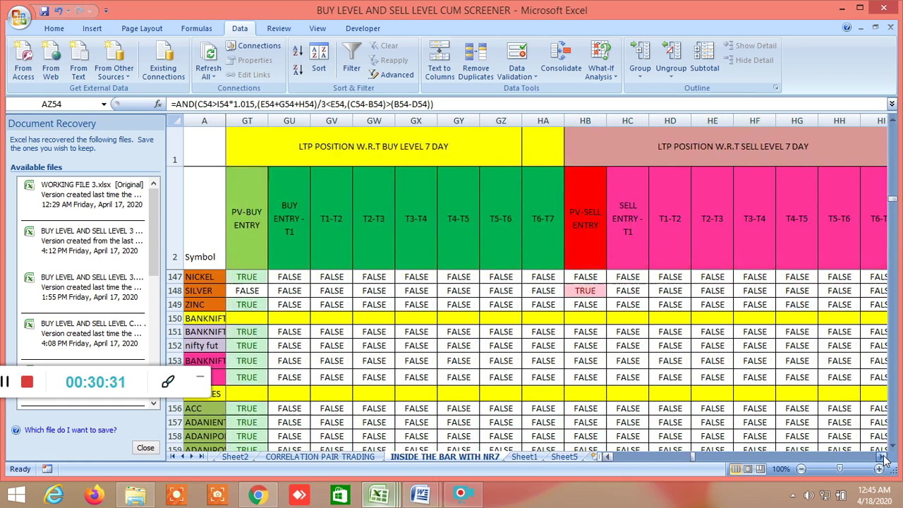
- Review the FIB BUY and FIB SELL 5 DAYS levels with their T1 to T3 targets and LTP position columns
click(884, 459)
click(884, 458)
click(883, 459)
click(884, 458)
click(884, 458)
click(884, 458)
click(884, 458)
click(884, 458)
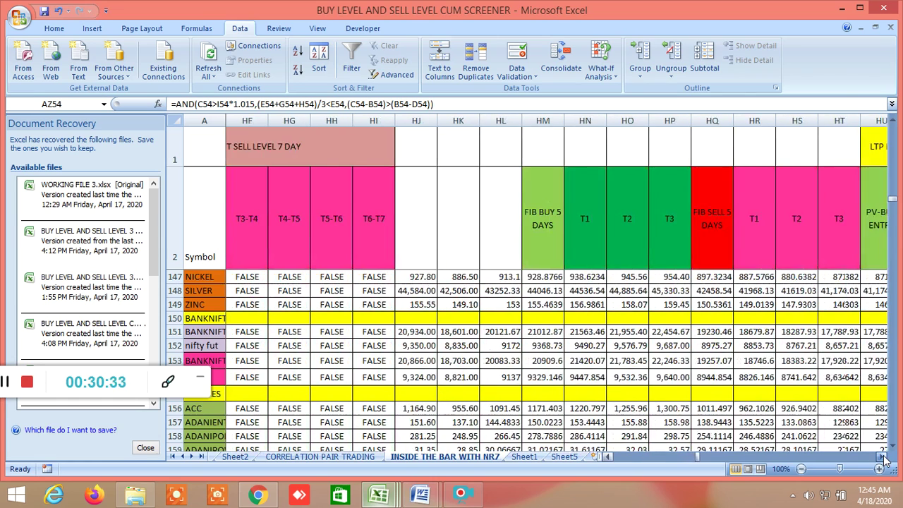
click(884, 458)
click(884, 459)
click(884, 458)
click(884, 458)
click(883, 458)
click(884, 459)
click(883, 458)
click(883, 458)
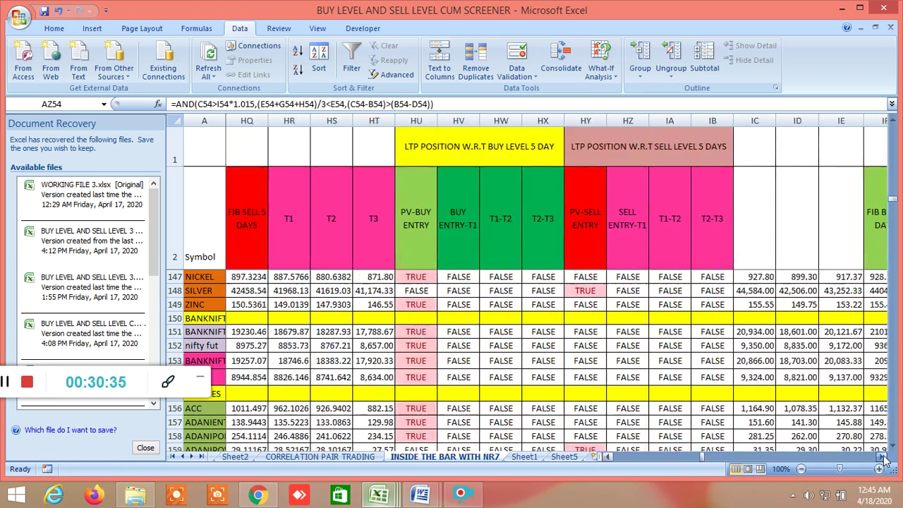
- Show the FIB BUY 3 DAYS and FIB SELL 3 DAYS levels with their T1 to T3 targets
click(884, 458)
click(884, 458)
click(884, 458)
click(884, 459)
click(884, 458)
click(884, 458)
click(883, 458)
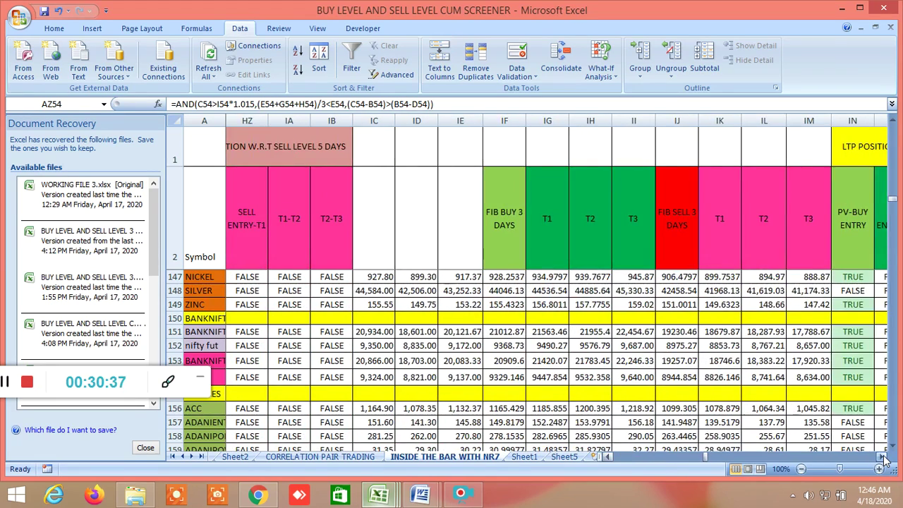
- Review the FIB BUY and FIB SELL 1 YEAR levels with T1 to T3 targets and LTP positions across the stock and commodity rows
click(884, 458)
drag(884, 459, 883, 459)
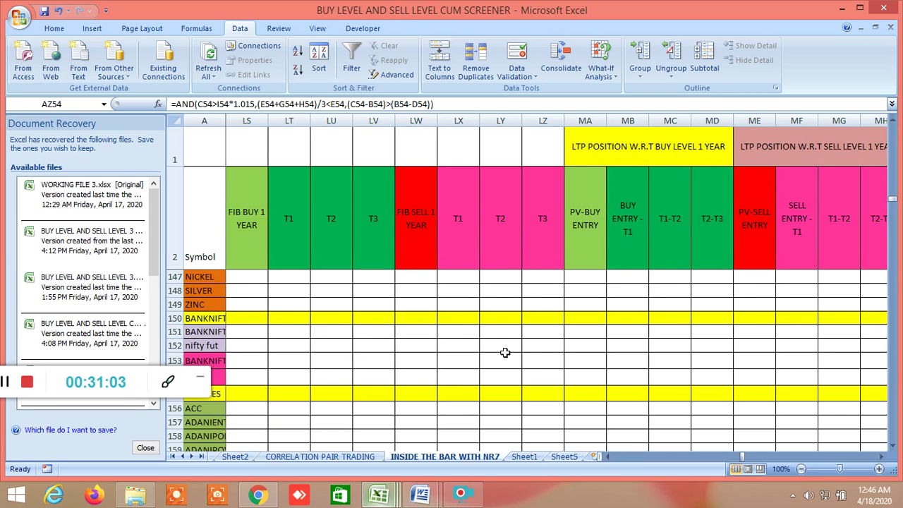
scroll(505, 352, up, 3)
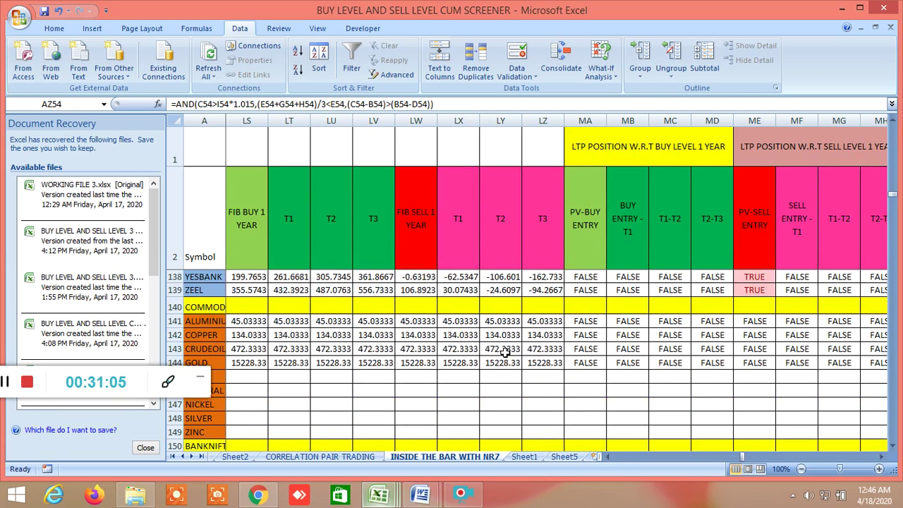
scroll(505, 353, up, 1)
scroll(505, 353, up, 1)
scroll(505, 352, down, 1)
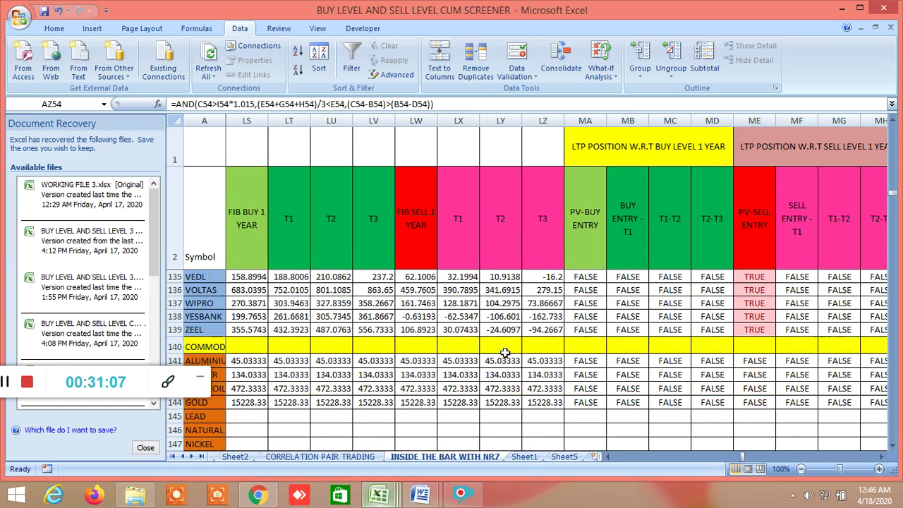
scroll(570, 376, down, 3)
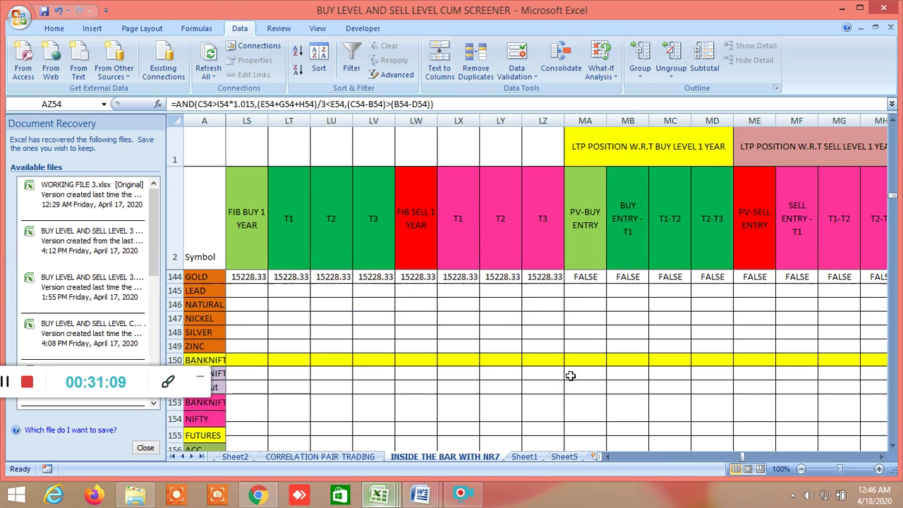
scroll(570, 376, down, 1)
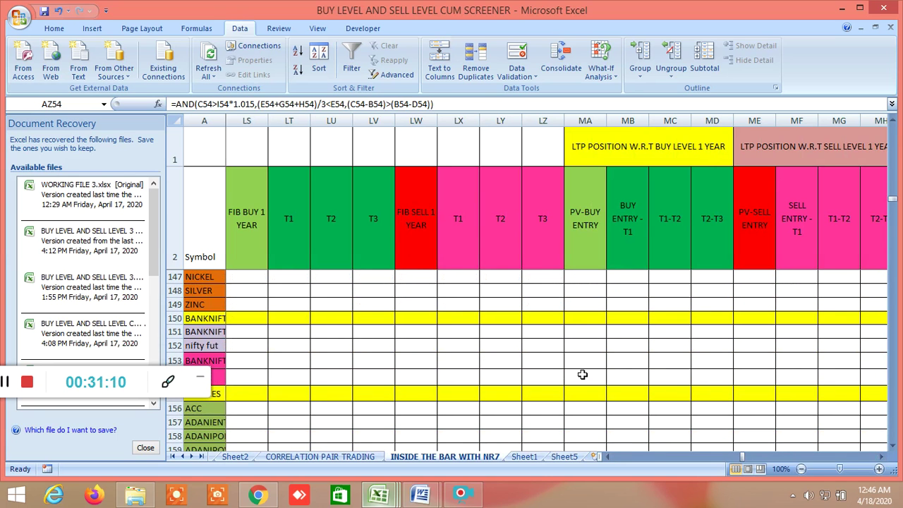
- Show the 7, 14 and 21 MA columns with the 7-14-21 crossover UP and DOWN signals
click(883, 456)
click(883, 456)
click(883, 456)
click(883, 456)
click(883, 456)
click(883, 456)
click(883, 456)
click(883, 457)
click(884, 457)
click(883, 457)
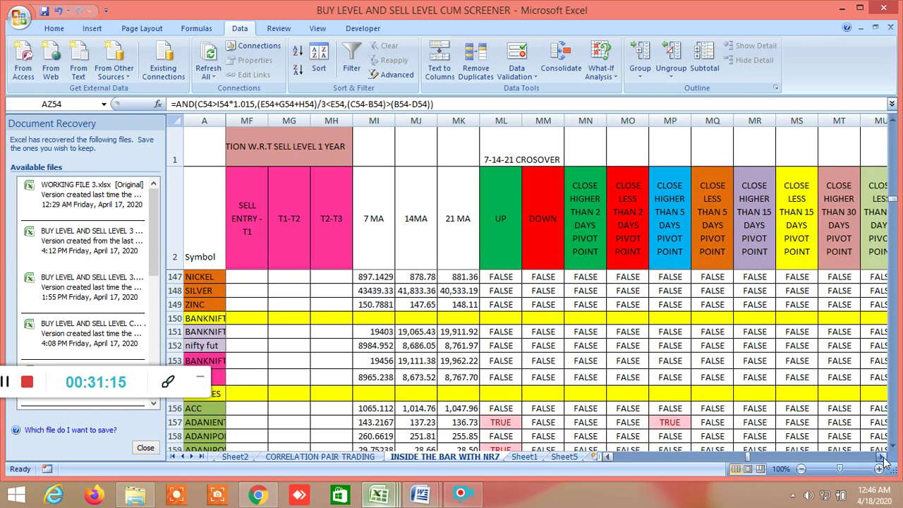
click(883, 456)
click(883, 457)
click(883, 456)
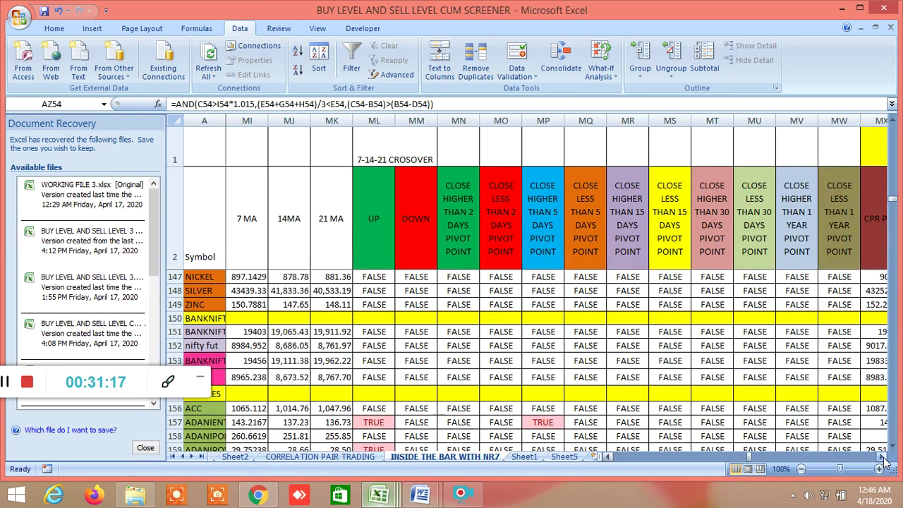
- Review the columns flagging closes higher or less than the 2, 5, 15, 30 days and 1 year pivot points
click(456, 231)
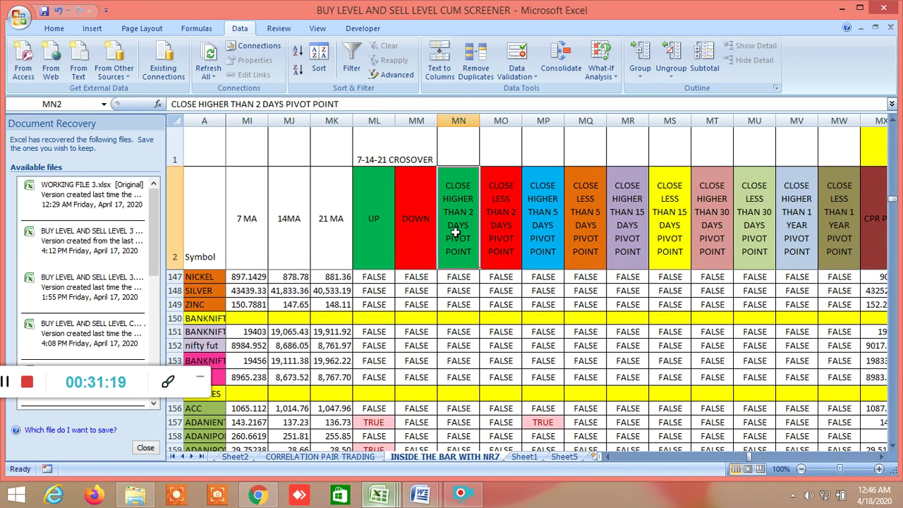
double_click(501, 225)
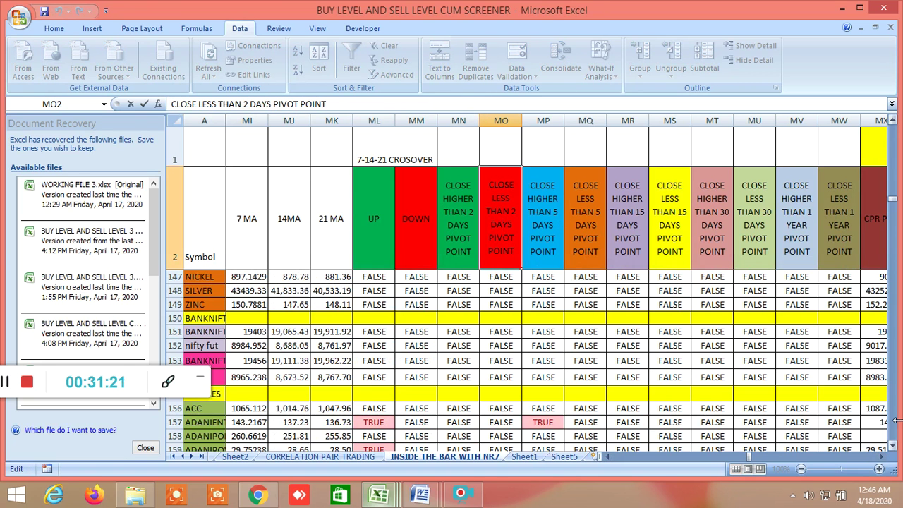
click(883, 457)
click(883, 456)
click(883, 456)
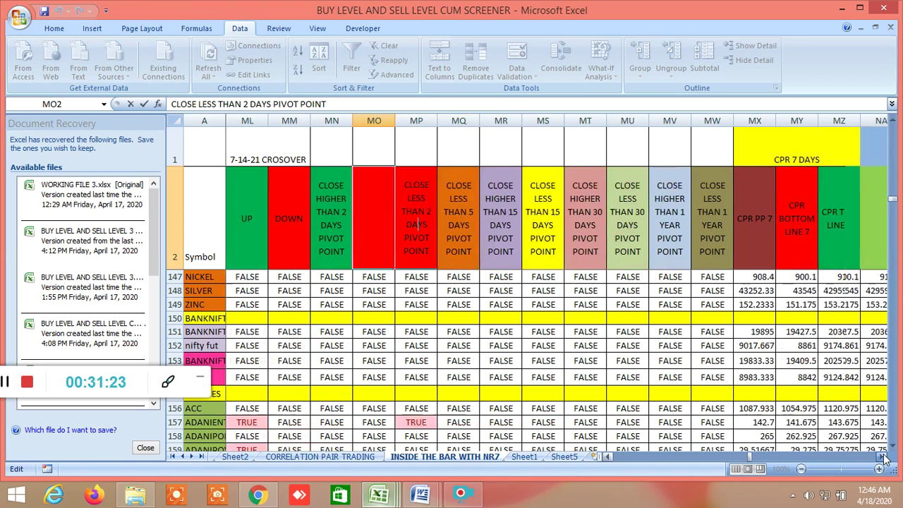
click(883, 456)
click(883, 456)
click(883, 456)
click(883, 456)
click(883, 456)
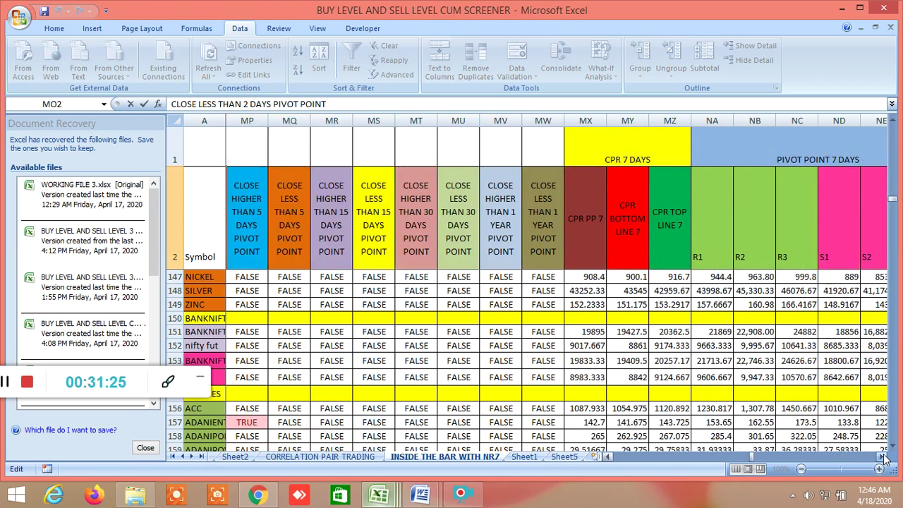
- Examine the CPR 7 DAYS lines, the PIVOT POINT 7 DAYS R1 to S3 levels and the CPR 5 DAYS lines
click(884, 456)
click(883, 457)
click(883, 457)
click(883, 456)
click(883, 456)
click(883, 456)
click(883, 456)
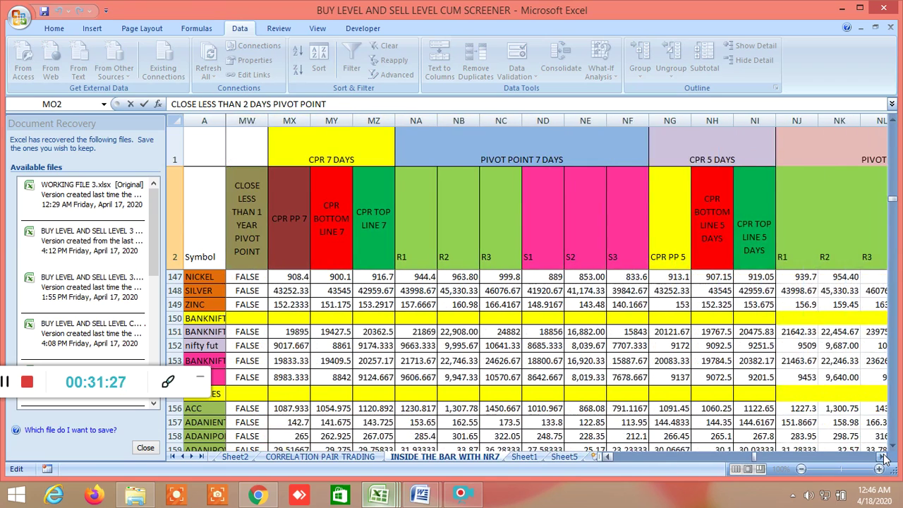
- Look through the remaining CPR and pivot point columns up to the stocks between CPR and R1 and between CPR and S1
click(883, 457)
click(883, 456)
click(883, 456)
click(883, 456)
click(883, 456)
click(883, 456)
click(883, 456)
click(883, 456)
click(883, 456)
click(883, 456)
click(883, 456)
click(883, 456)
click(883, 456)
click(883, 457)
click(883, 456)
click(883, 456)
click(883, 457)
click(883, 456)
click(883, 456)
click(883, 456)
click(883, 456)
click(883, 456)
click(883, 456)
click(883, 456)
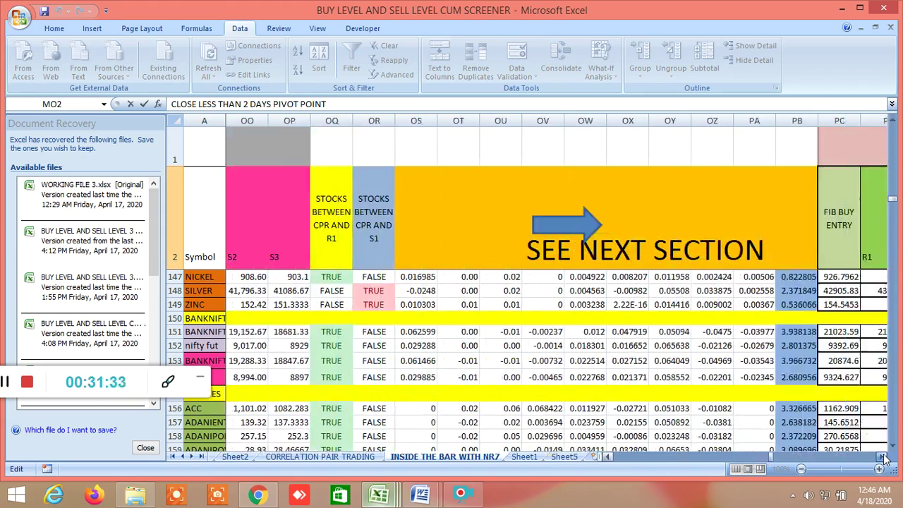
- Examine the FIB BUY ENTRY and R1 to R9 columns of the Fibonacci levels based on daily volatility
click(883, 456)
click(883, 457)
click(883, 456)
click(883, 456)
click(883, 456)
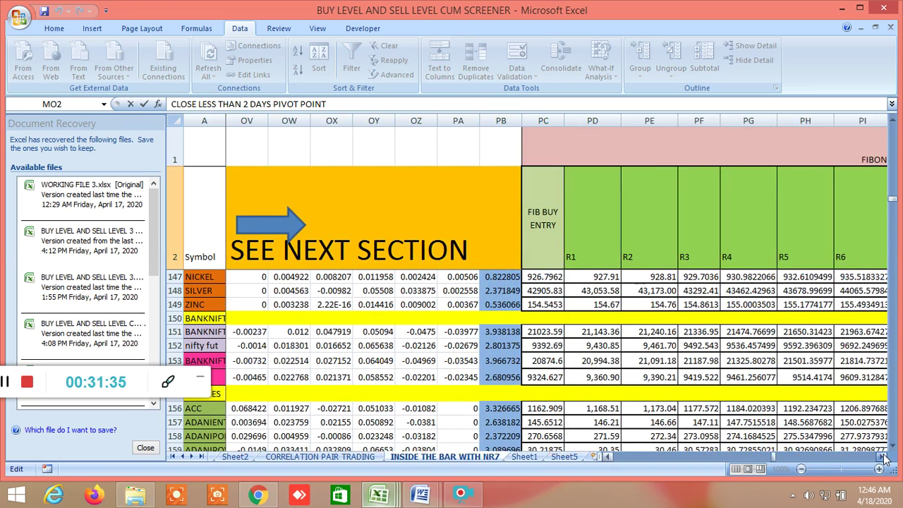
click(883, 456)
click(883, 456)
click(883, 457)
click(883, 457)
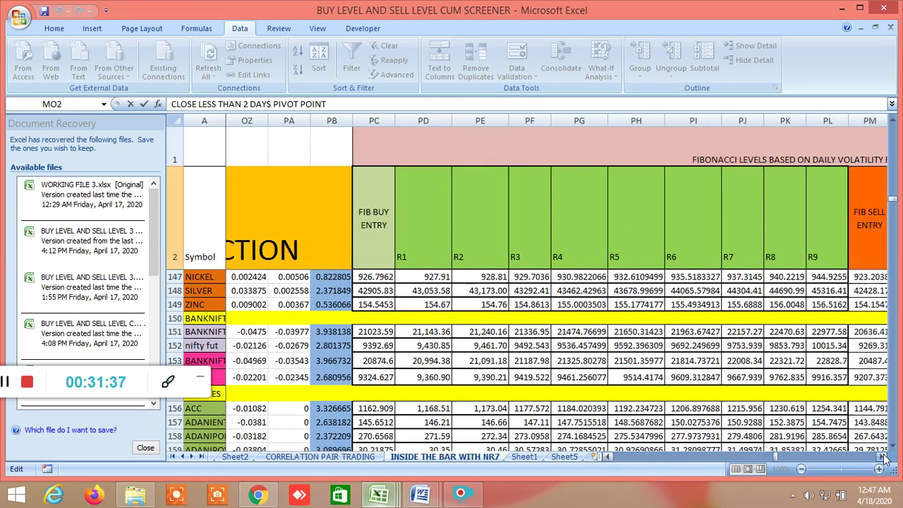
click(883, 456)
click(883, 456)
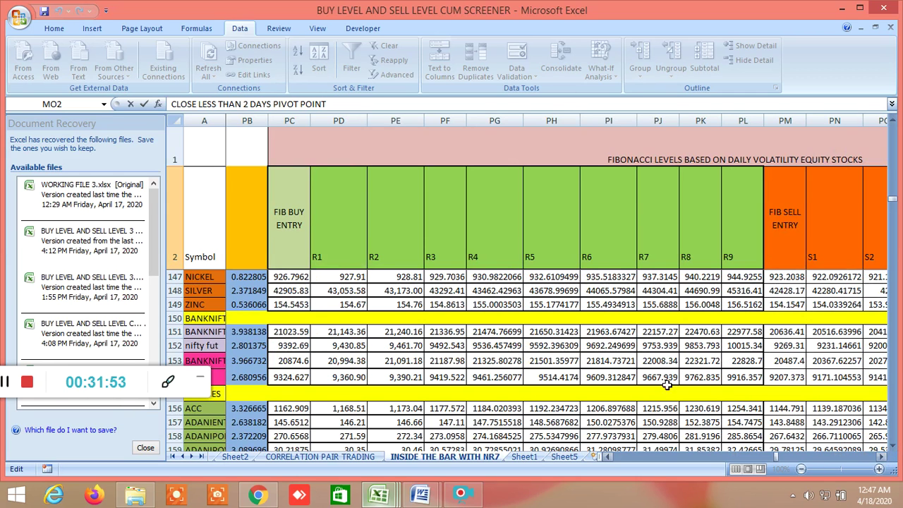
- Examine the FIB SELL ENTRY and S1 to S9 columns of the daily volatility Fibonacci levels
click(882, 457)
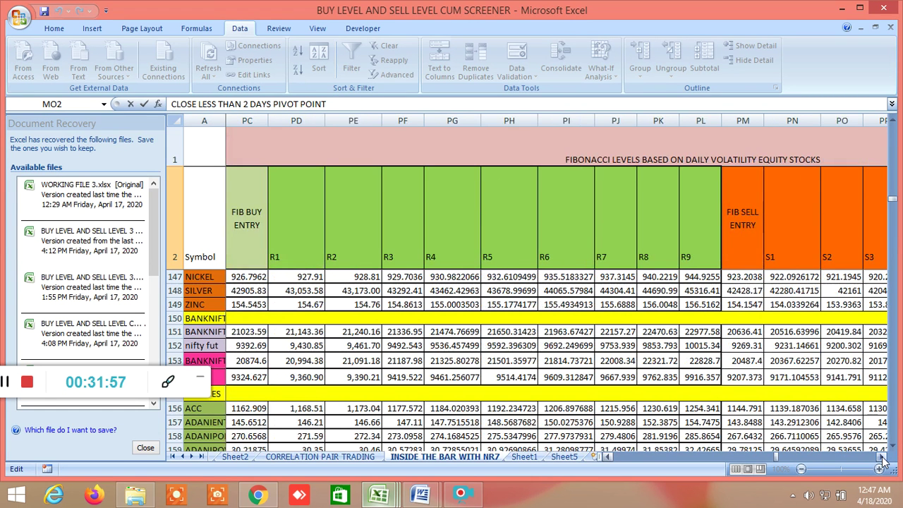
click(882, 457)
click(883, 457)
click(883, 457)
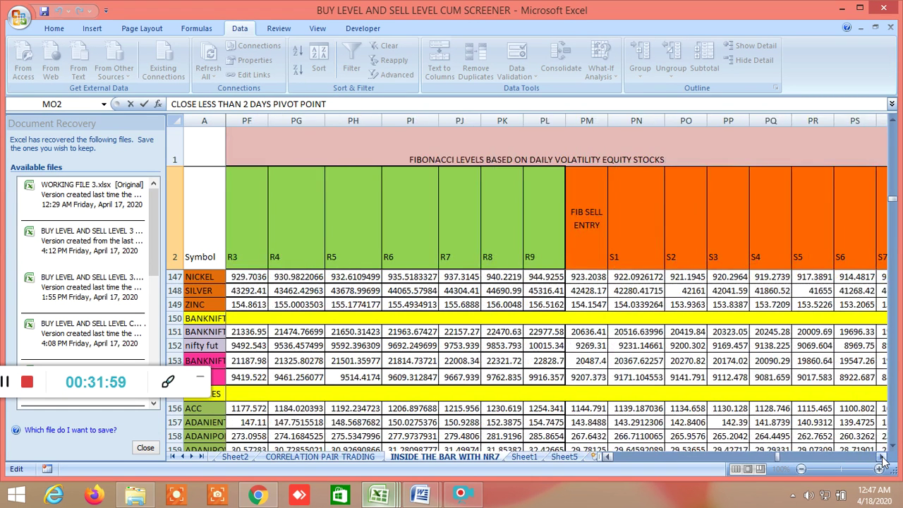
drag(882, 457, 882, 457)
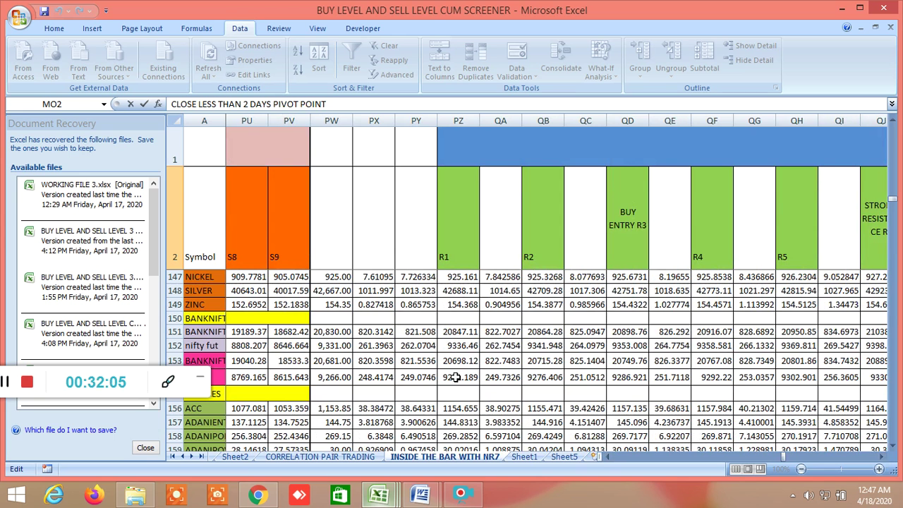
- Review the Gann angle resistance levels R1 to R11, including BUY ENTRY R3 and STRONG RESISTANCE R6
click(882, 457)
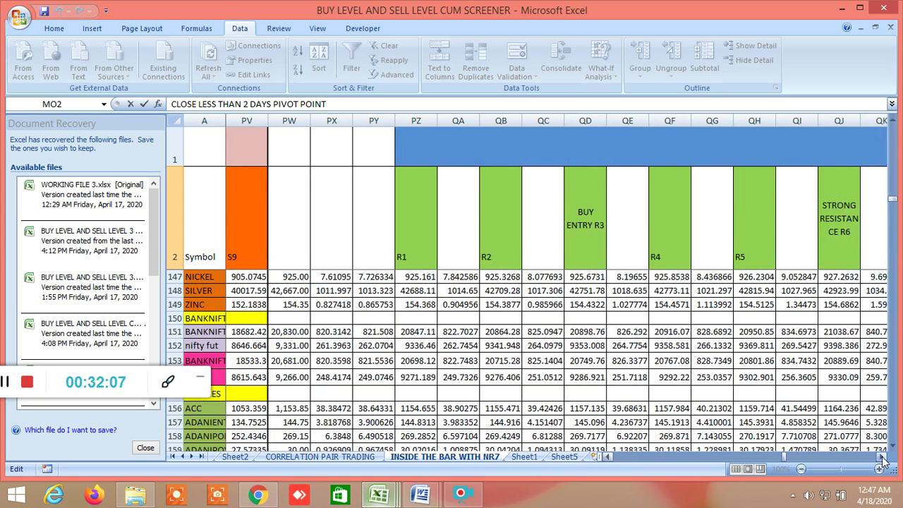
click(883, 457)
click(883, 457)
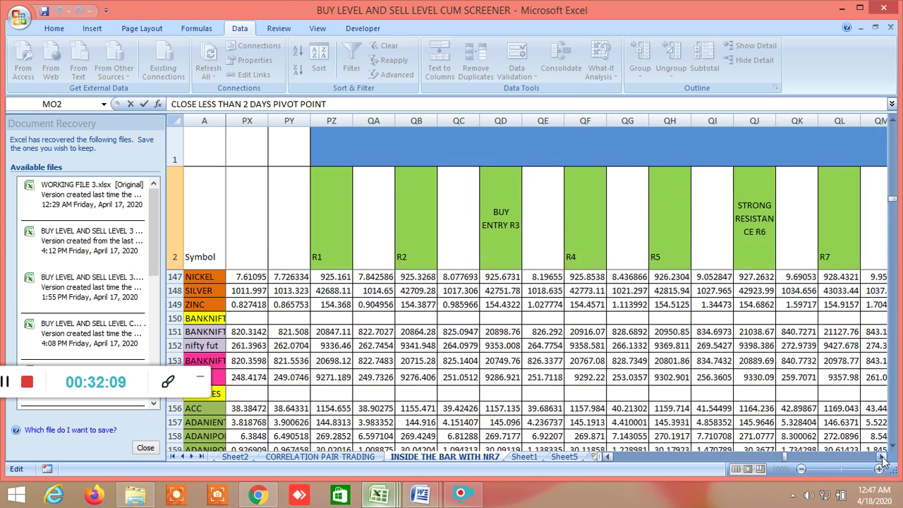
click(883, 457)
click(882, 457)
click(883, 457)
click(882, 457)
click(882, 457)
click(882, 457)
click(883, 457)
click(882, 457)
click(882, 457)
click(882, 457)
click(883, 457)
click(882, 457)
click(883, 457)
click(883, 457)
click(882, 457)
click(882, 457)
click(882, 457)
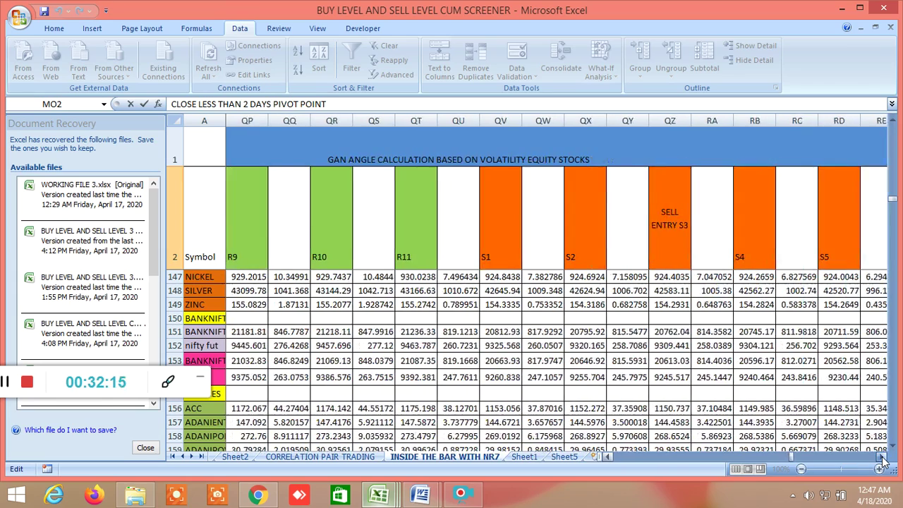
- Review the Gann angle support levels S1 to S11, including SELL ENTRY S3 and STRONG SUPPORT S6
click(882, 457)
click(882, 457)
click(882, 457)
click(882, 457)
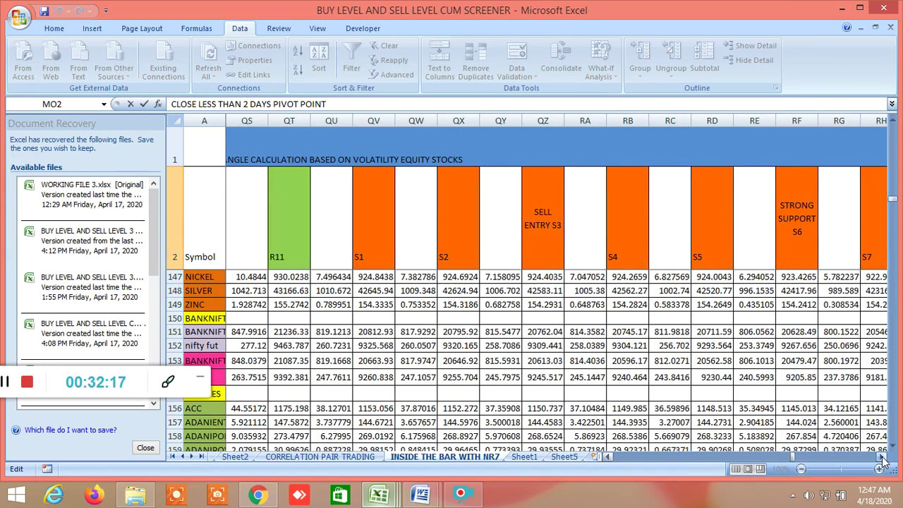
click(882, 457)
click(882, 457)
click(882, 457)
click(882, 457)
click(882, 458)
click(882, 457)
click(883, 457)
click(882, 457)
click(882, 457)
click(882, 457)
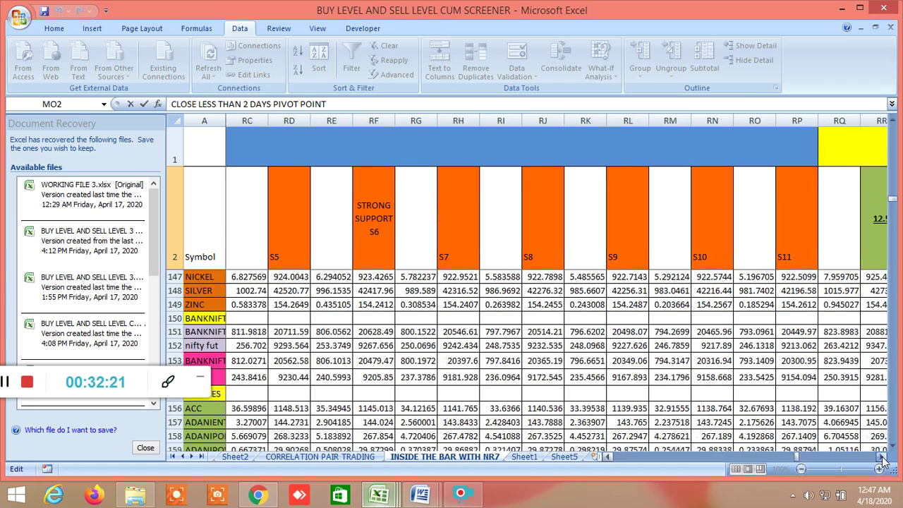
- Examine the green 12.5 to 360 degree columns of the Gann degree section based on volatility
click(882, 457)
click(882, 457)
click(883, 457)
click(883, 457)
click(883, 457)
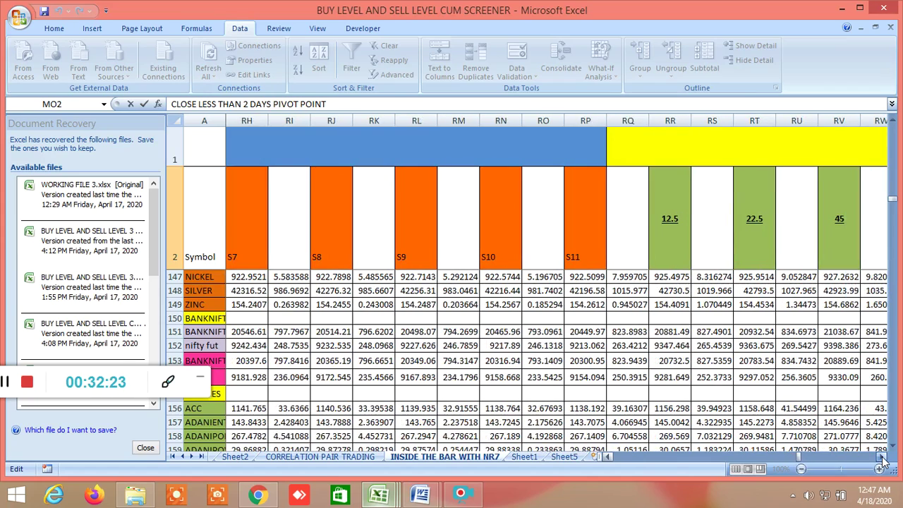
click(882, 457)
click(882, 457)
click(882, 457)
click(882, 457)
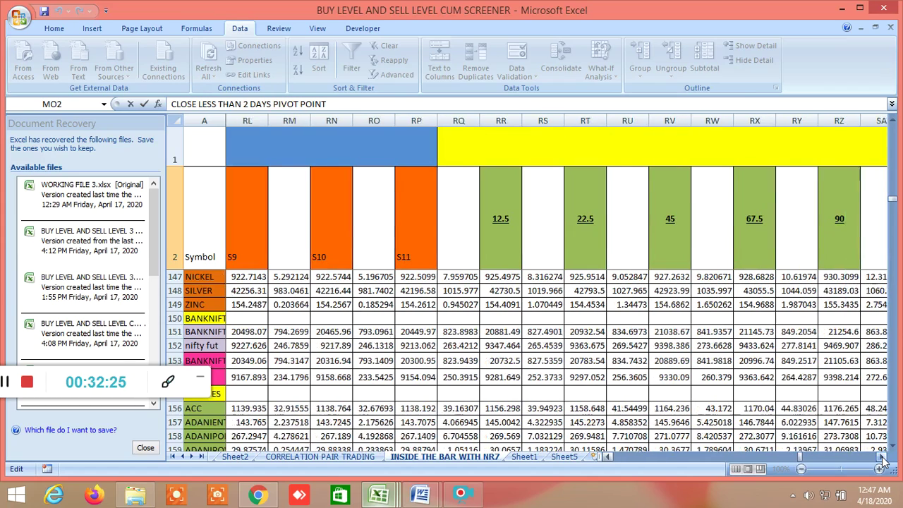
click(882, 457)
click(882, 457)
click(882, 457)
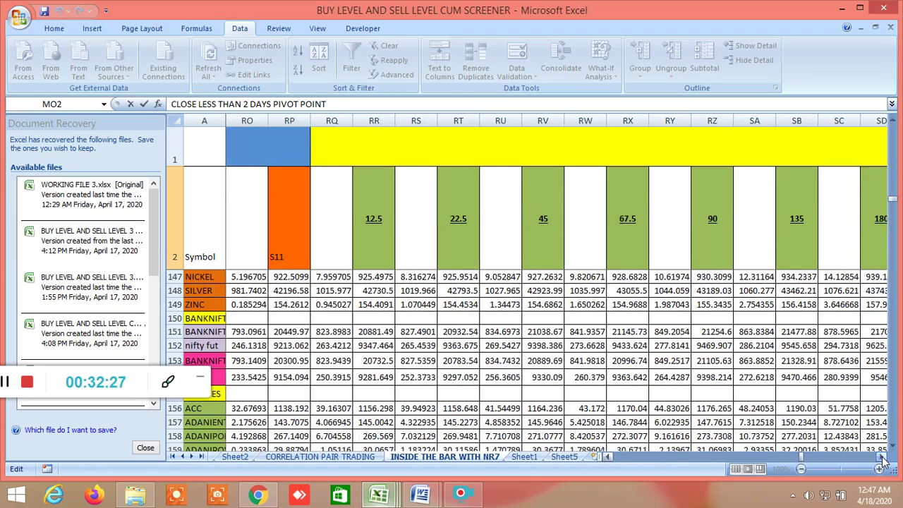
click(883, 457)
click(882, 457)
click(883, 457)
click(882, 457)
click(882, 457)
click(882, 457)
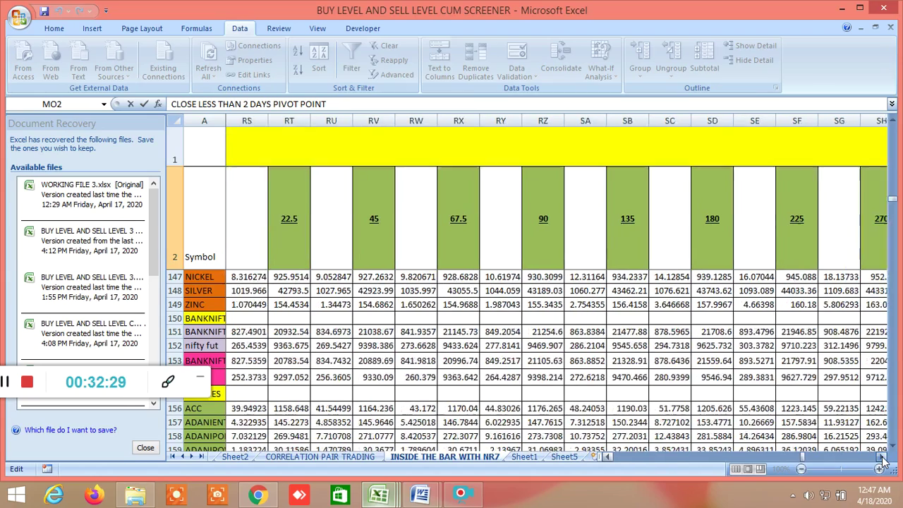
double_click(882, 457)
double_click(882, 457)
double_click(882, 457)
double_click(882, 457)
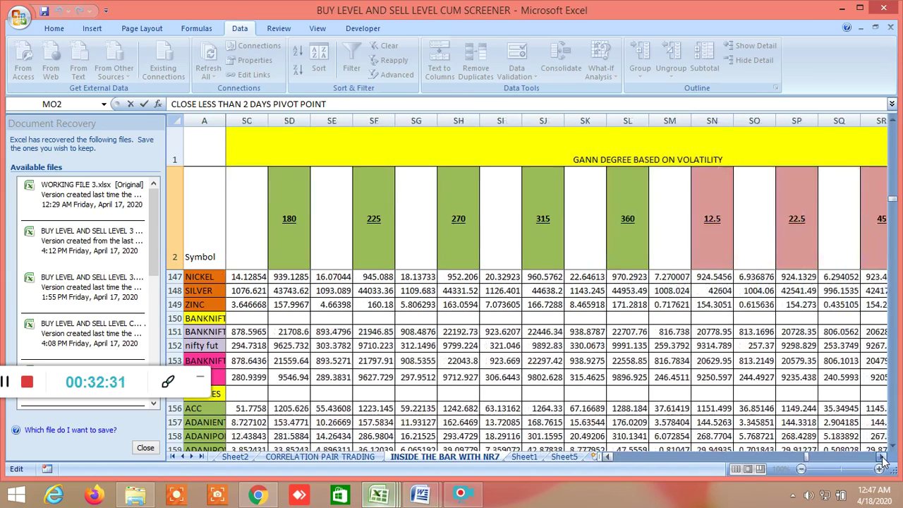
- Examine the pink 12.5 to 360 degree columns of the Gann degree section based on volatility
click(882, 457)
double_click(882, 457)
double_click(882, 457)
double_click(882, 457)
double_click(883, 457)
double_click(882, 457)
double_click(882, 457)
click(883, 457)
double_click(883, 457)
double_click(882, 457)
double_click(883, 457)
double_click(882, 457)
double_click(882, 457)
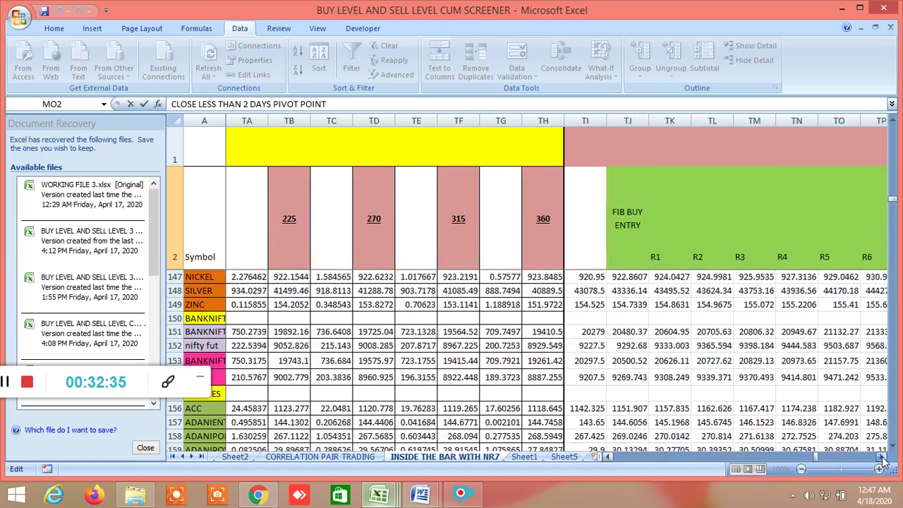
- Review the FIB BUY ENTRY and R1 to R9 columns of the Fibonacci levels based on 1 standard deviation
click(882, 457)
click(883, 457)
click(882, 457)
click(882, 457)
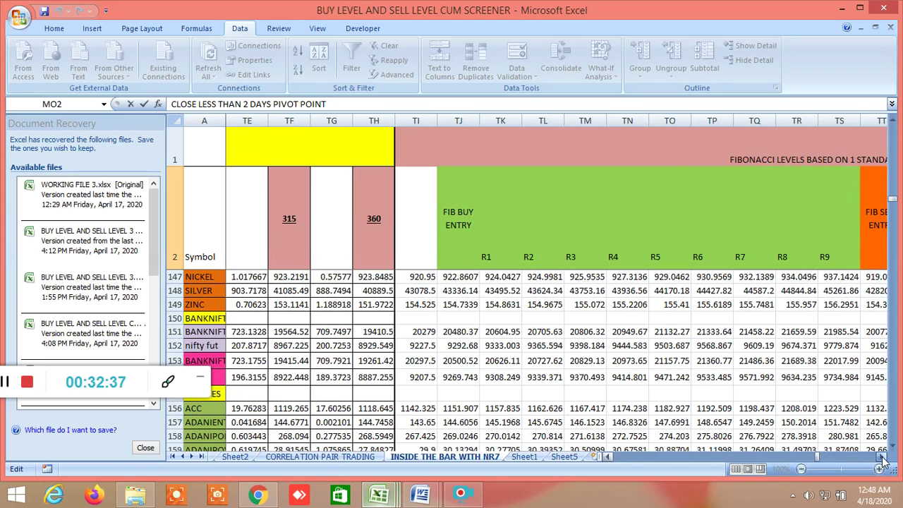
click(882, 457)
click(882, 457)
click(882, 457)
click(883, 457)
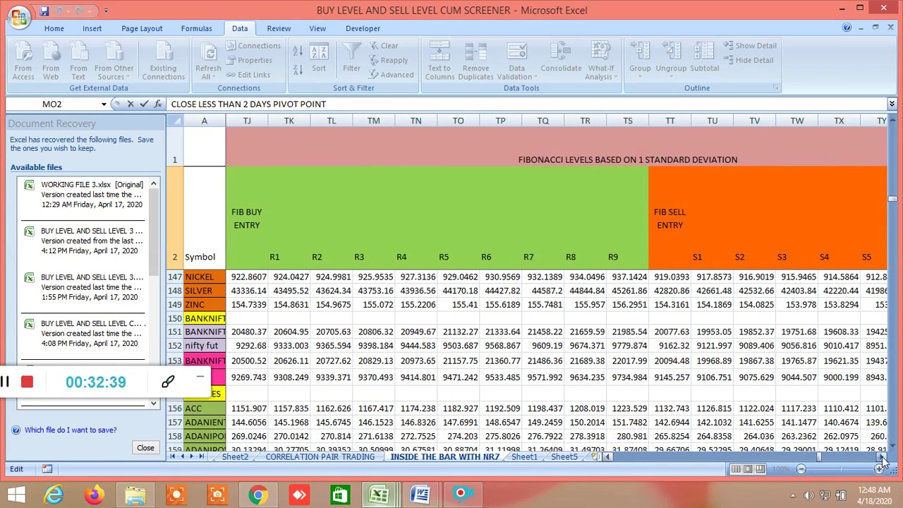
click(882, 458)
click(882, 457)
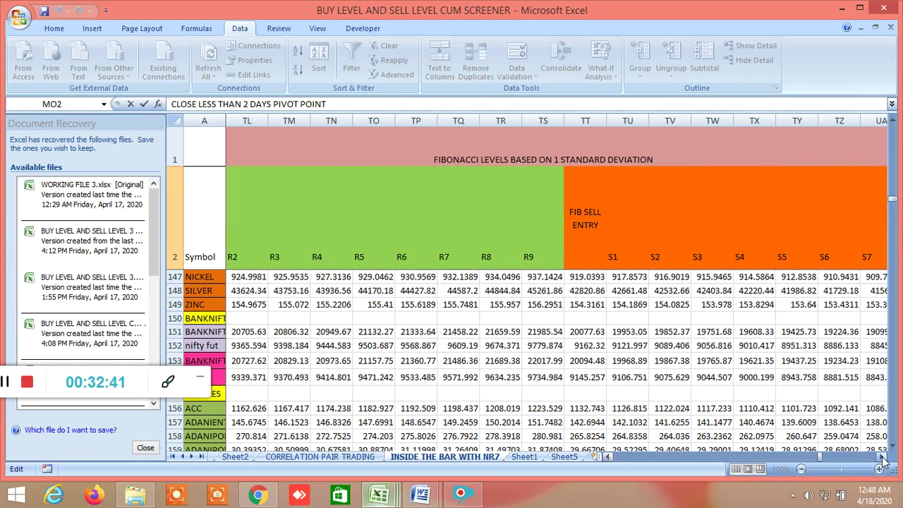
- Review the FIB SELL ENTRY and S1 to S9 columns of the 1 standard deviation Fibonacci levels
click(882, 457)
double_click(882, 457)
click(883, 457)
click(883, 457)
click(883, 457)
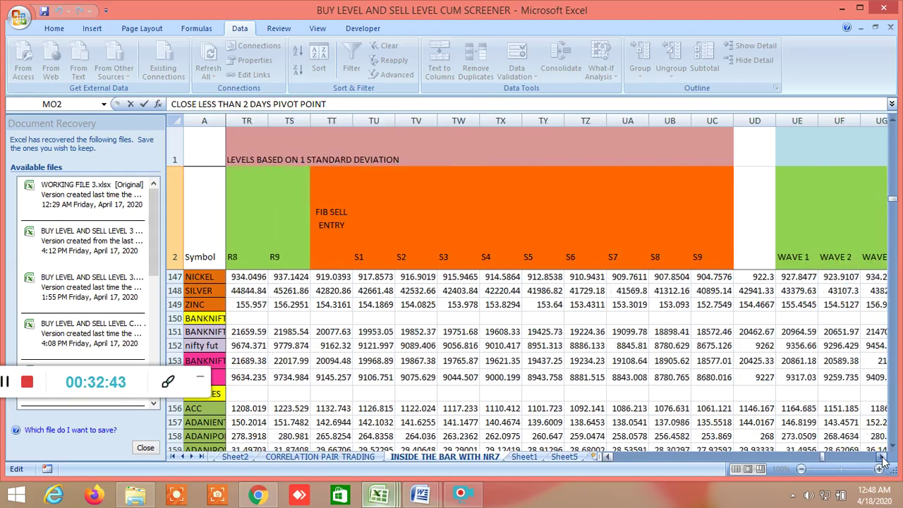
- Examine the green WAVE 1 to WAVE 5 and A, B, C columns of the volatility-based Elliot wave calculation
click(882, 457)
click(883, 457)
click(882, 457)
click(882, 457)
click(883, 457)
click(883, 457)
click(882, 457)
click(882, 457)
click(882, 457)
click(882, 457)
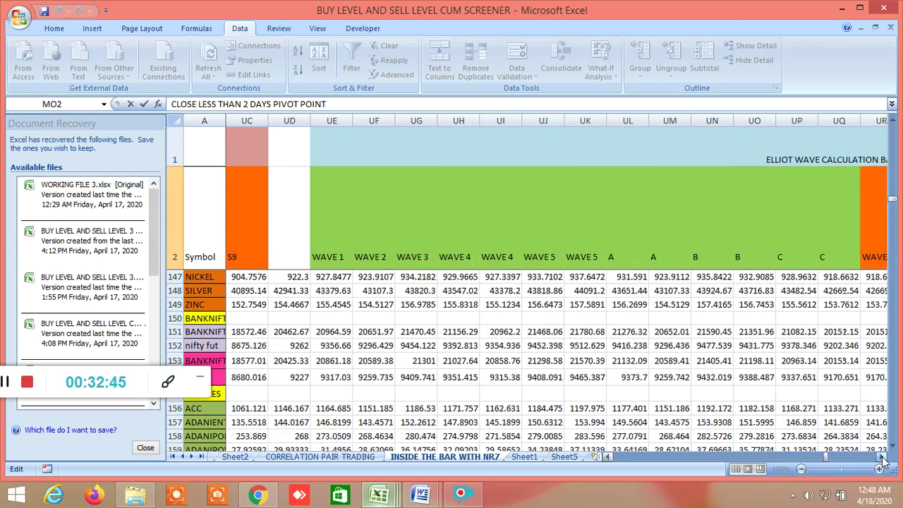
- Examine the orange WAVE 1 to WAVE 5 and A, B, C columns of the Elliot wave calculation
click(883, 457)
click(883, 457)
click(883, 457)
click(882, 457)
click(883, 457)
click(882, 457)
click(882, 457)
click(882, 457)
click(882, 457)
click(882, 458)
click(883, 458)
click(882, 457)
click(882, 457)
click(883, 457)
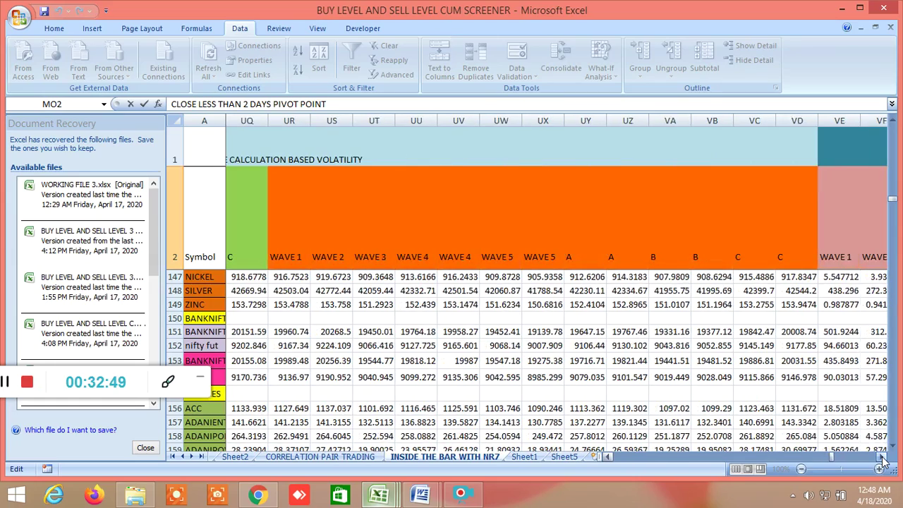
- Review the daily average true range column and the BUY levels with targets T1 to T31 in the volatility-based high probable levels
drag(882, 457, 882, 459)
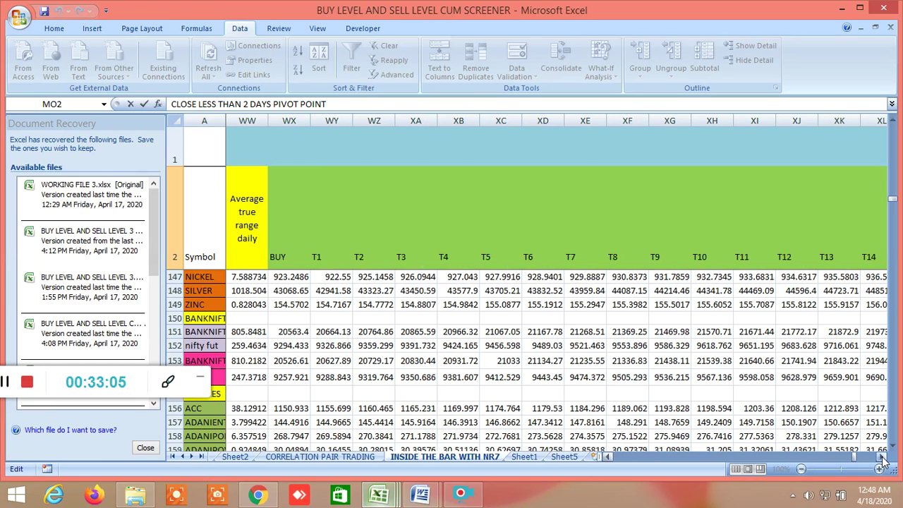
click(883, 458)
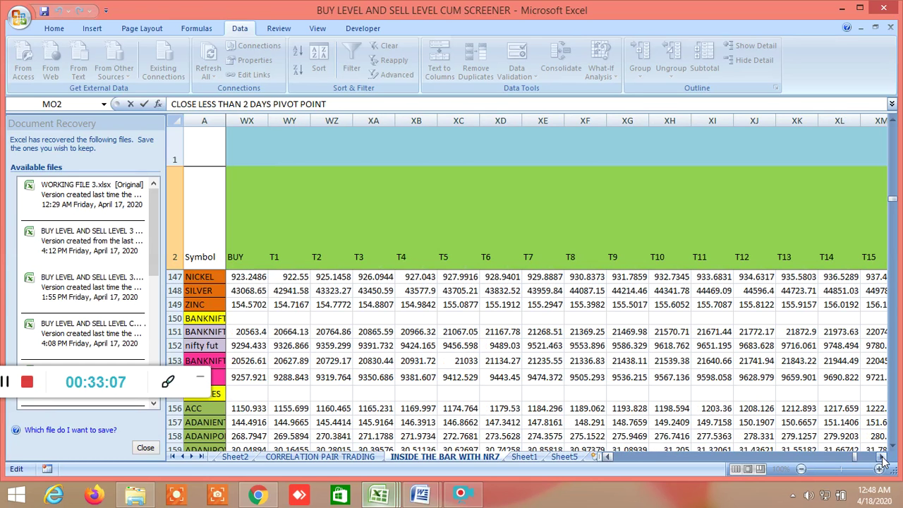
click(883, 458)
click(882, 459)
click(883, 459)
click(882, 458)
click(883, 458)
click(883, 458)
click(882, 458)
click(882, 459)
click(883, 458)
click(882, 458)
click(882, 458)
click(882, 458)
click(882, 458)
click(883, 458)
click(883, 458)
click(882, 459)
click(882, 458)
click(883, 459)
click(882, 459)
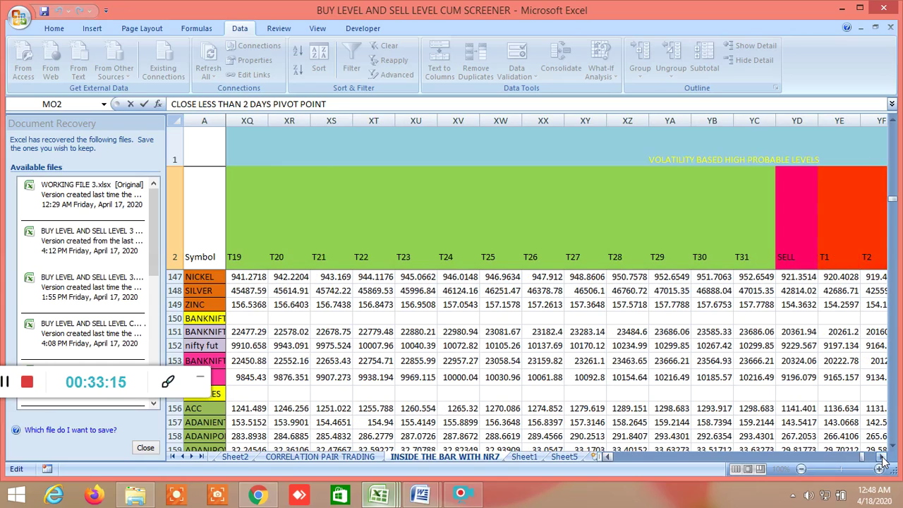
click(882, 459)
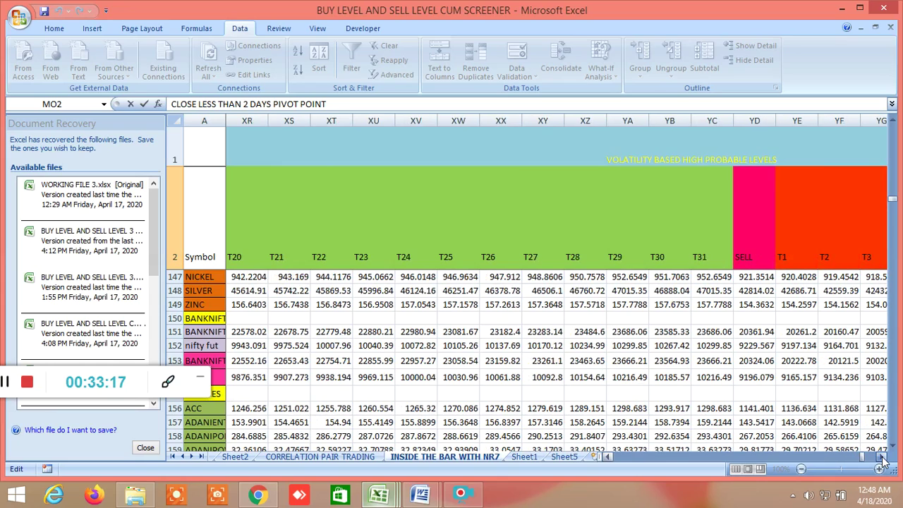
- Review the SELL level and its targets T1 to T31 in the volatility-based high probable levels
click(882, 459)
click(883, 459)
click(883, 458)
click(882, 458)
click(882, 459)
click(882, 458)
click(883, 459)
click(882, 459)
click(882, 459)
click(882, 459)
click(883, 458)
click(883, 459)
click(883, 458)
click(882, 459)
click(882, 458)
click(882, 459)
click(883, 459)
click(882, 459)
click(883, 458)
click(882, 458)
click(882, 458)
click(882, 459)
click(882, 458)
click(882, 458)
click(882, 458)
click(883, 458)
click(882, 459)
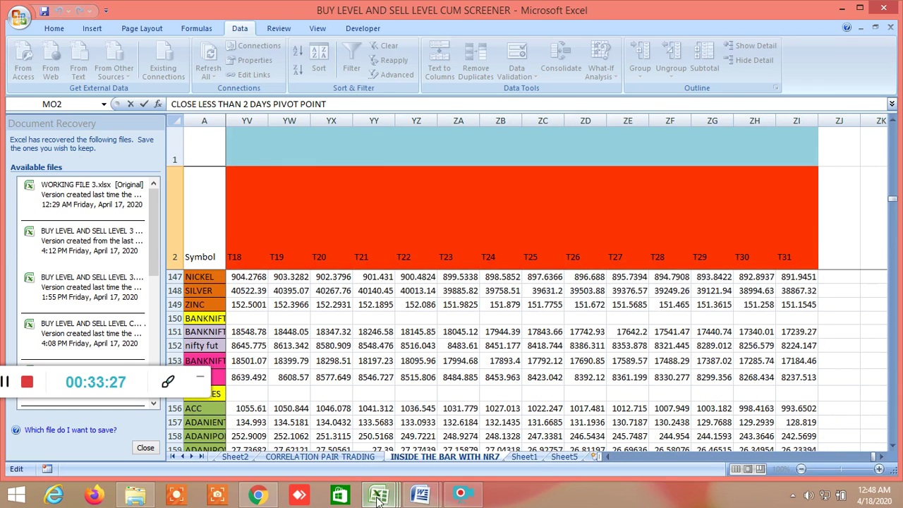
- Switch to the WORKING FILE 3 workbook and review its price history, ATP BUY SELL and NEAR HIGH LOWS columns
mouse_move(377, 500)
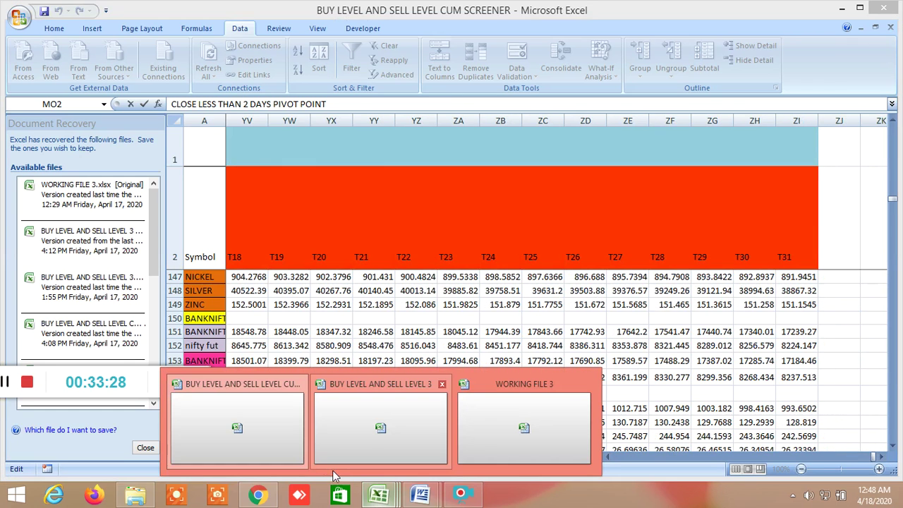
click(533, 428)
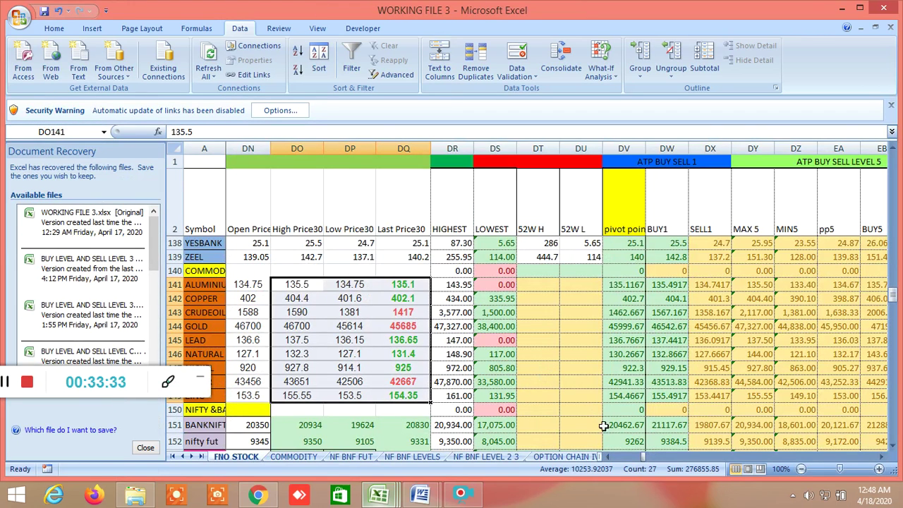
drag(644, 457, 633, 460)
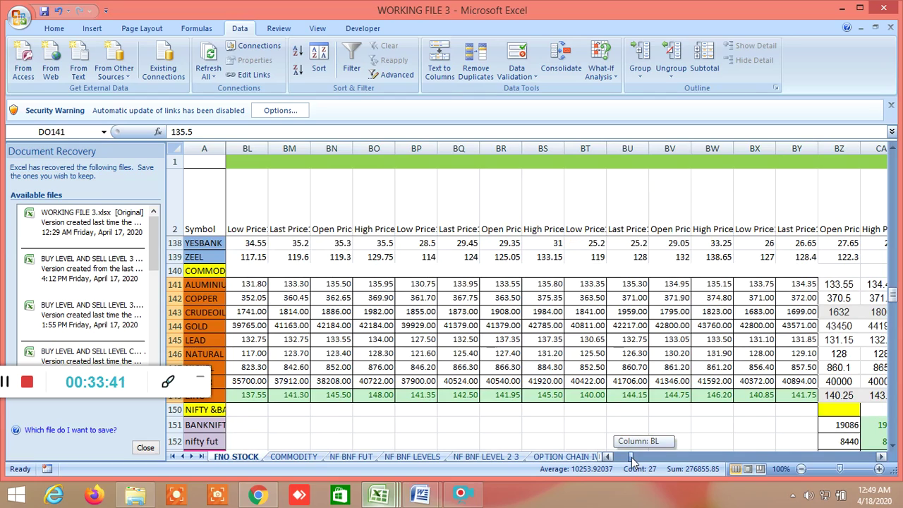
drag(633, 459, 647, 460)
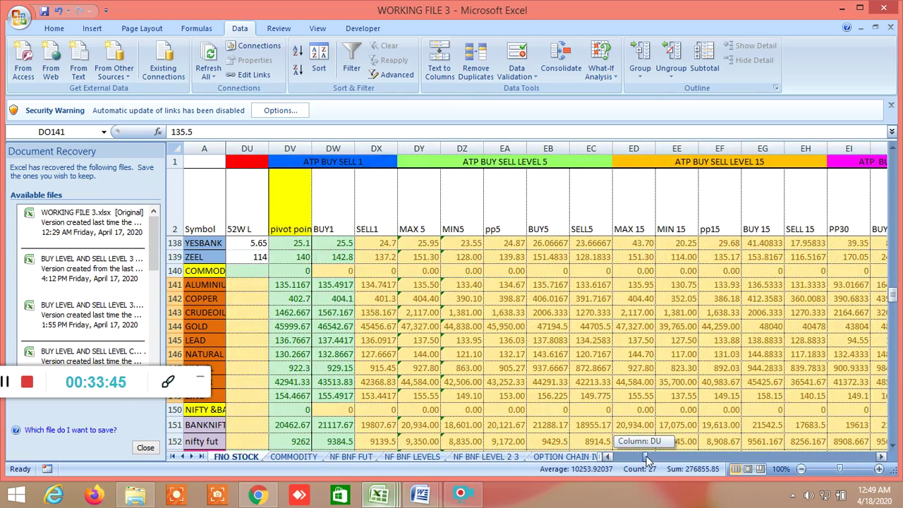
drag(647, 459, 649, 455)
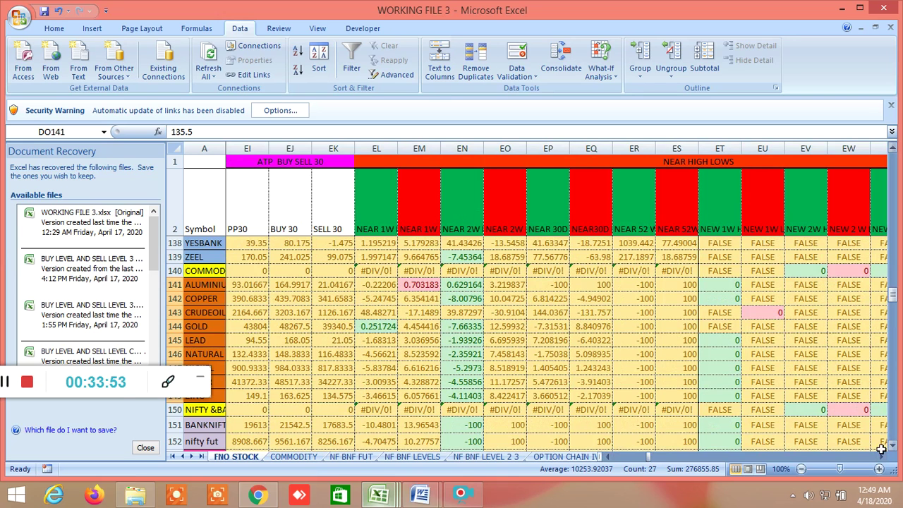
- Review the NEW BUY SELL LEVEL 1 columns, with Buy at/above, Sell at/below and Targets 1 to 5
drag(880, 457, 880, 460)
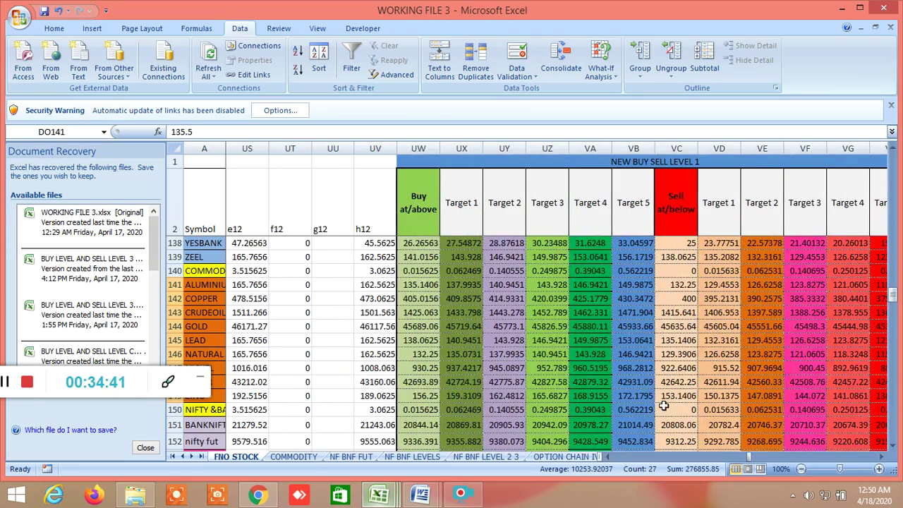
scroll(659, 400, down, 1)
scroll(660, 400, down, 1)
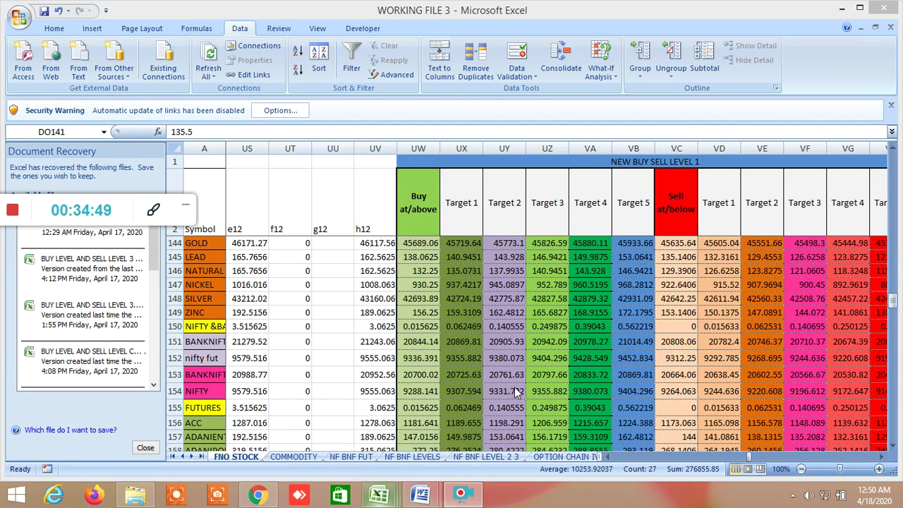
click(883, 458)
click(883, 459)
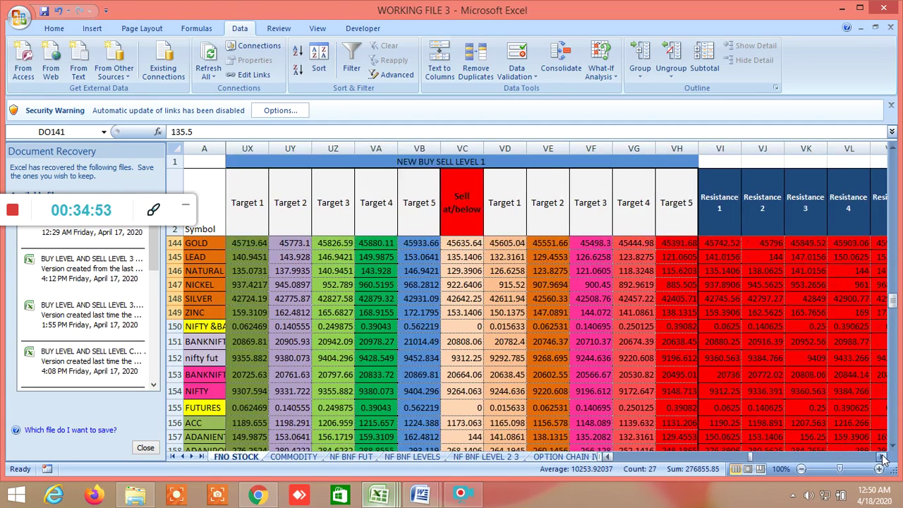
- Review the Resistance 1 to 5 and Support 1 to 5 columns beside NEW BUY SELL LEVEL 1
click(883, 458)
click(883, 458)
click(883, 458)
click(883, 458)
click(883, 459)
click(883, 458)
click(883, 458)
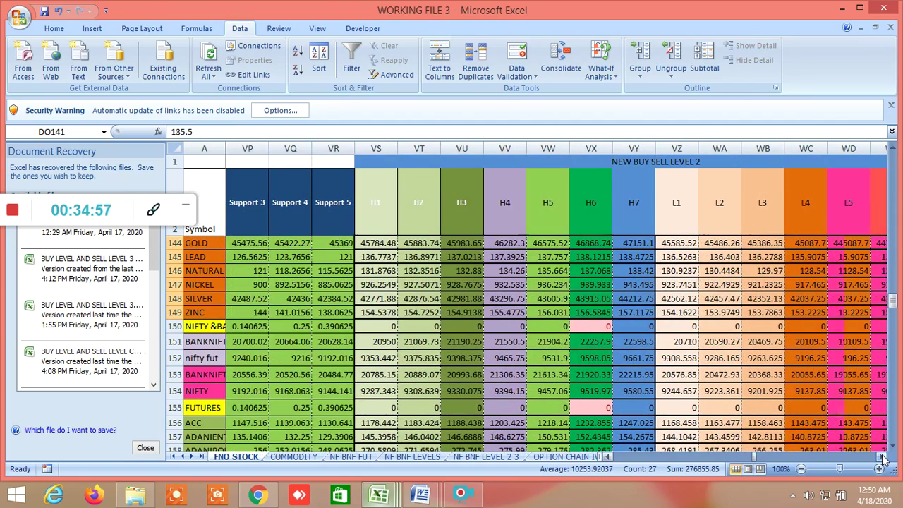
- Examine the H1 to H7 and L1 to L7 columns of NEW BUY SELL LEVEL 2
click(883, 458)
click(883, 458)
click(883, 459)
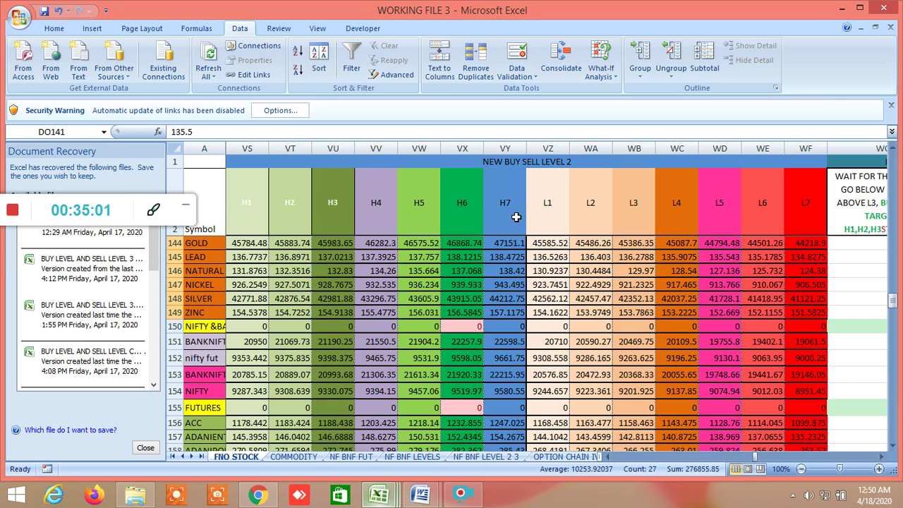
- Examine the LTP trading rules between H3 & L3, H3 & H4 and L3 & L4, above H4 and below L4
click(883, 457)
click(883, 457)
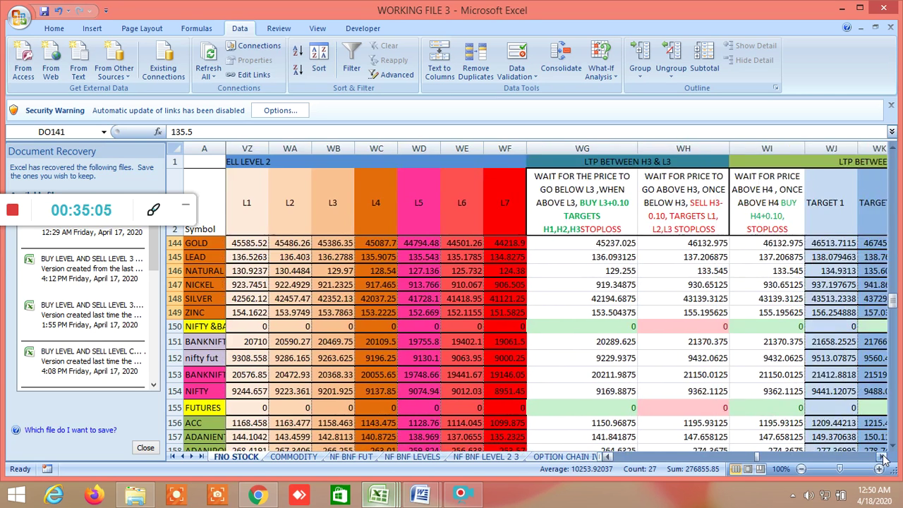
click(883, 457)
click(883, 457)
click(883, 457)
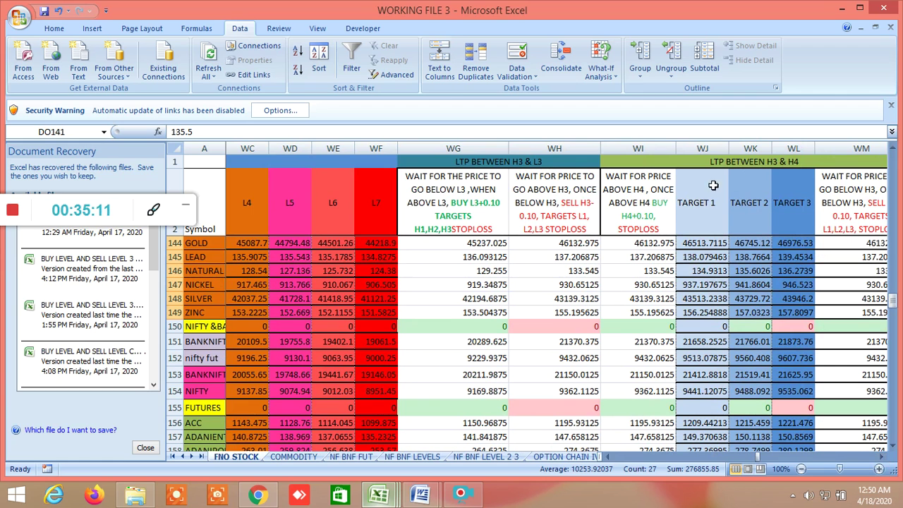
click(883, 457)
click(883, 457)
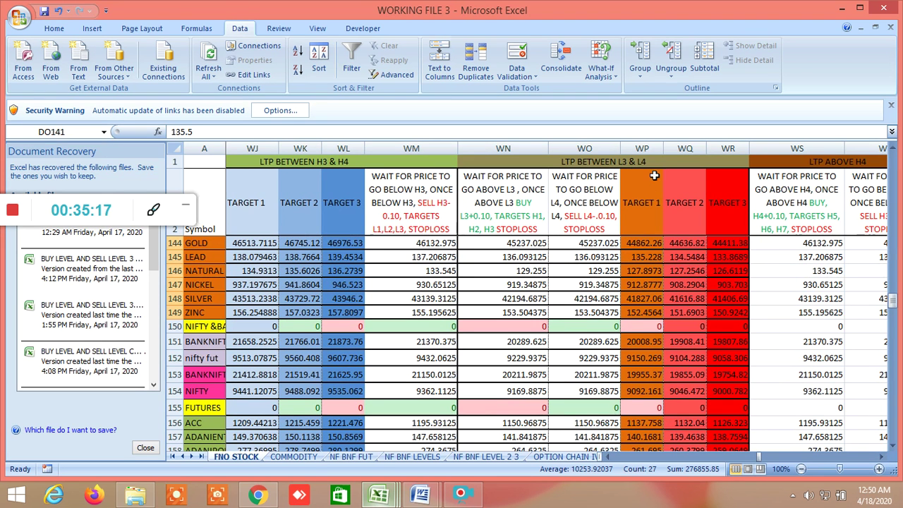
click(883, 457)
click(883, 457)
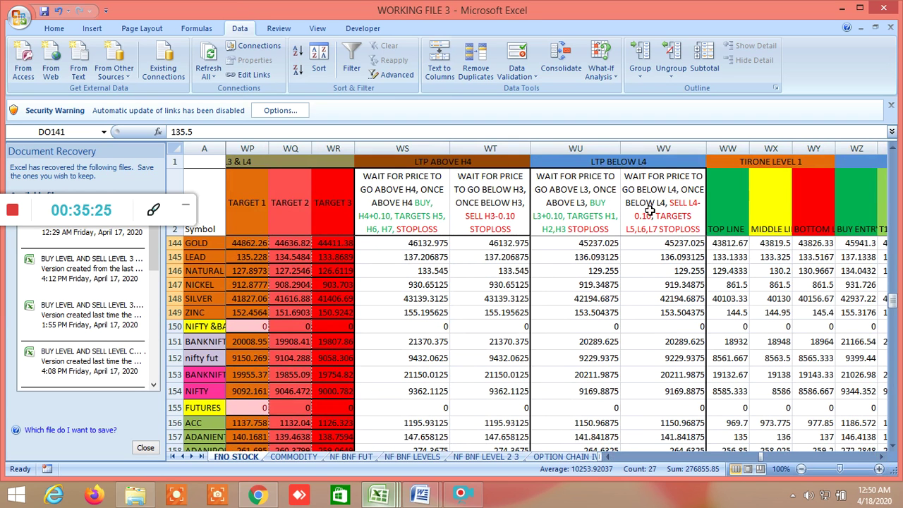
- Review the columns from TIRONE LEVEL 1 through the Fibonacci levels based on ATR 29 to the red degree columns
drag(885, 457, 885, 458)
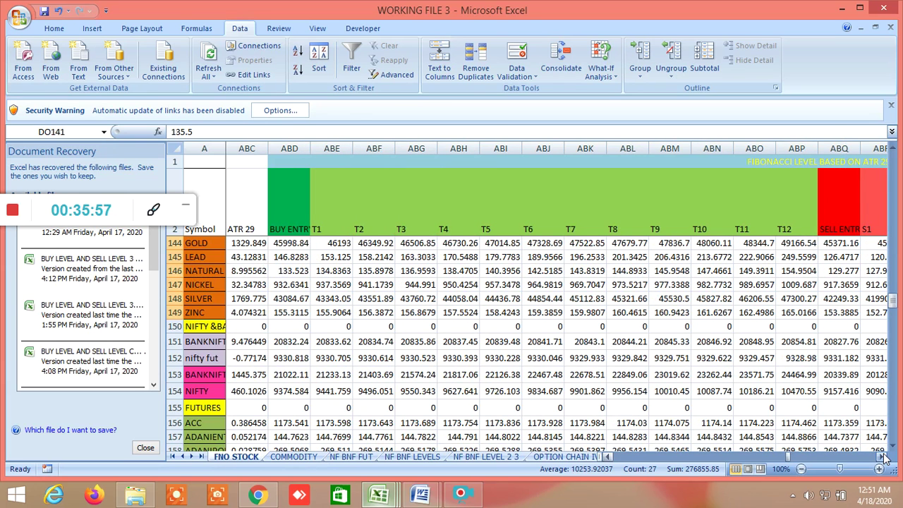
drag(885, 458, 885, 459)
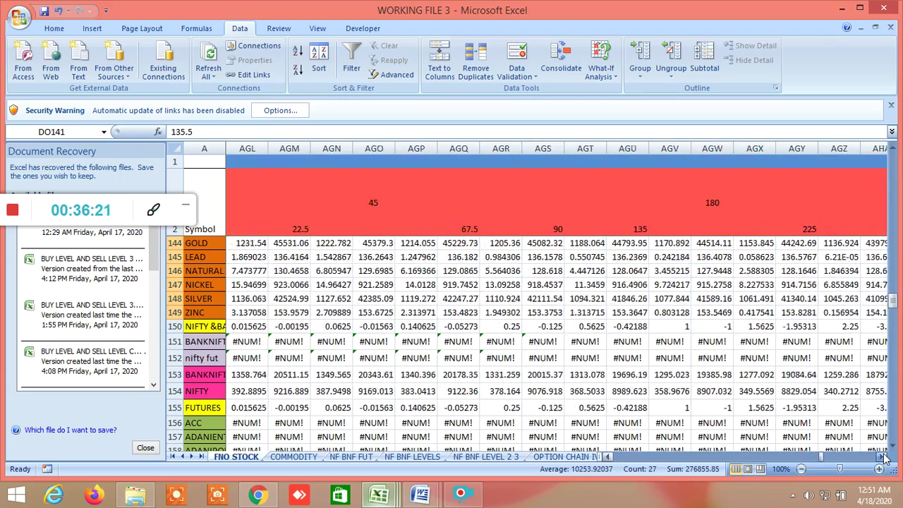
- Show the stock rows around CESC and review the columns from the red degree section to the pivot point and STDEV 30
scroll(678, 353, up, 20)
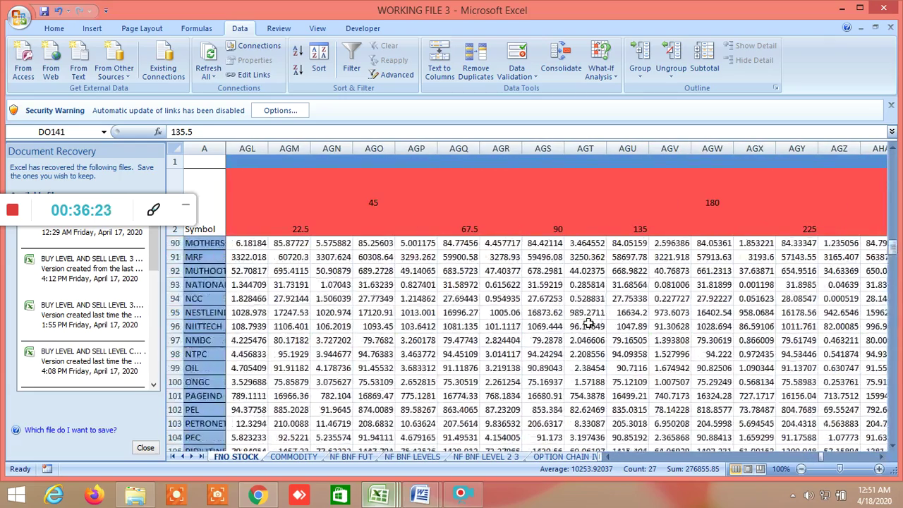
scroll(559, 313, up, 10)
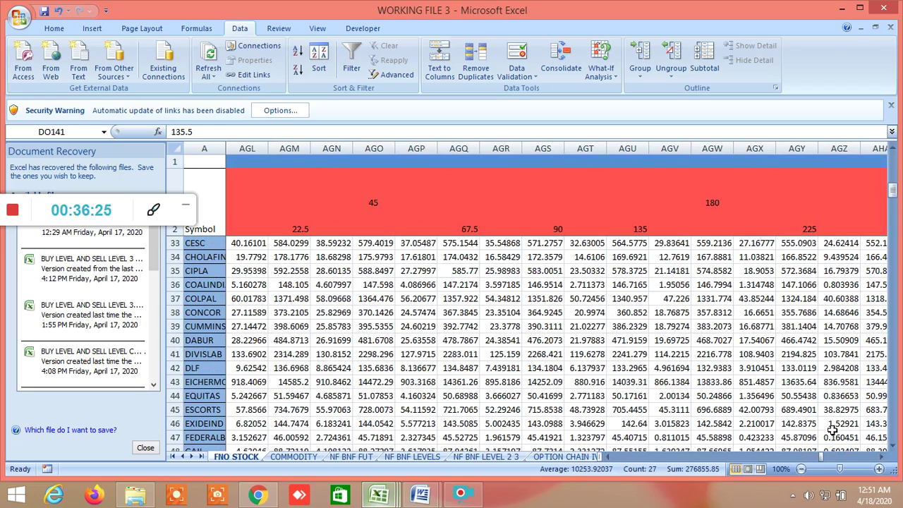
drag(881, 459, 881, 461)
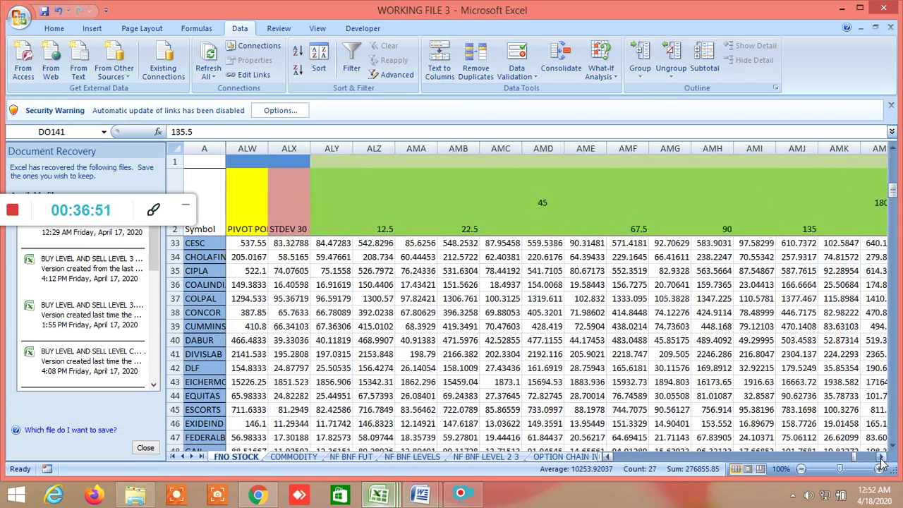
- Review the green 12.5 to 360 columns of the Gann degrees based on 1SD 30 days
click(880, 461)
click(880, 460)
click(880, 460)
click(880, 460)
click(880, 460)
click(880, 461)
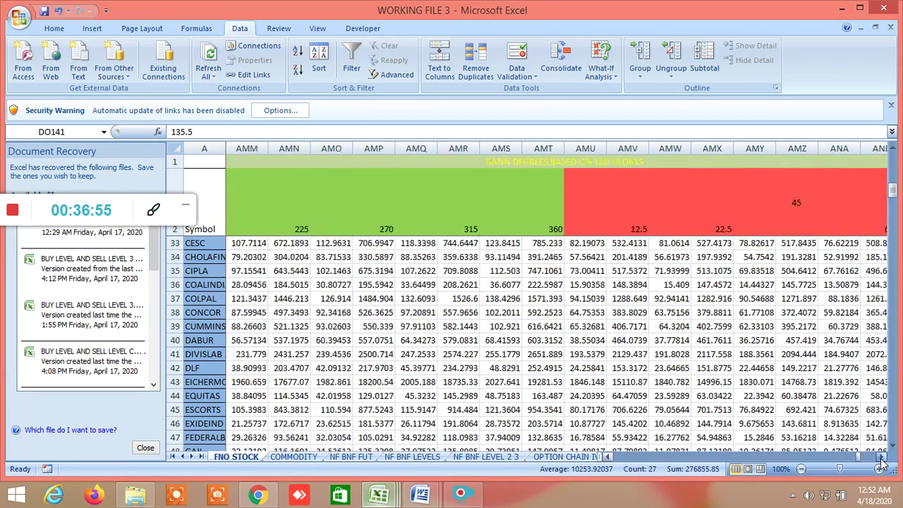
- Review the red 12.5 to 360 columns of the Gann degrees based on 1SD 30 days
click(880, 460)
click(881, 461)
click(880, 461)
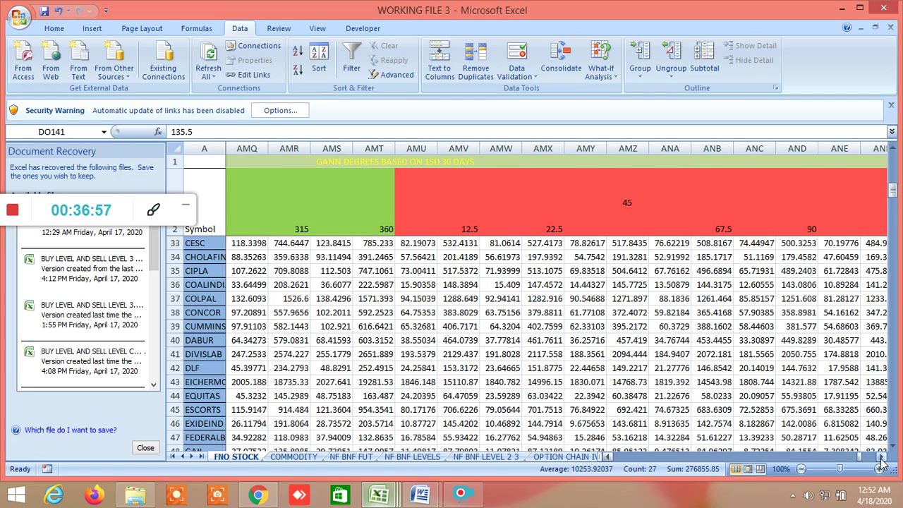
click(880, 461)
click(880, 460)
click(881, 460)
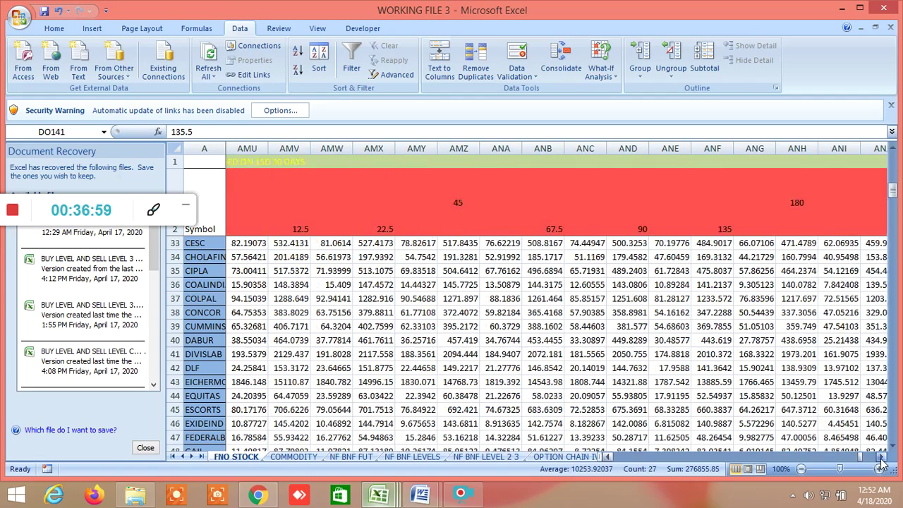
click(881, 460)
click(880, 461)
click(880, 460)
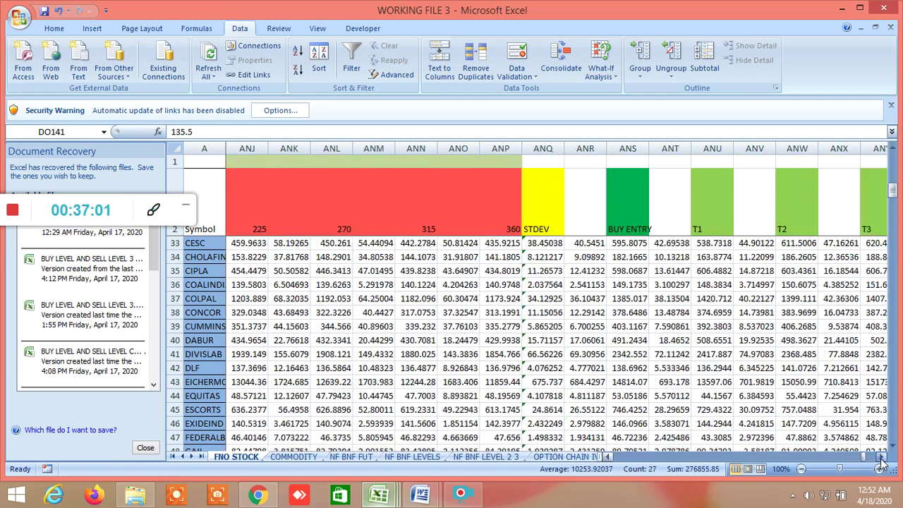
- Review the columns from STDEV and BUY ENTRY through the green target levels to the red target levels ending at T11
click(880, 461)
click(880, 460)
click(880, 461)
click(880, 460)
click(880, 460)
click(881, 461)
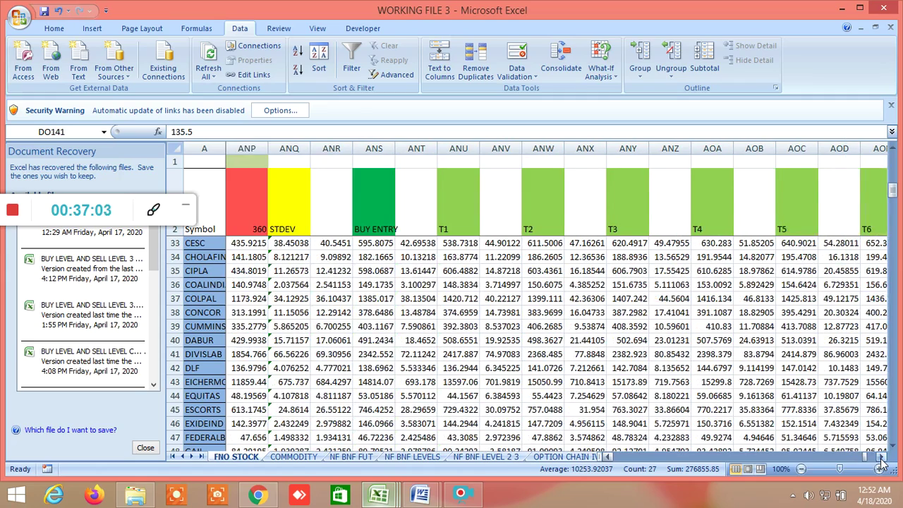
click(880, 461)
click(880, 461)
click(880, 460)
click(880, 460)
click(880, 460)
click(880, 461)
click(881, 461)
click(880, 461)
click(880, 460)
click(880, 461)
click(881, 460)
click(881, 460)
click(880, 461)
click(880, 461)
click(880, 460)
click(880, 461)
click(880, 461)
click(880, 460)
click(880, 461)
click(880, 460)
click(881, 461)
click(880, 461)
click(880, 461)
click(880, 461)
click(881, 460)
click(881, 461)
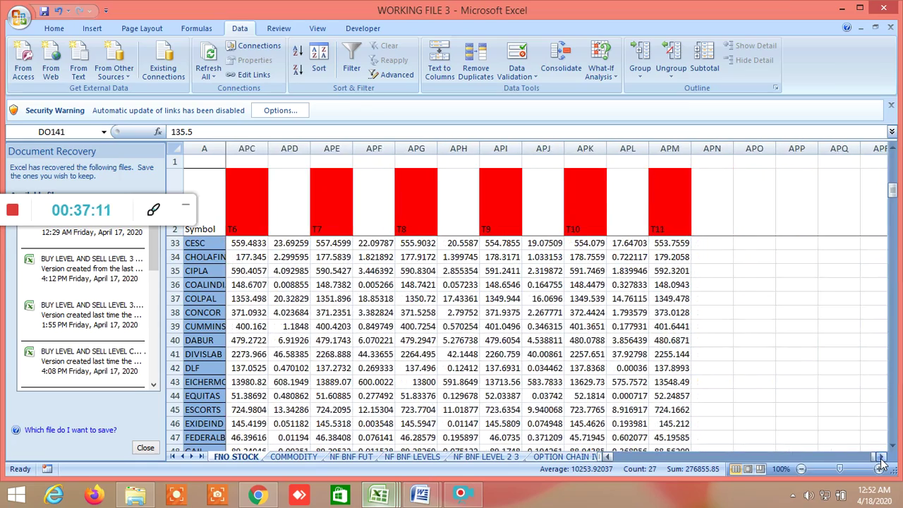